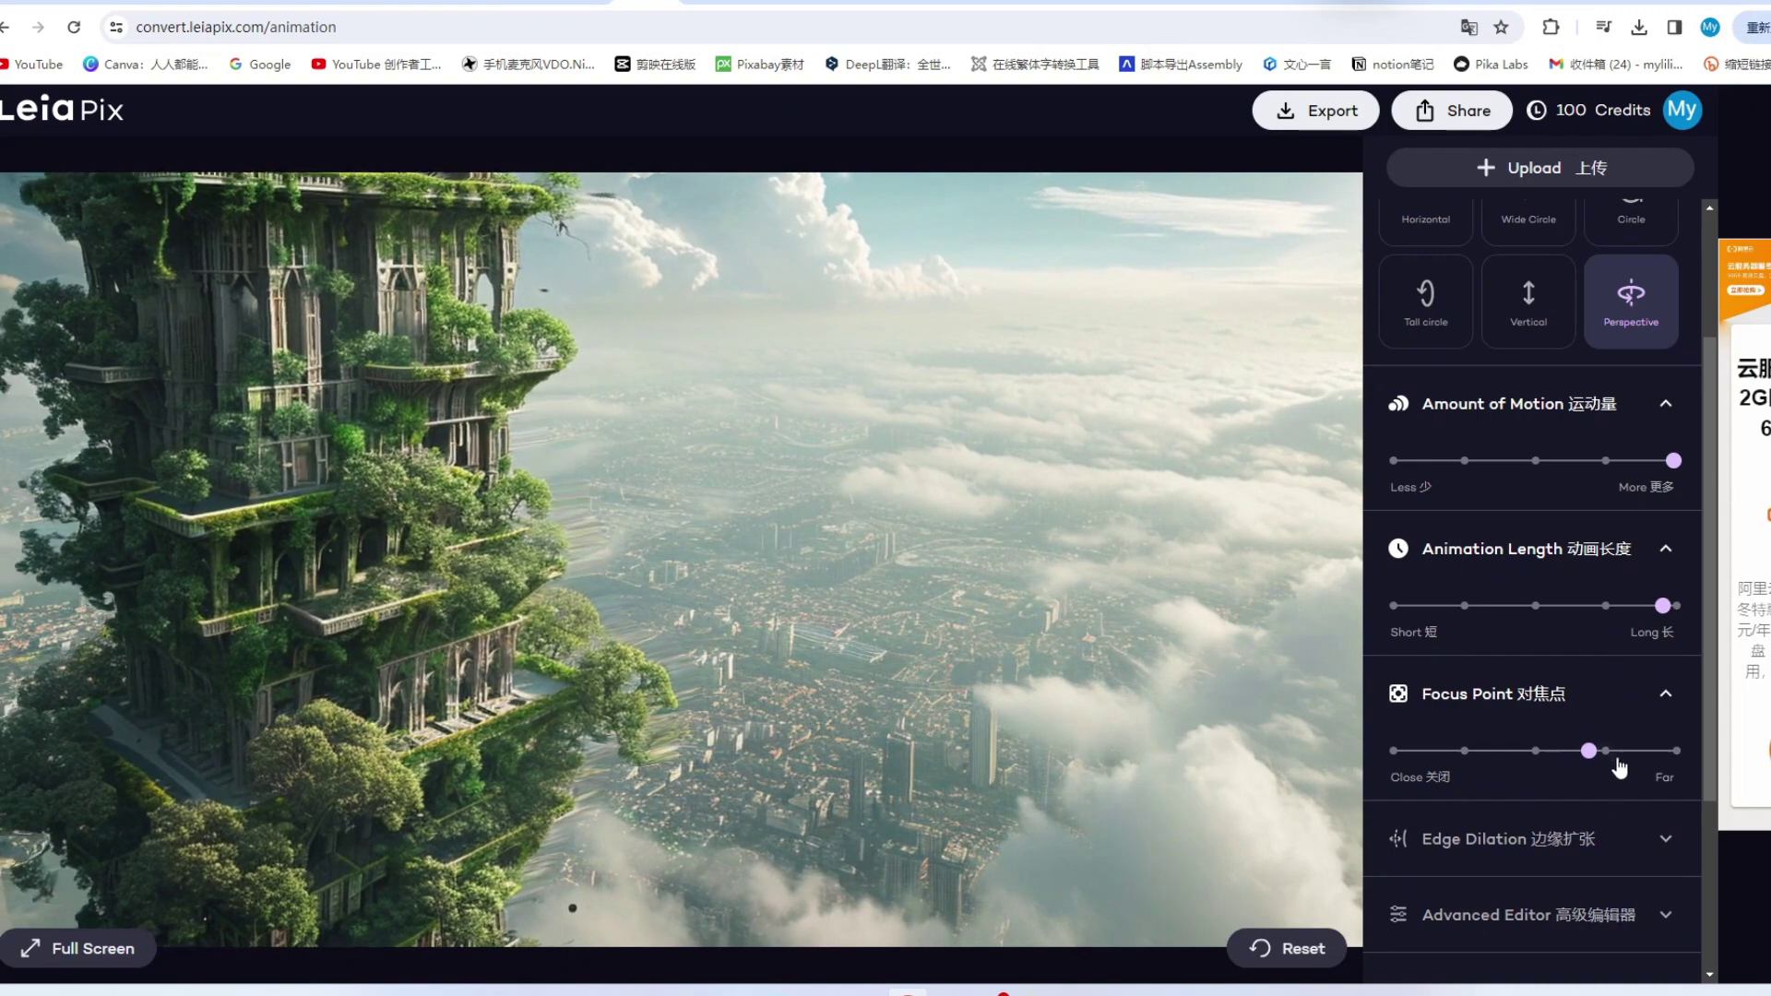
Step: Export the LeiaPix tower animation as a free MP4 (up to 720p) and save it
{"action": "scroll", "coordinate": [1637, 729], "scroll_direction": "down", "scroll_amount": 2}
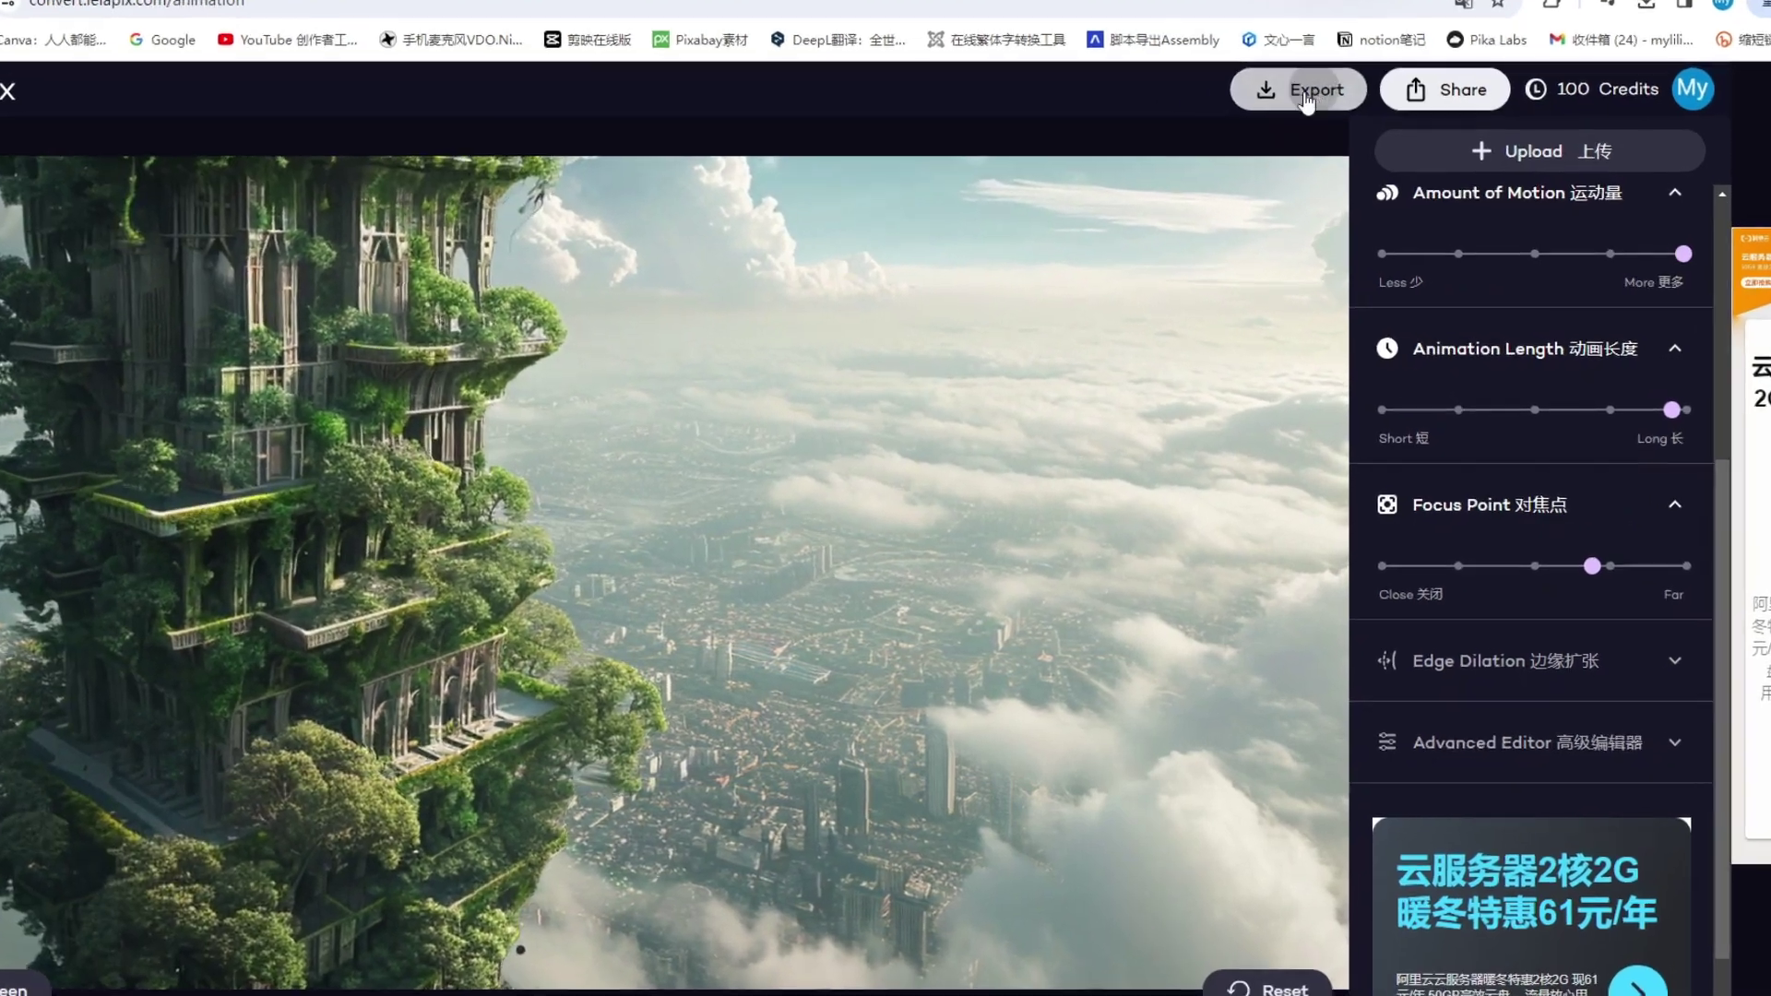
{"action": "left_click", "coordinate": [1316, 109]}
{"action": "scroll", "coordinate": [968, 671], "scroll_direction": "down", "scroll_amount": 4}
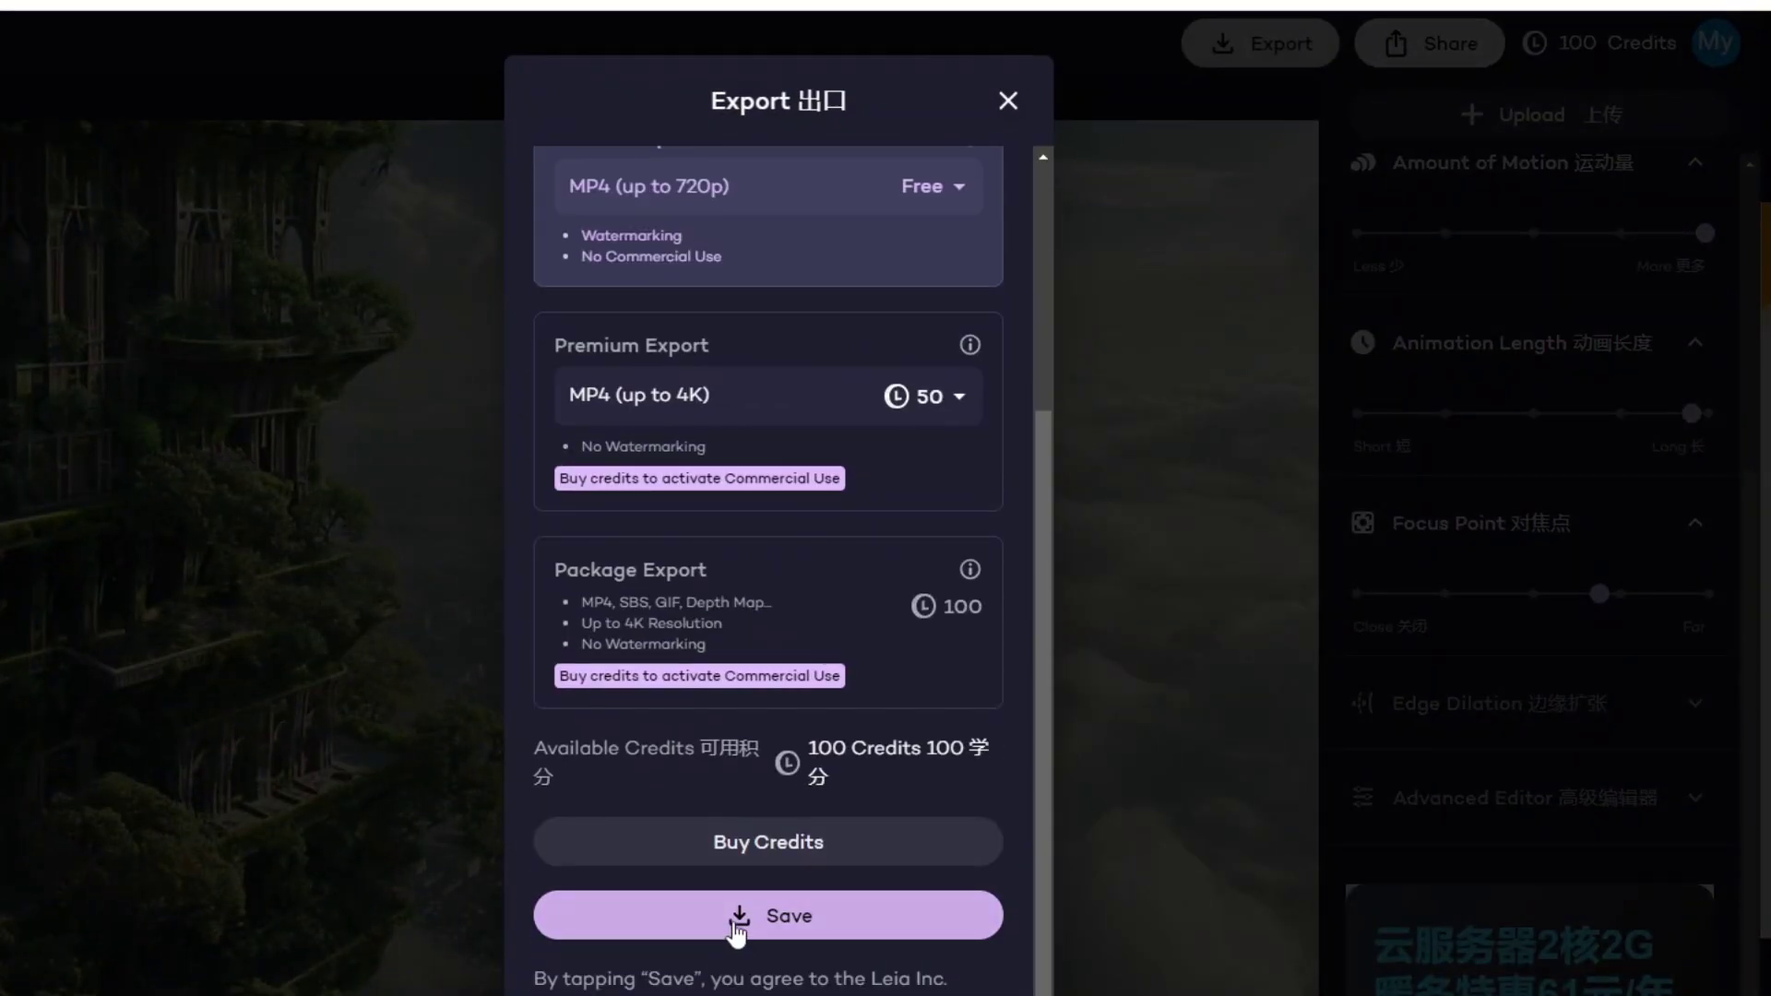
{"action": "left_click", "coordinate": [718, 923]}
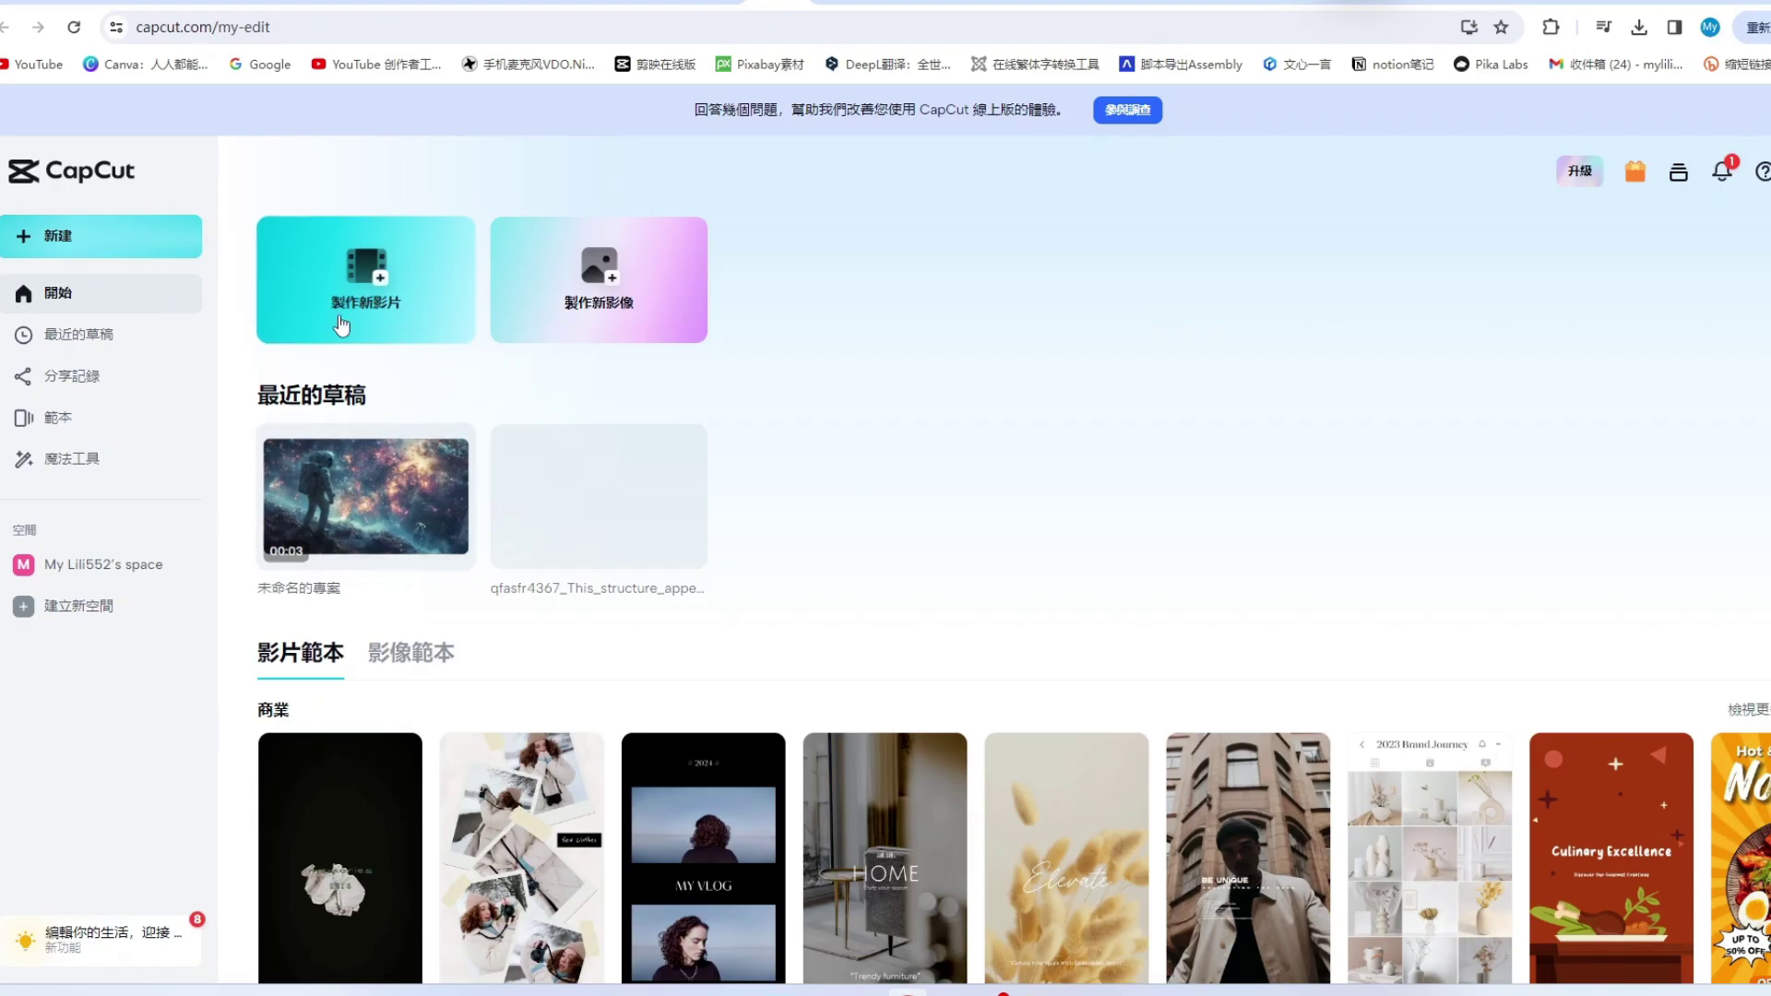
Step: In CapCut, start a new video project, add the 閃閃 and 雪花 video effects for the temple clip, and play it
{"action": "left_click", "coordinate": [609, 338]}
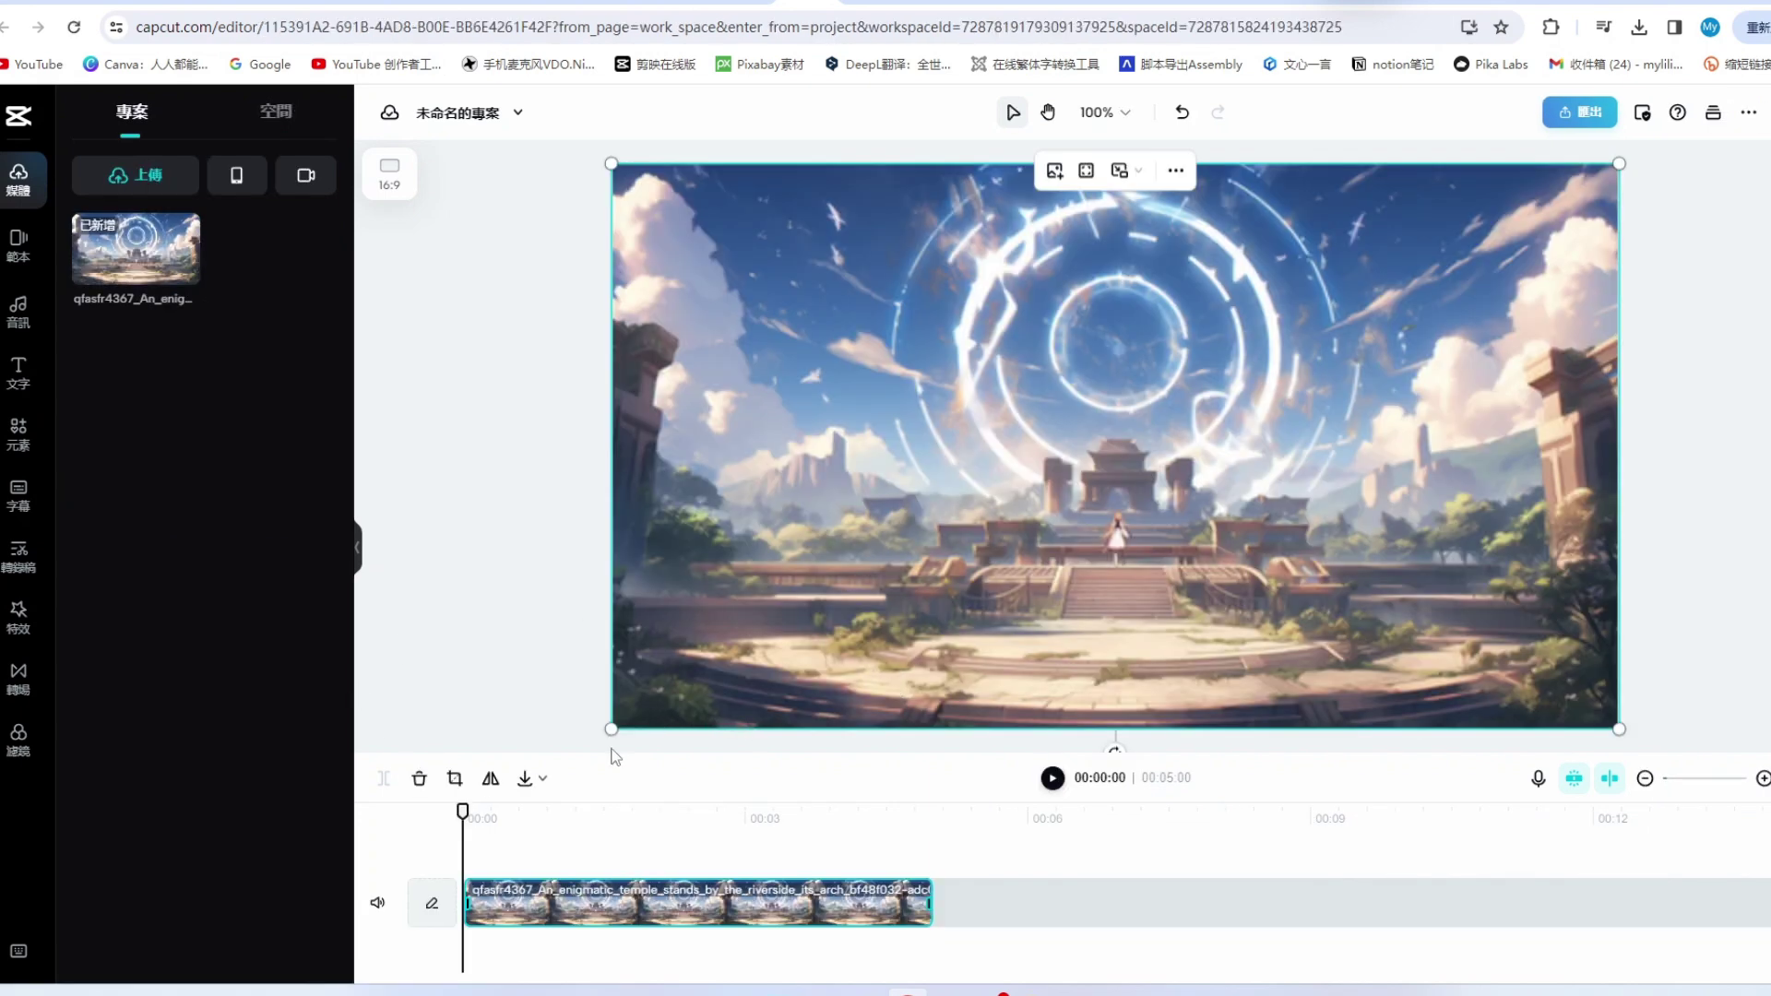
{"action": "left_click", "coordinate": [16, 620]}
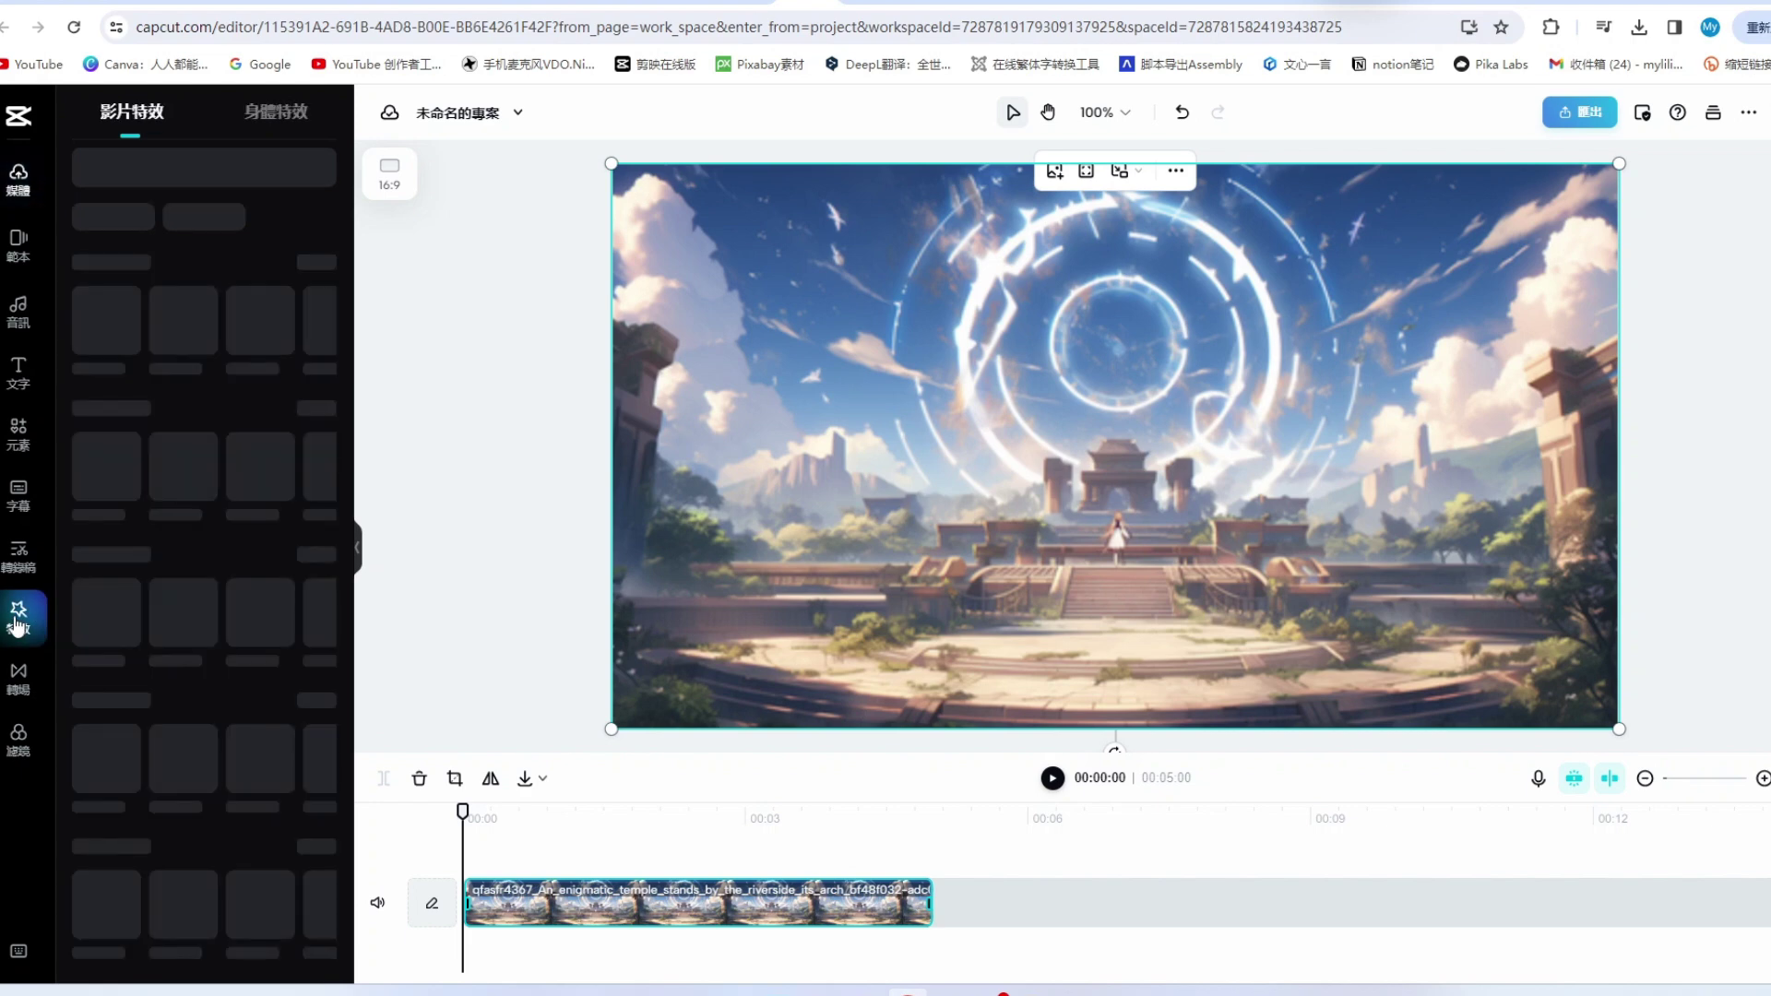
{"action": "left_click", "coordinate": [183, 420]}
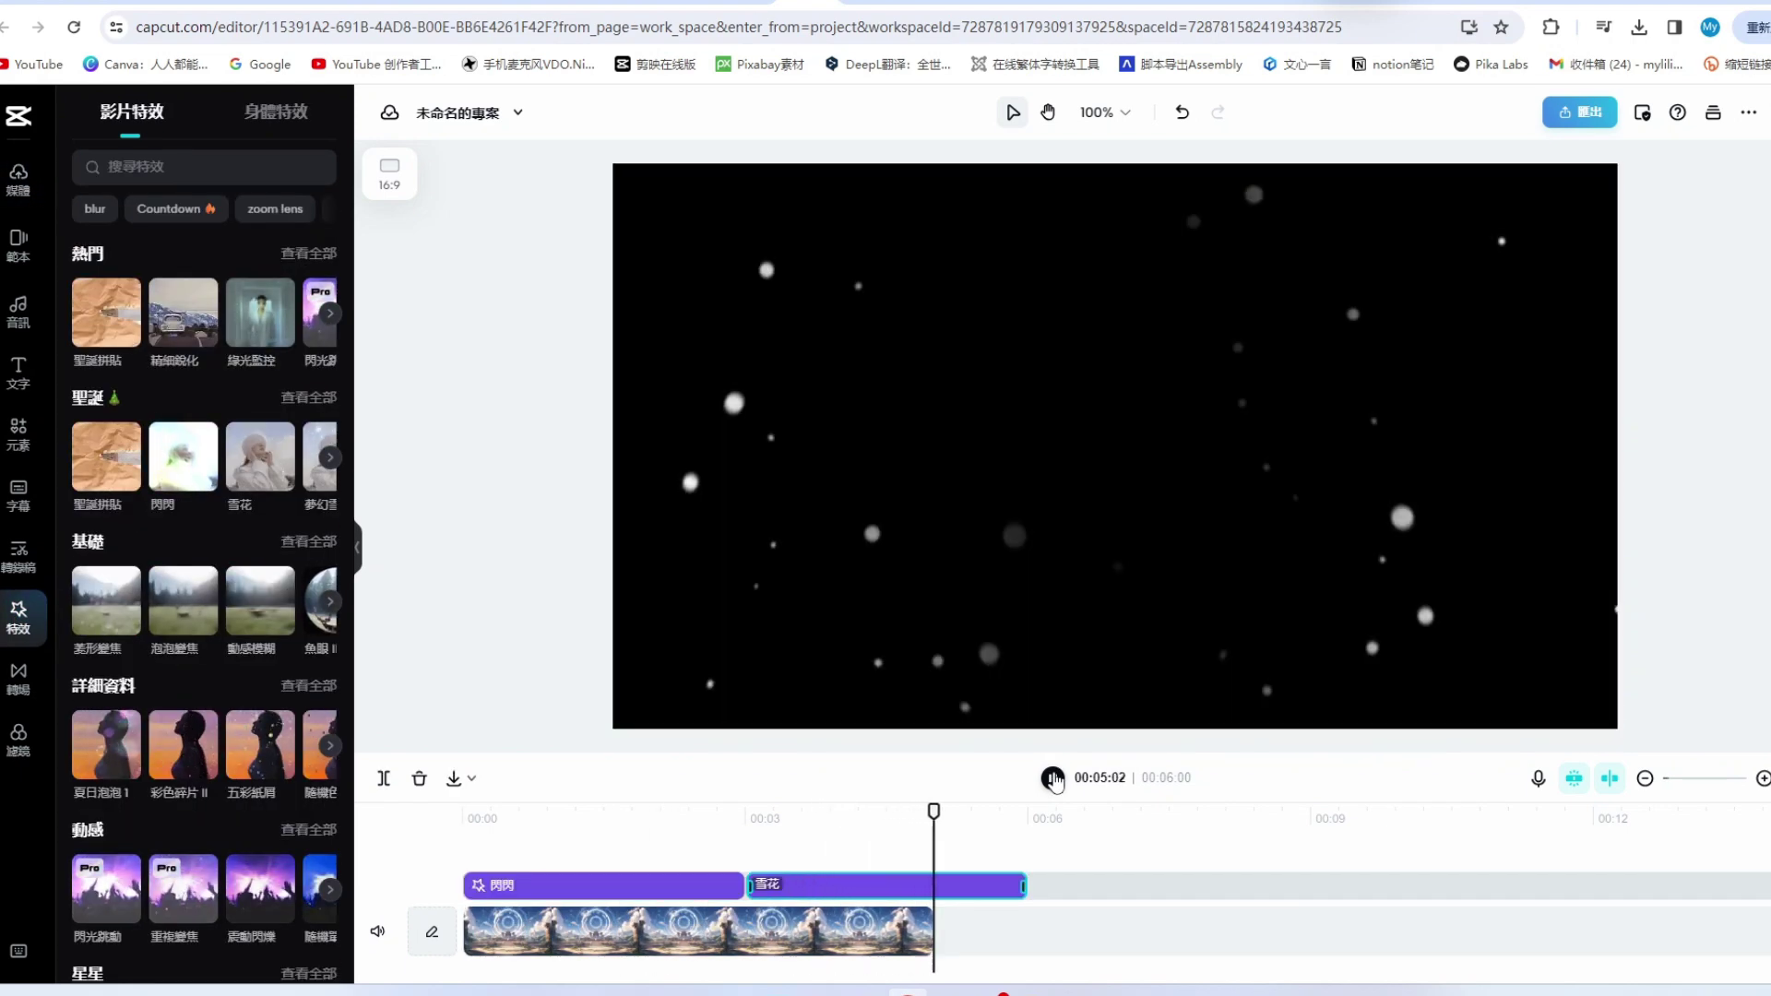
{"action": "left_click", "coordinate": [1053, 778]}
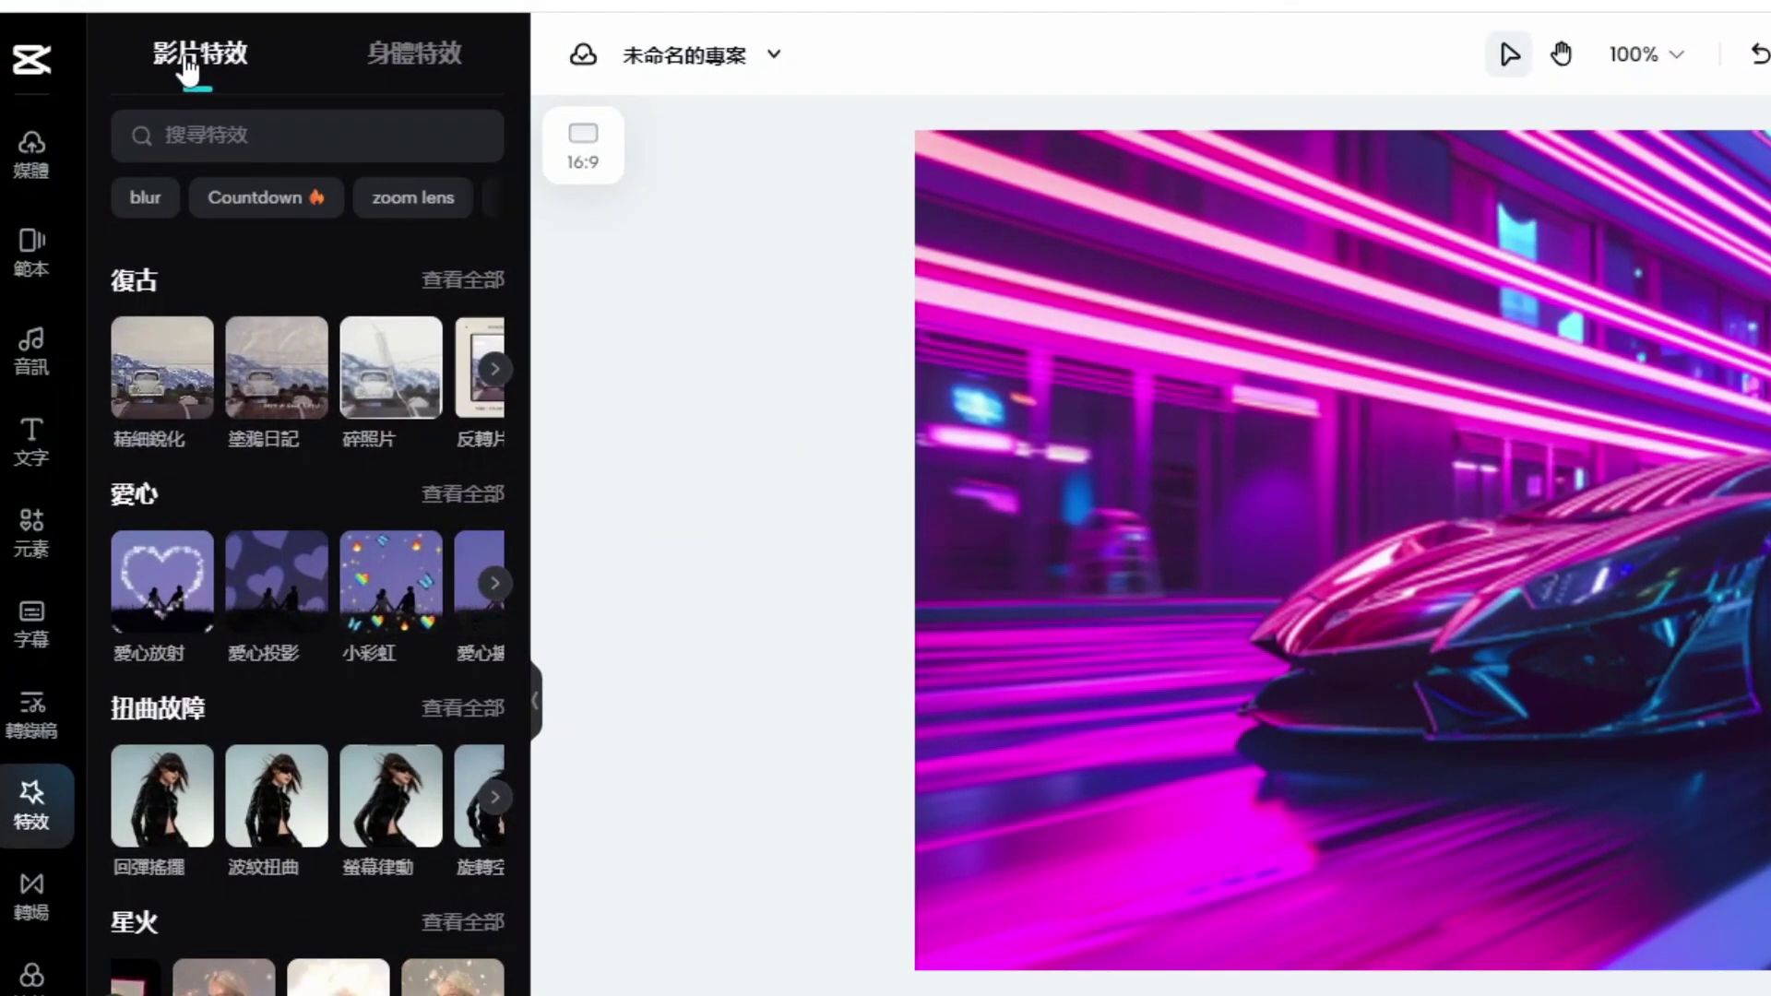
Step: Look over the body effects and export the neon sports car clip with the 震動閃爍 effect
{"action": "left_click", "coordinate": [410, 57]}
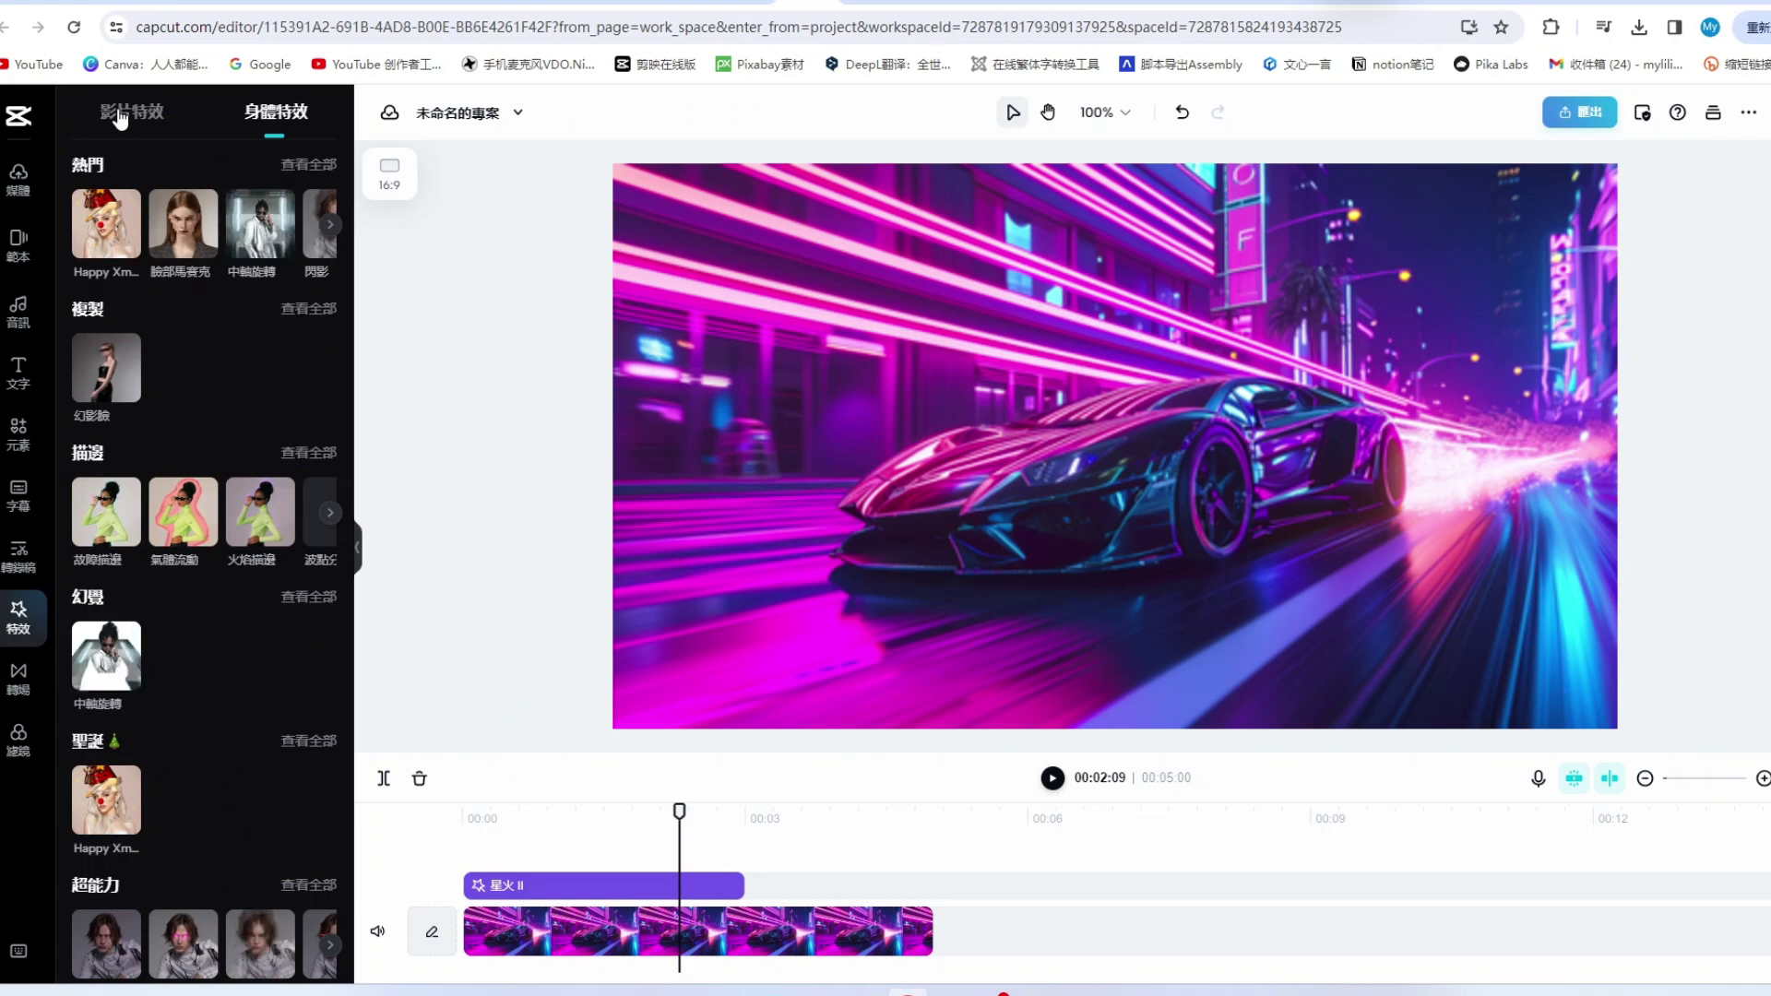
{"action": "left_click", "coordinate": [283, 77]}
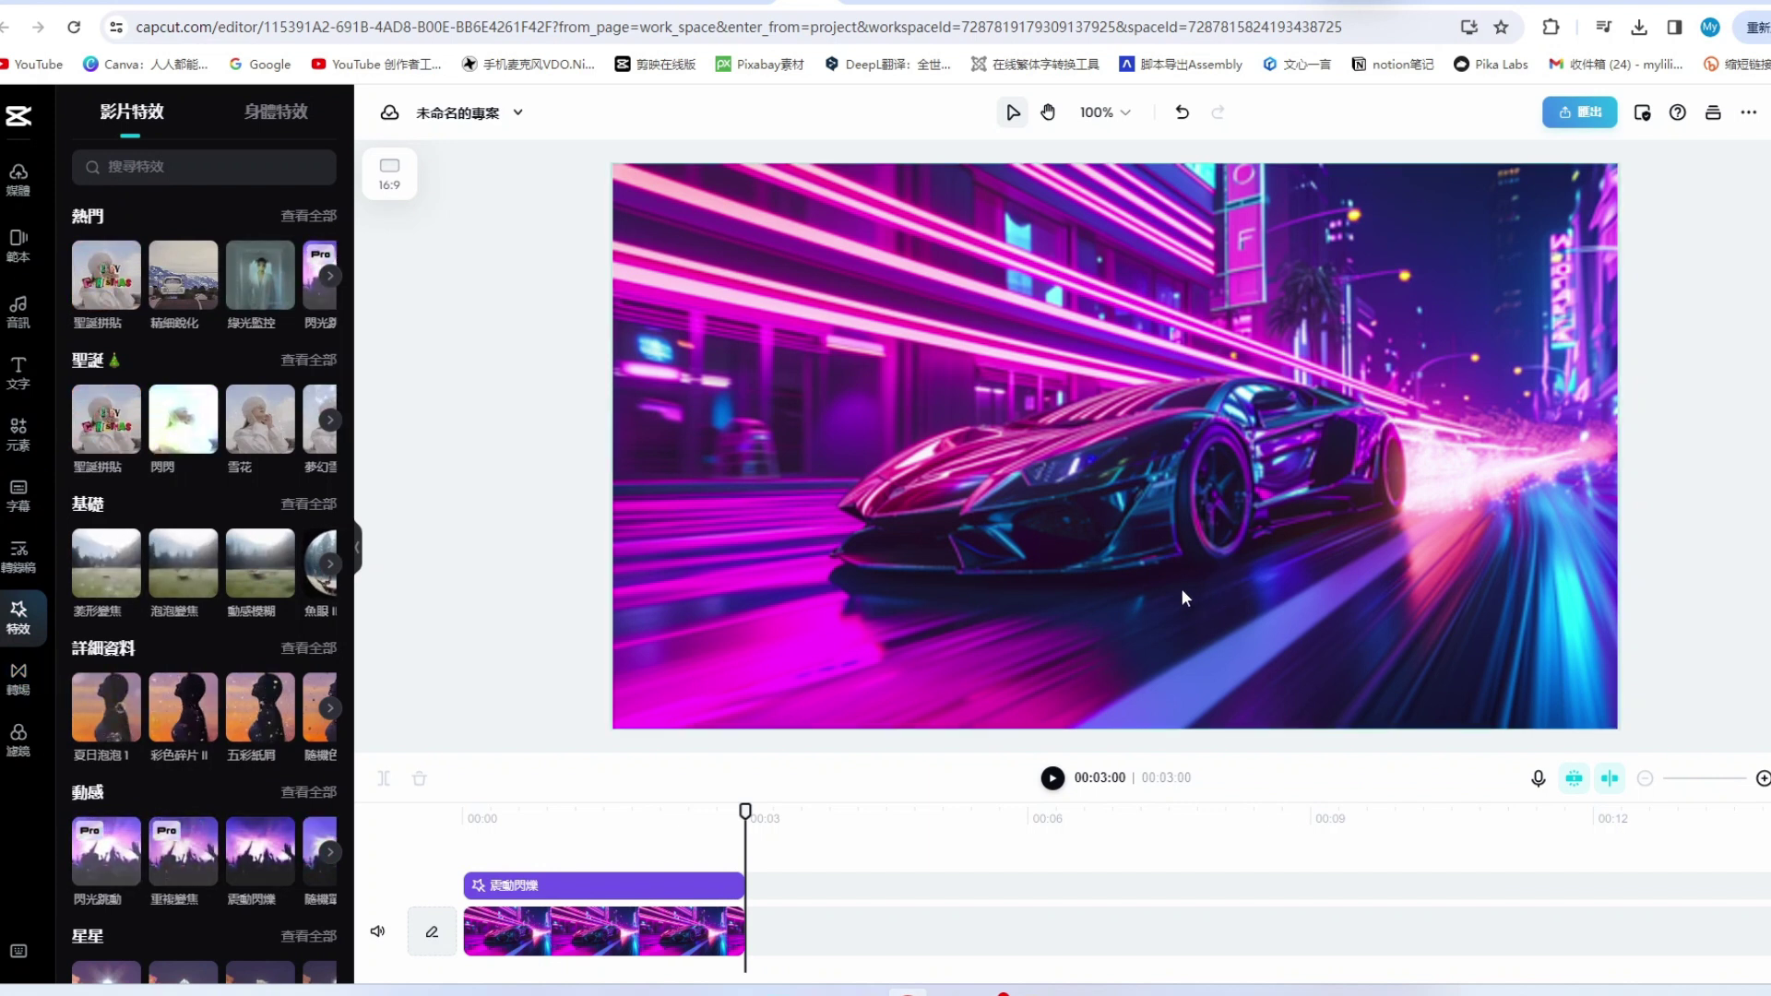
{"action": "left_click", "coordinate": [1591, 123]}
{"action": "left_click", "coordinate": [1611, 679]}
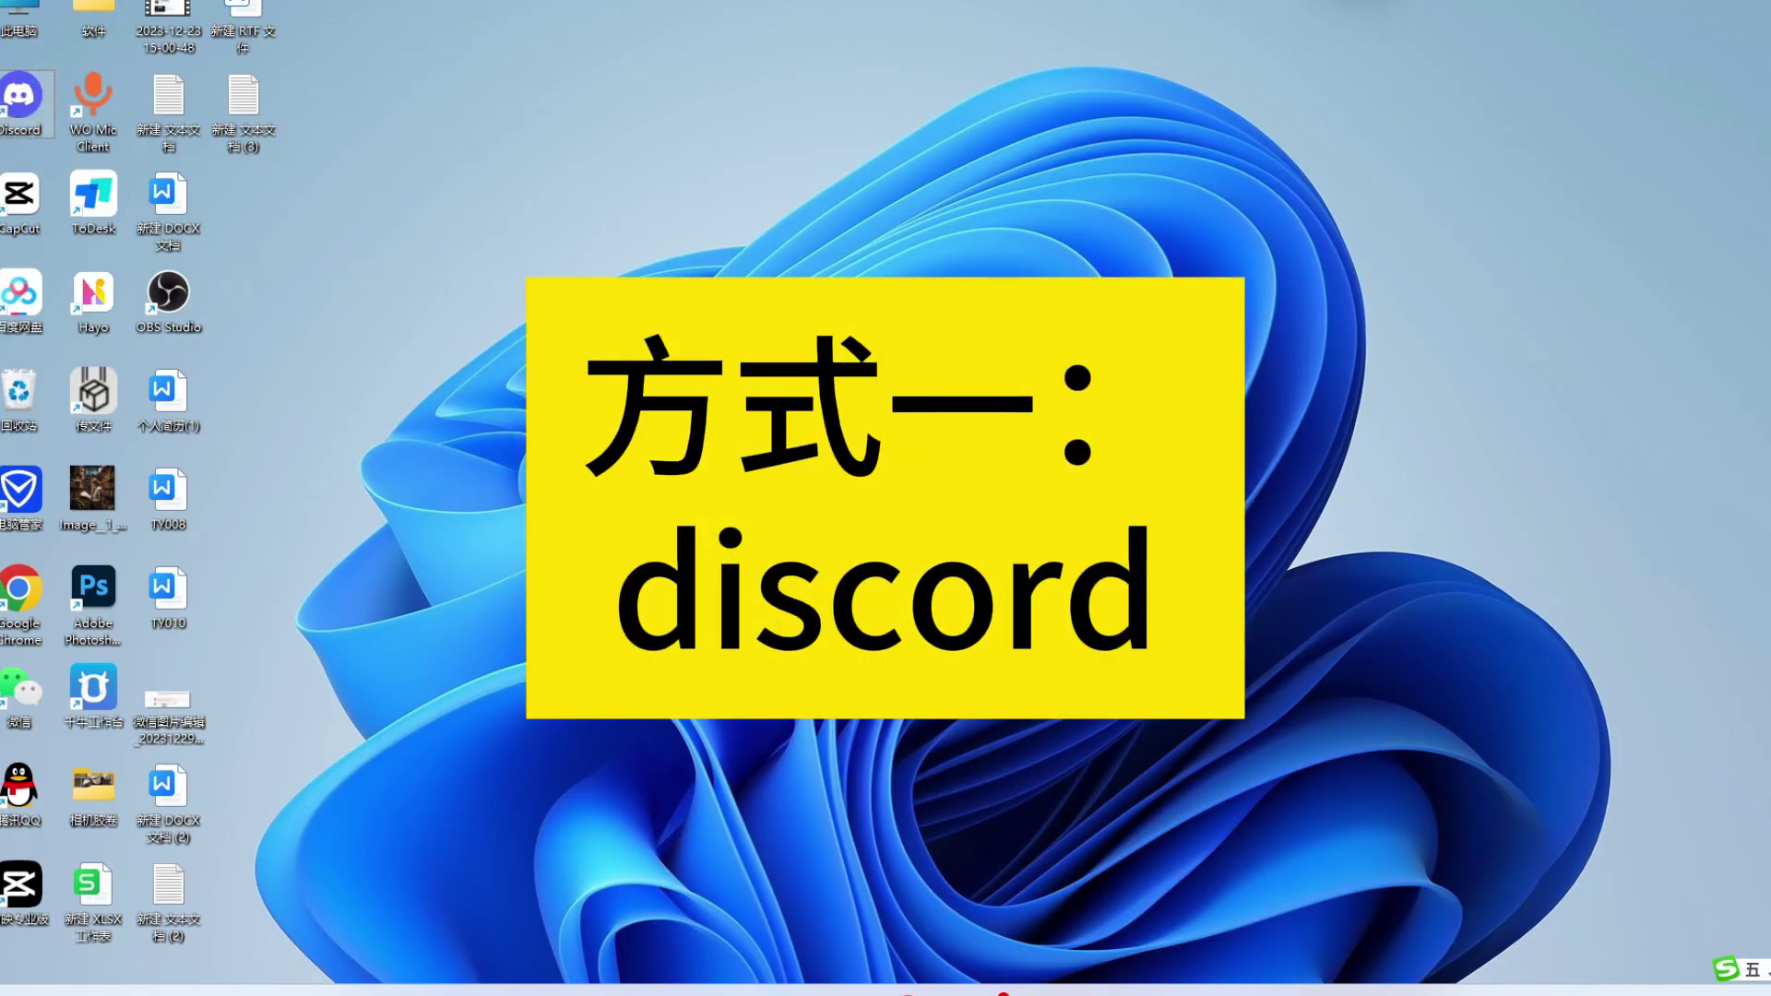
Step: Switch to Discord, search its communities for PIKA, and open the Pika server's generate-1 channel ready for a message
{"action": "double_click", "coordinate": [22, 100]}
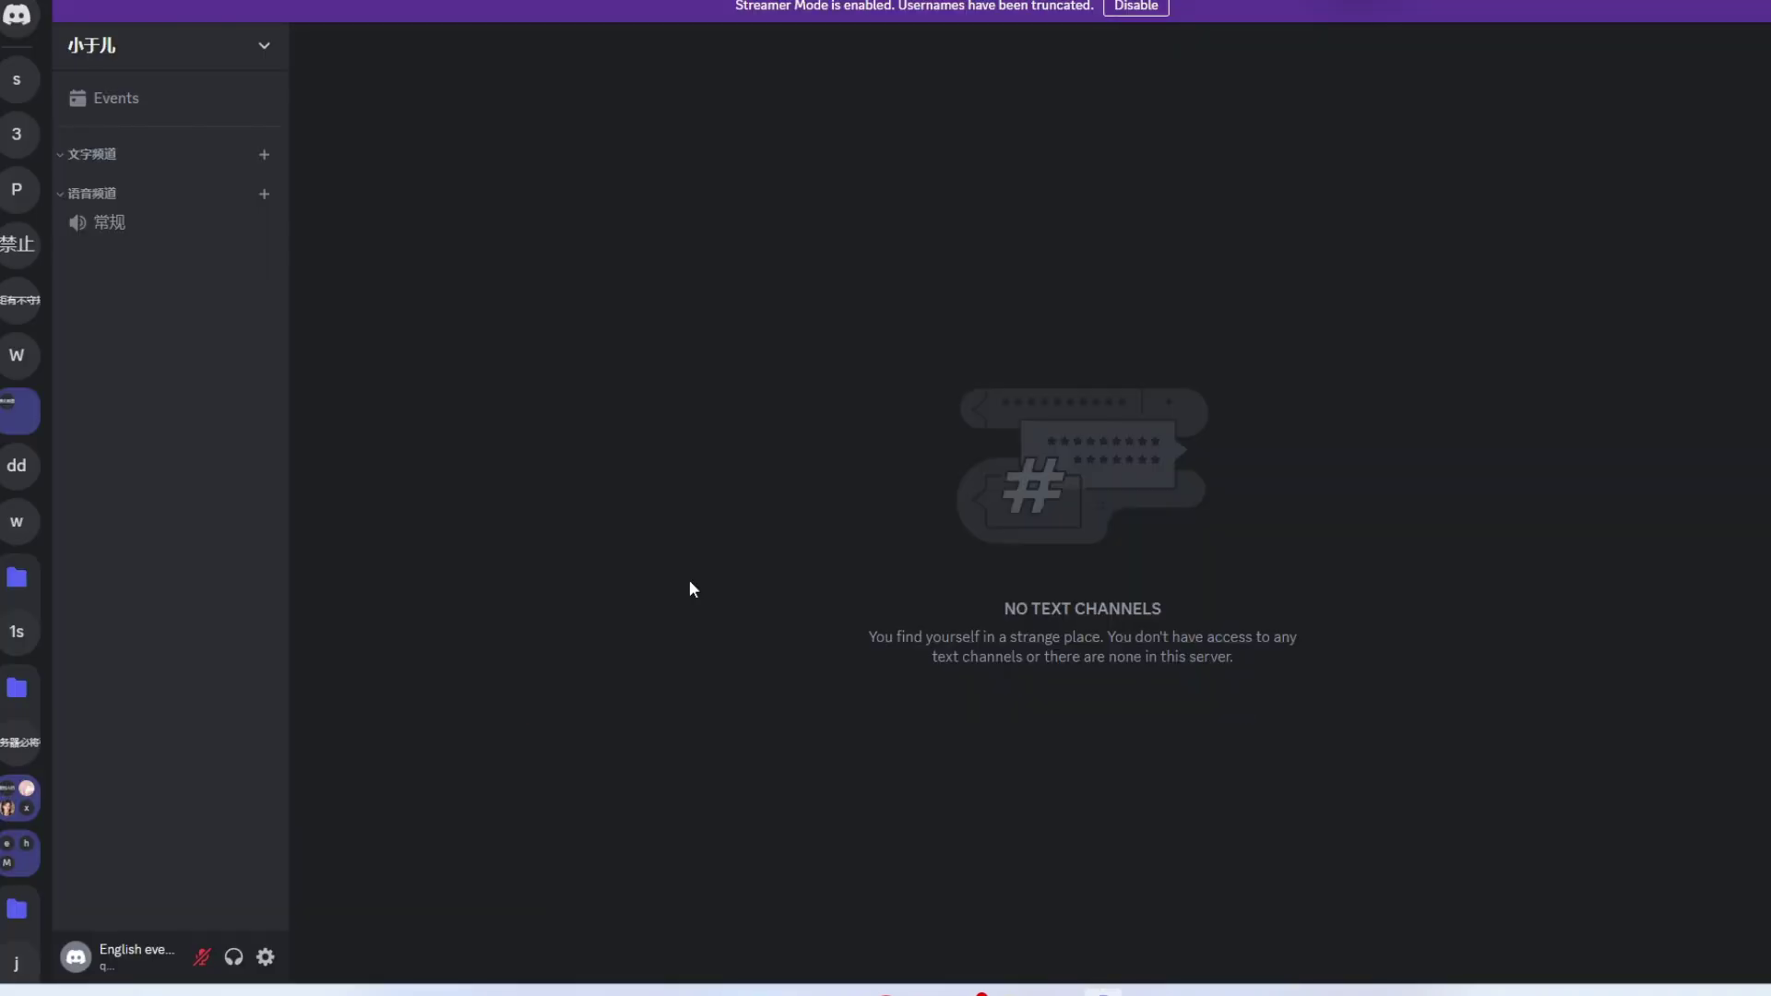
{"action": "scroll", "coordinate": [18, 640], "scroll_direction": "down", "scroll_amount": 10}
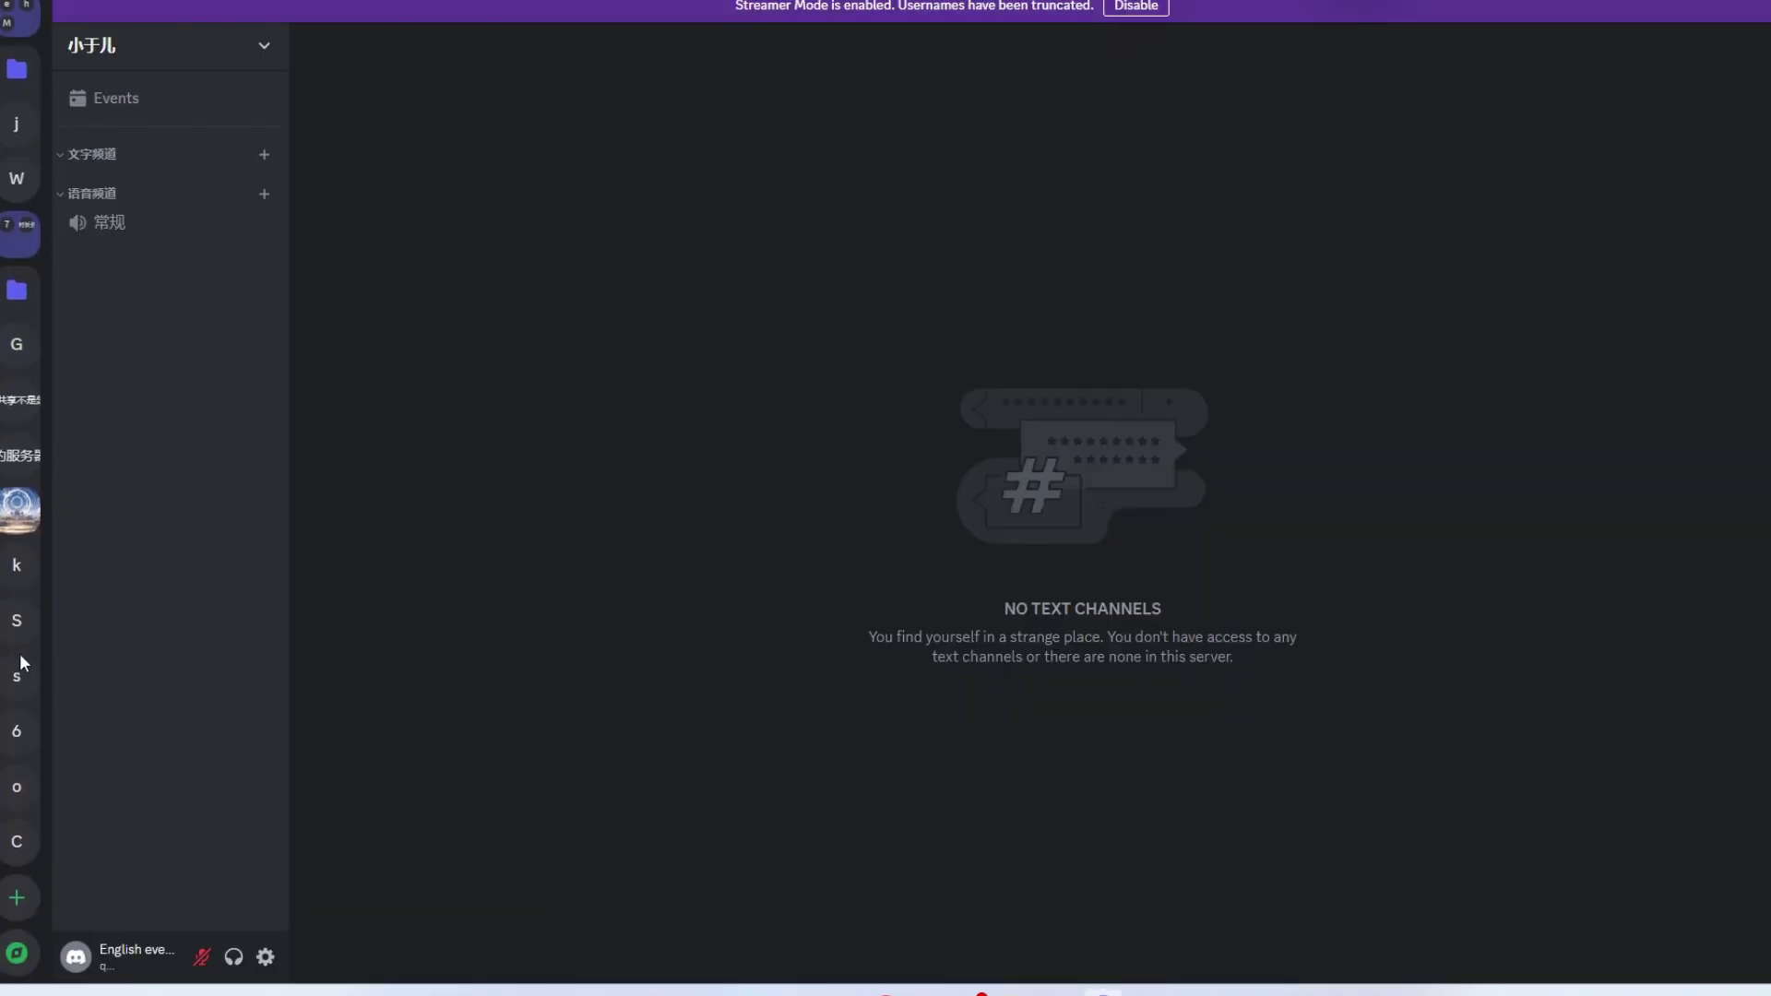
{"action": "left_click", "coordinate": [18, 958]}
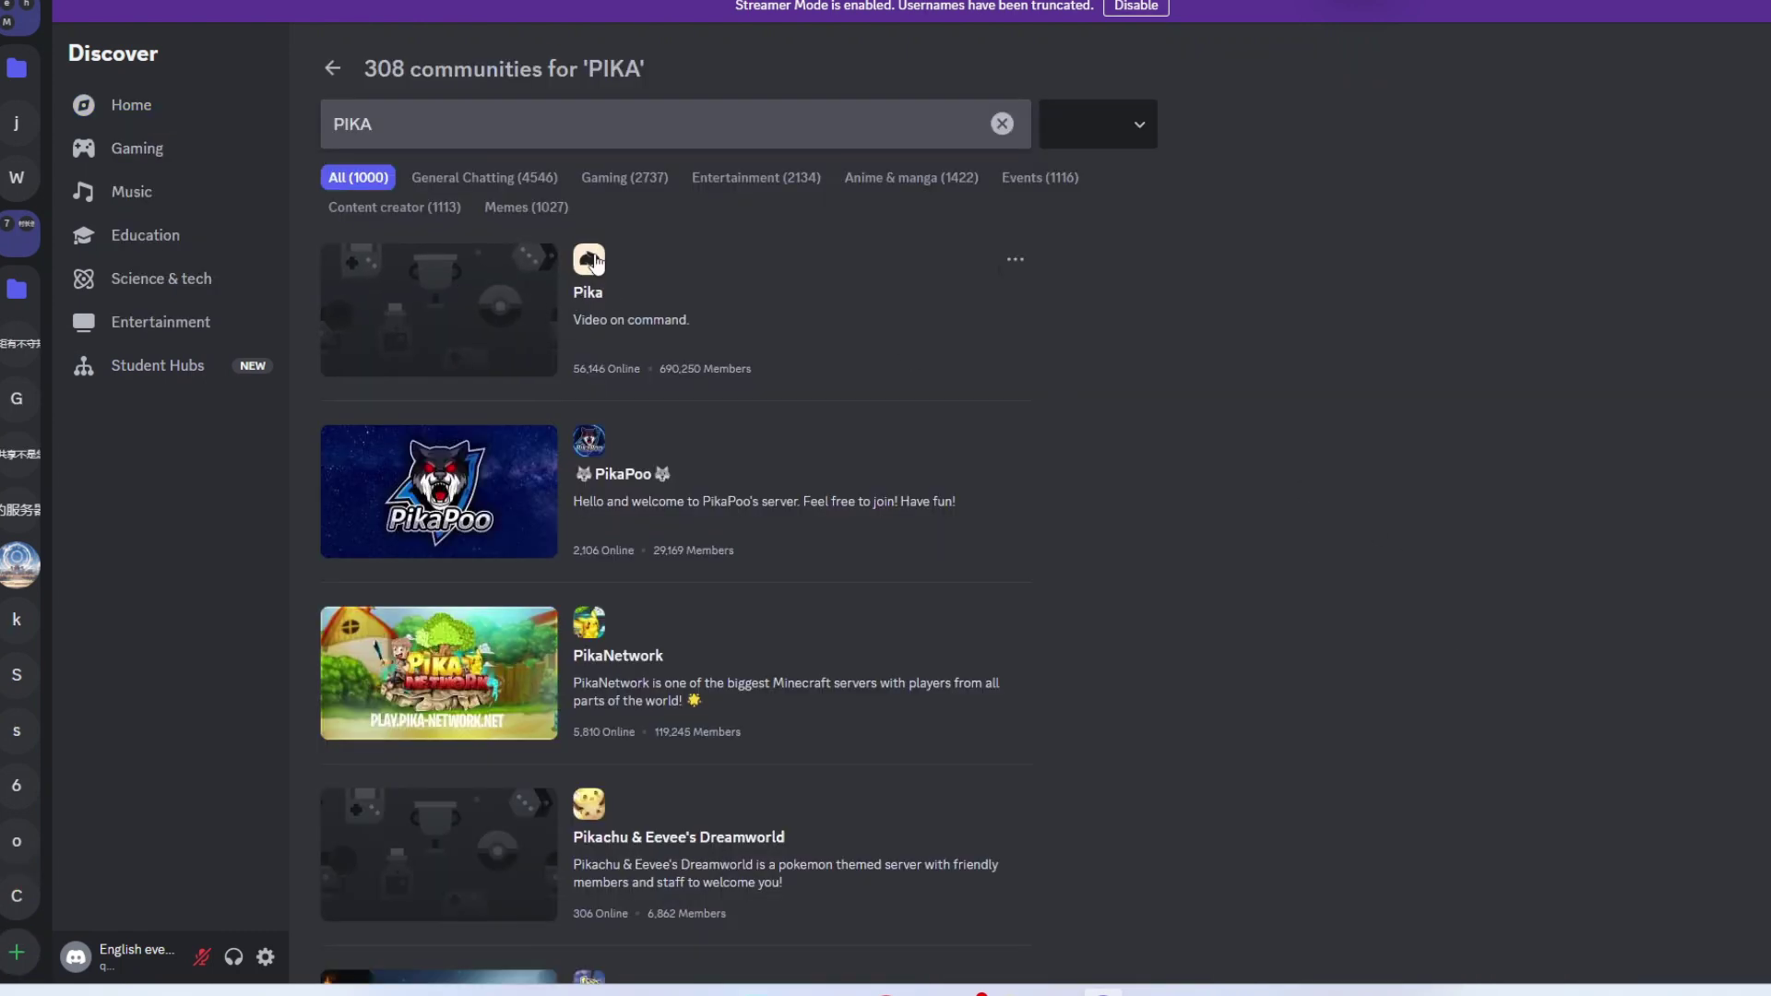
{"action": "left_click", "coordinate": [642, 317]}
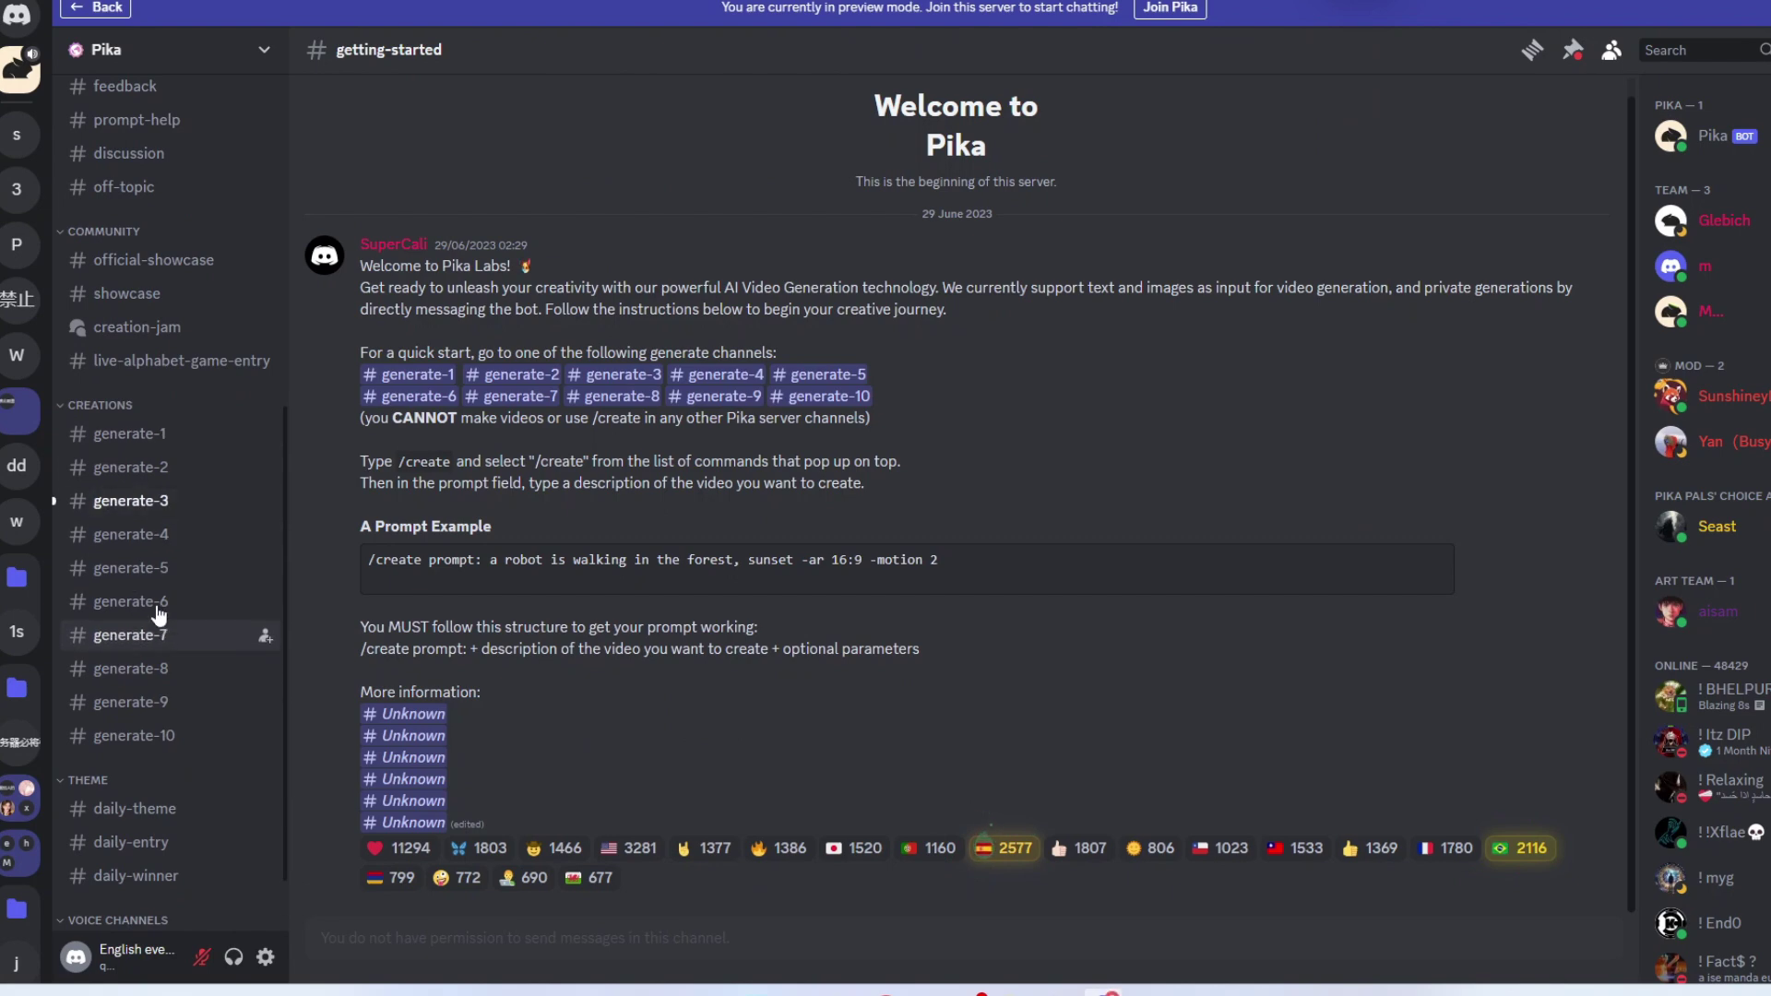
{"action": "left_click", "coordinate": [120, 439]}
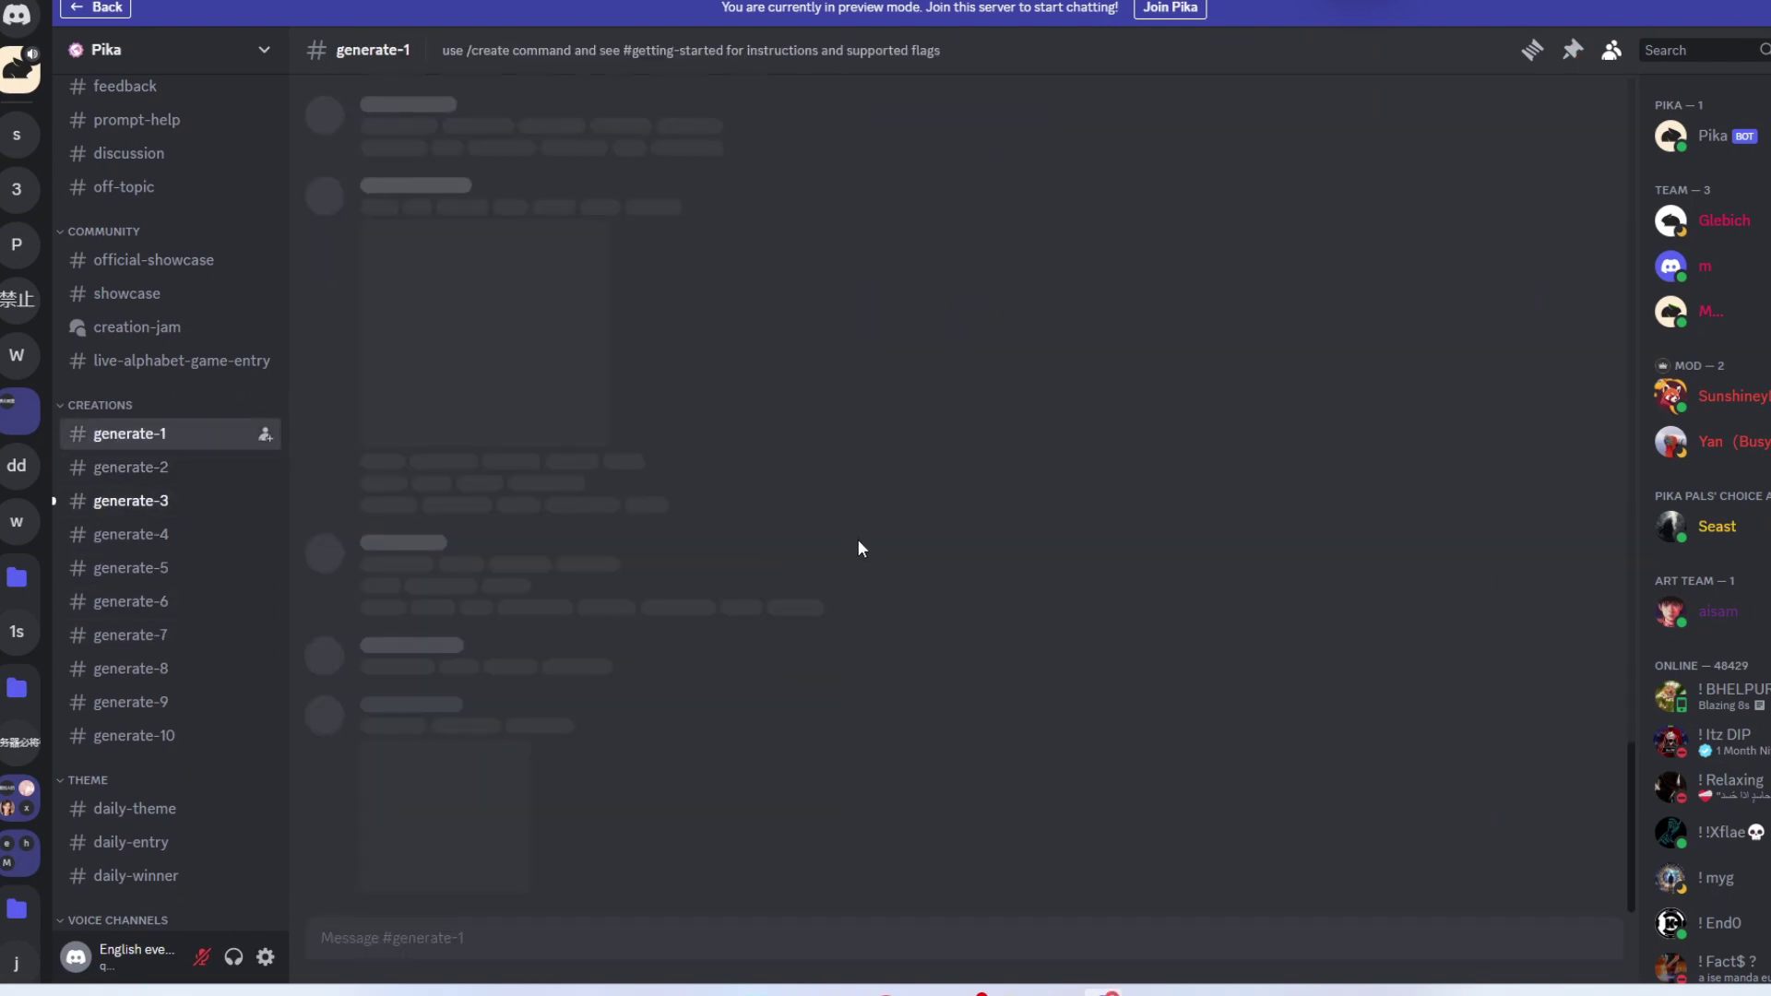
{"action": "left_click", "coordinate": [340, 943]}
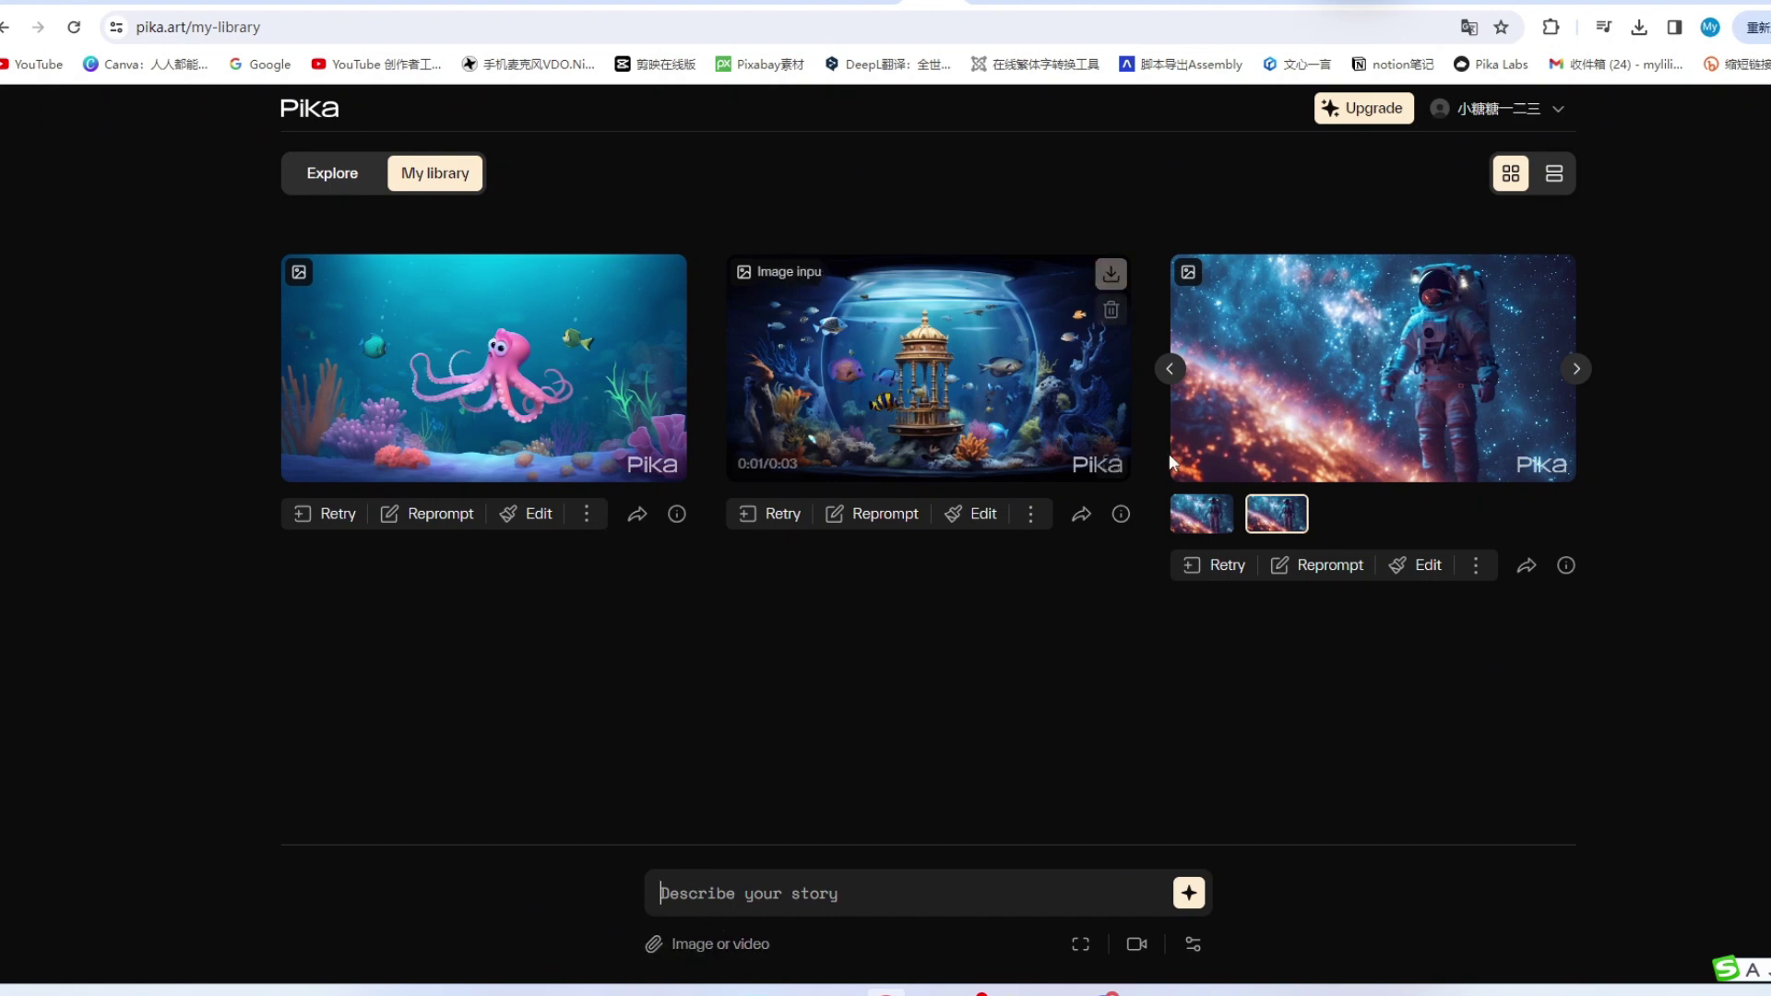
Step: In the Pika web library, attach the 1456×816 image from the 8个AI工具 folder as the input for a new video
{"action": "left_click", "coordinate": [656, 944]}
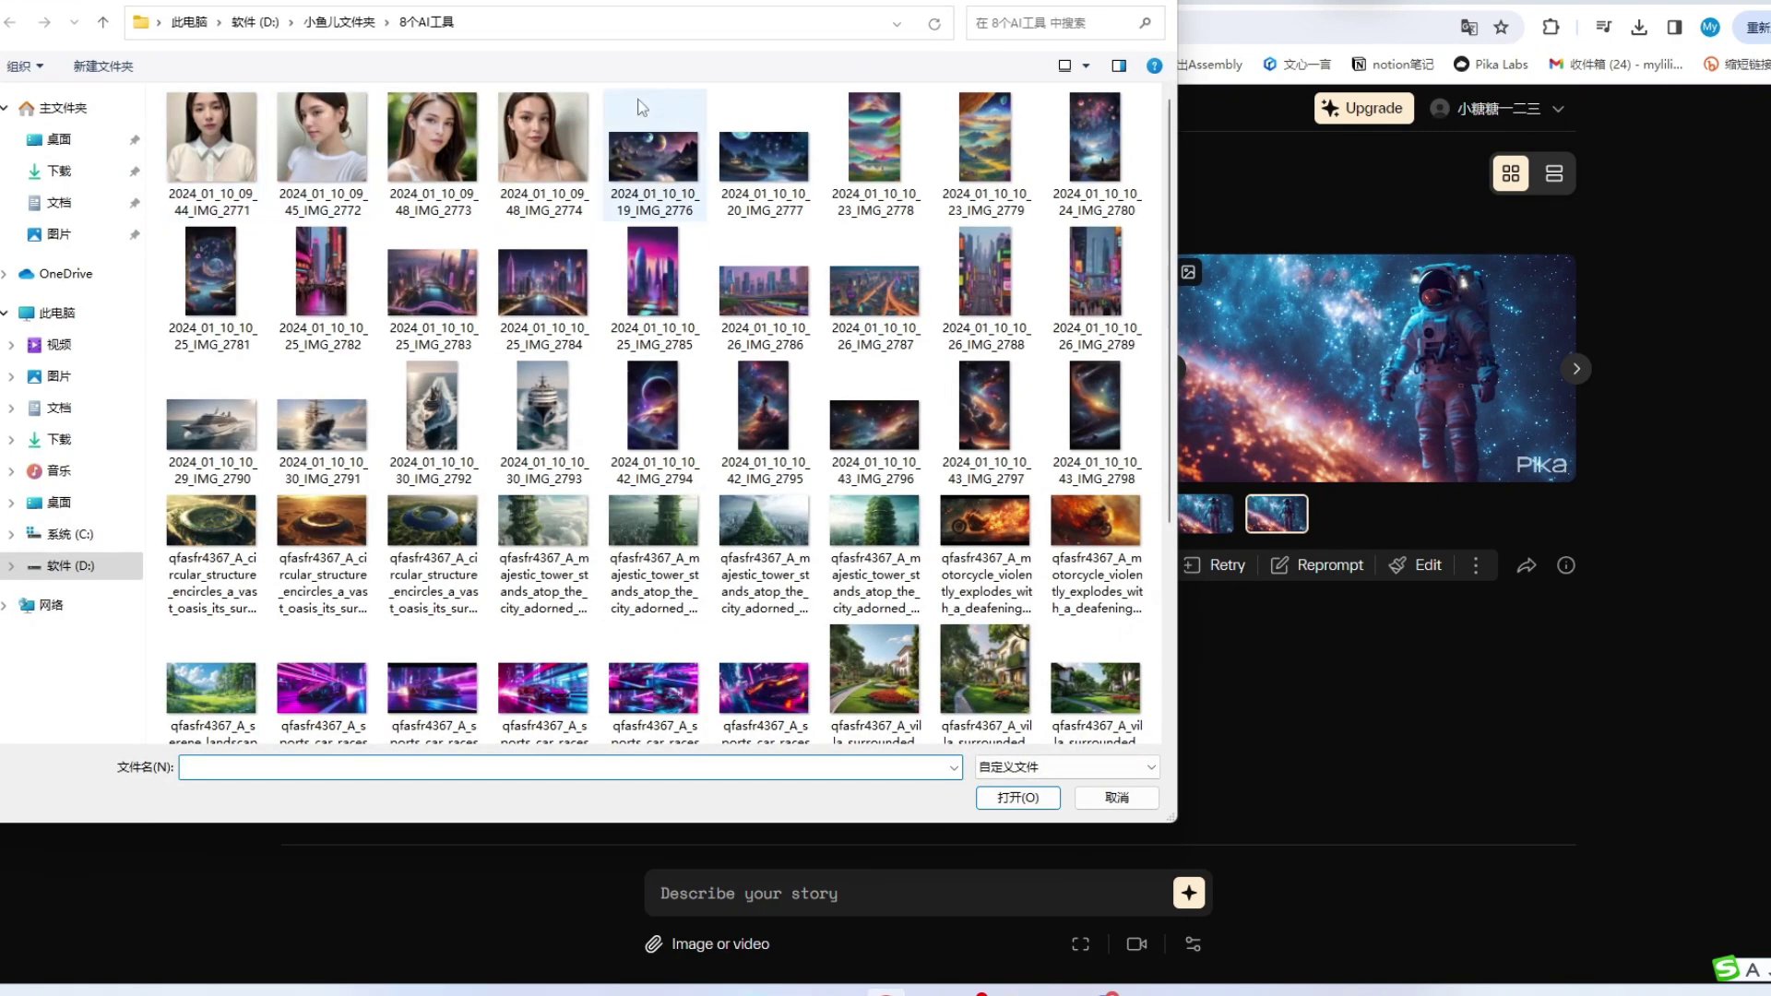
{"action": "double_click", "coordinate": [874, 425]}
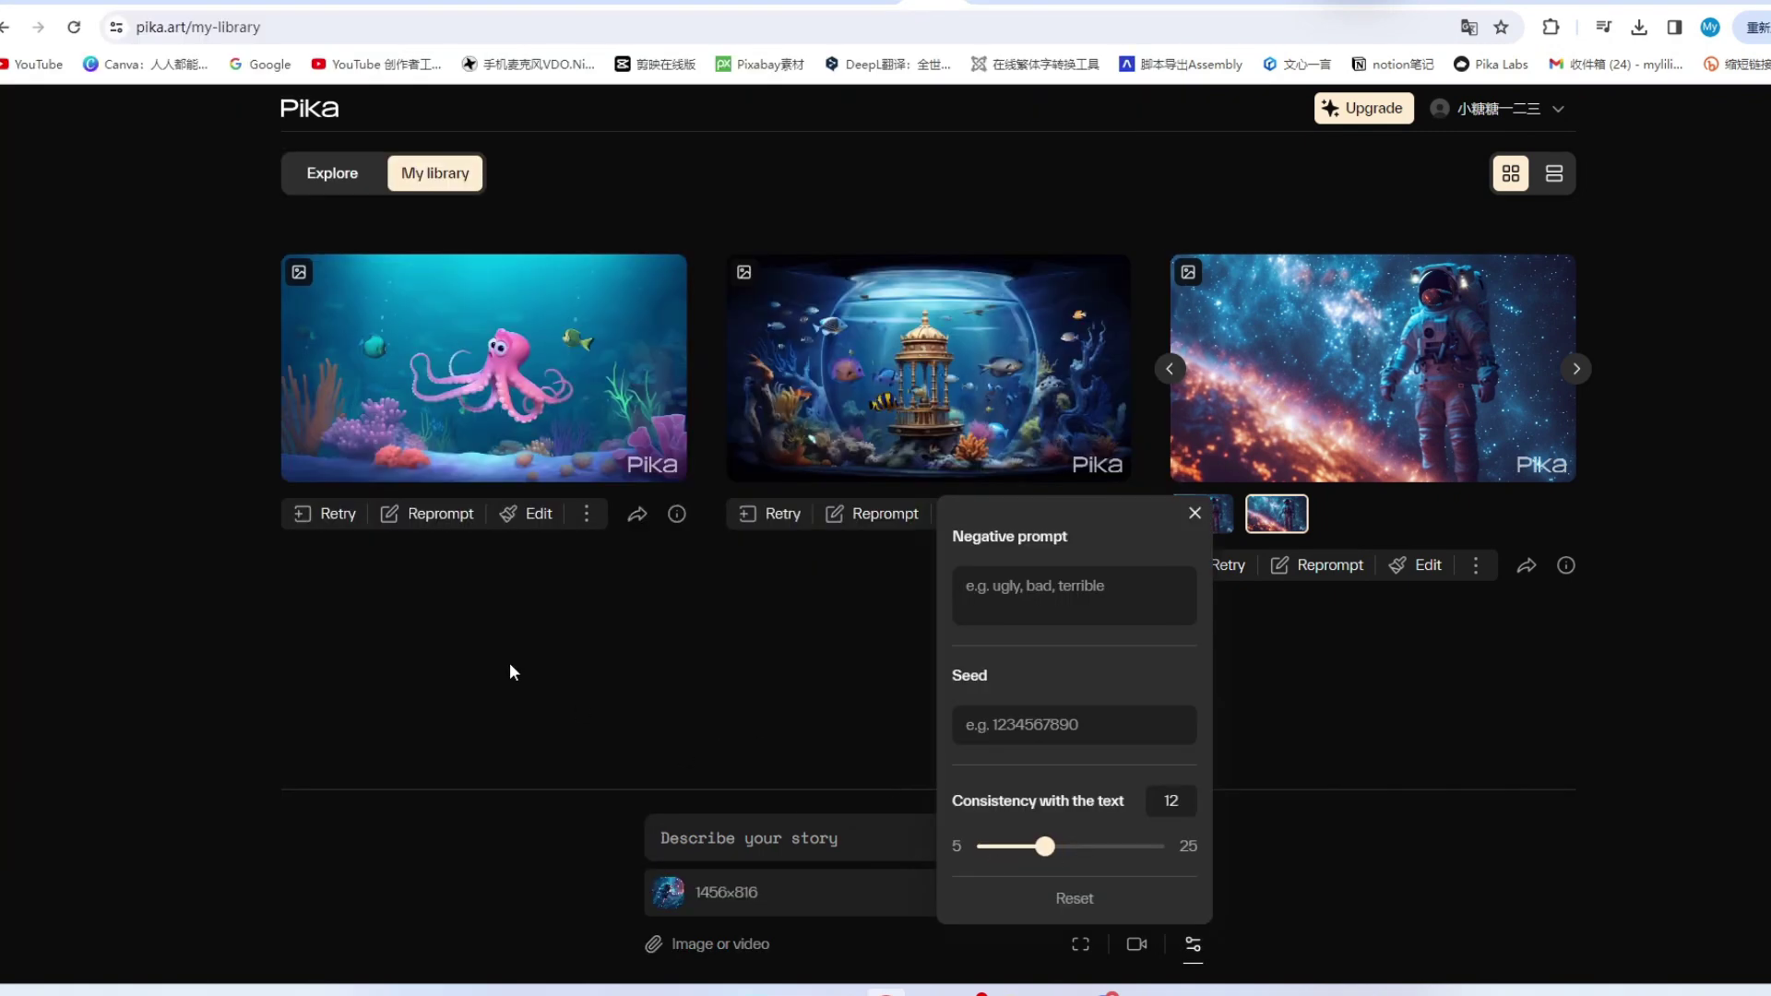
{"action": "left_click", "coordinate": [594, 669]}
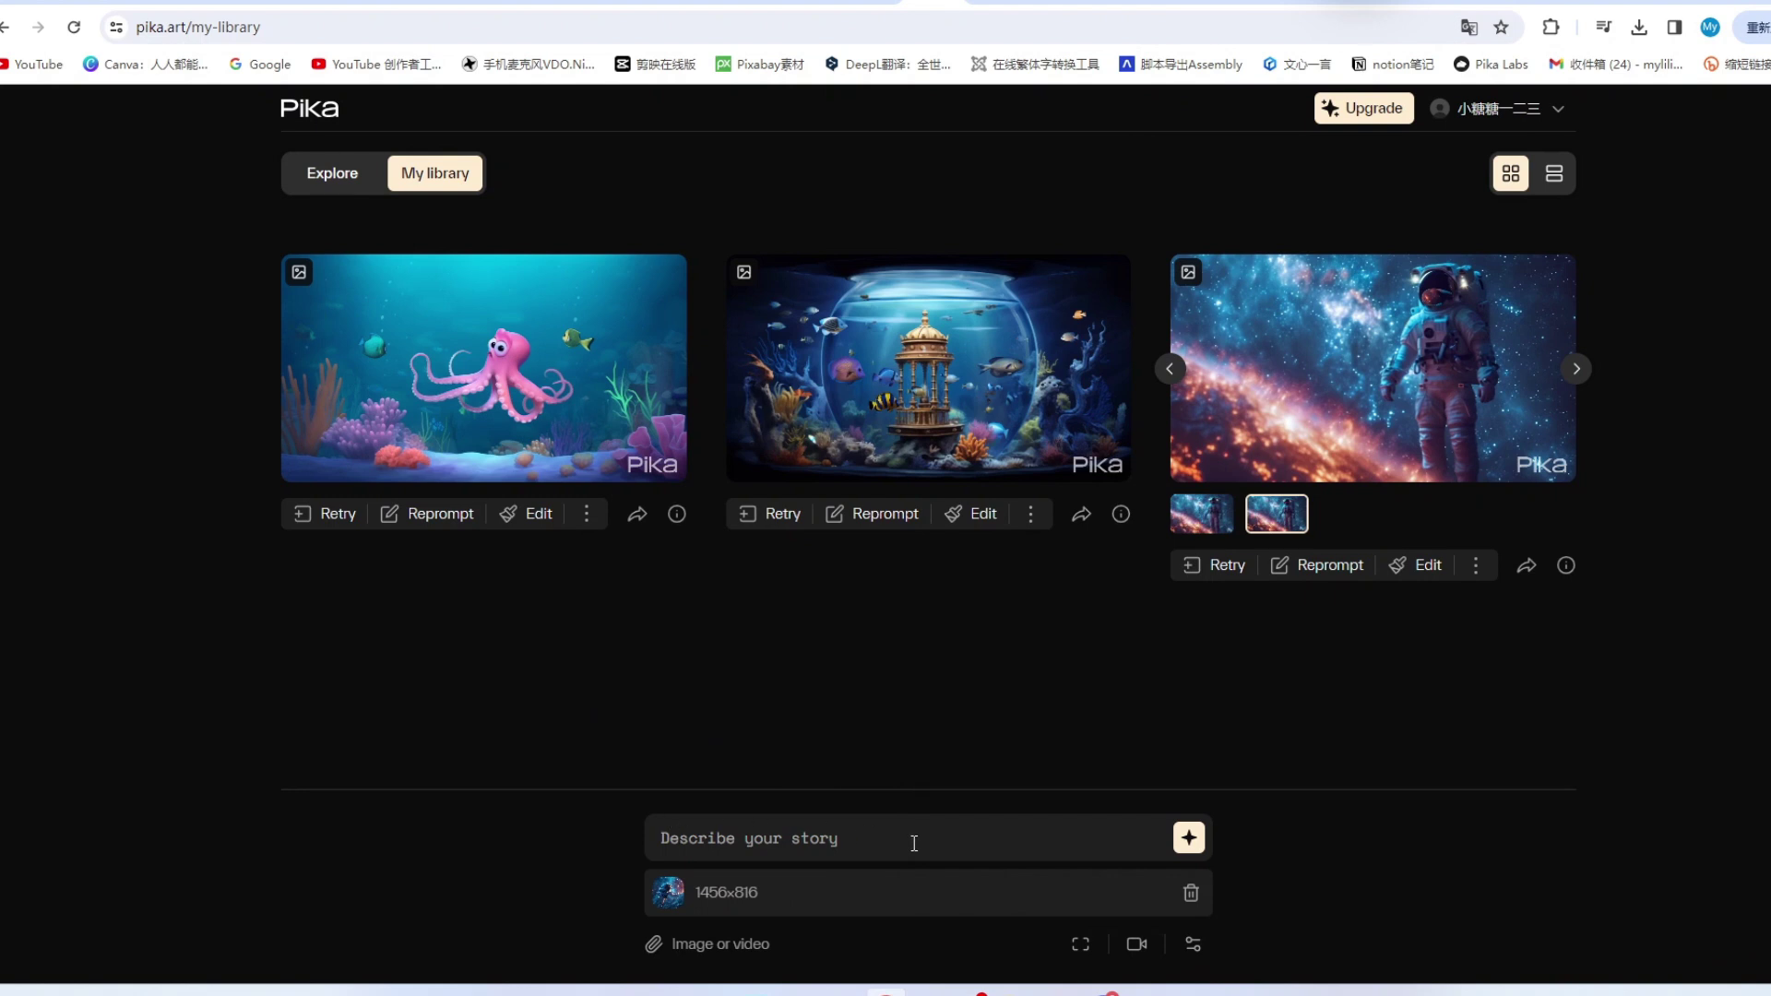
Step: Raise the consistency with the text and generate the video from the attached image
{"action": "left_click", "coordinate": [1193, 944]}
{"action": "left_click_drag", "start_coordinate": [1048, 847], "coordinate": [1270, 860]}
{"action": "left_click", "coordinate": [1236, 833]}
{"action": "left_click", "coordinate": [1189, 838]}
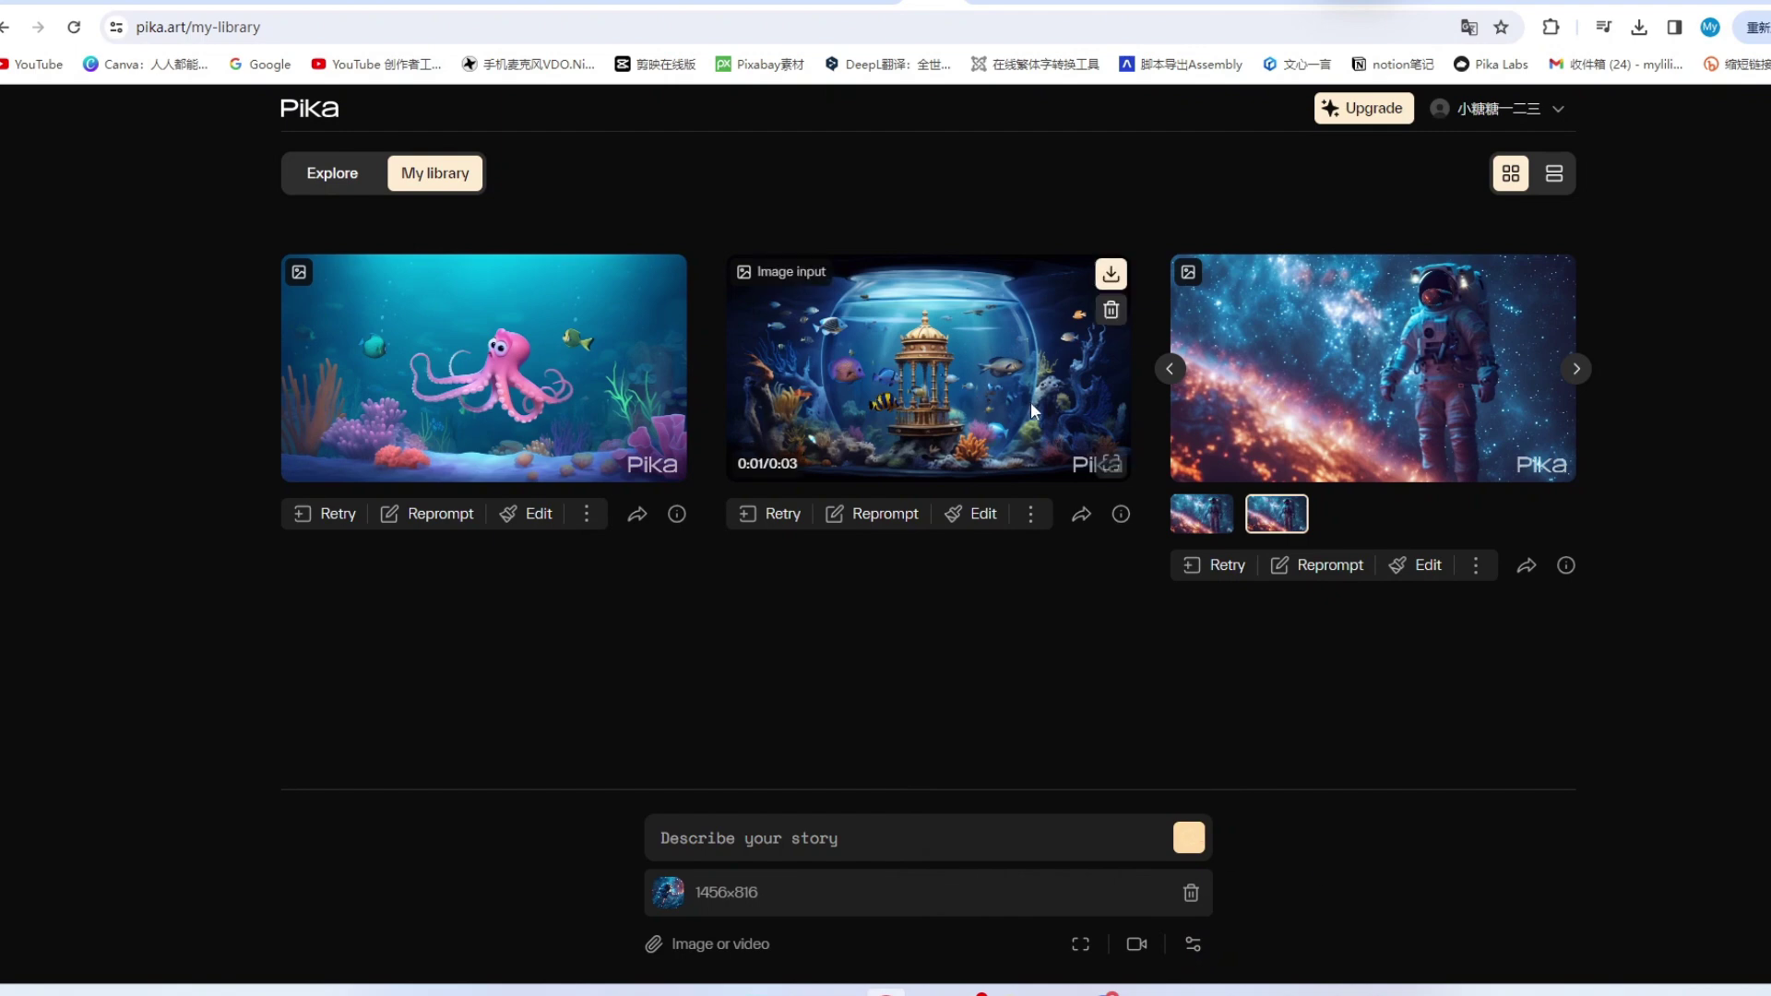
Step: Open the generated astronaut video in its enlarged view and download it
{"action": "left_click", "coordinate": [1107, 463]}
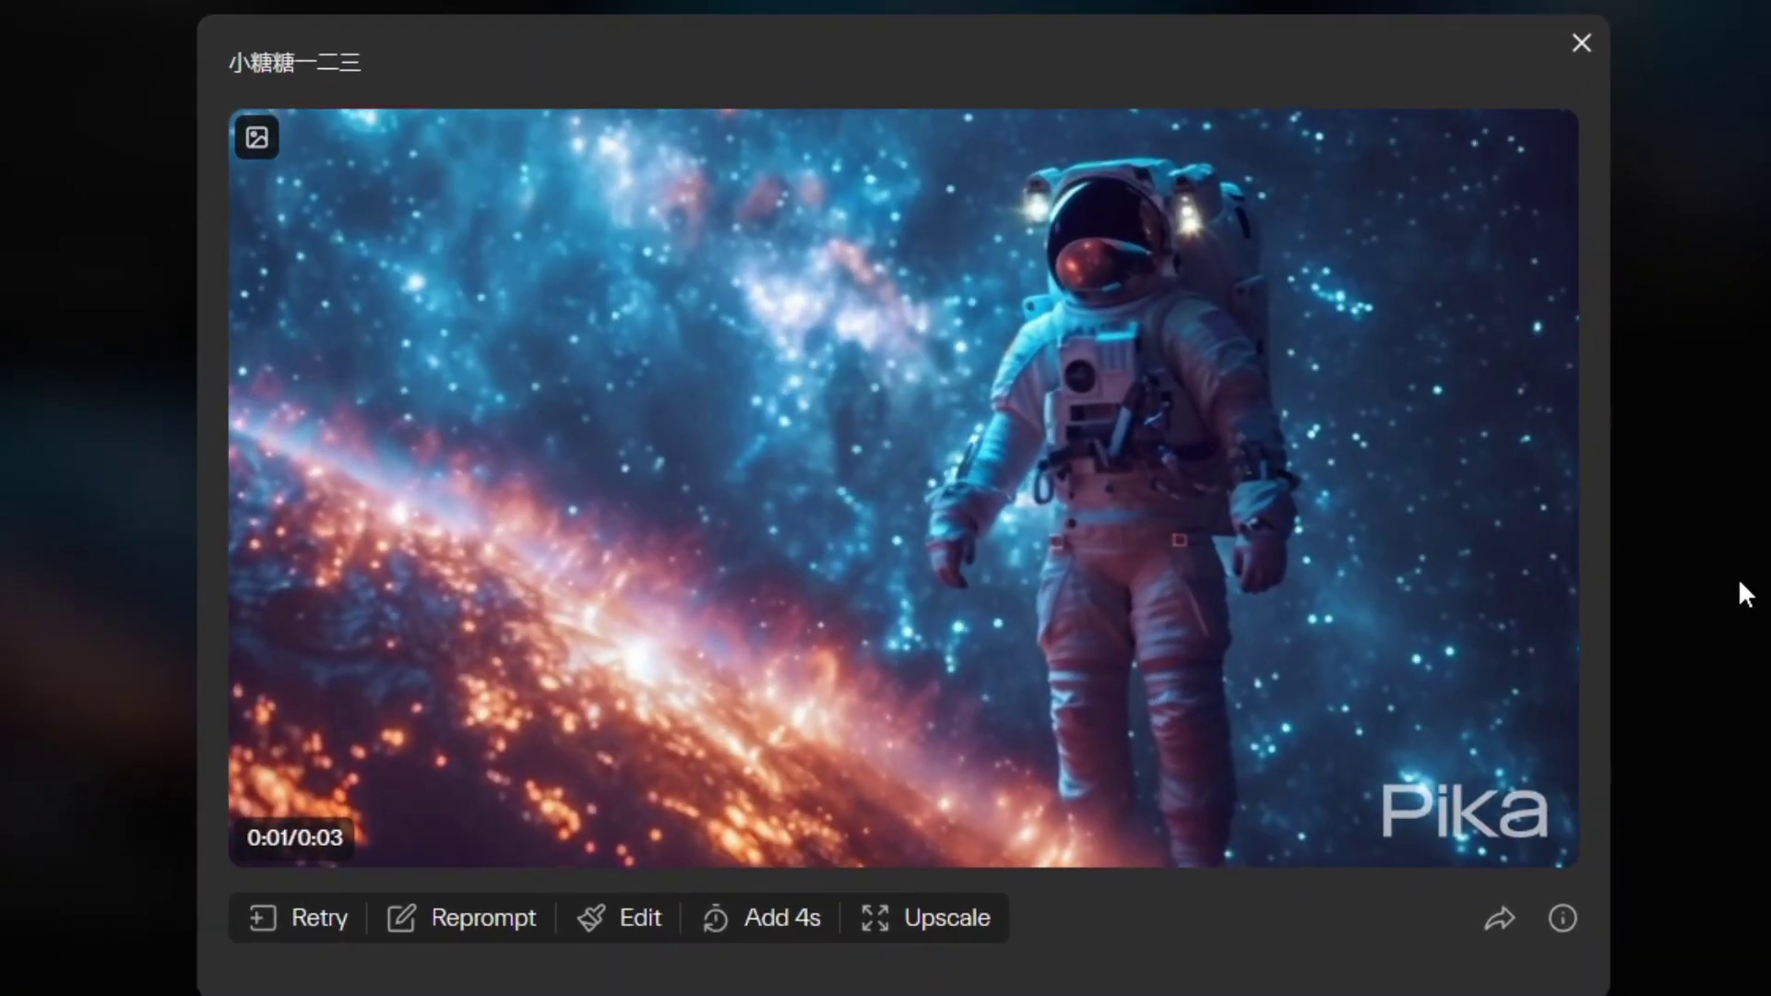
{"action": "mouse_move", "coordinate": [1487, 147]}
{"action": "left_click", "coordinate": [1548, 143]}
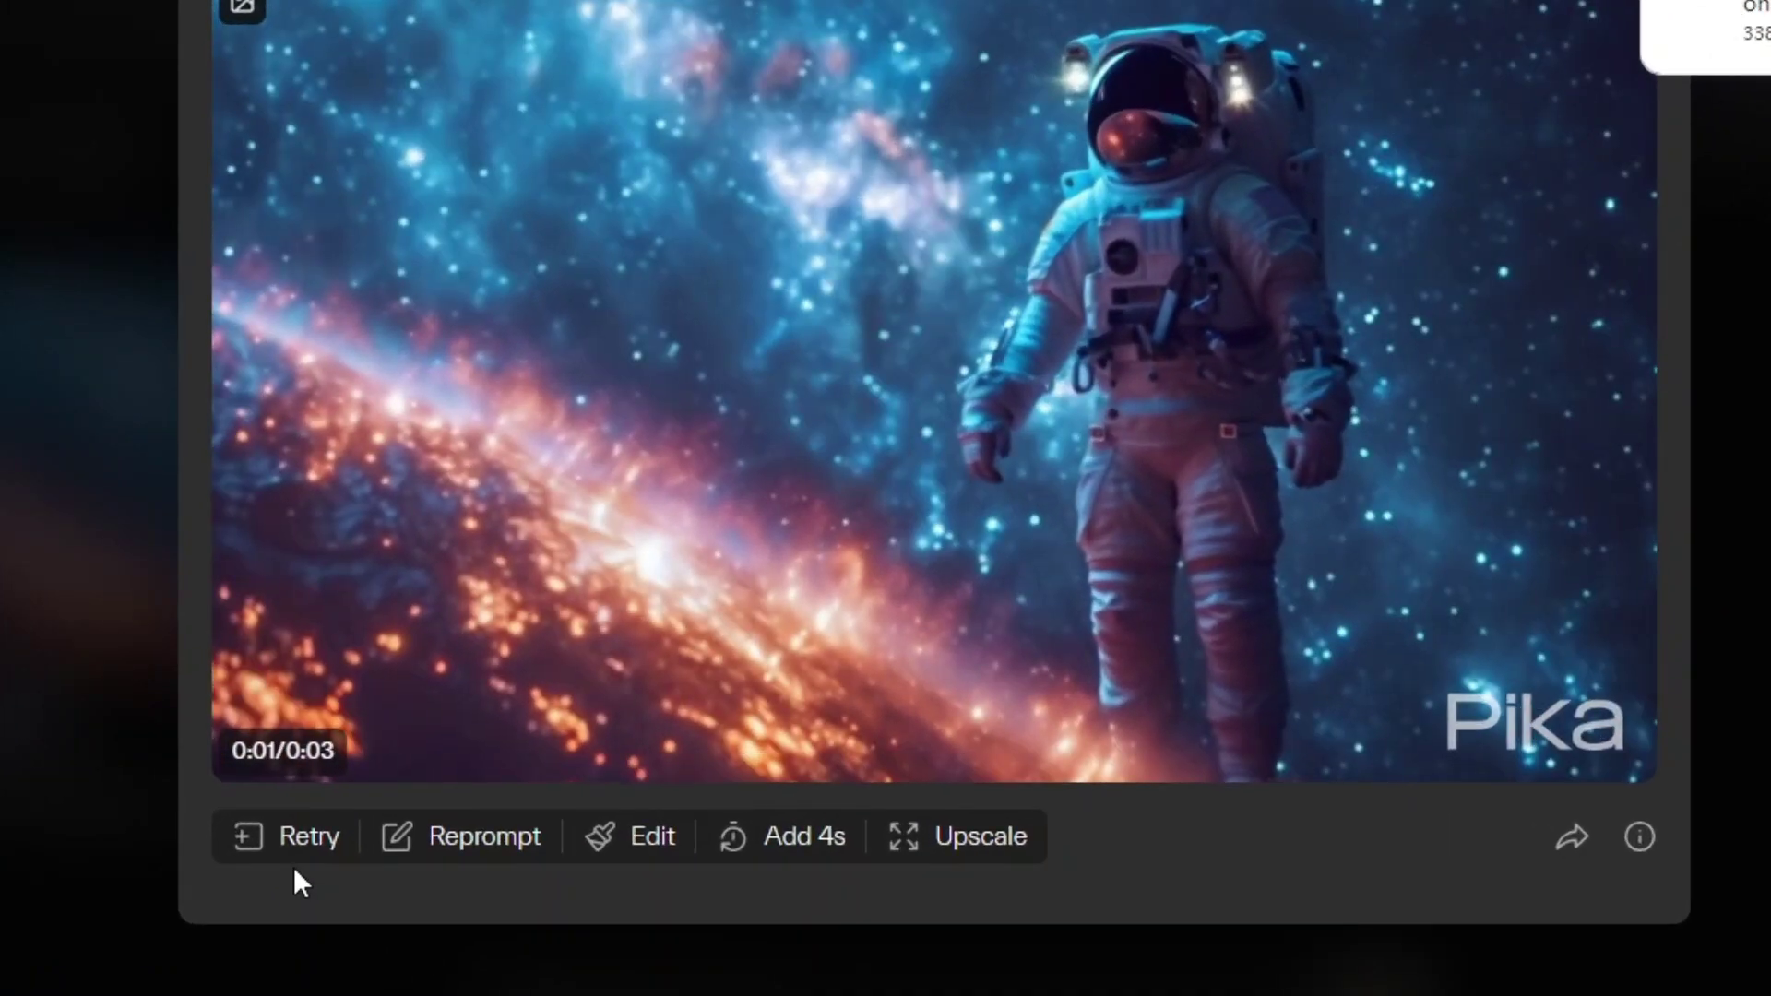
{"action": "left_click", "coordinate": [270, 863]}
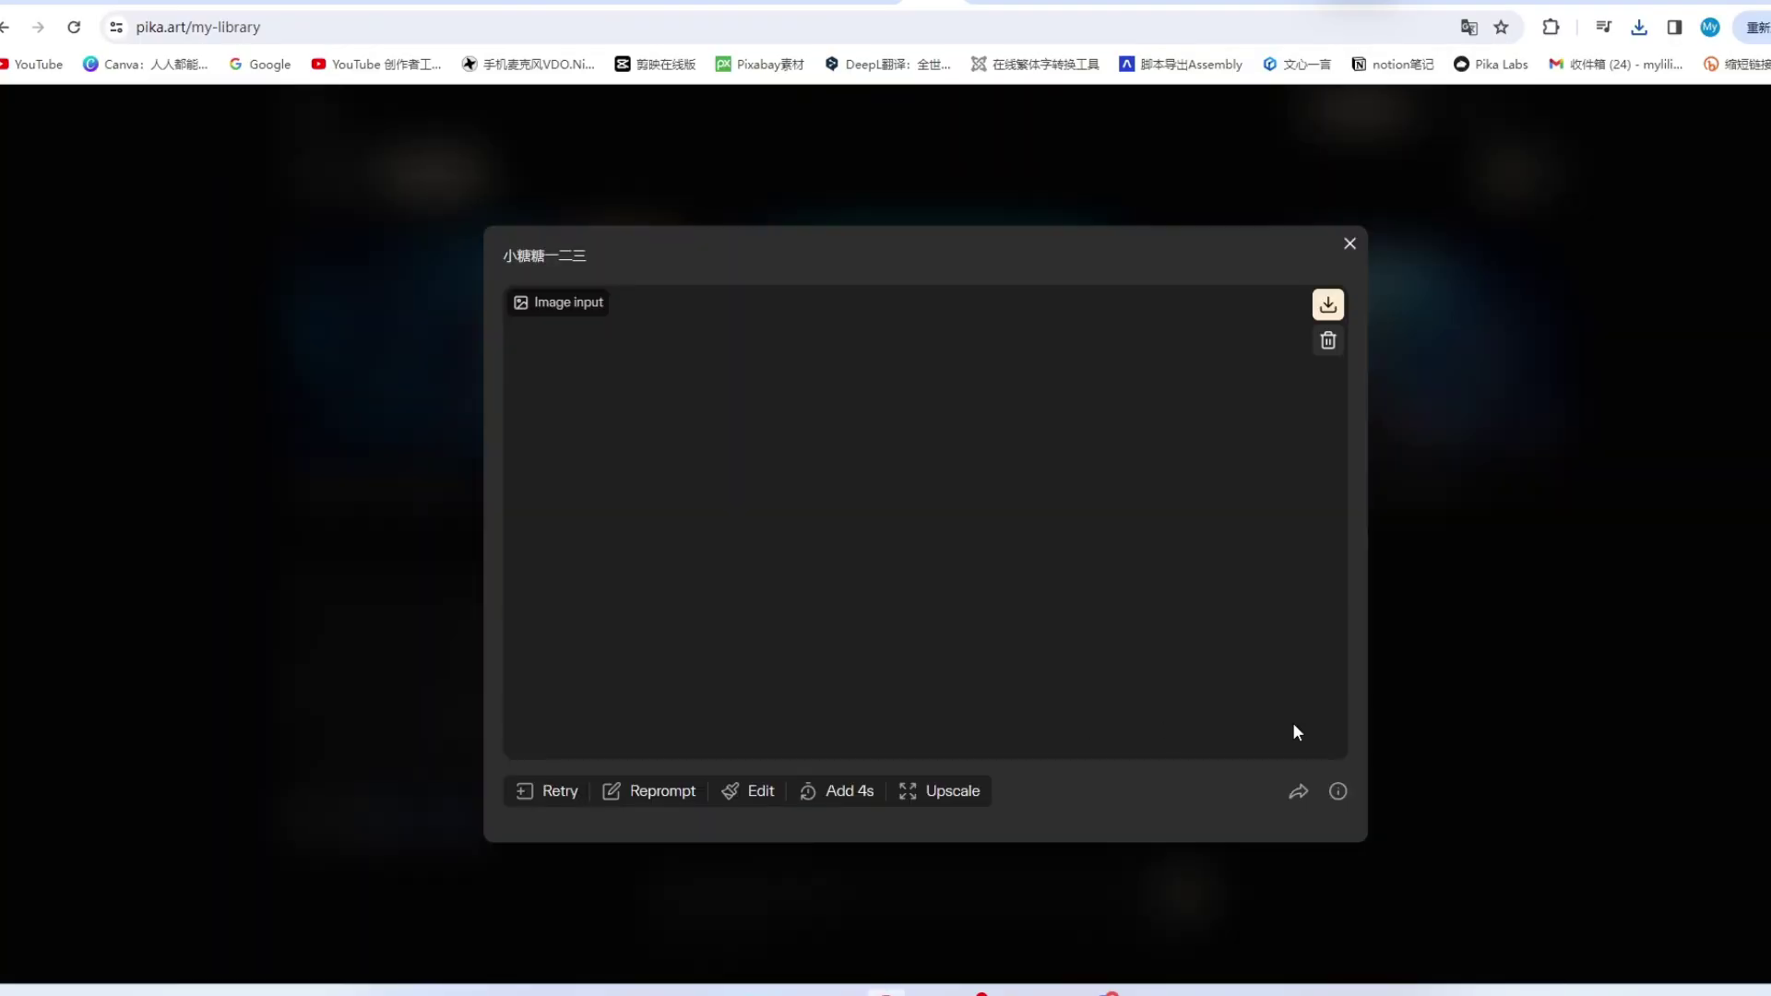
{"action": "left_click", "coordinate": [960, 698]}
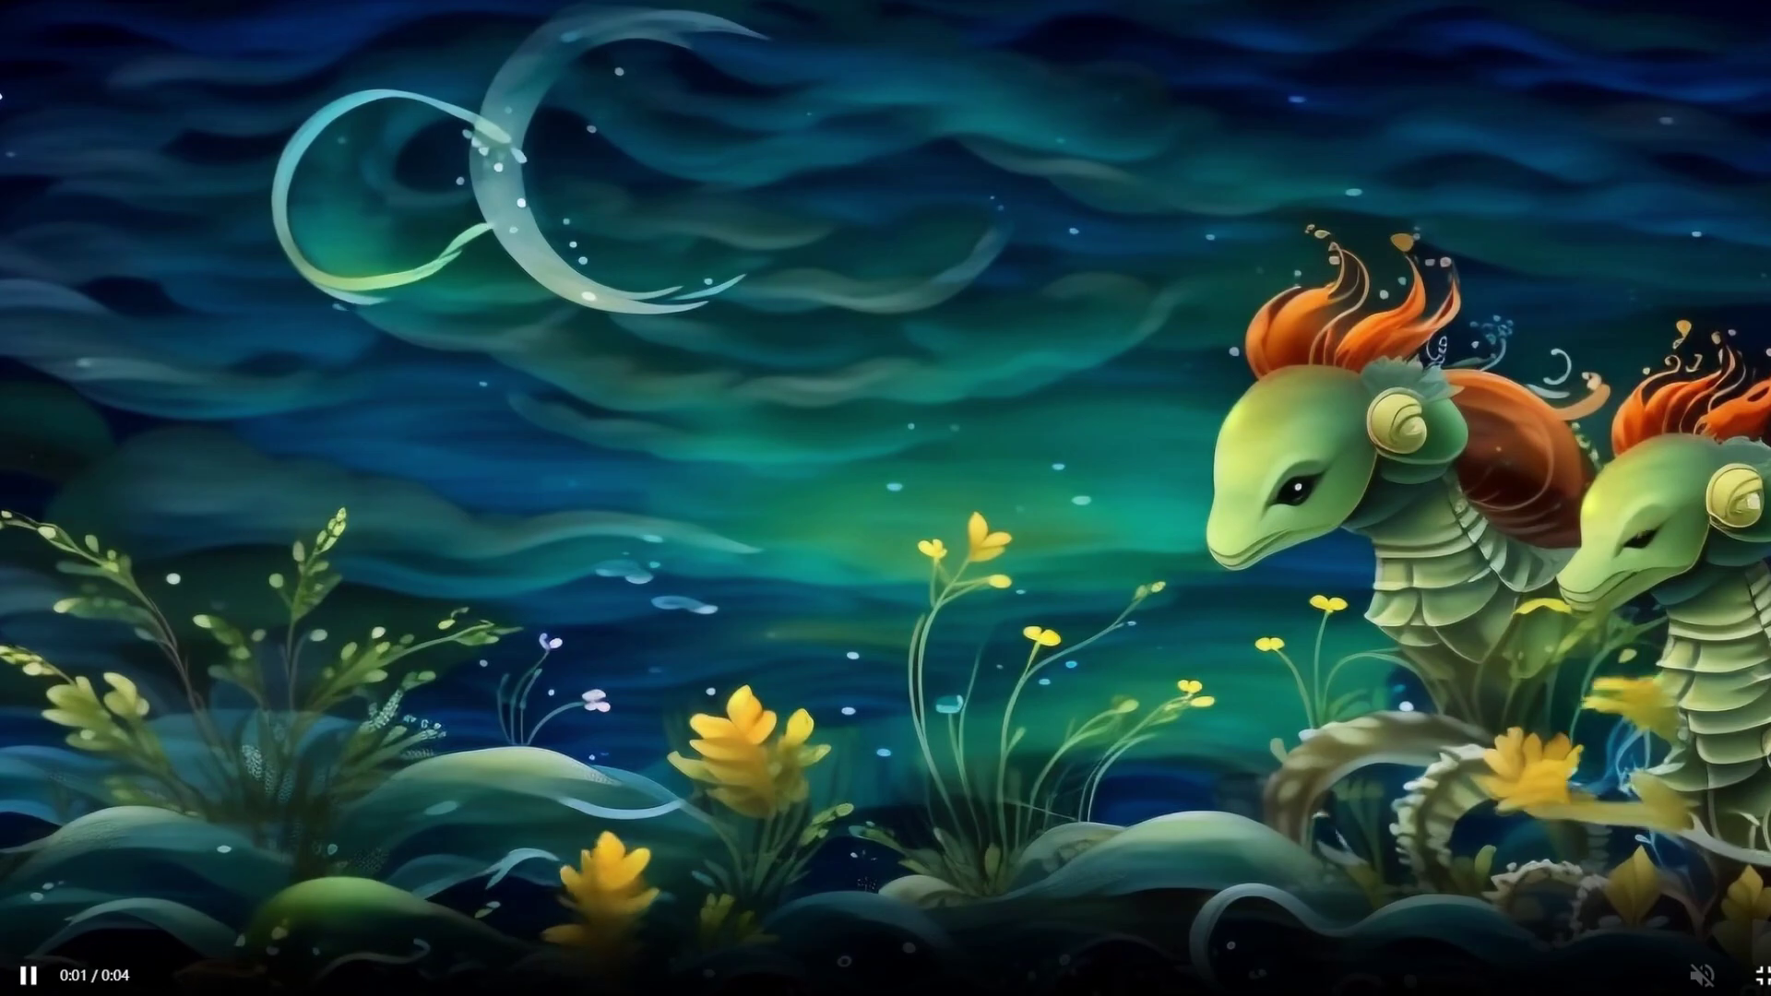
Step: Leave the full-screen video and upload the sheep meadow picture in Genmo as the first frame of the video
{"action": "key", "text": "Escape"}
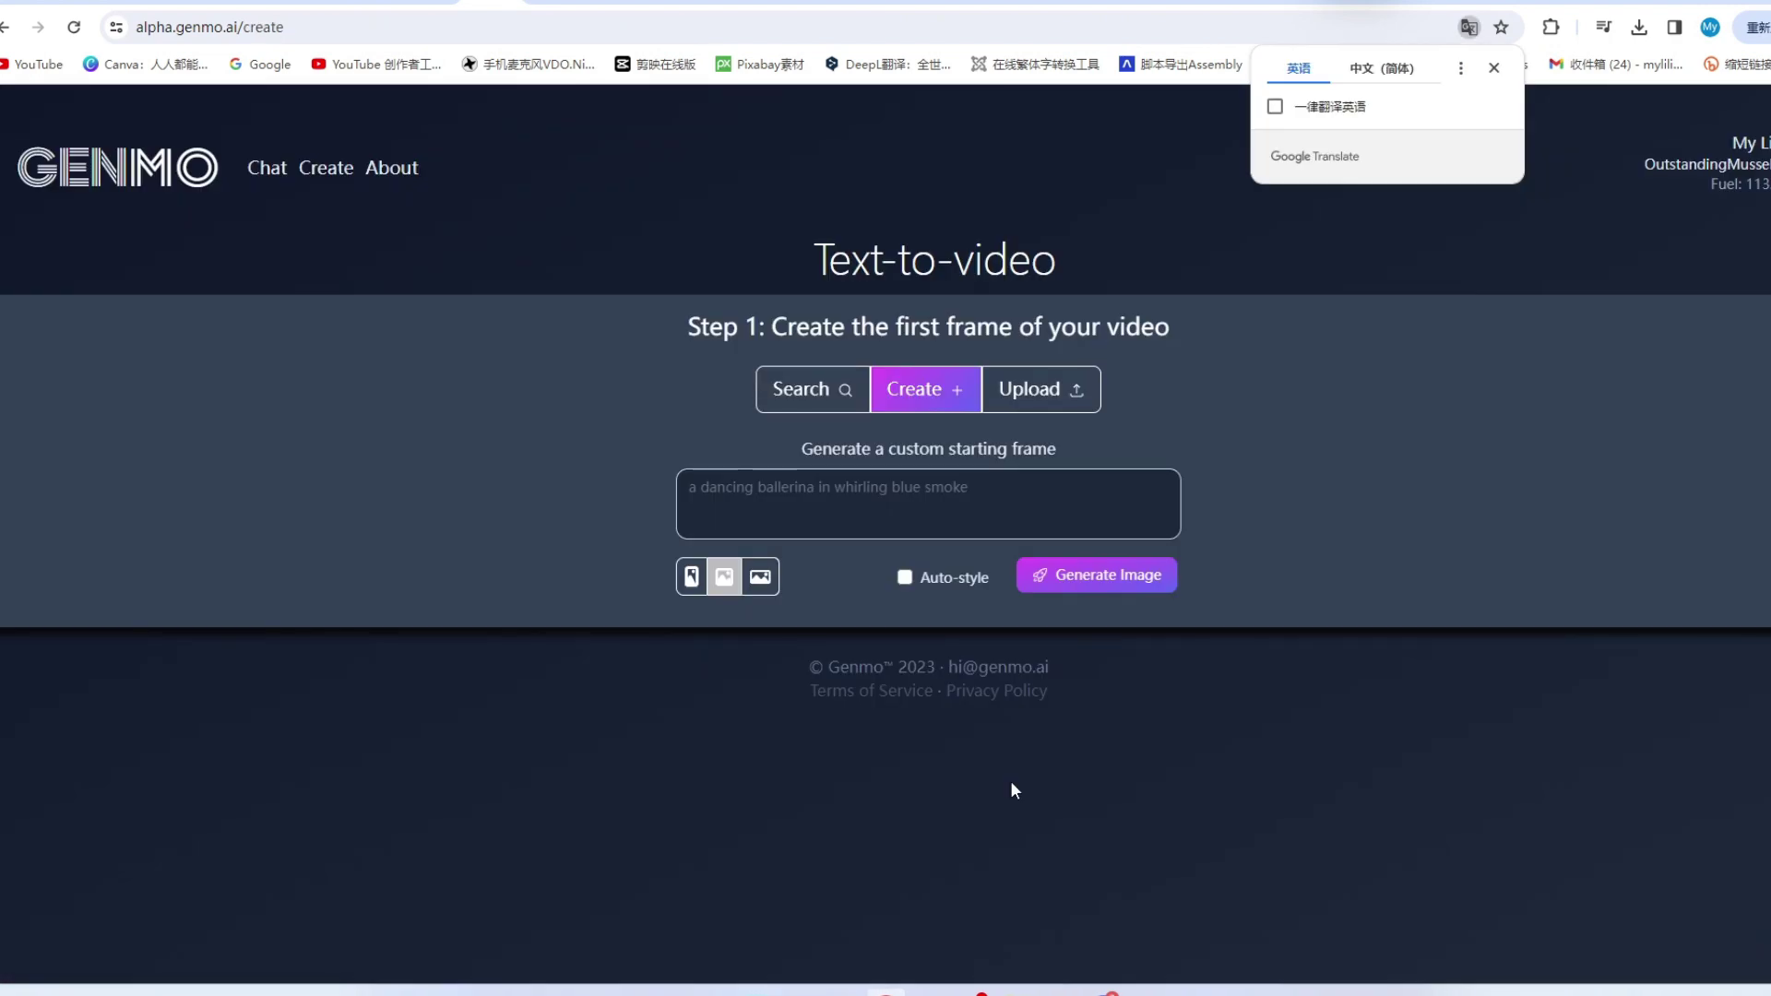
{"action": "left_click", "coordinate": [1040, 388]}
{"action": "left_click", "coordinate": [898, 446]}
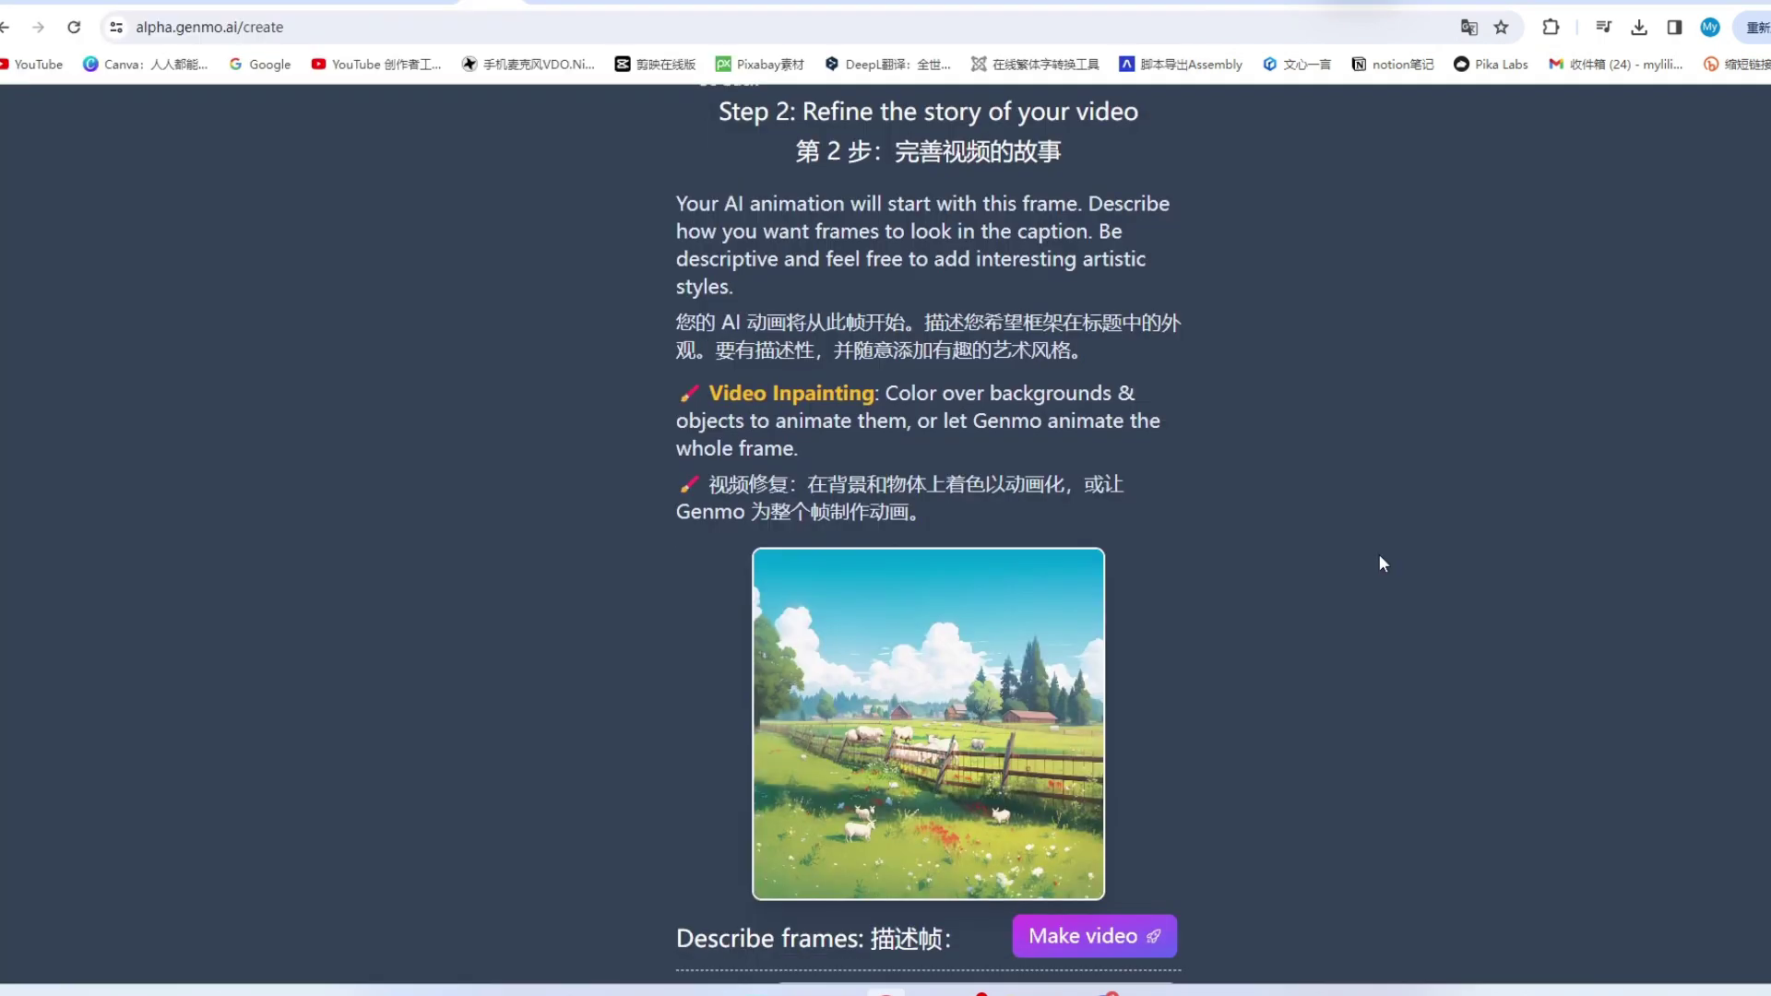
Step: Translate "草被风吹动，羊在走来走去吃草" into English with Google Translate and replace Genmo's Caption 1 with the translation
{"action": "scroll", "coordinate": [1382, 561], "scroll_direction": "down", "scroll_amount": 1}
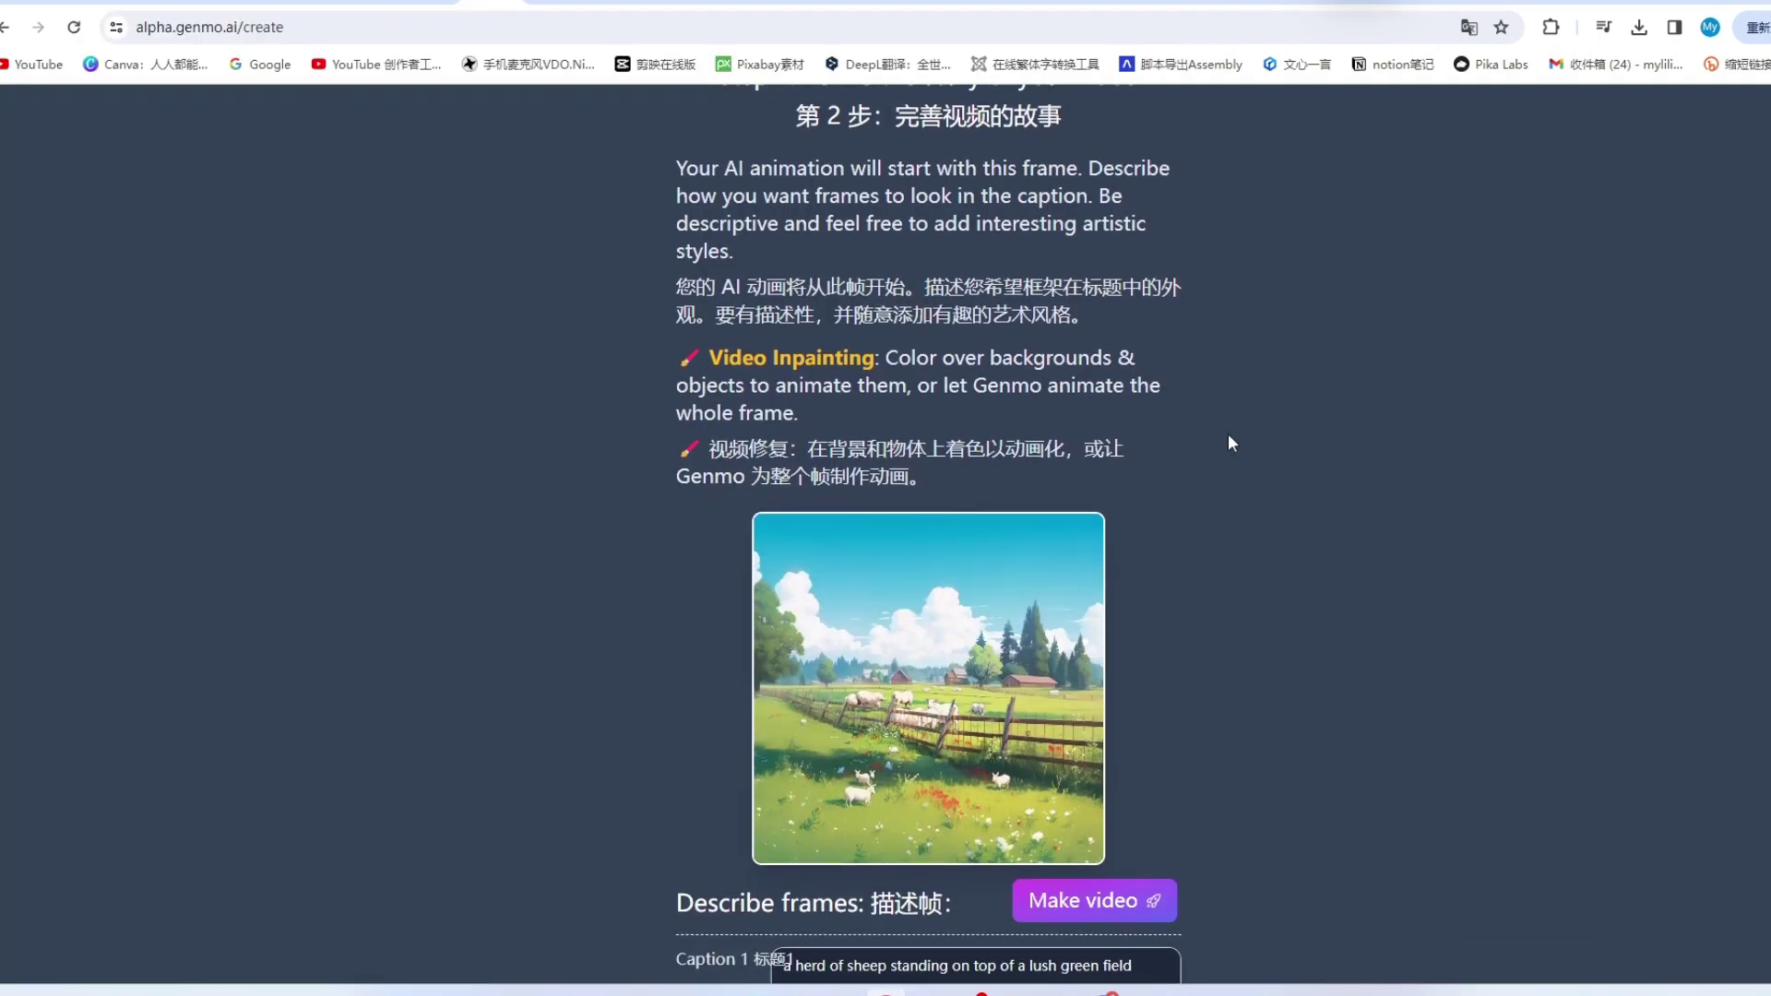
{"action": "scroll", "coordinate": [1343, 491], "scroll_direction": "up", "scroll_amount": 1}
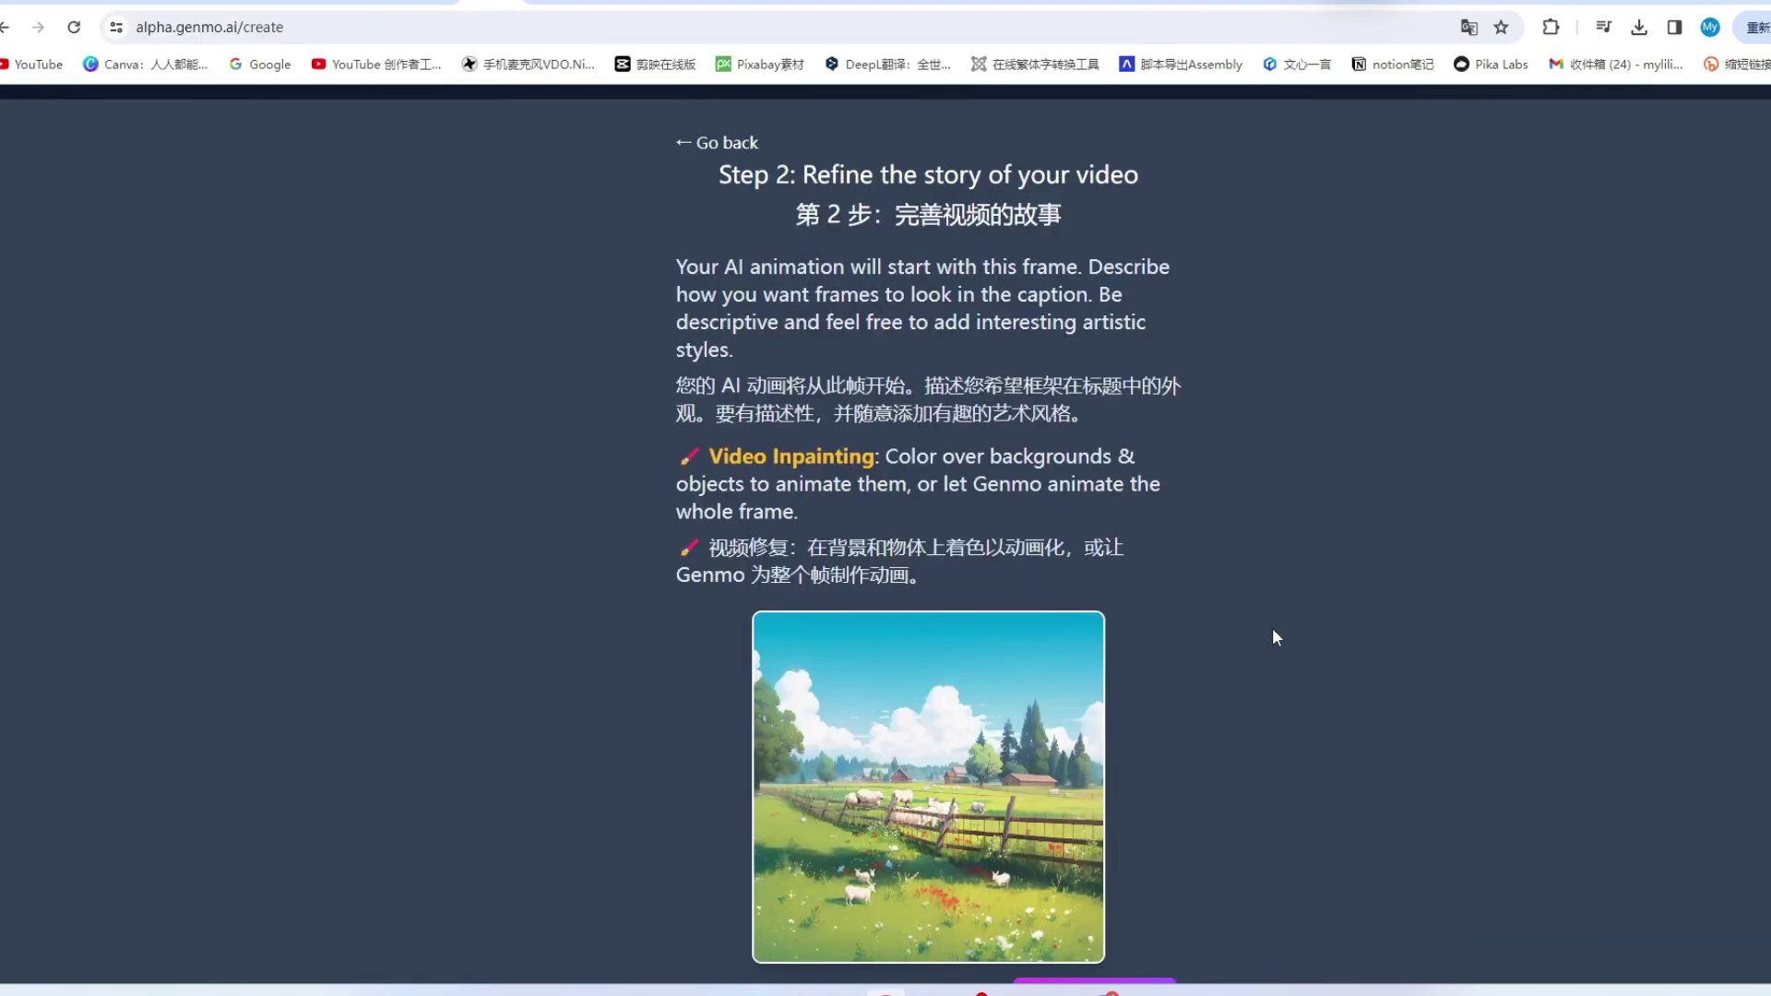
{"action": "scroll", "coordinate": [1281, 634], "scroll_direction": "down", "scroll_amount": 2}
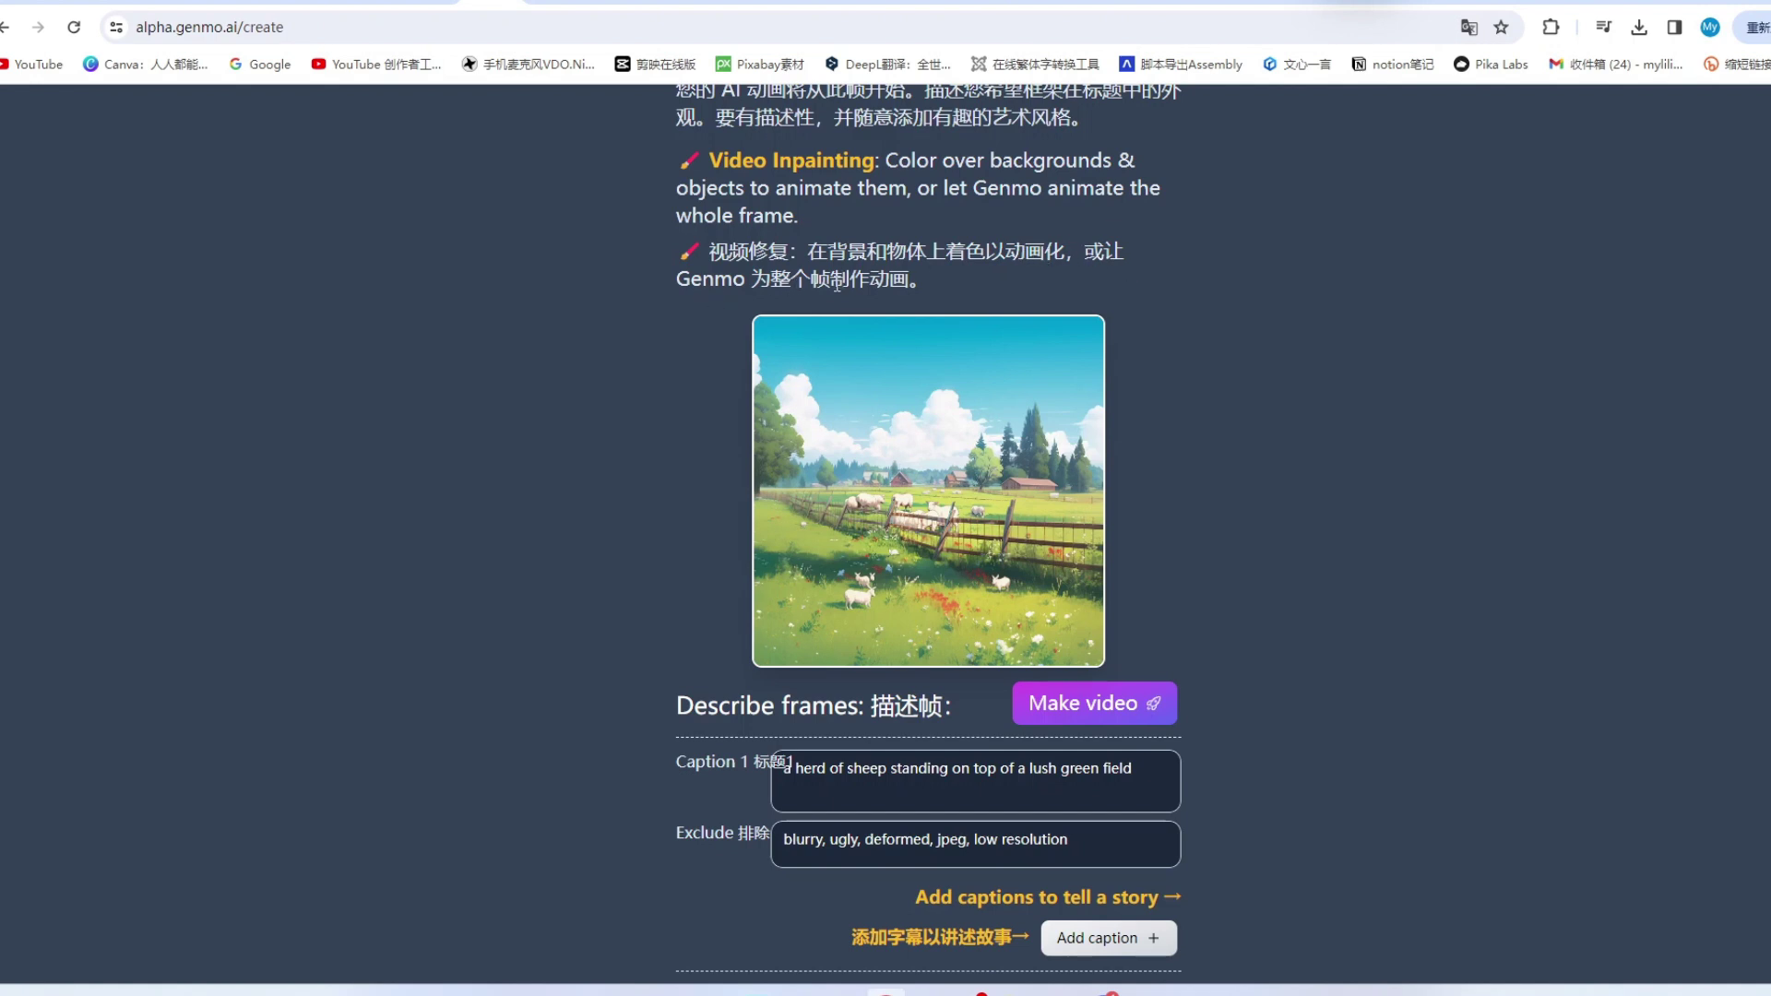
{"action": "scroll", "coordinate": [780, 759], "scroll_direction": "down", "scroll_amount": 1}
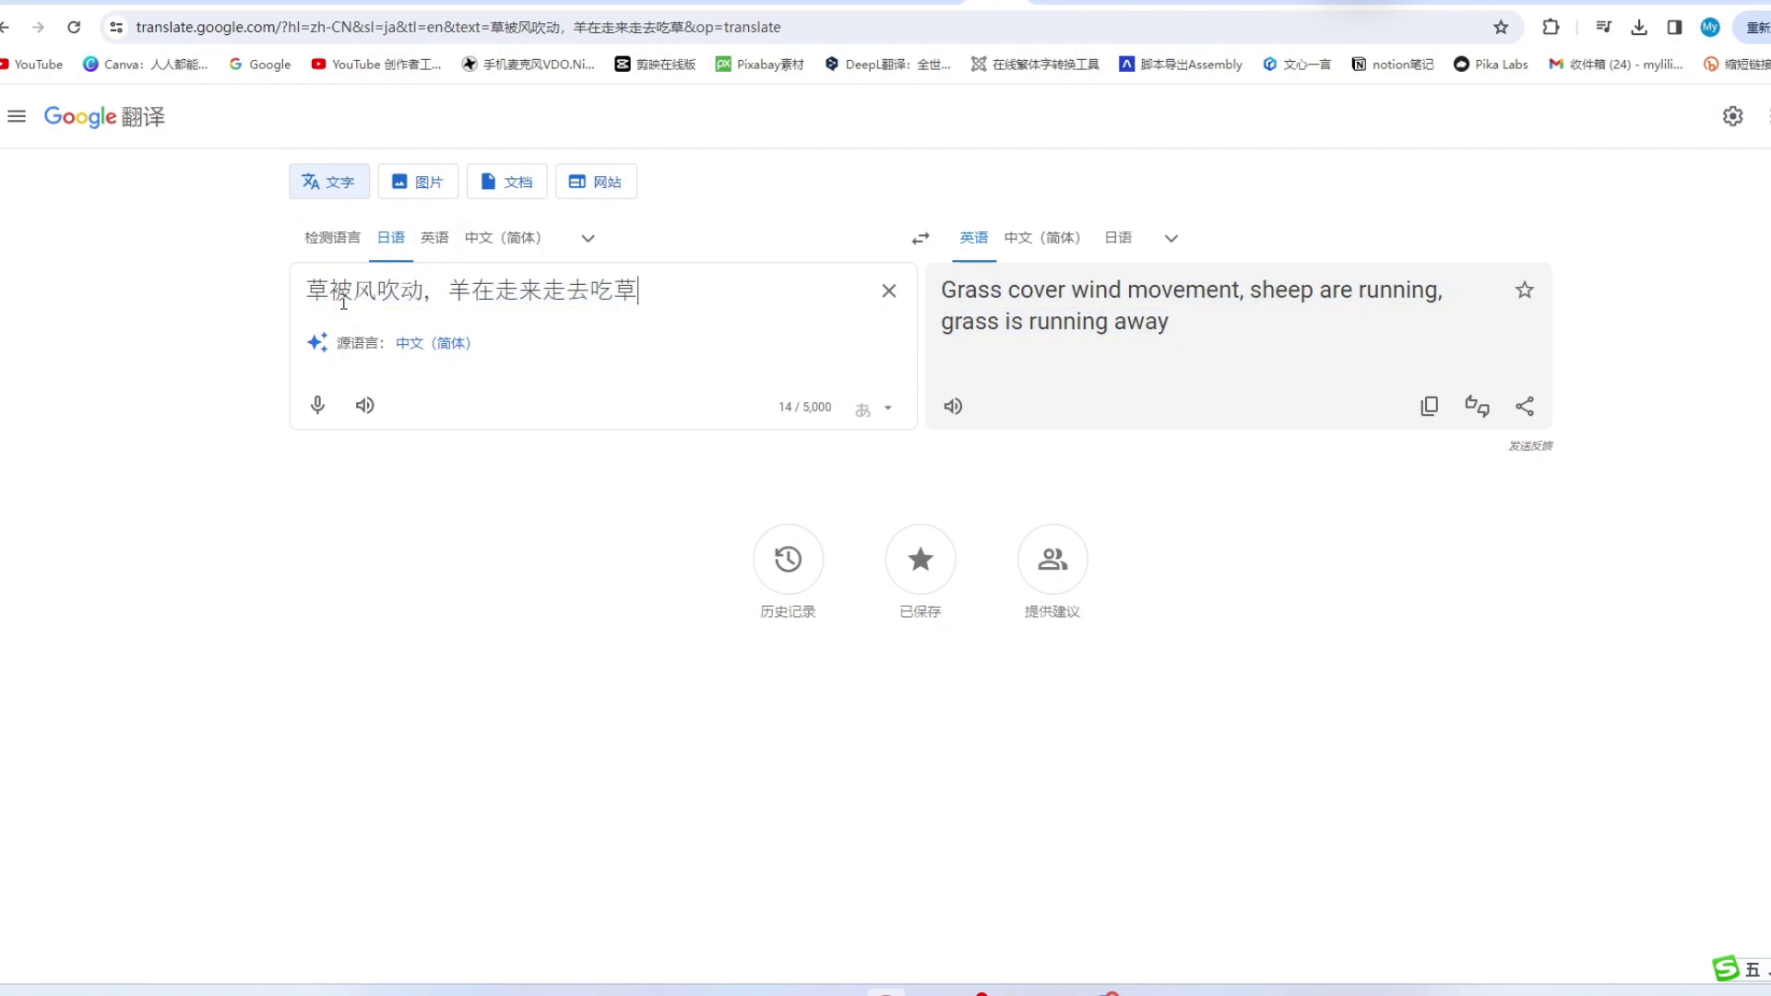
{"action": "left_click", "coordinate": [1429, 406]}
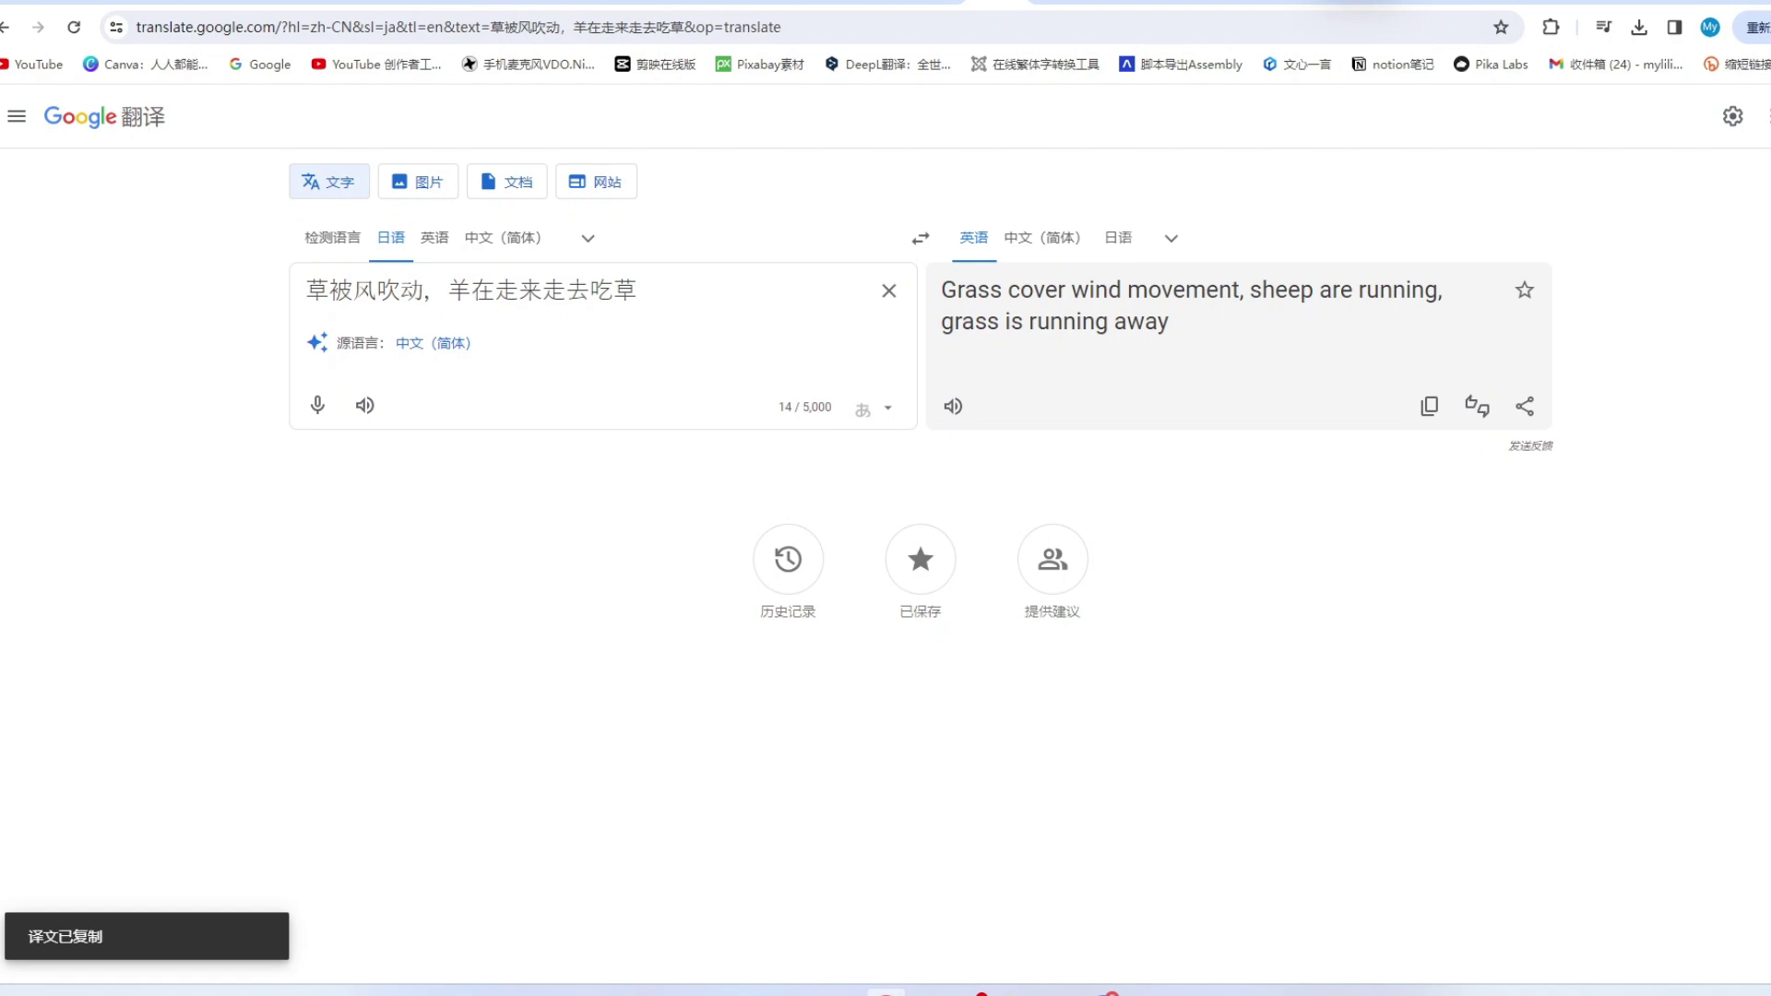
{"action": "key", "text": "ctrl+Tab"}
{"action": "left_click", "coordinate": [1081, 678]}
{"action": "left_click_drag", "start_coordinate": [1133, 670], "coordinate": [732, 689]}
{"action": "key", "text": "ctrl+v"}
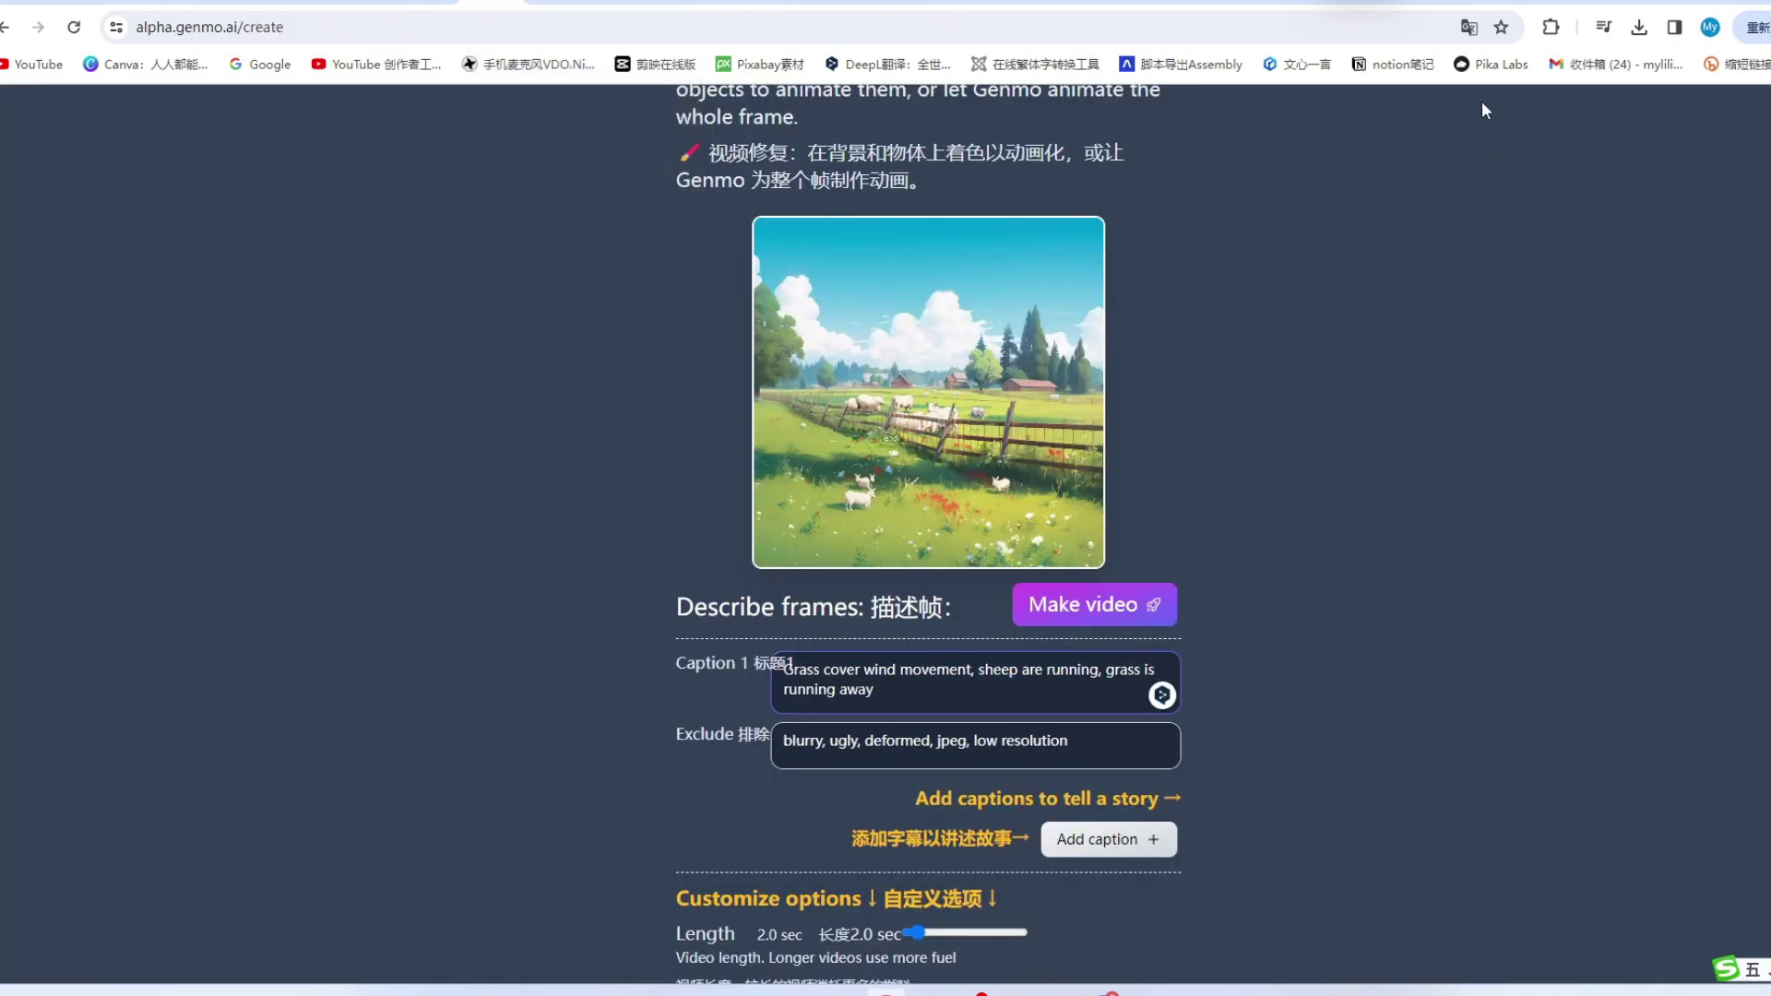
Step: Translate "风不要太大，微风就可以" into English with Google Translate and replace Genmo's Exclude text with the translation
{"action": "key", "text": "ctrl+shift+Tab"}
{"action": "type", "text": "风不要太大，微风就可以"}
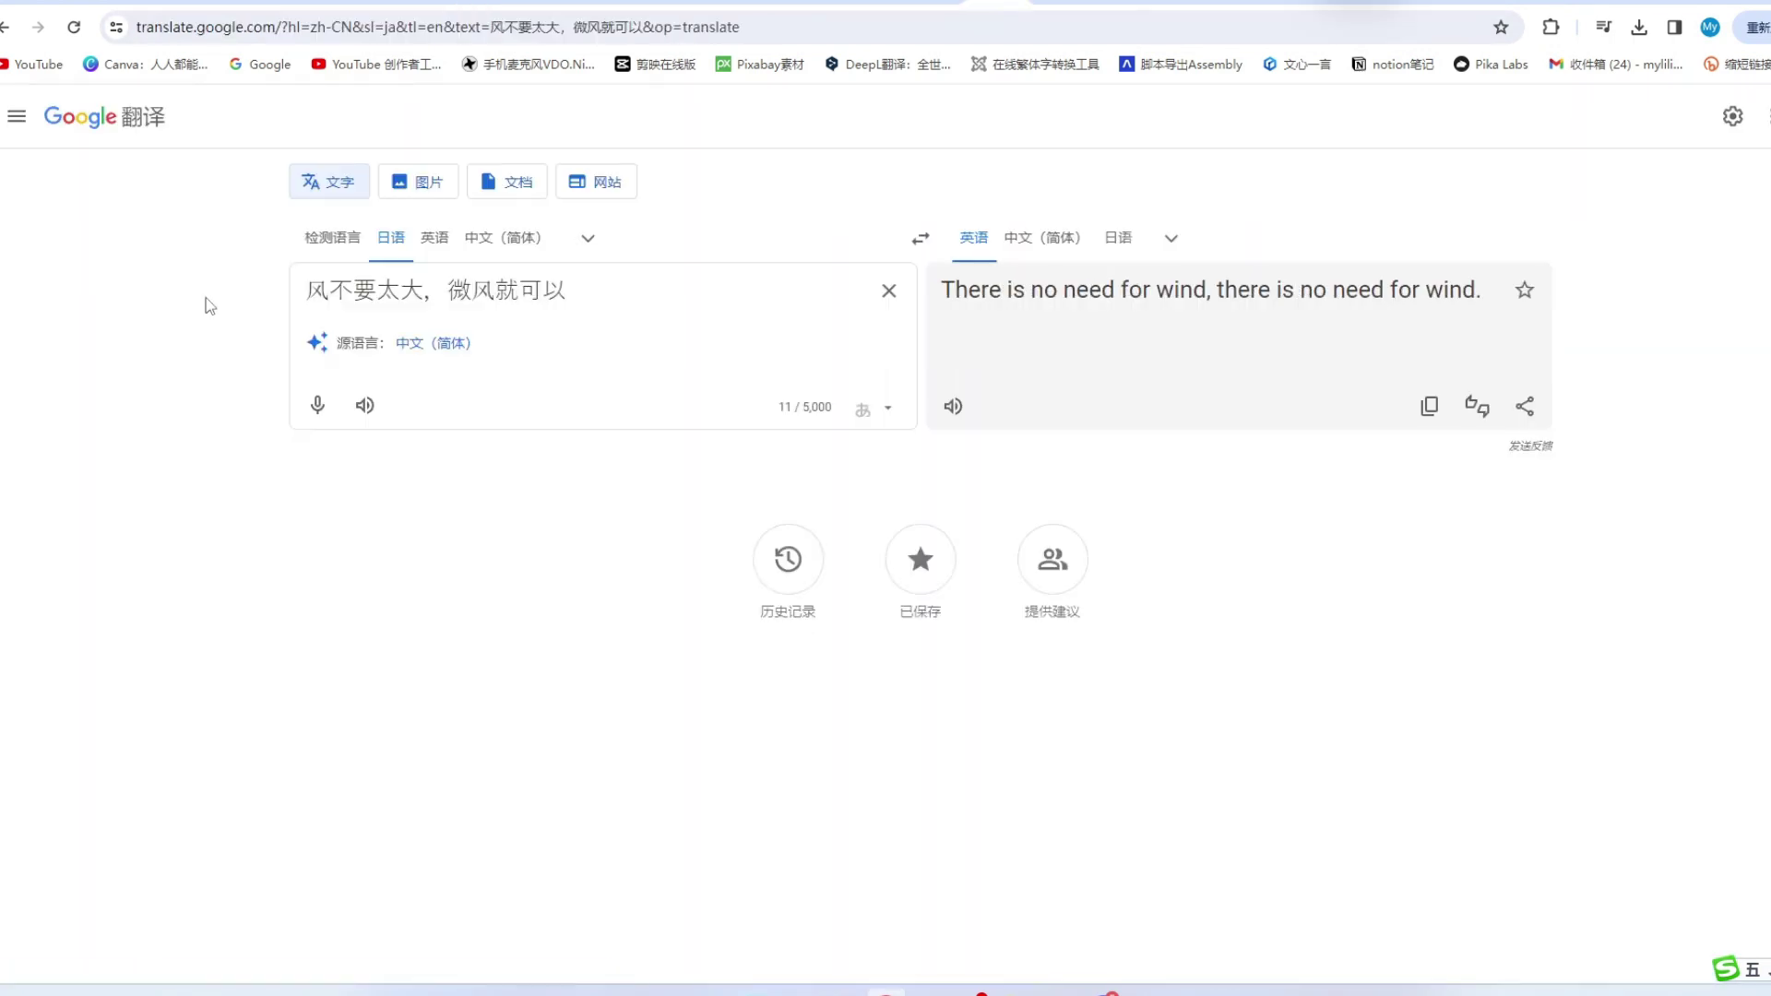
{"action": "left_click", "coordinate": [1430, 406]}
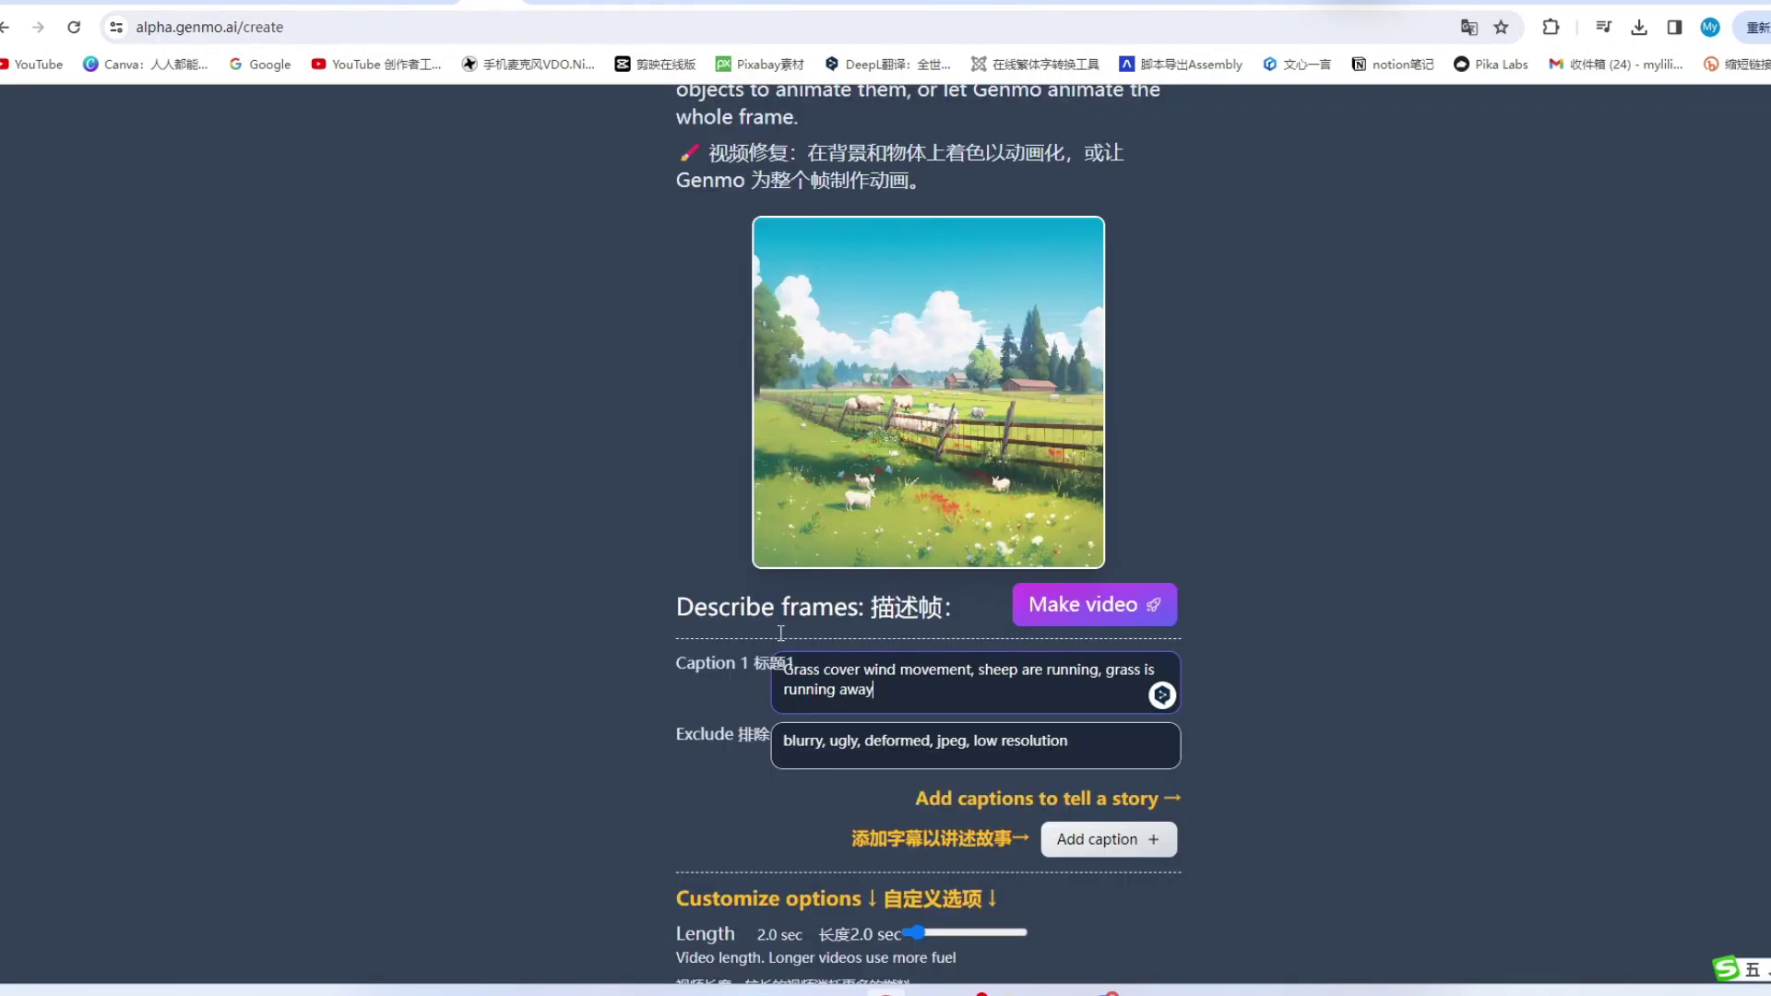
{"action": "key", "text": "ctrl+v"}
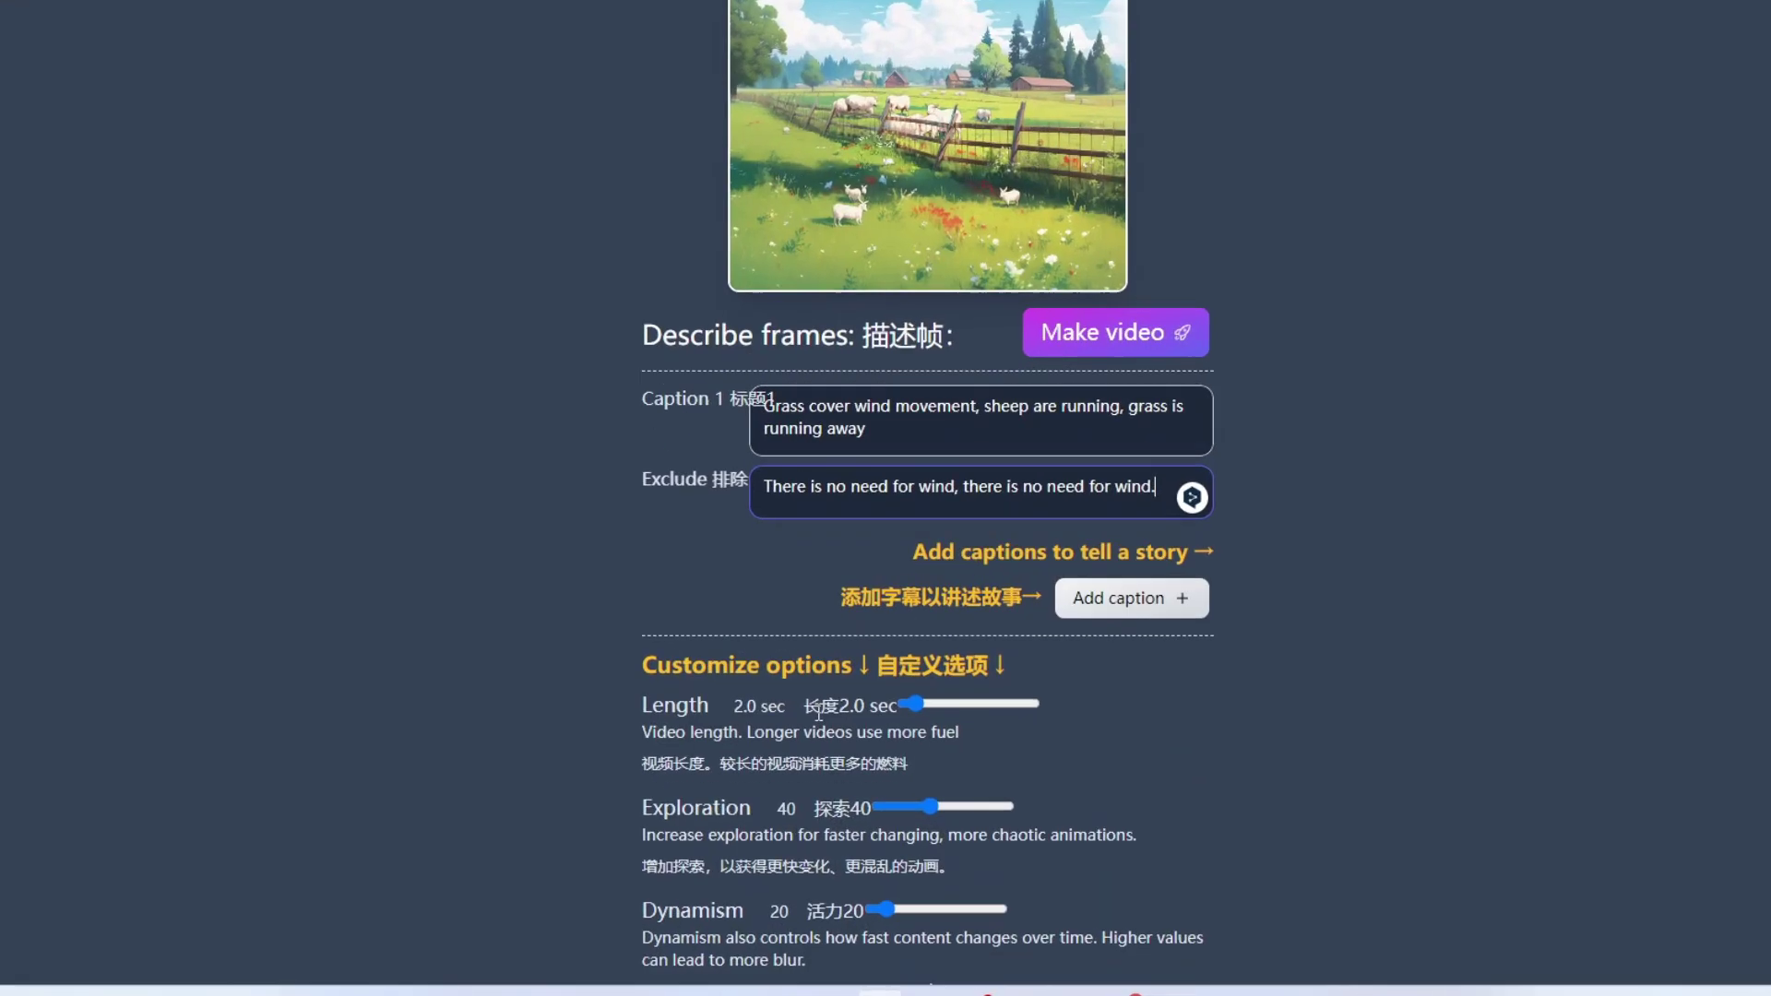
Step: Set the sheep meadow video's length to 14 seconds in Genmo's customize options
{"action": "left_click_drag", "start_coordinate": [901, 524], "coordinate": [1115, 529]}
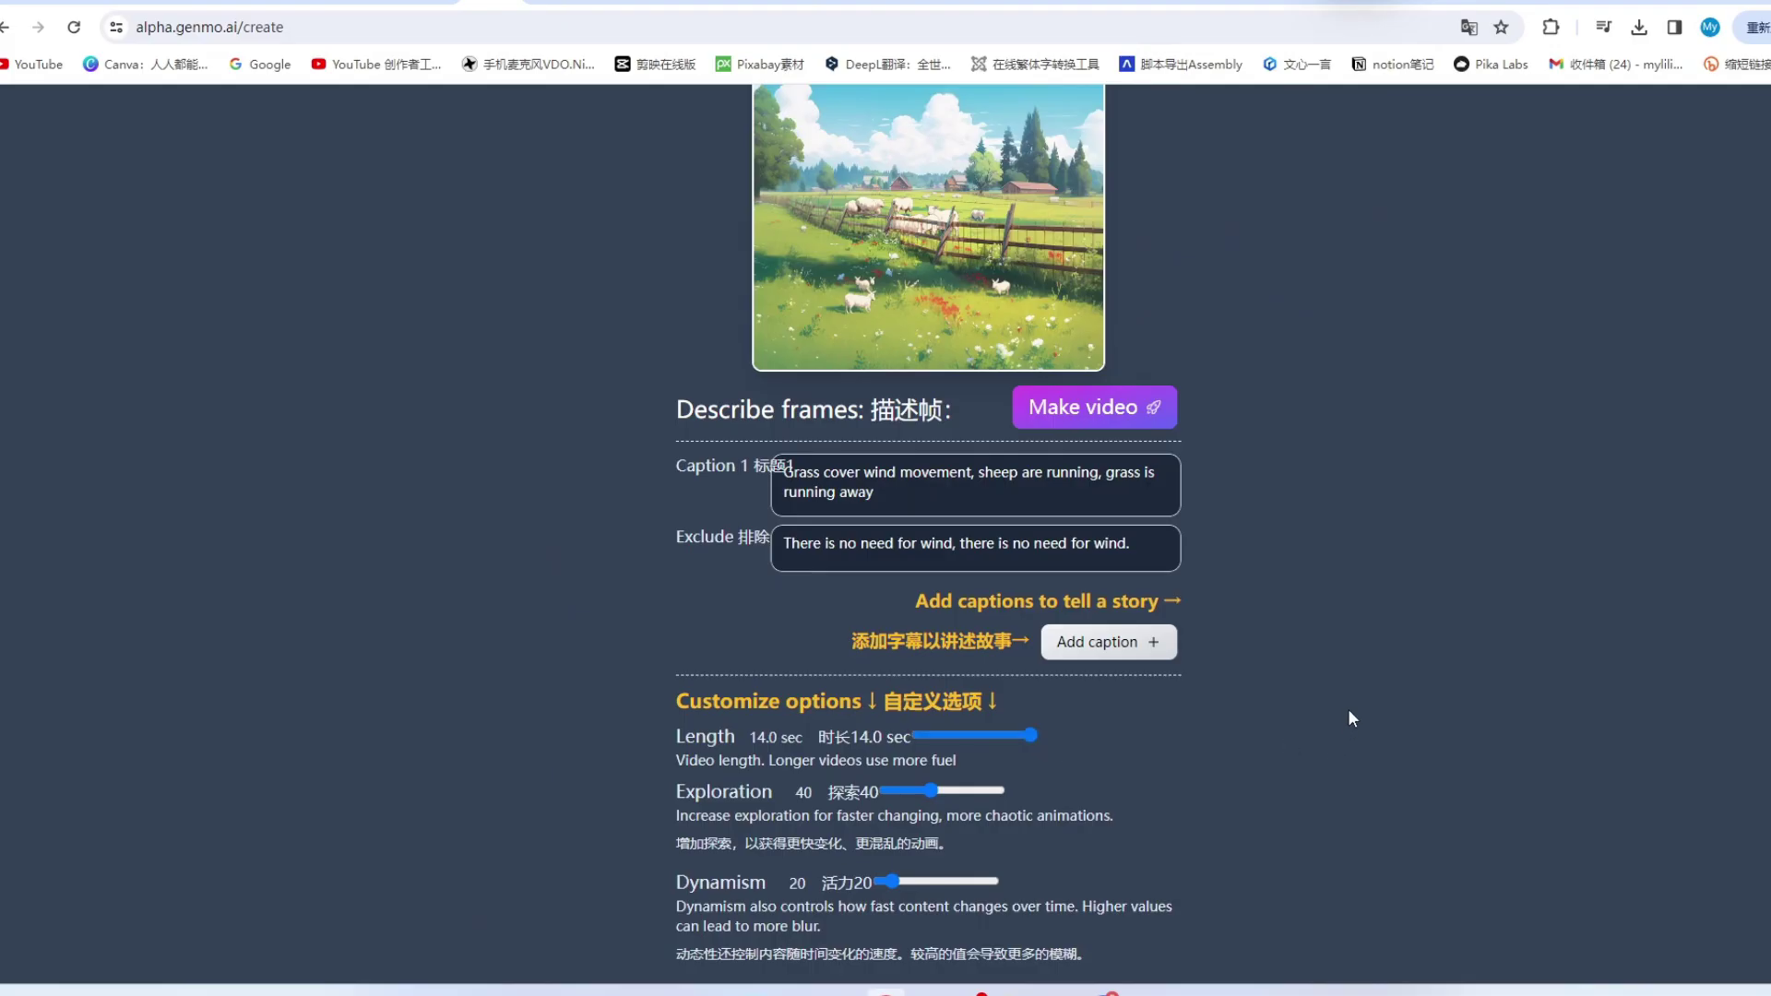
{"action": "scroll", "coordinate": [1719, 493], "scroll_direction": "up", "scroll_amount": 3}
{"action": "scroll", "coordinate": [1349, 718], "scroll_direction": "up", "scroll_amount": 4}
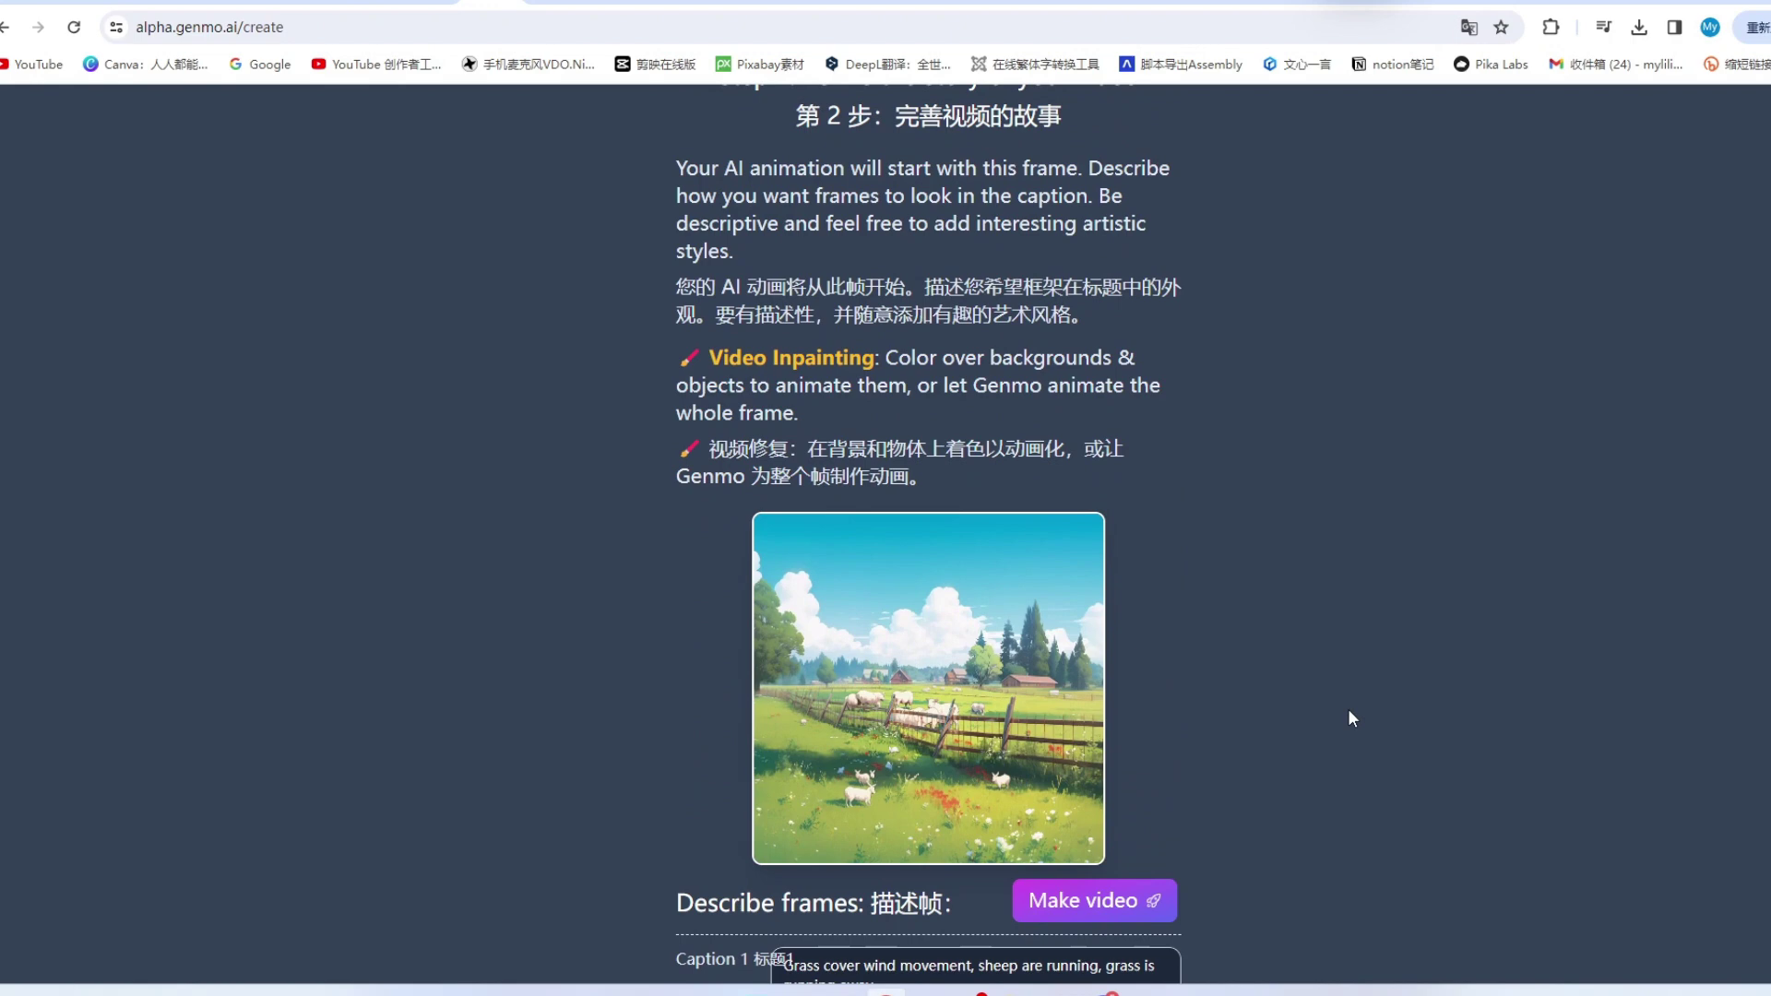
{"action": "scroll", "coordinate": [1349, 717], "scroll_direction": "down", "scroll_amount": 6}
{"action": "scroll", "coordinate": [1348, 708], "scroll_direction": "down", "scroll_amount": 1}
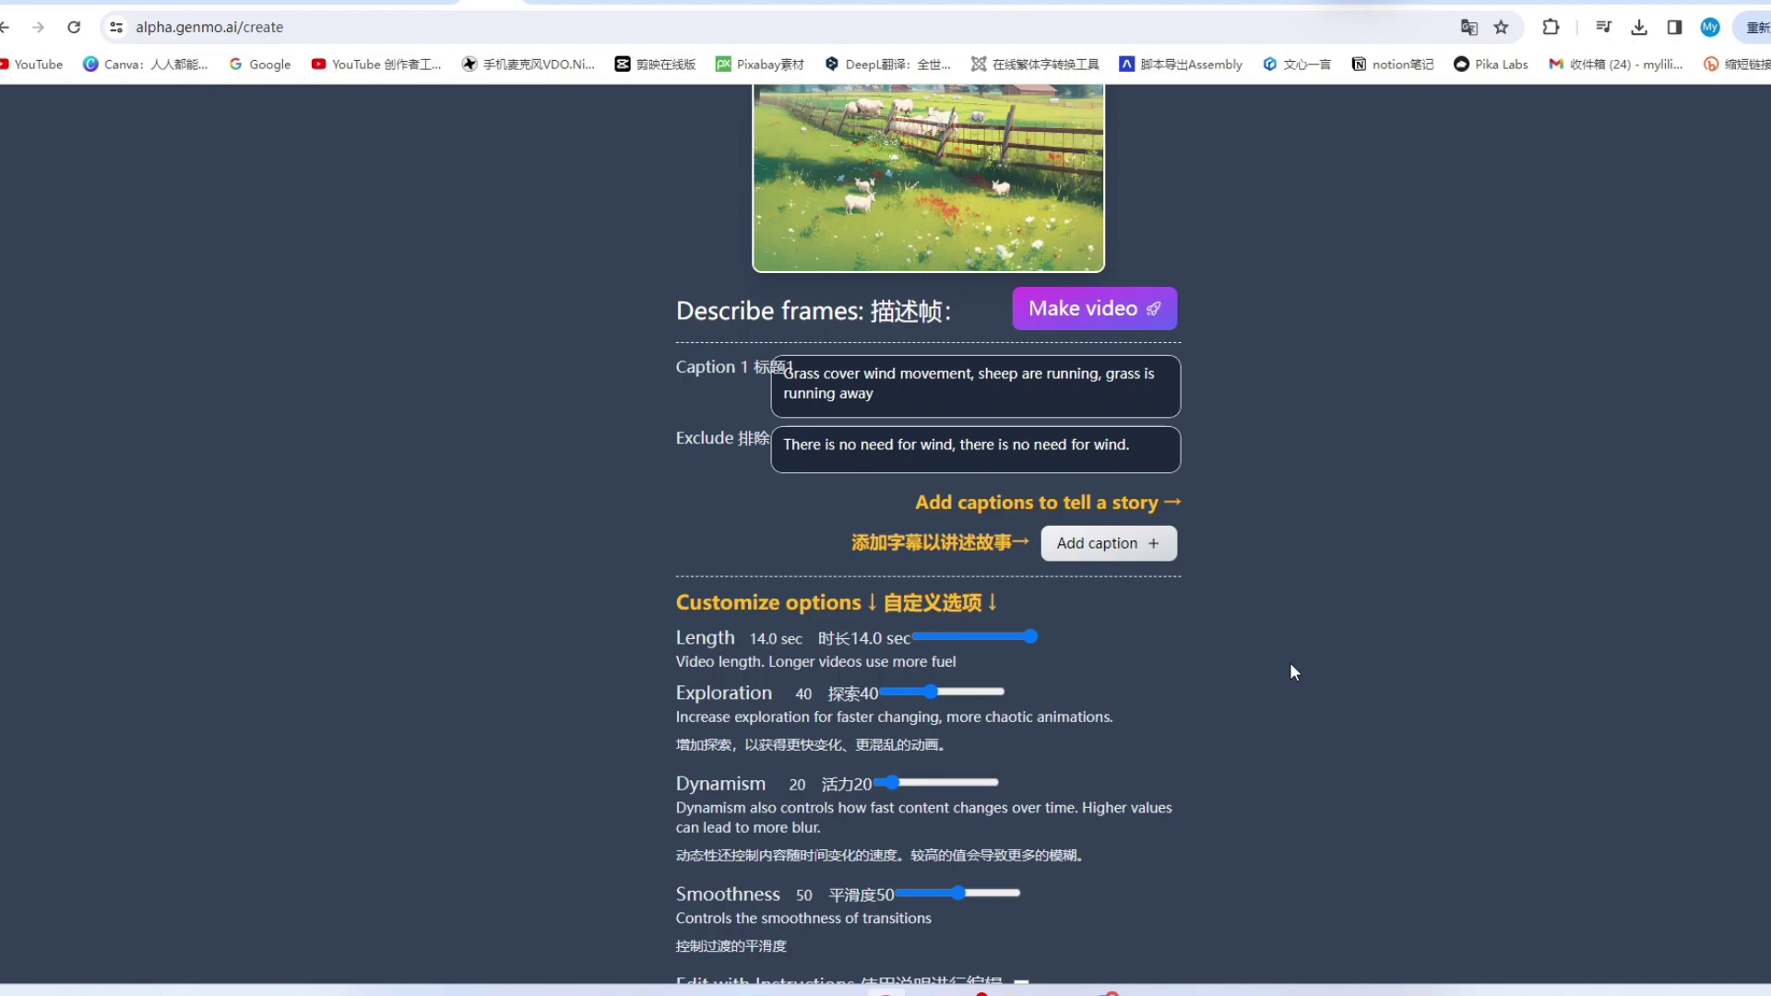
Step: Reduce the video length to 3.5 seconds and generate the sheep meadow video
{"action": "scroll", "coordinate": [904, 581], "scroll_direction": "down", "scroll_amount": 1}
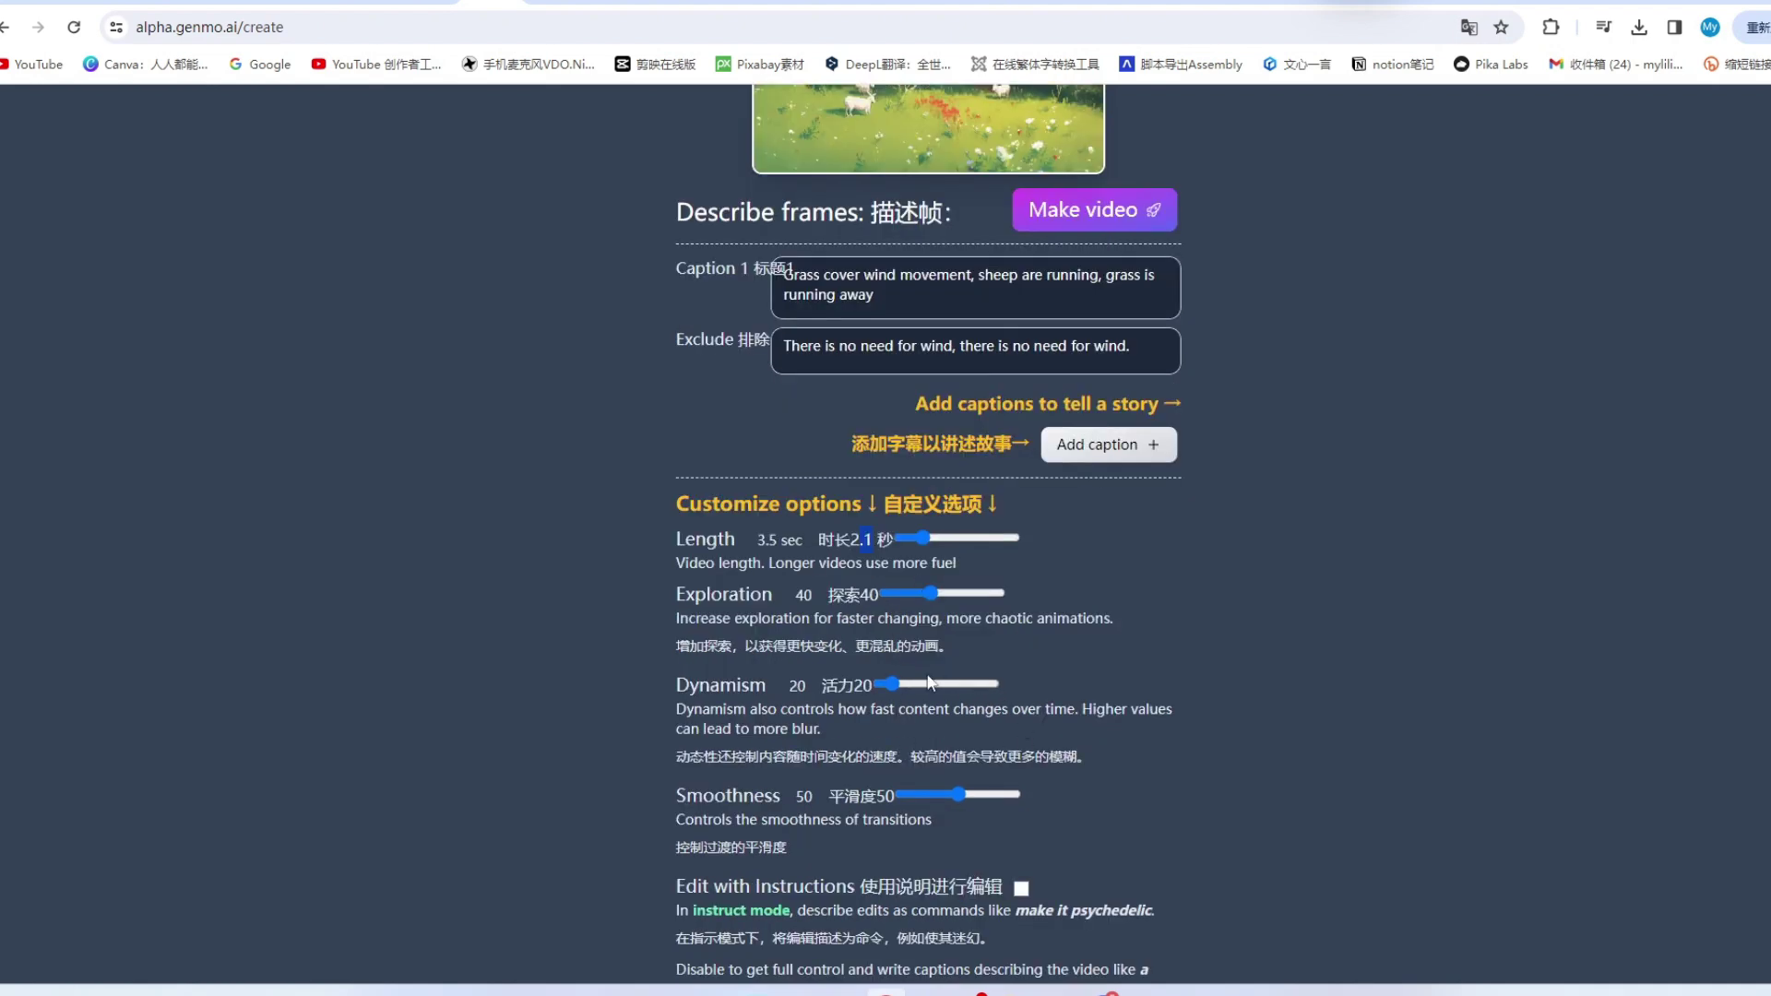
{"action": "scroll", "coordinate": [895, 746], "scroll_direction": "down", "scroll_amount": 1}
{"action": "scroll", "coordinate": [1215, 711], "scroll_direction": "up", "scroll_amount": 4}
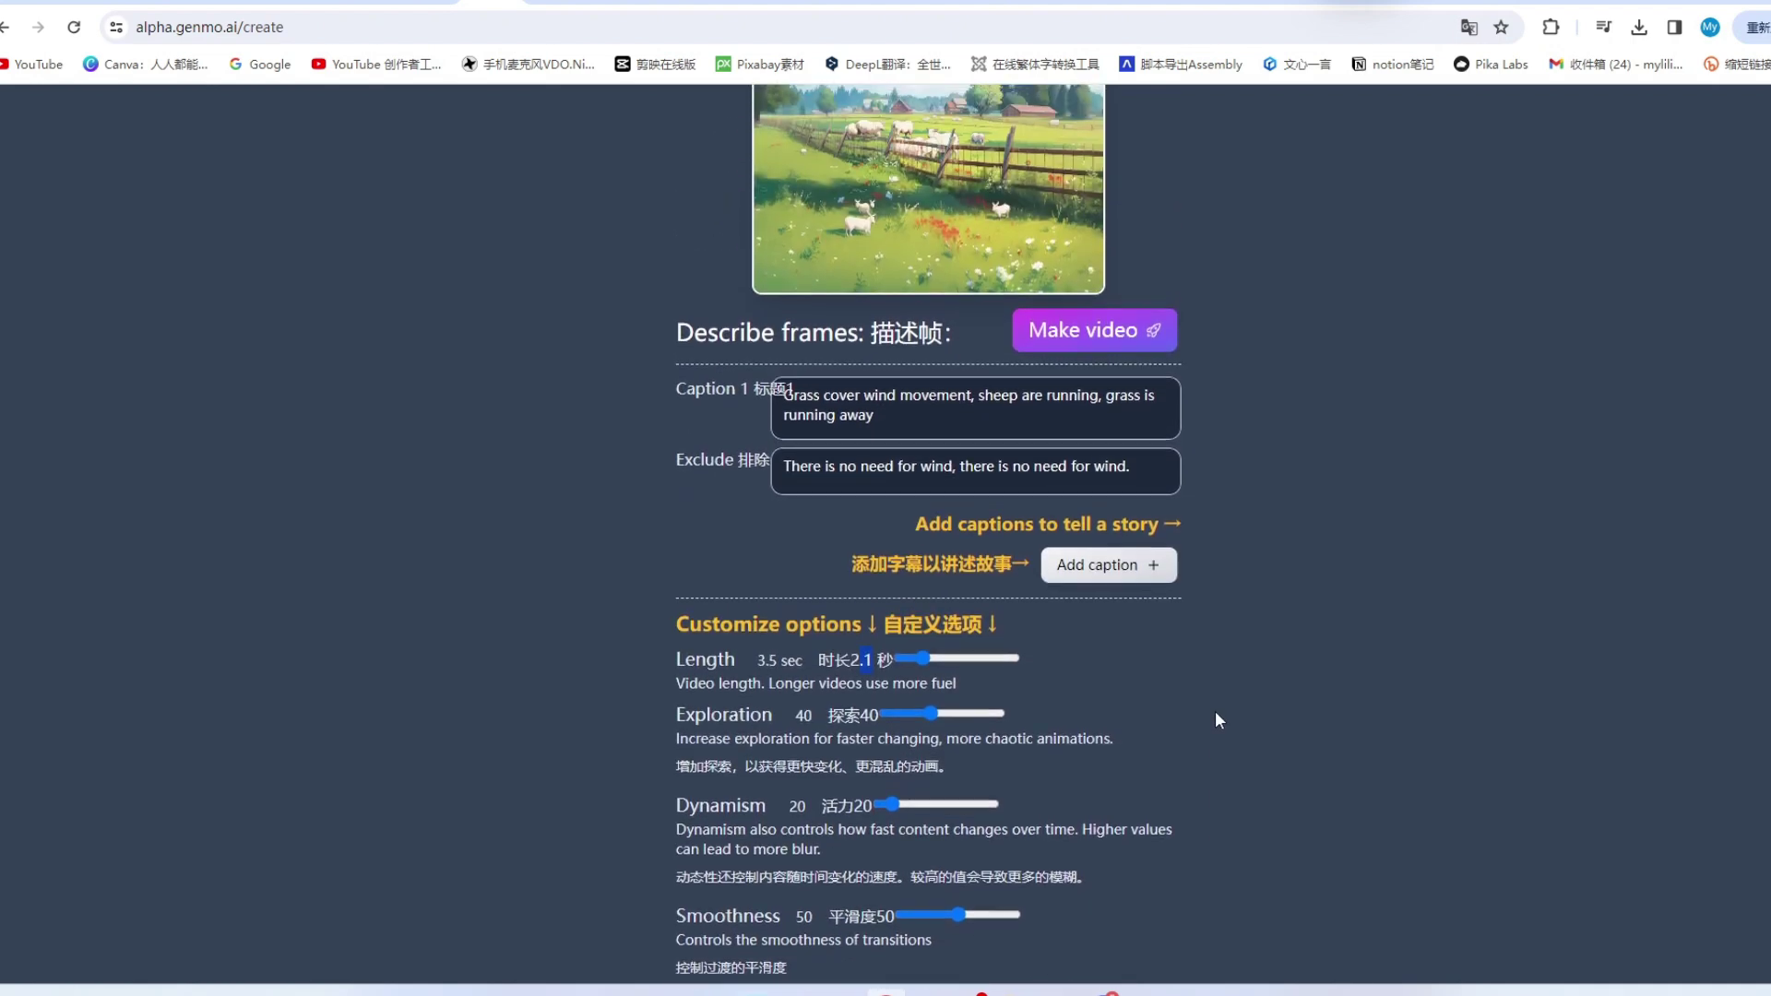
{"action": "left_click", "coordinate": [1159, 524]}
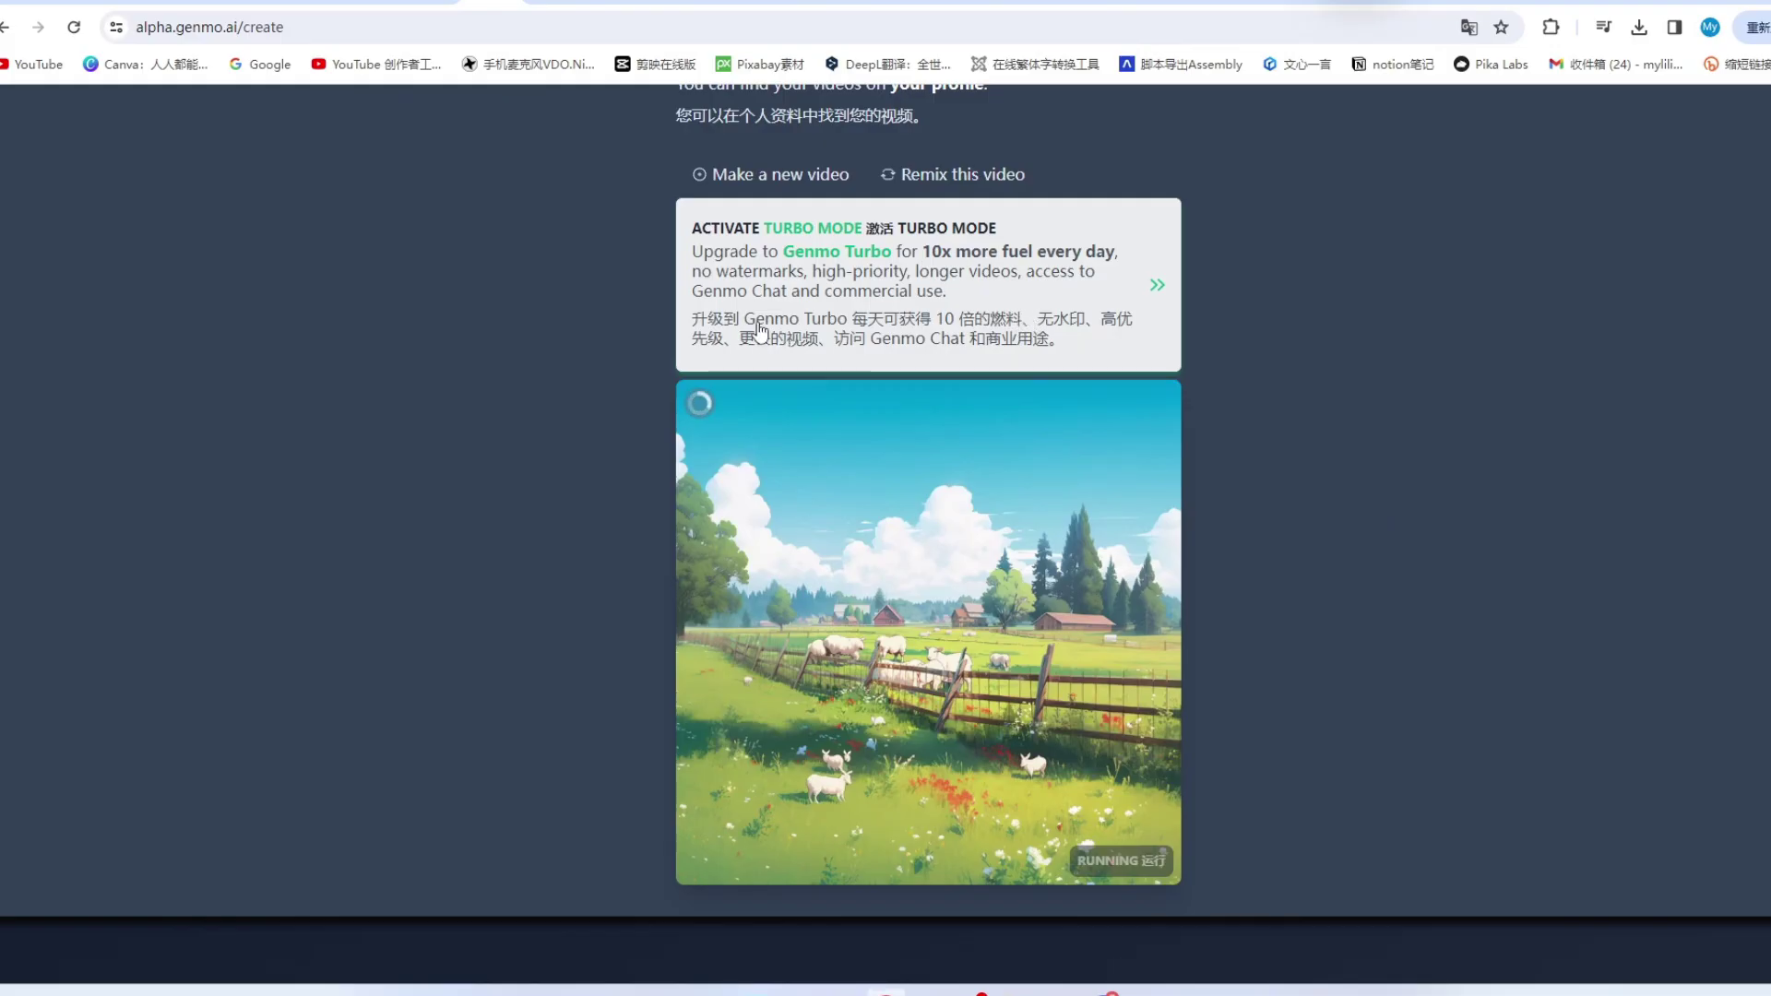
{"action": "scroll", "coordinate": [916, 747], "scroll_direction": "down", "scroll_amount": 1}
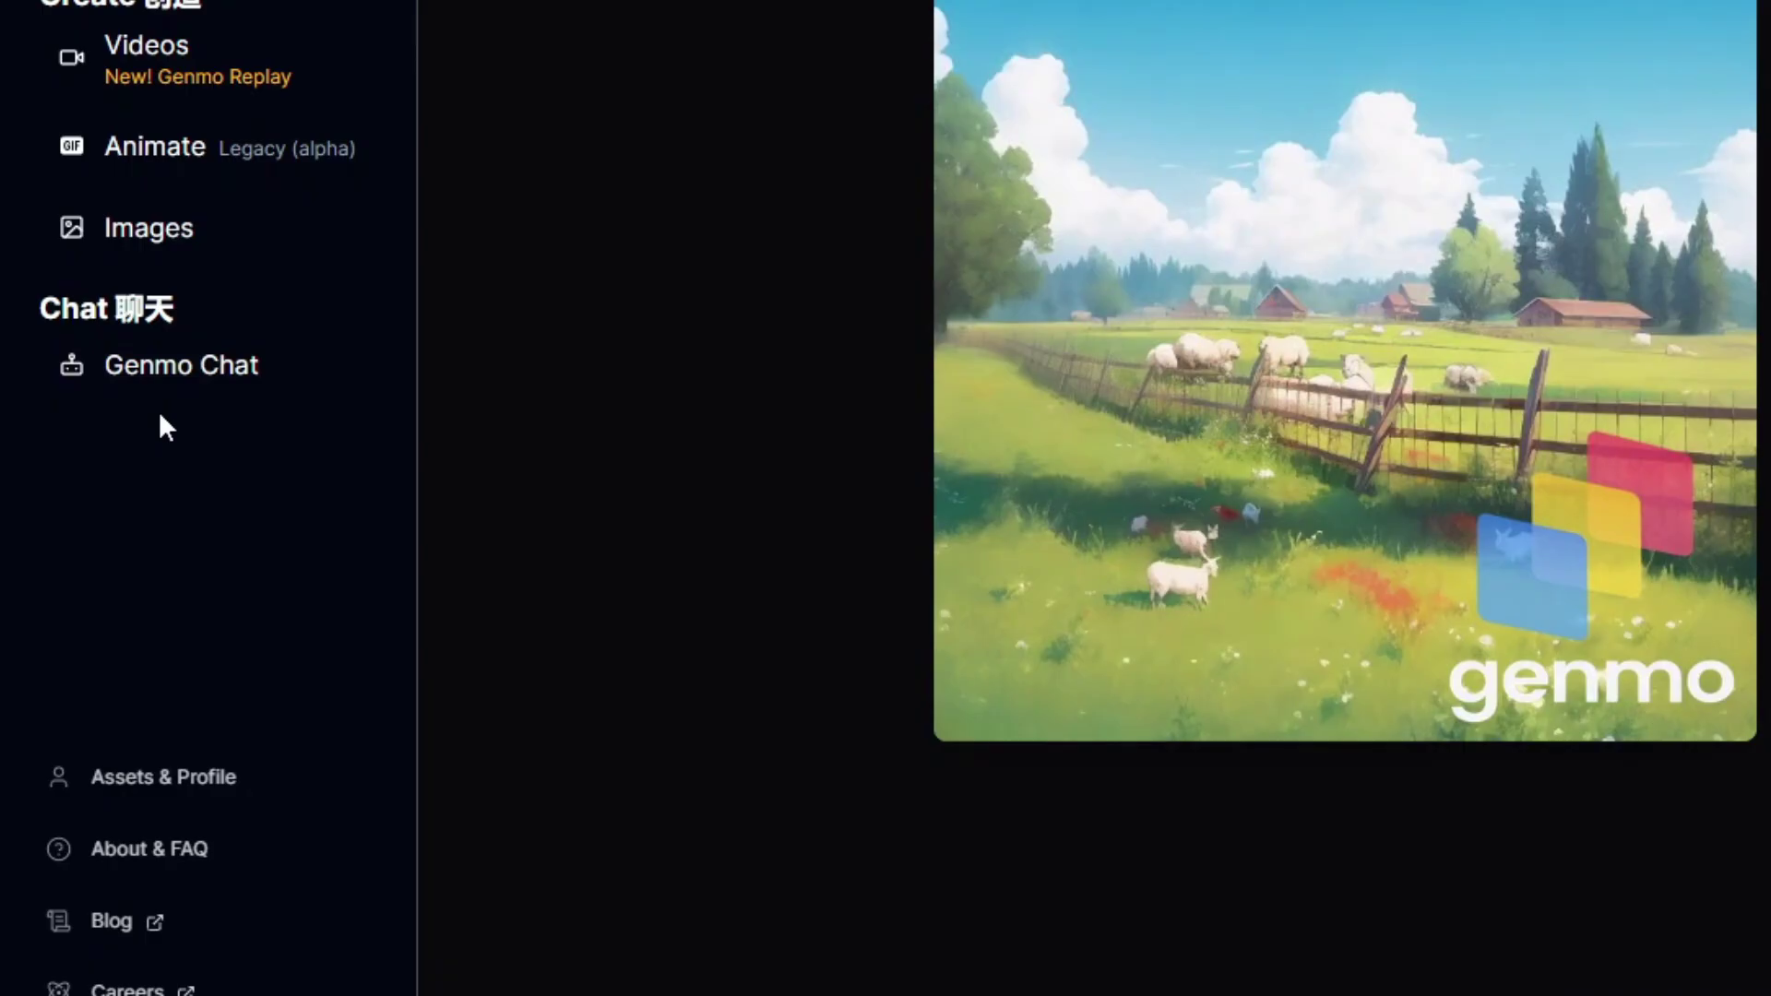
Step: Open Genmo Chat and upload the selected pink octopus picture to the conversation
{"action": "left_click", "coordinate": [138, 359]}
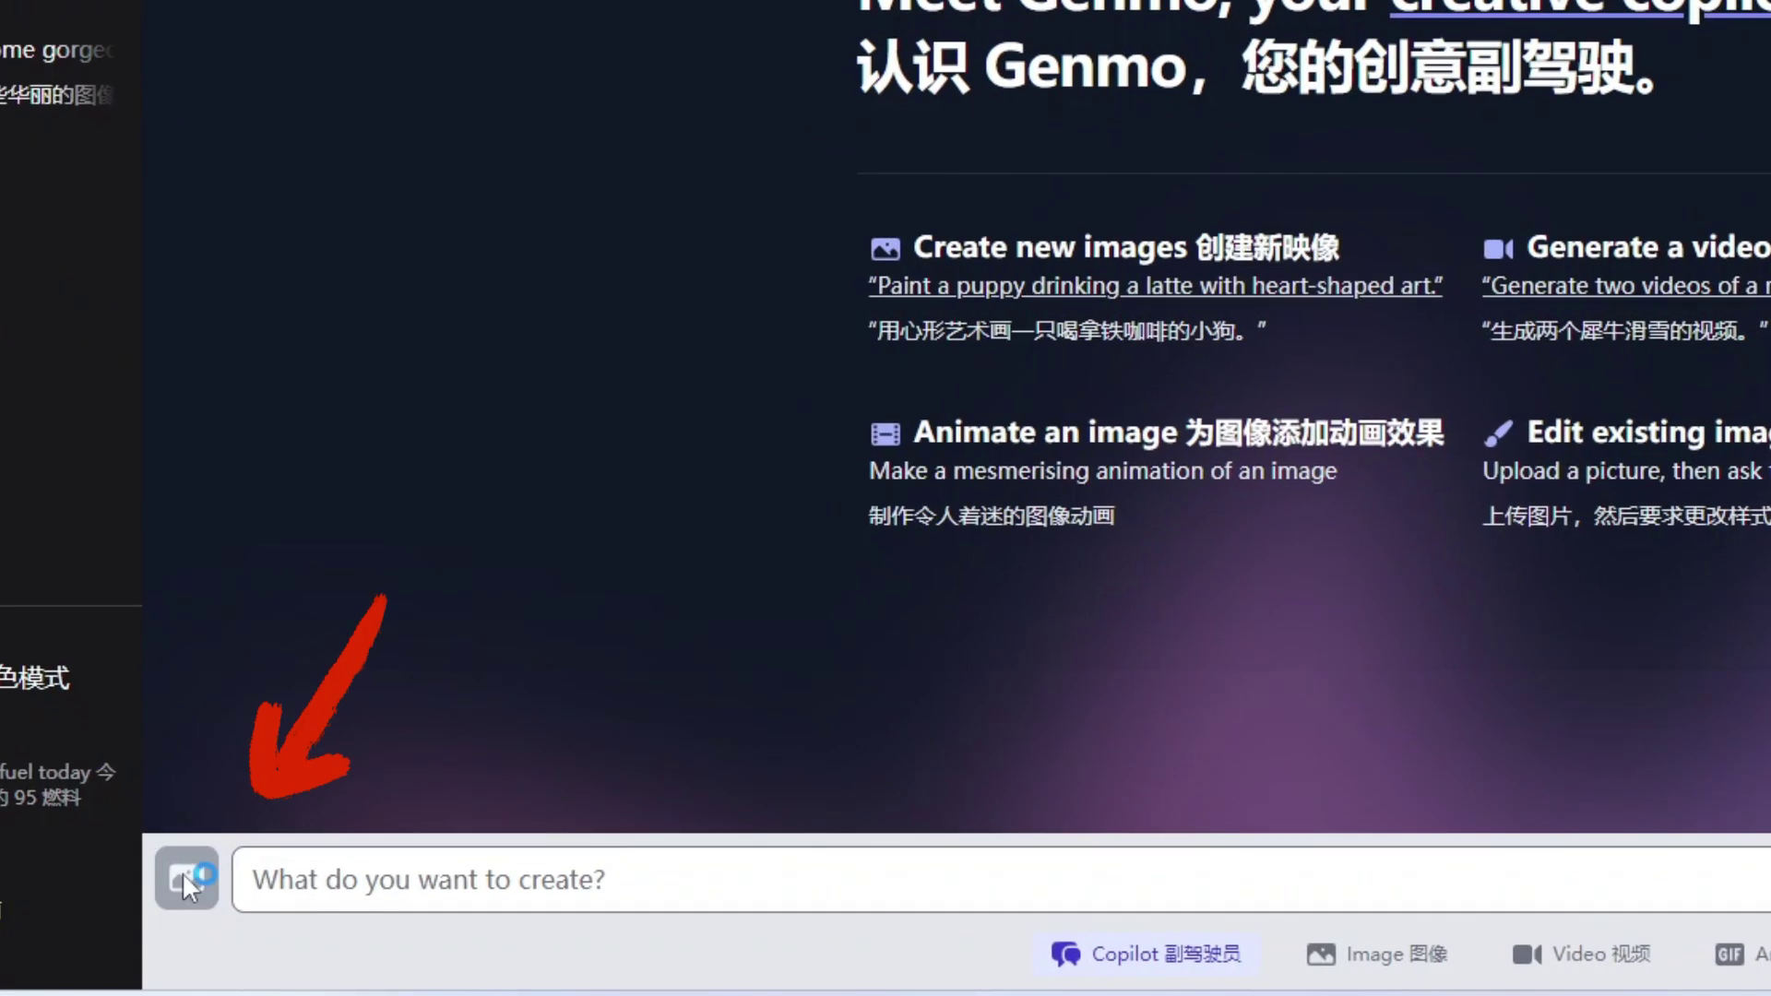
{"action": "left_click", "coordinate": [184, 881]}
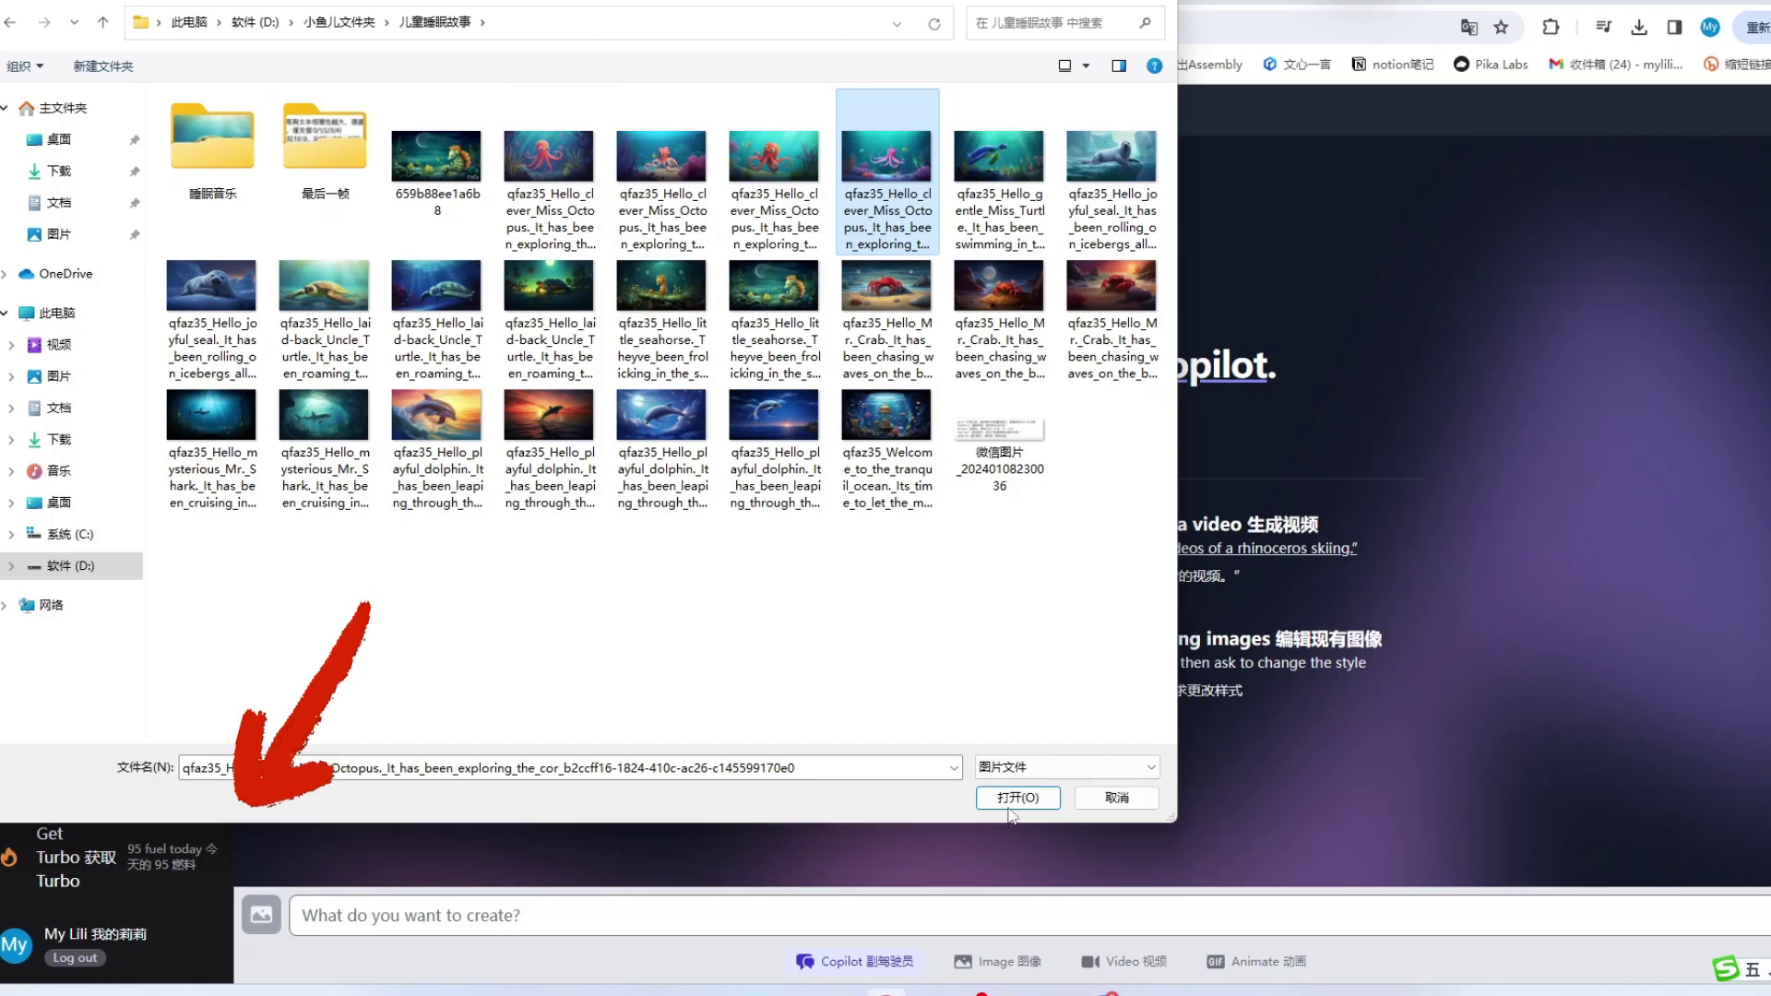
{"action": "left_click", "coordinate": [1008, 804]}
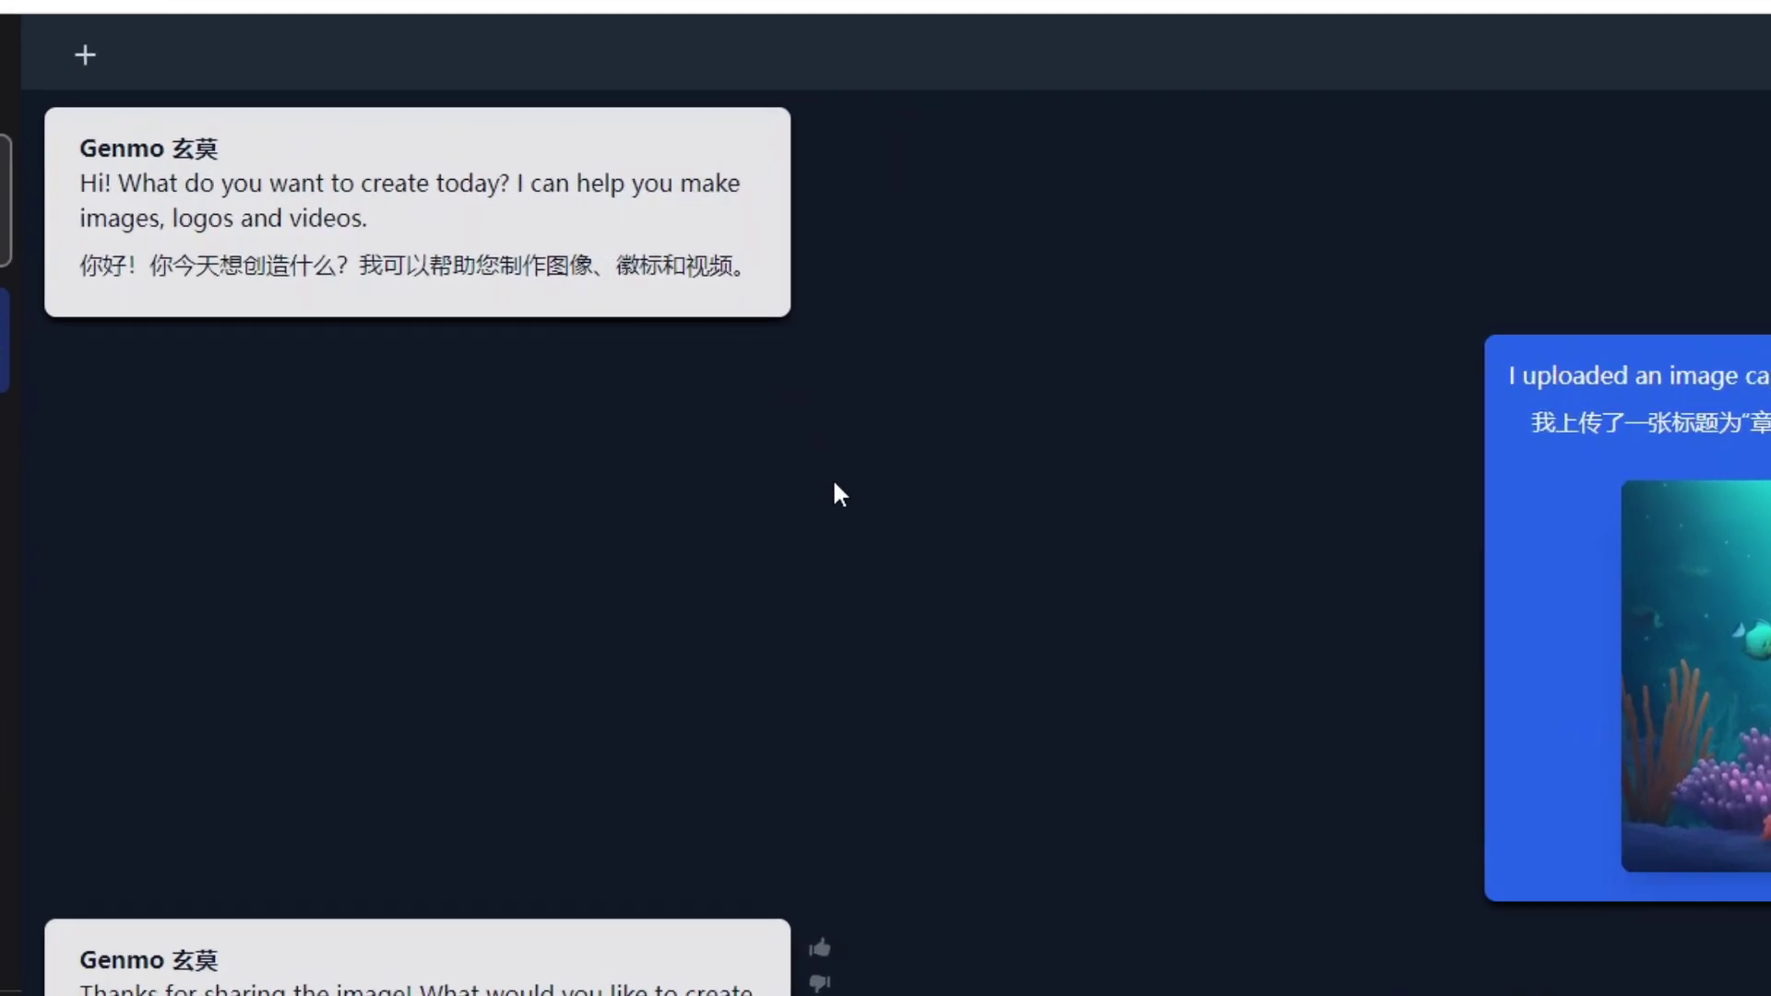
{"action": "scroll", "coordinate": [830, 476], "scroll_direction": "down", "scroll_amount": 2}
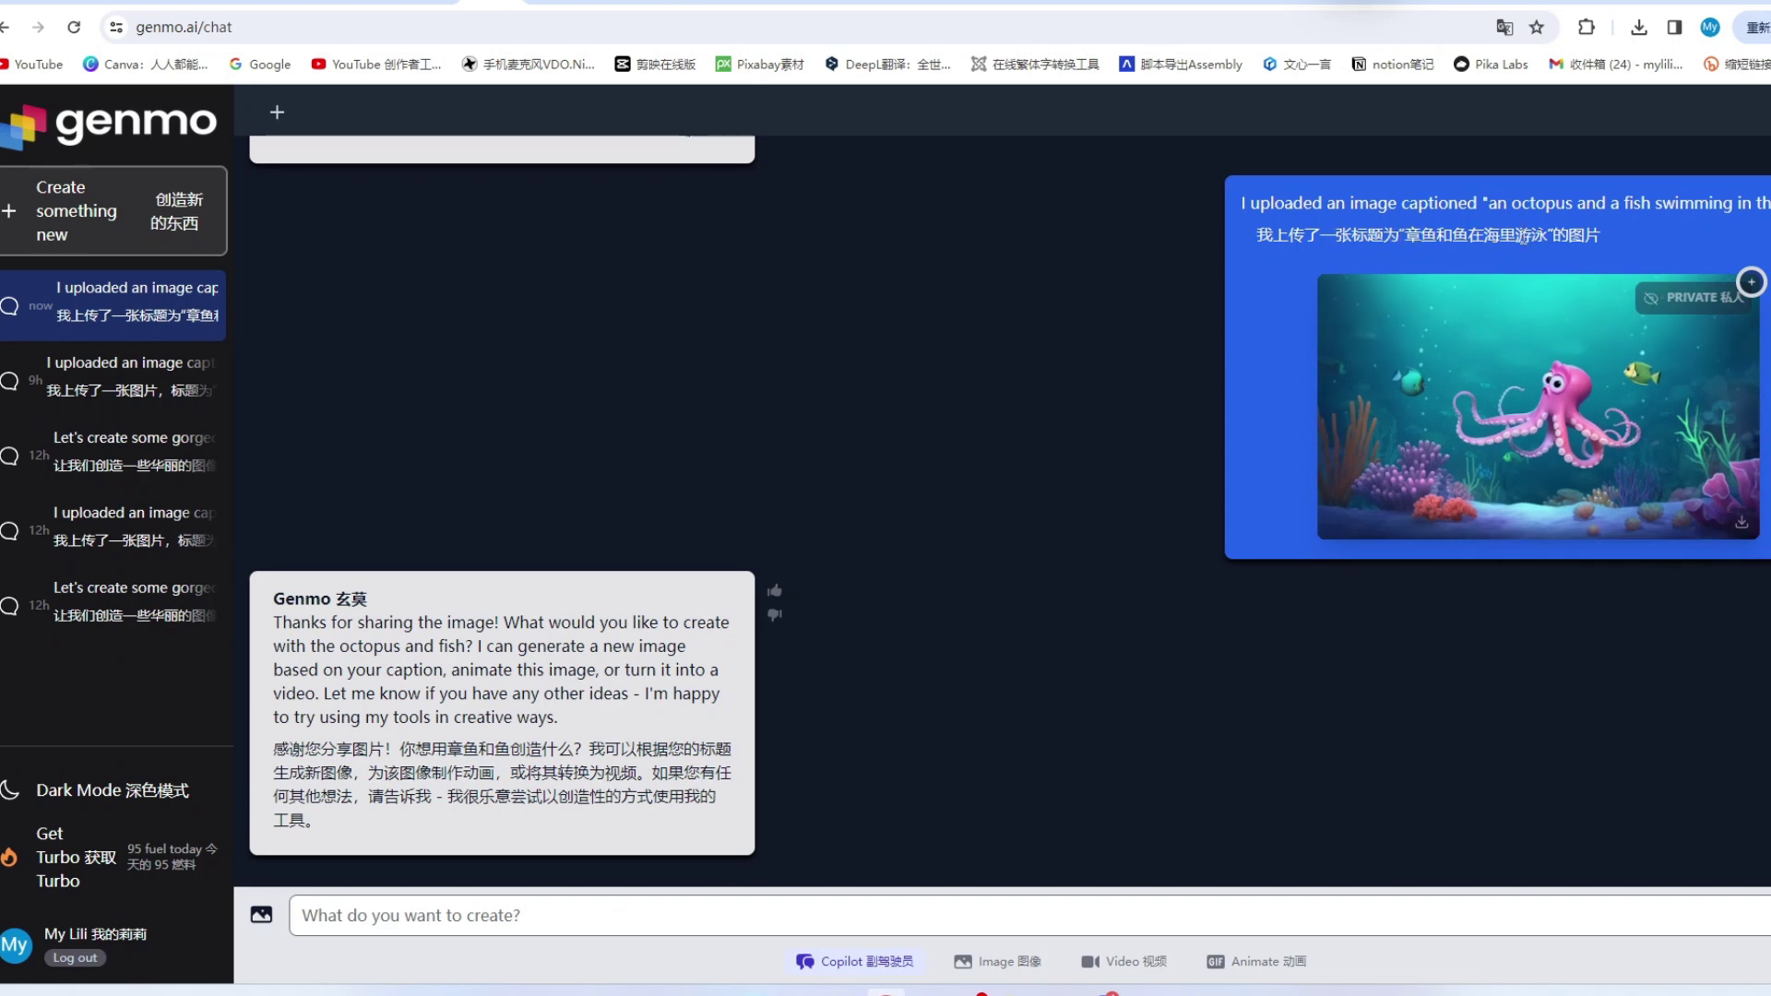
Step: Reference the uploaded octopus image and send the prompt "A single creature living in the sea, the seabed is warmed up."
{"action": "mouse_move", "coordinate": [1595, 412]}
{"action": "mouse_move", "coordinate": [1557, 495]}
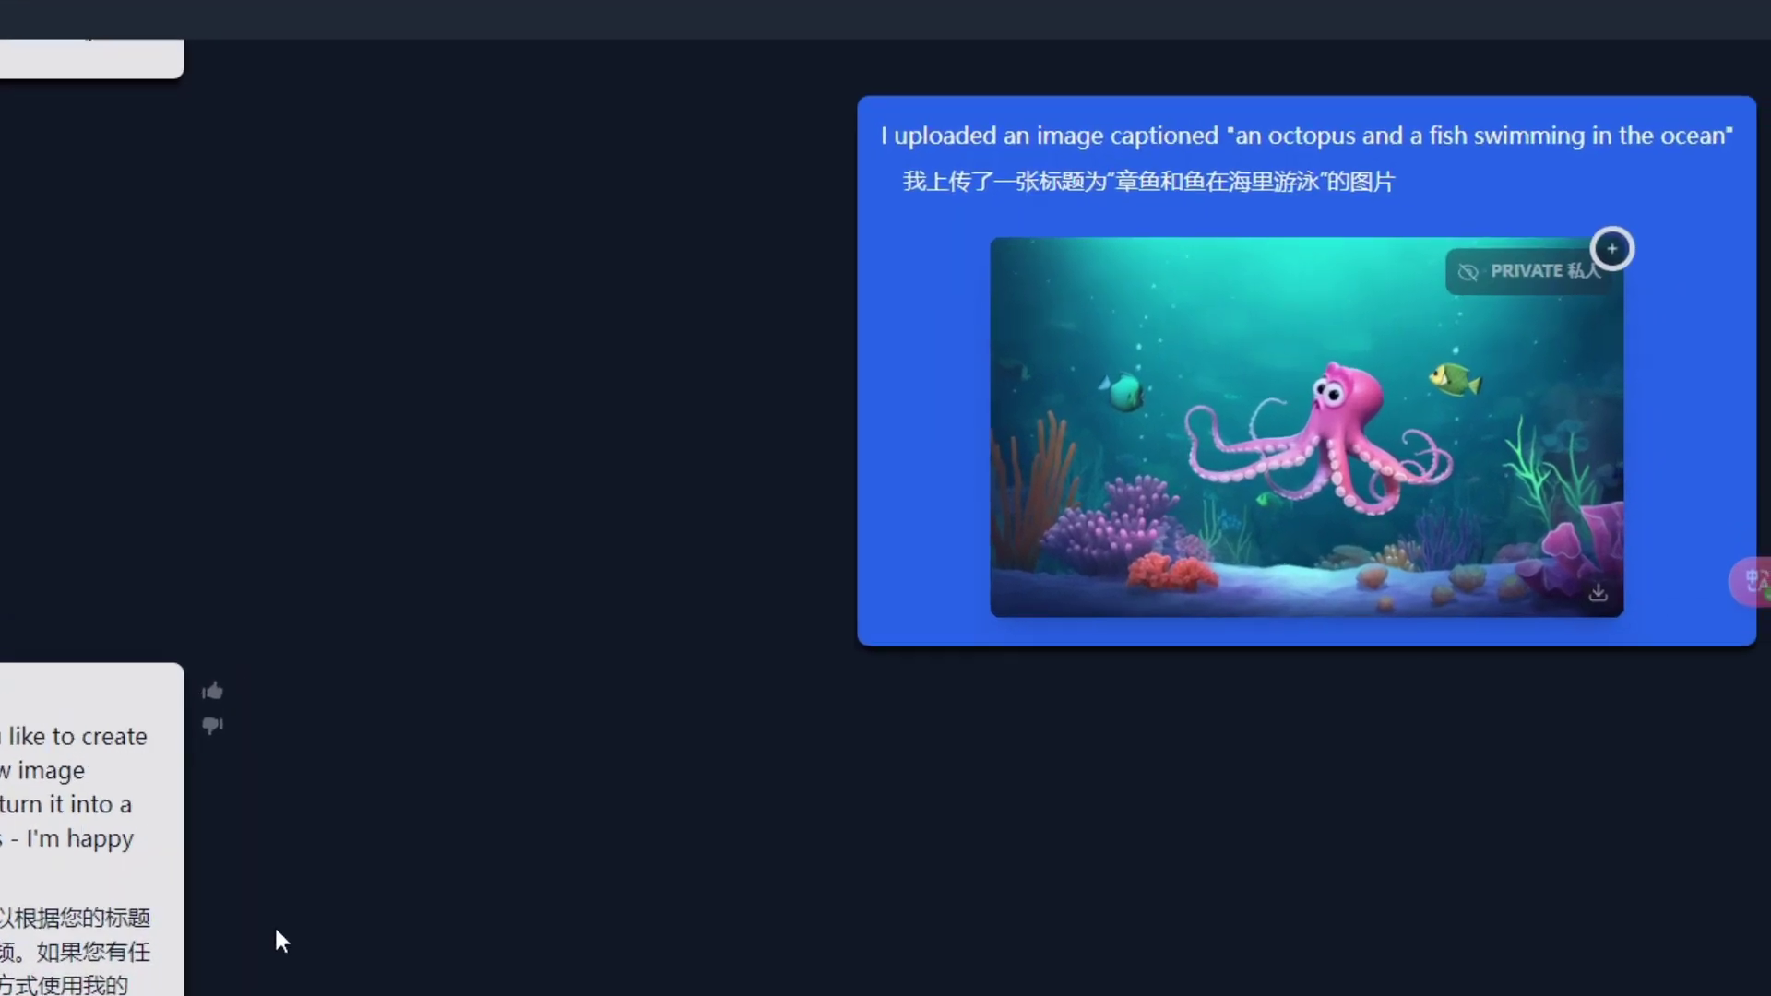
{"action": "left_click", "coordinate": [1613, 250]}
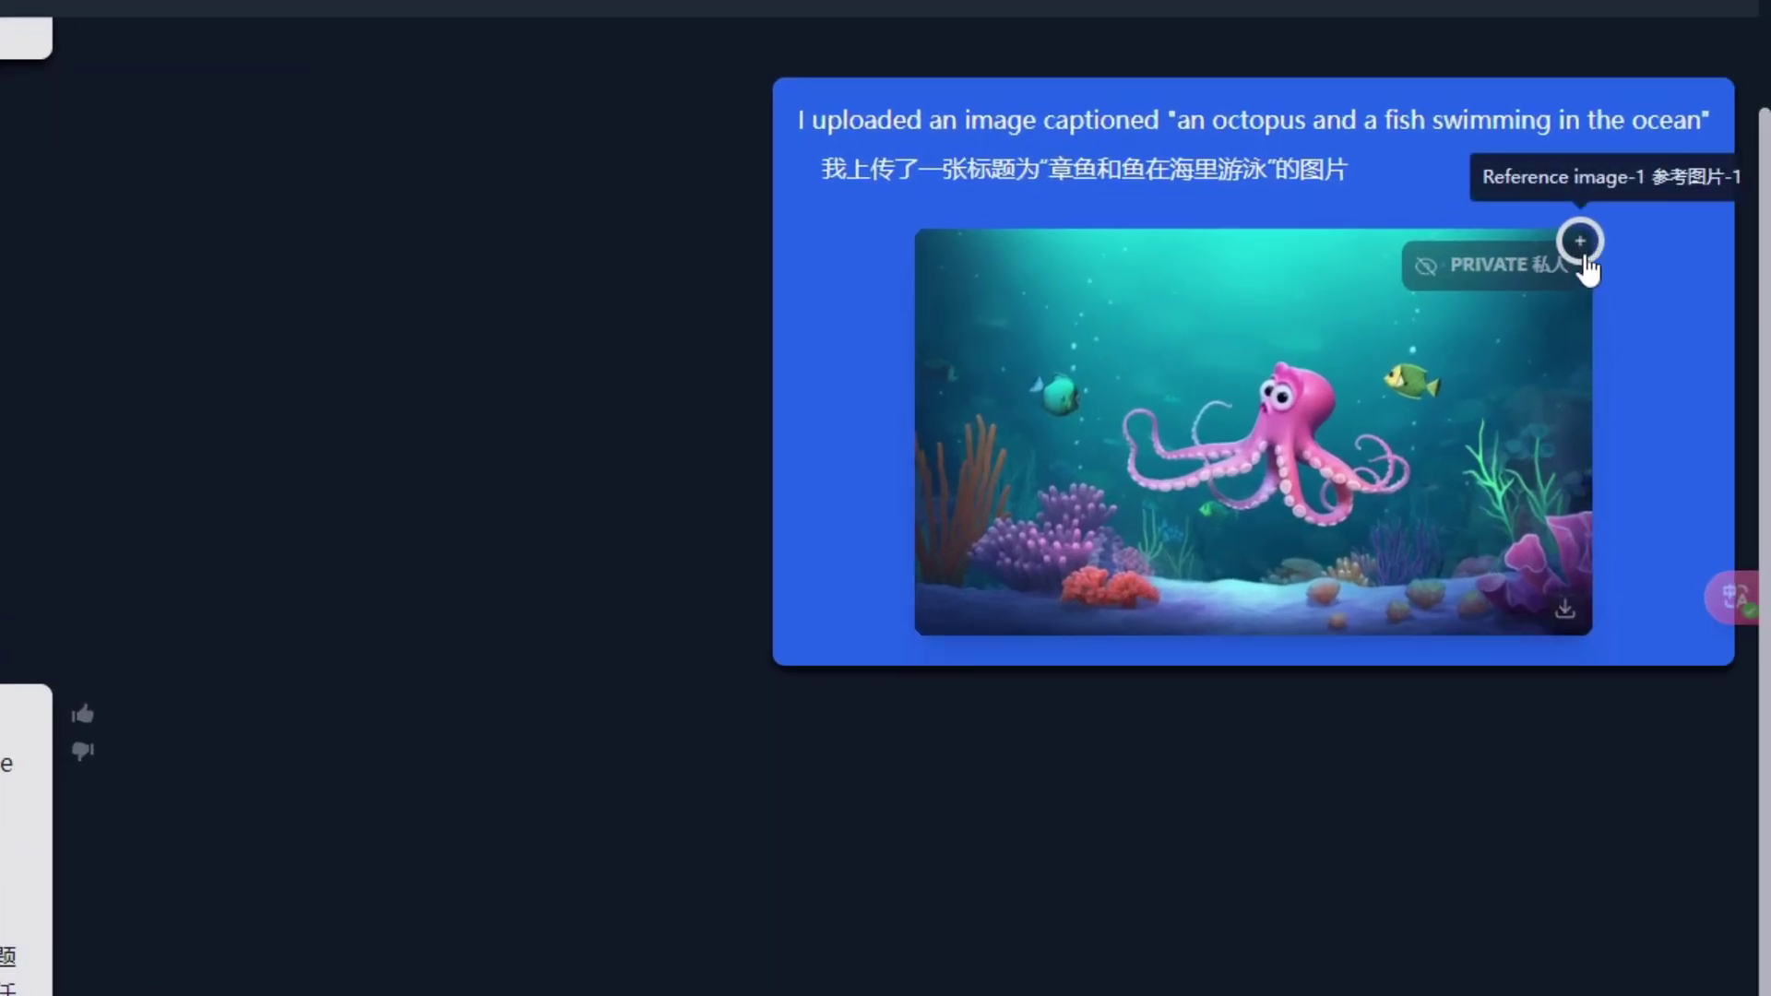
{"action": "left_click", "coordinate": [1581, 244]}
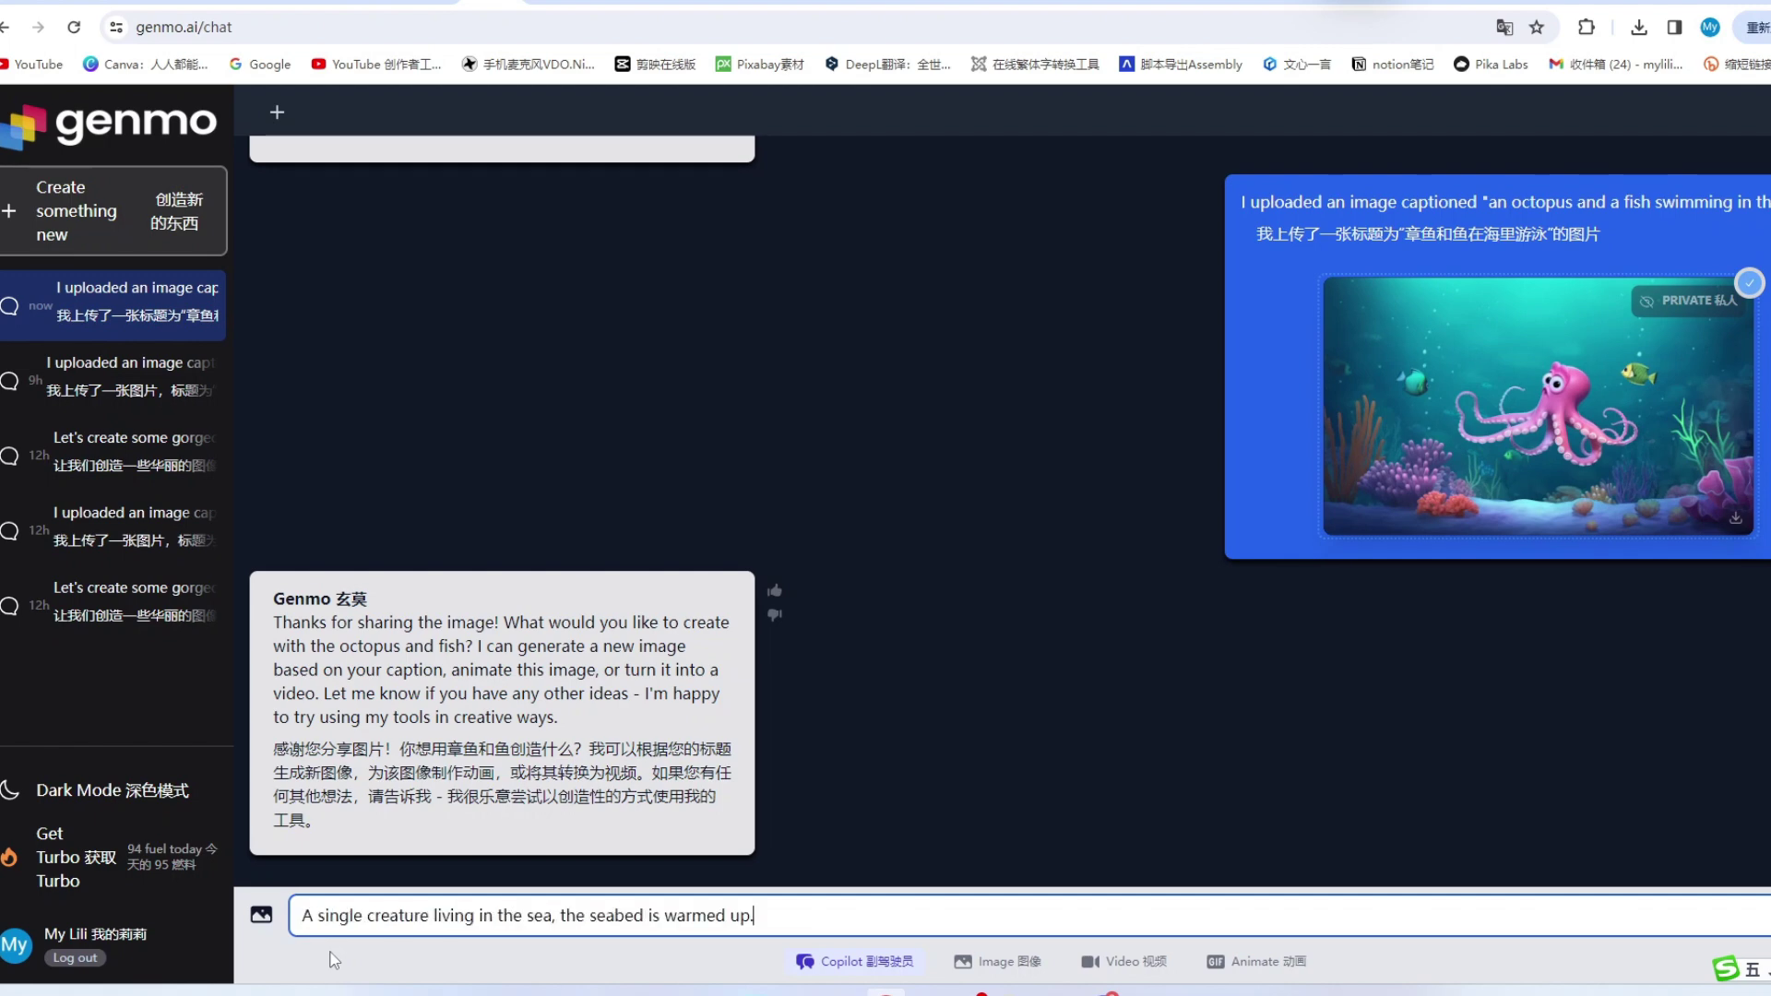
{"action": "key", "text": "Return"}
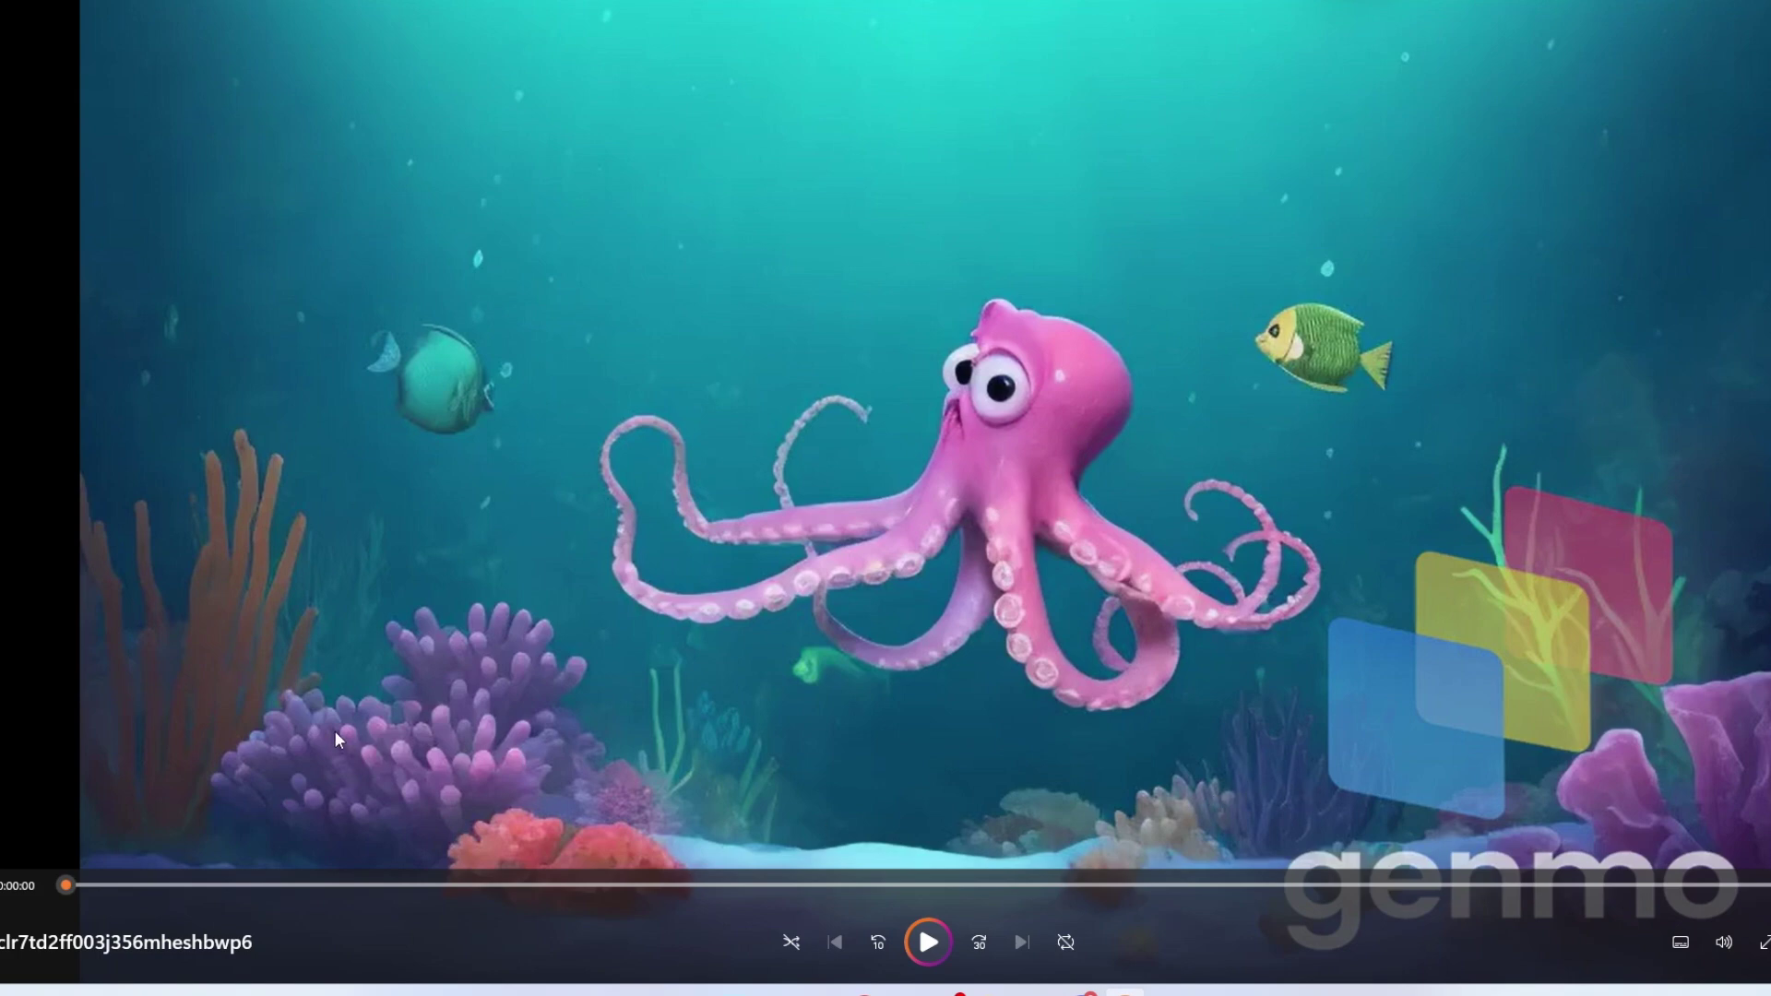
Step: Return to Genmo Chat, copy the English translation of "让鲨鱼不动，旁边的小鱼动起来，水动起来" from Google Translate, and reference the uploaded shark image
{"action": "key", "text": "alt+Tab"}
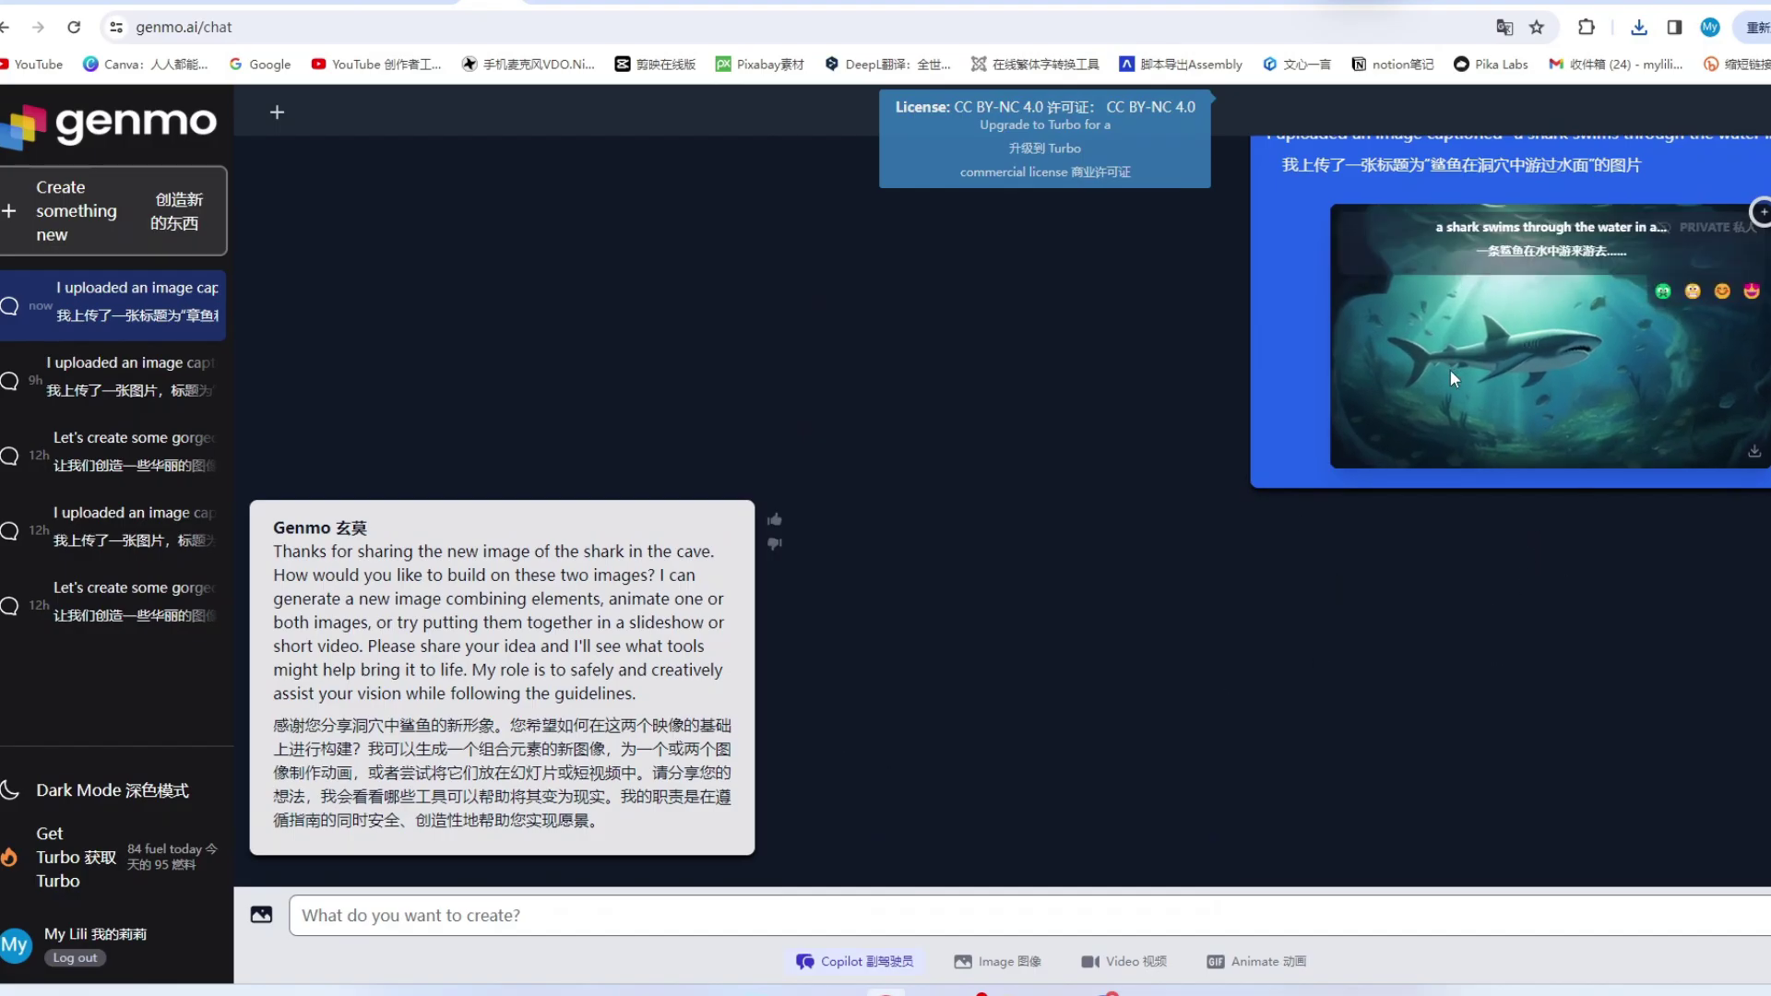
{"action": "mouse_move", "coordinate": [1537, 371]}
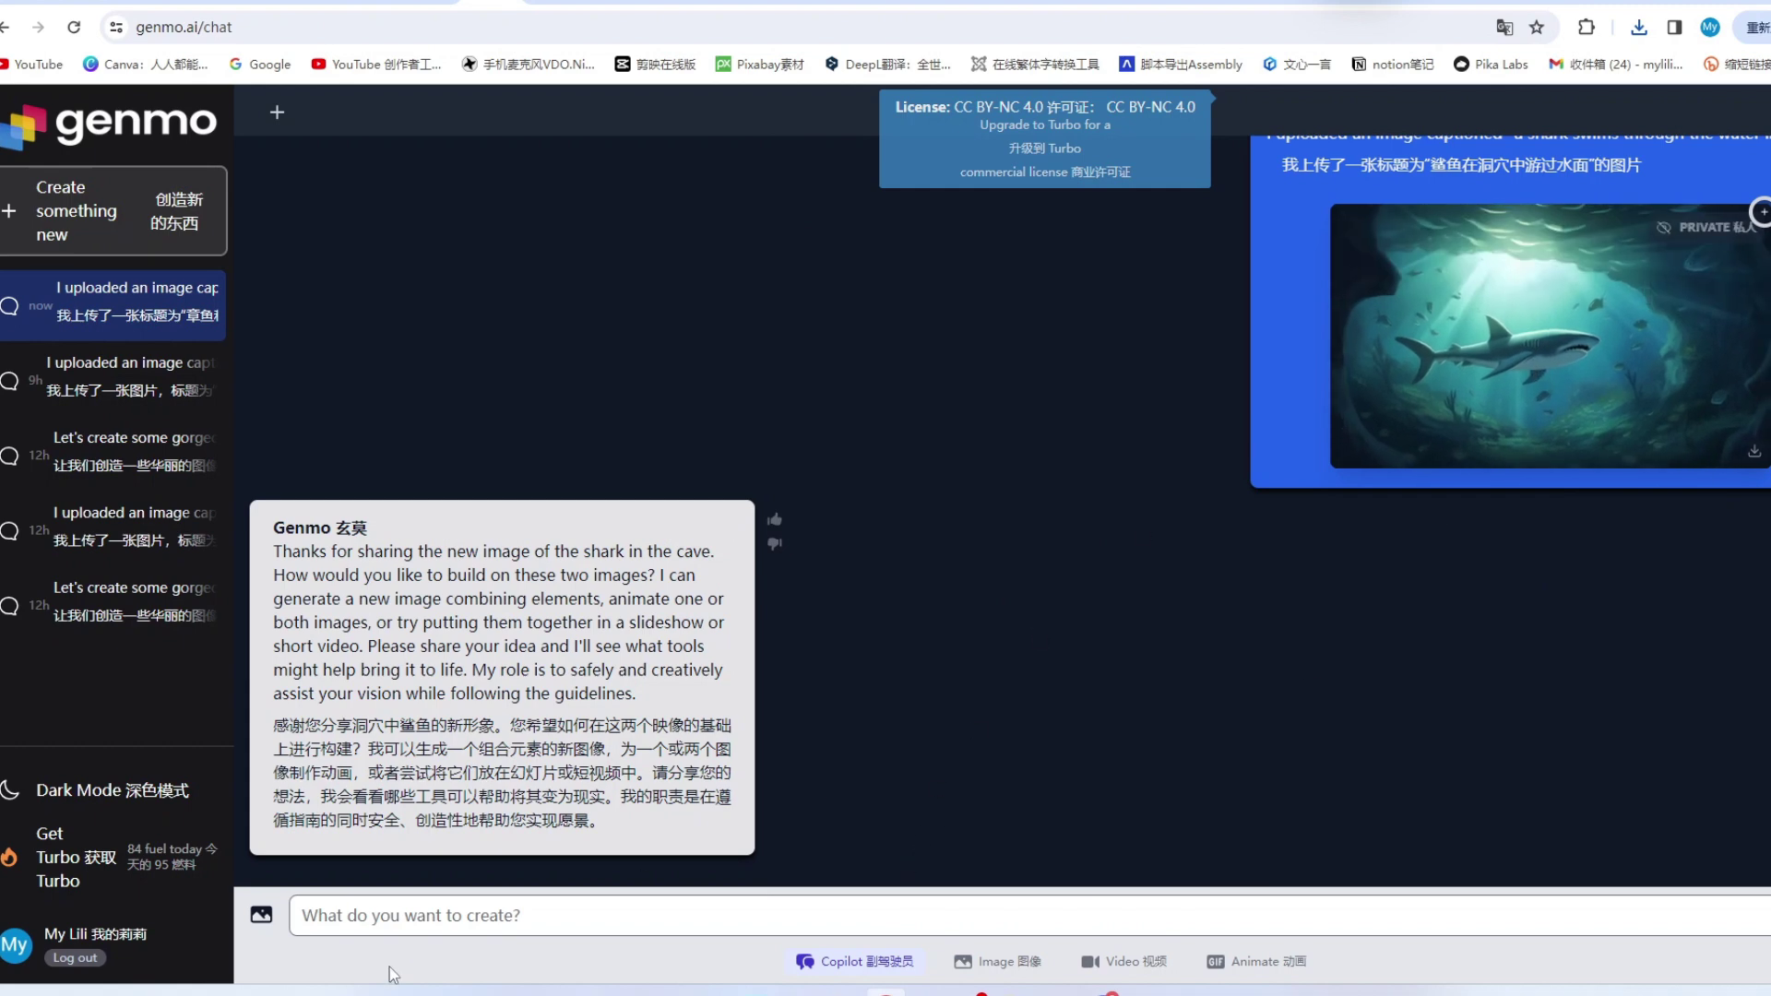
{"action": "key", "text": "ctrl+Tab"}
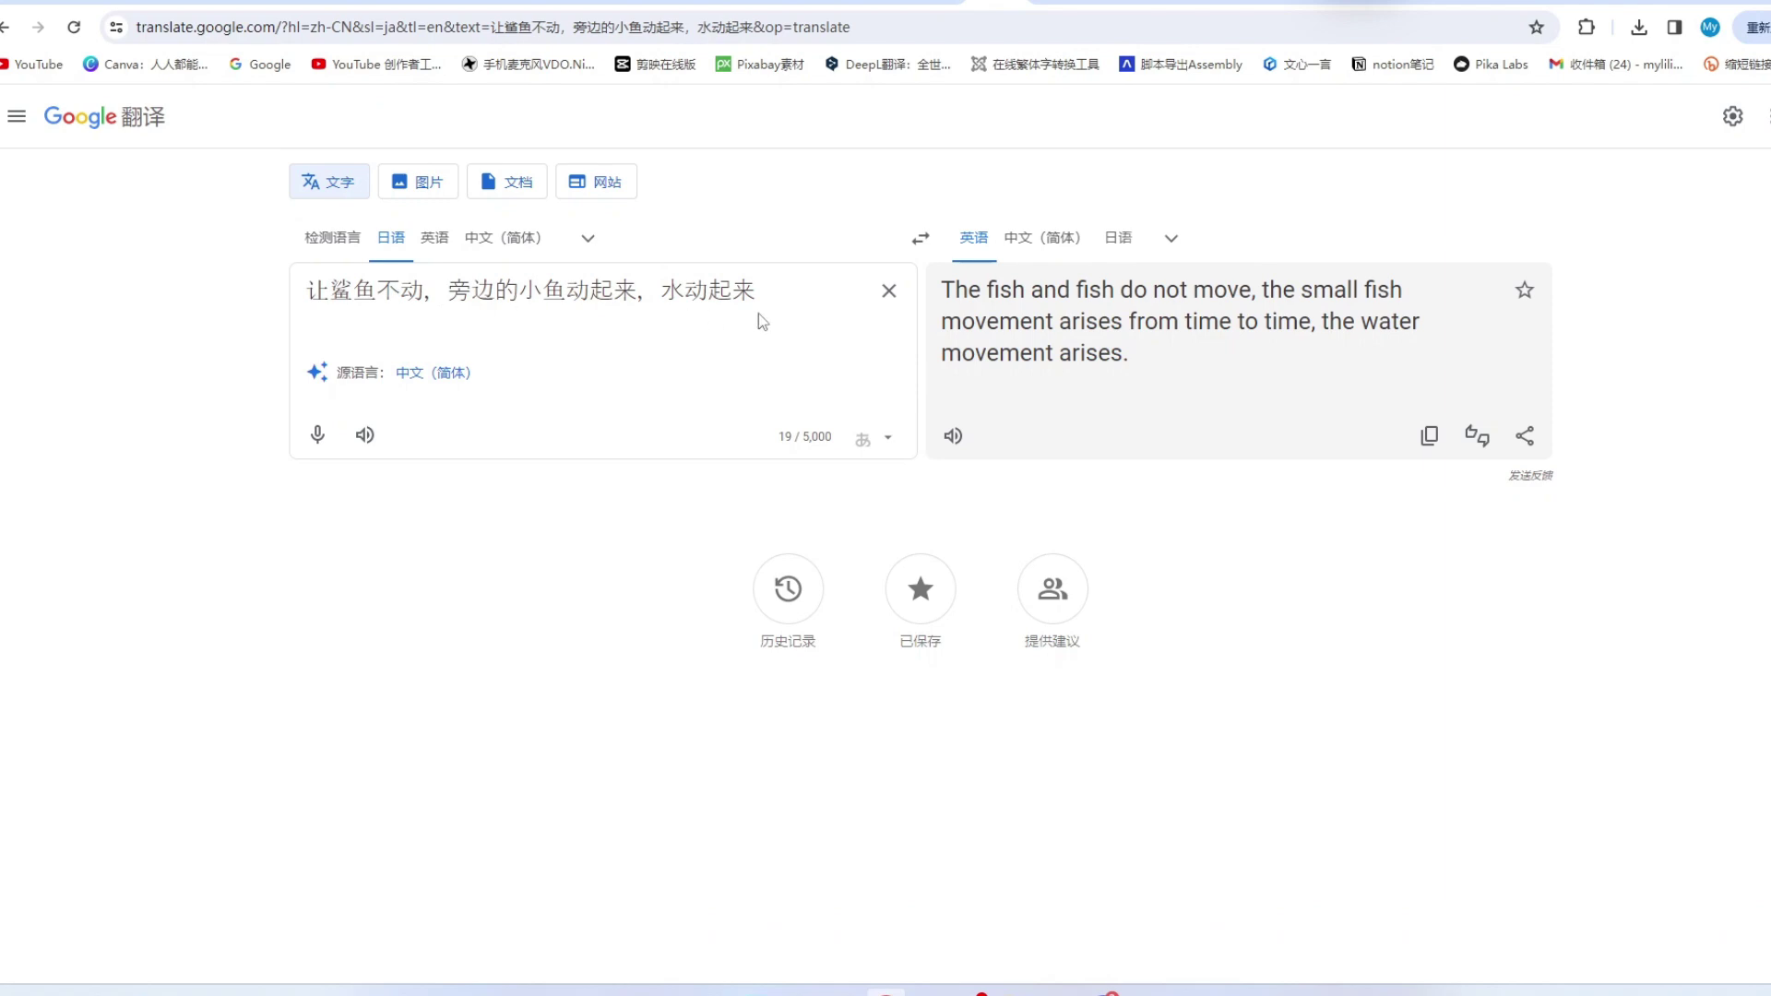
{"action": "left_click", "coordinate": [1431, 439]}
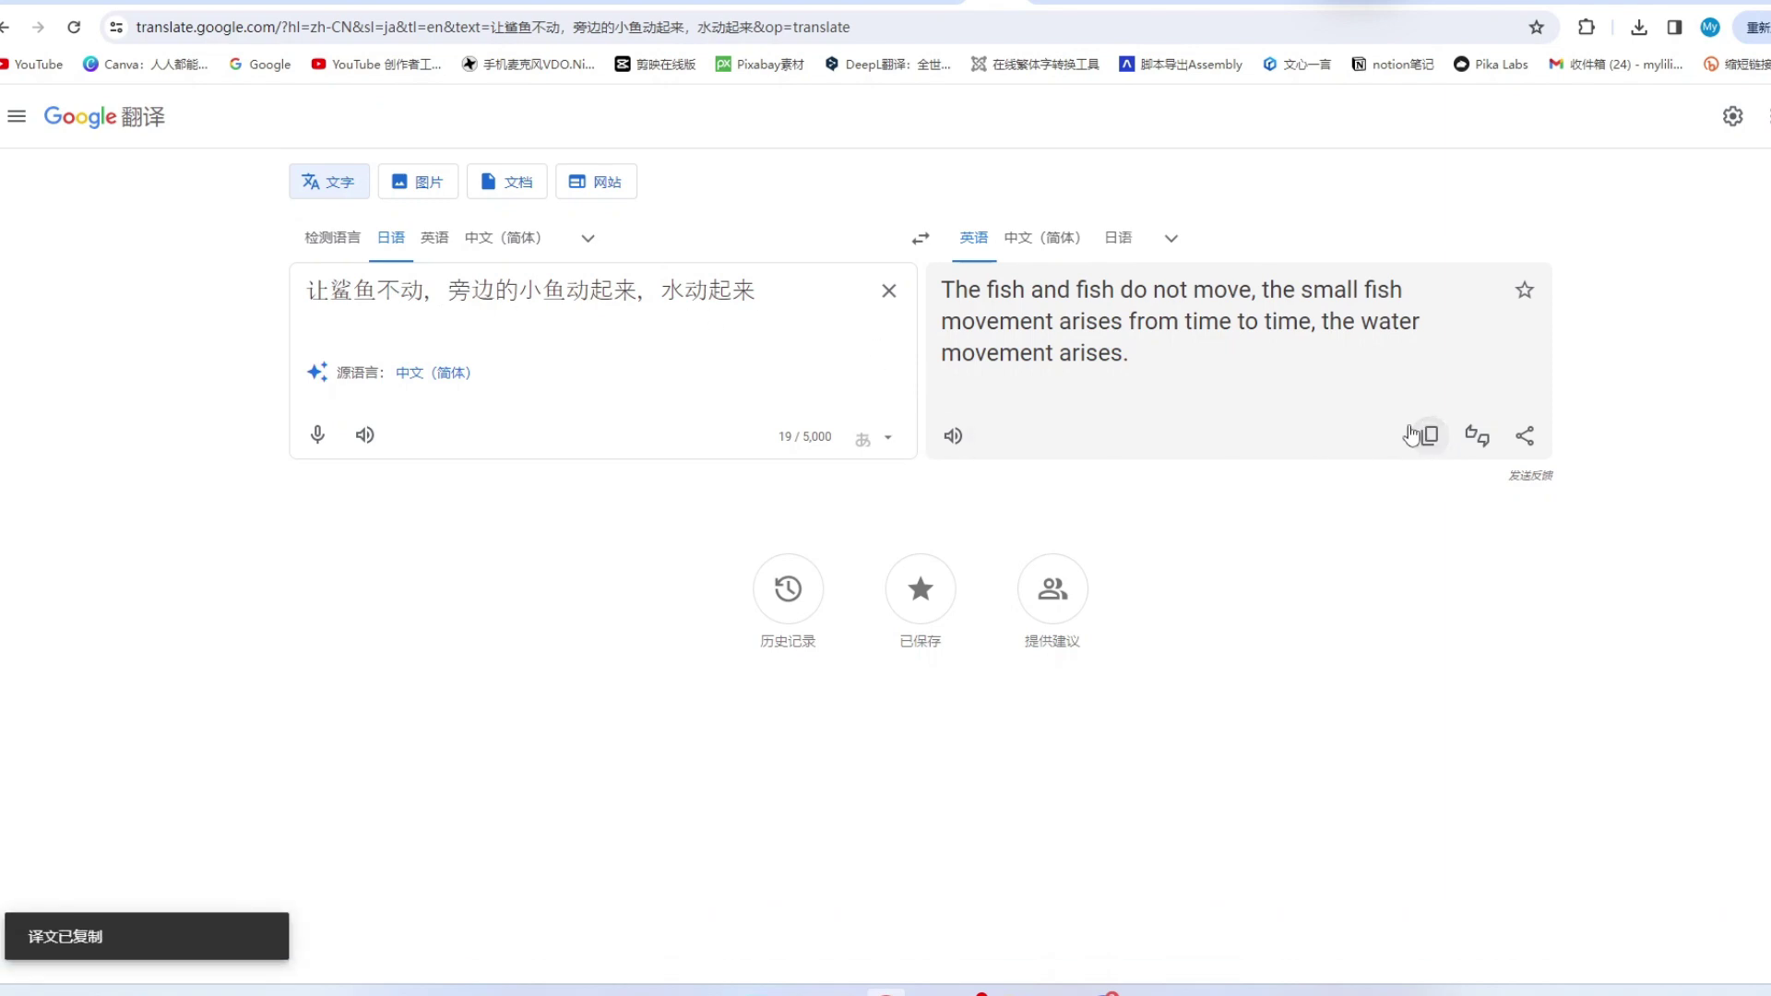
{"action": "key", "text": "ctrl+shift+Tab"}
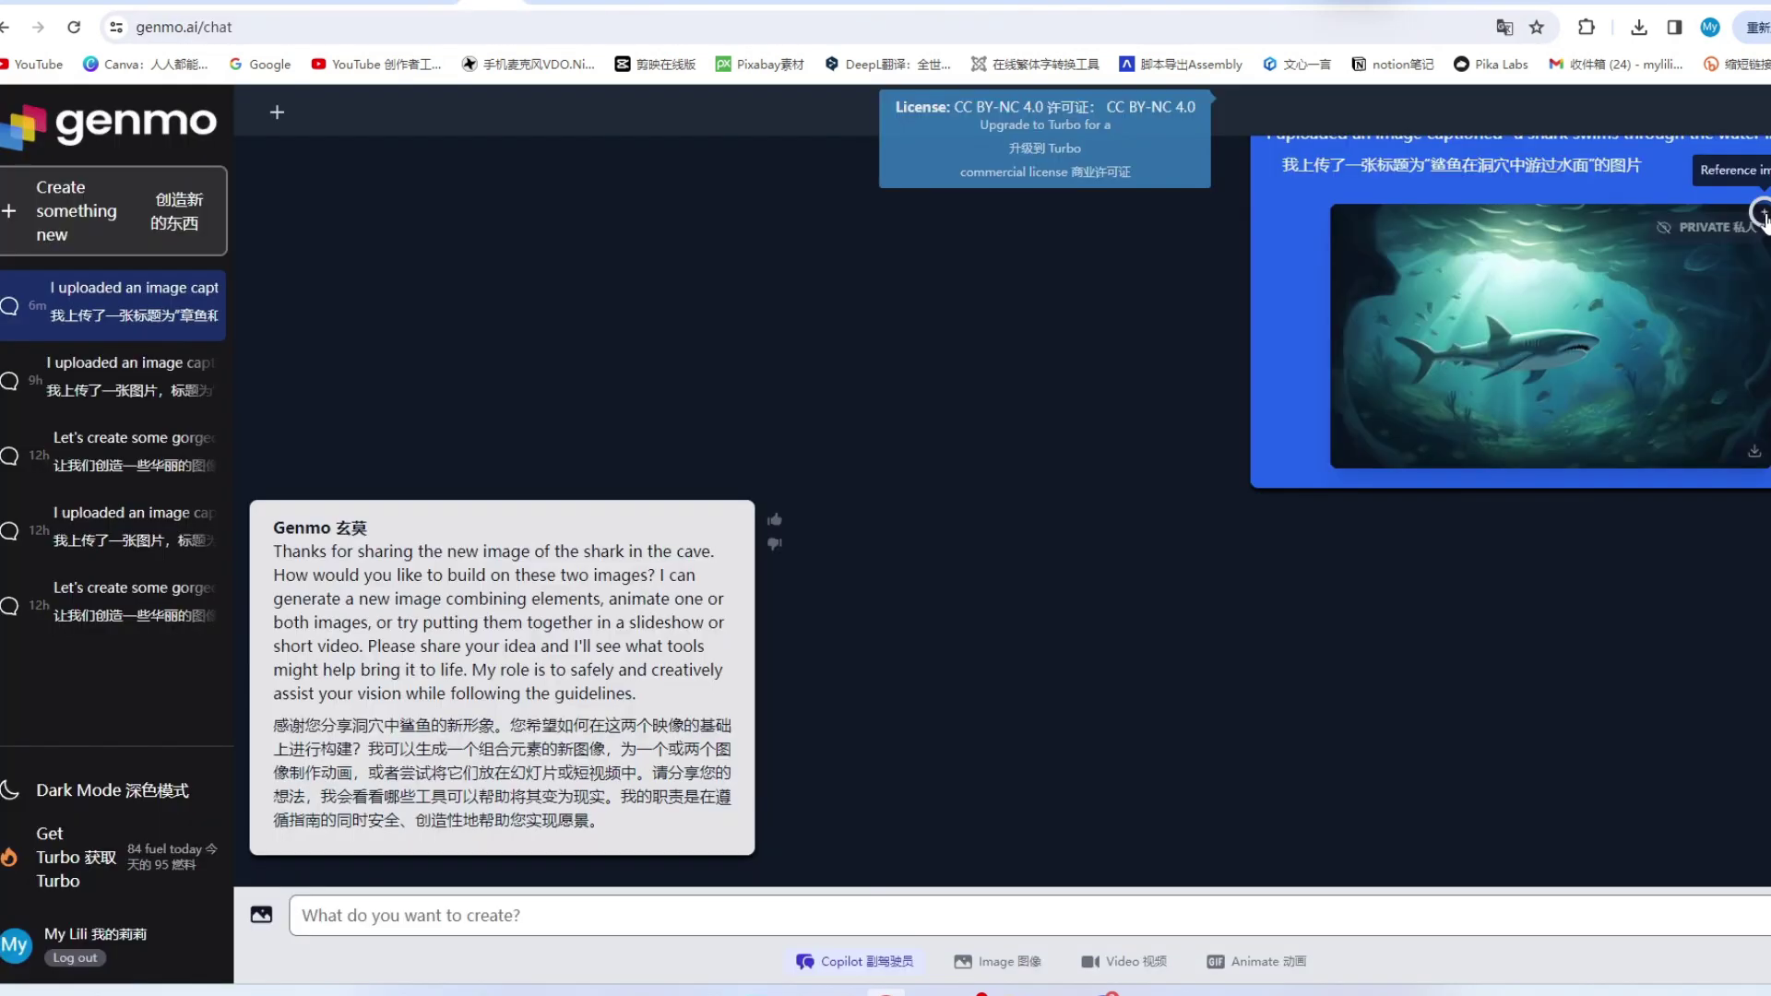
{"action": "left_click", "coordinate": [1762, 214]}
{"action": "mouse_move", "coordinate": [1643, 319]}
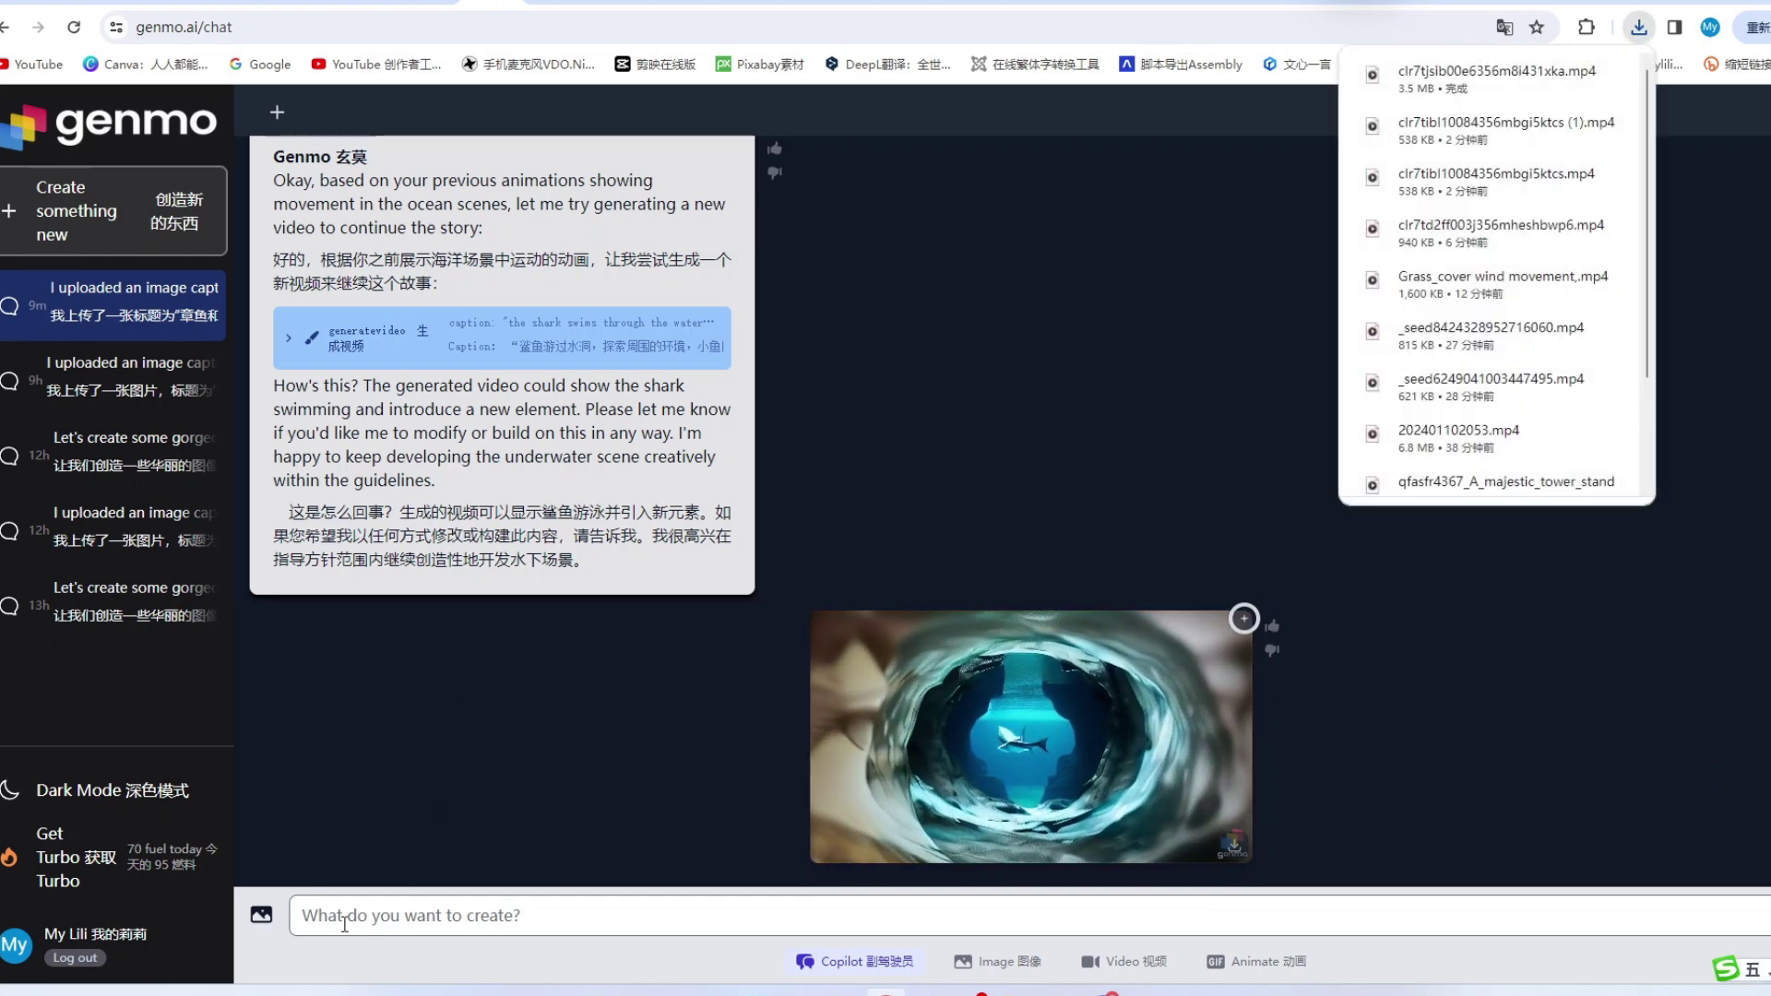
Step: Open the most recently downloaded video and review the generated shark videos in the Genmo conversation
{"action": "mouse_move", "coordinate": [921, 773]}
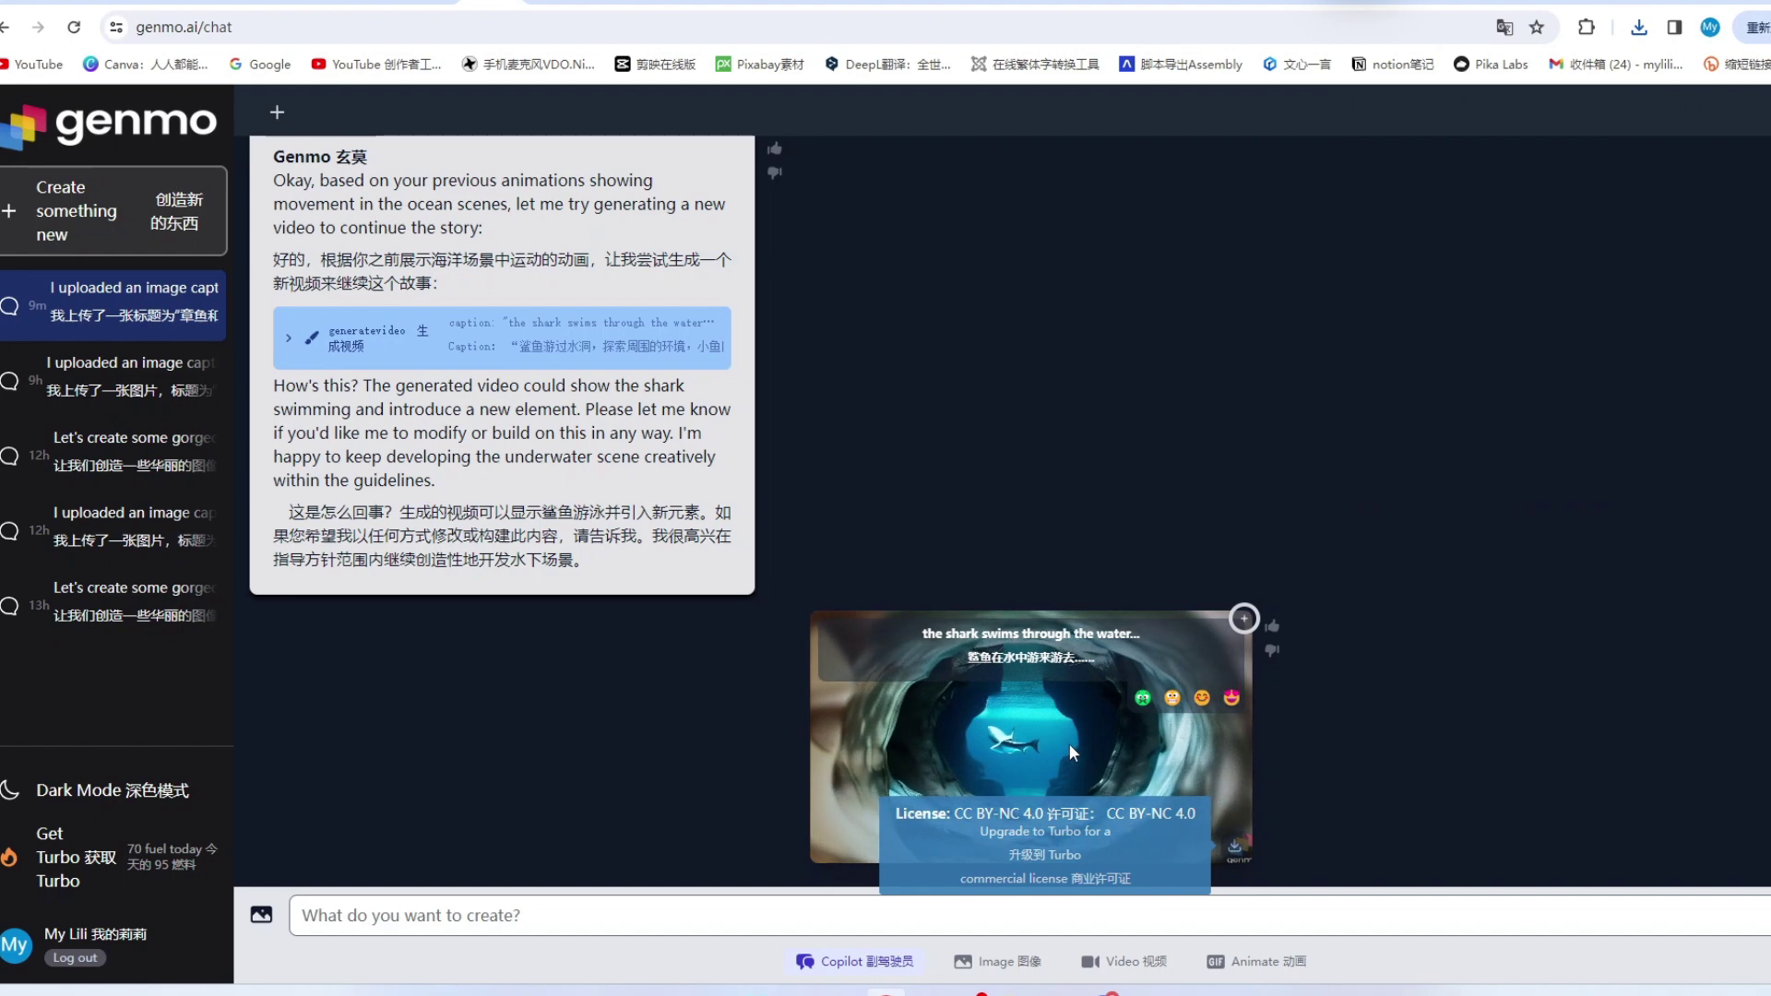
{"action": "left_click", "coordinate": [1638, 27]}
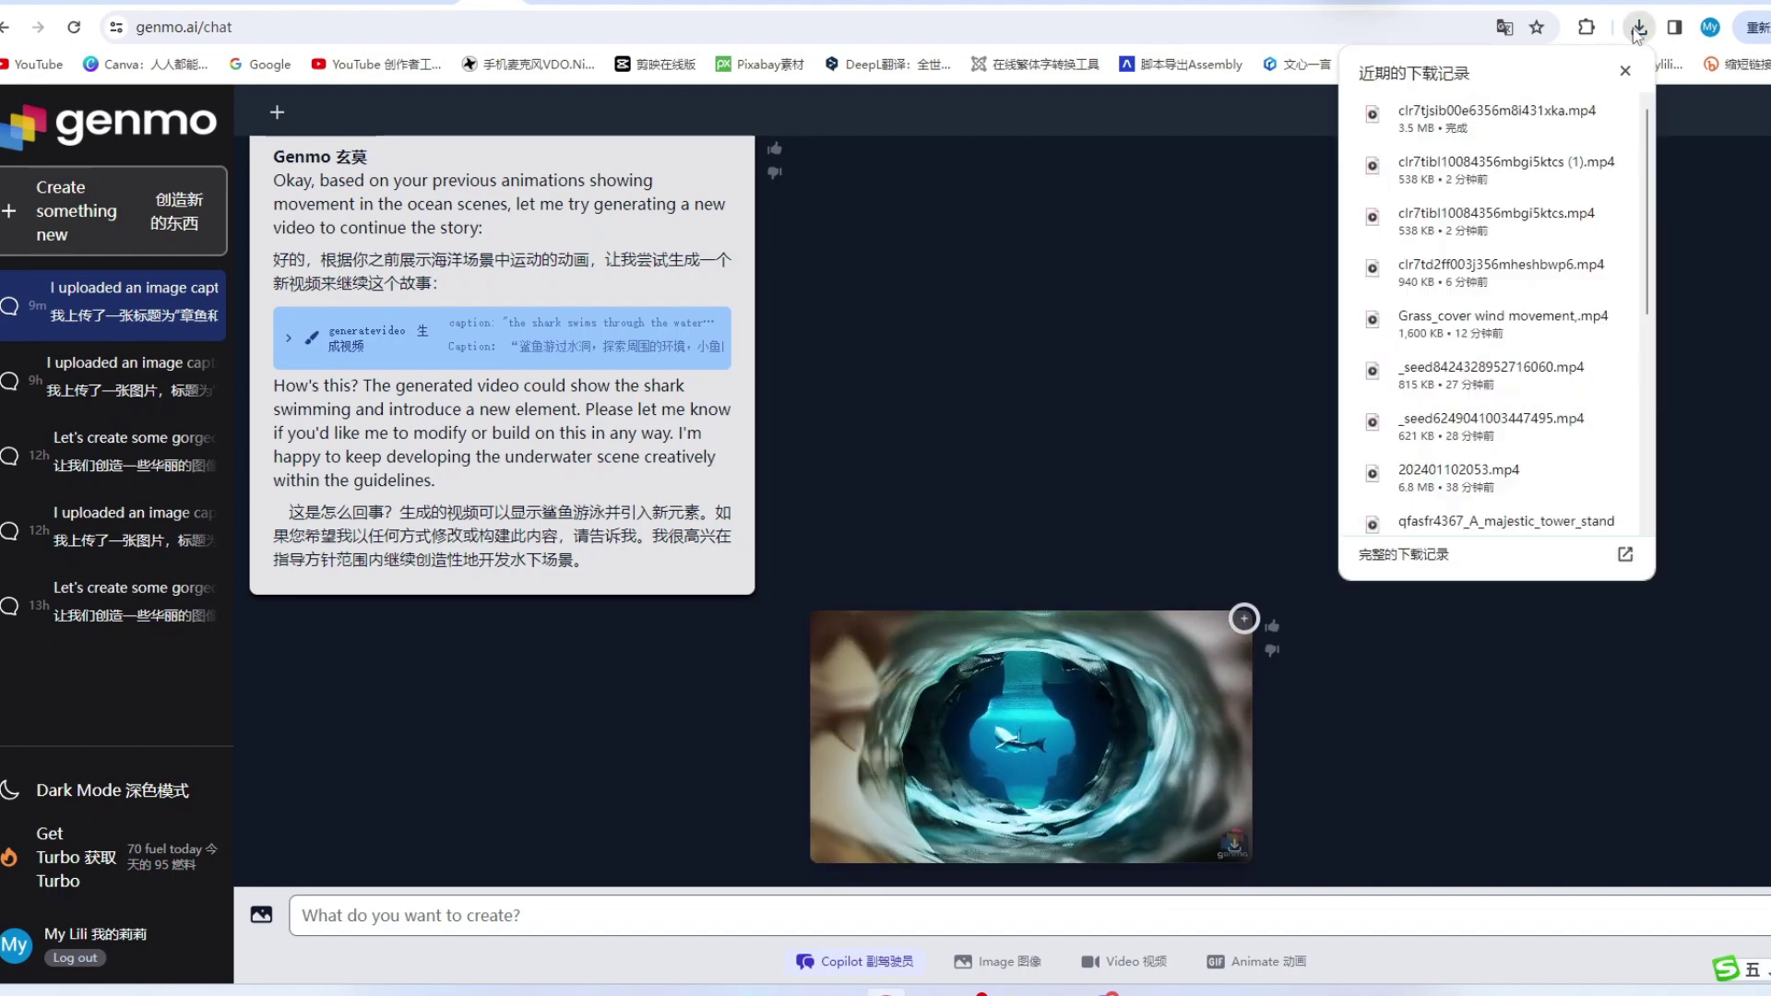
{"action": "left_click", "coordinate": [1509, 115]}
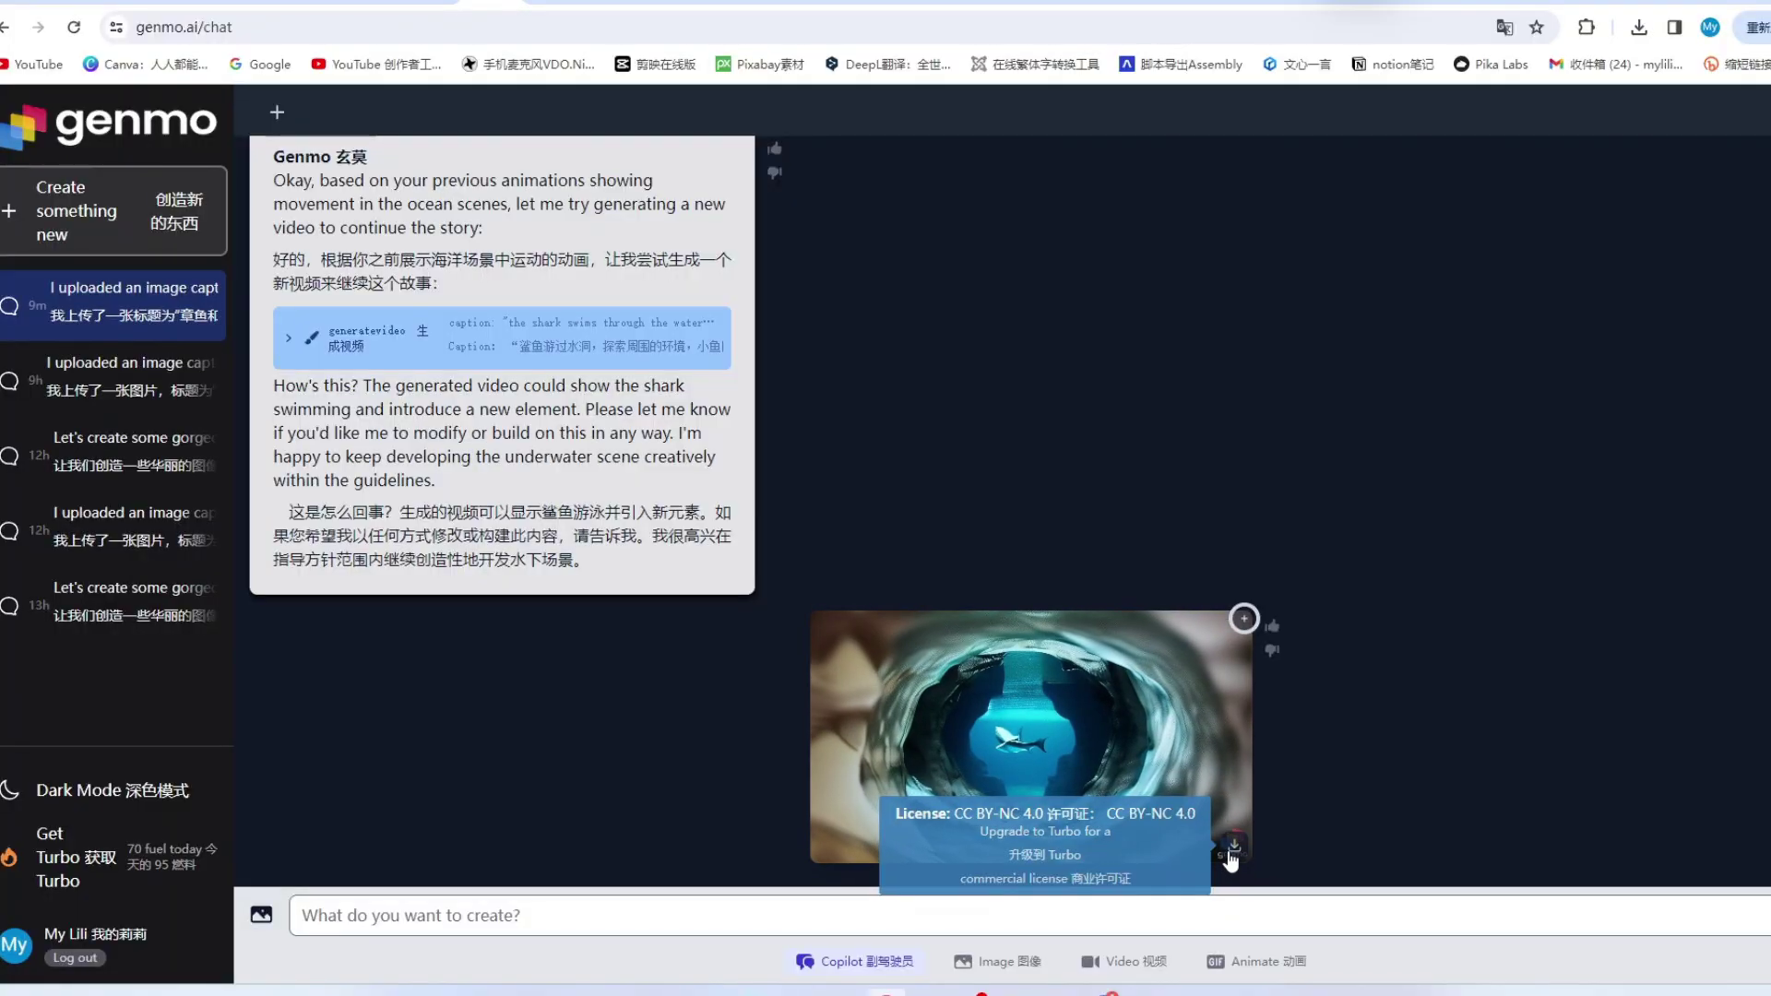
{"action": "scroll", "coordinate": [1269, 727], "scroll_direction": "up", "scroll_amount": 6}
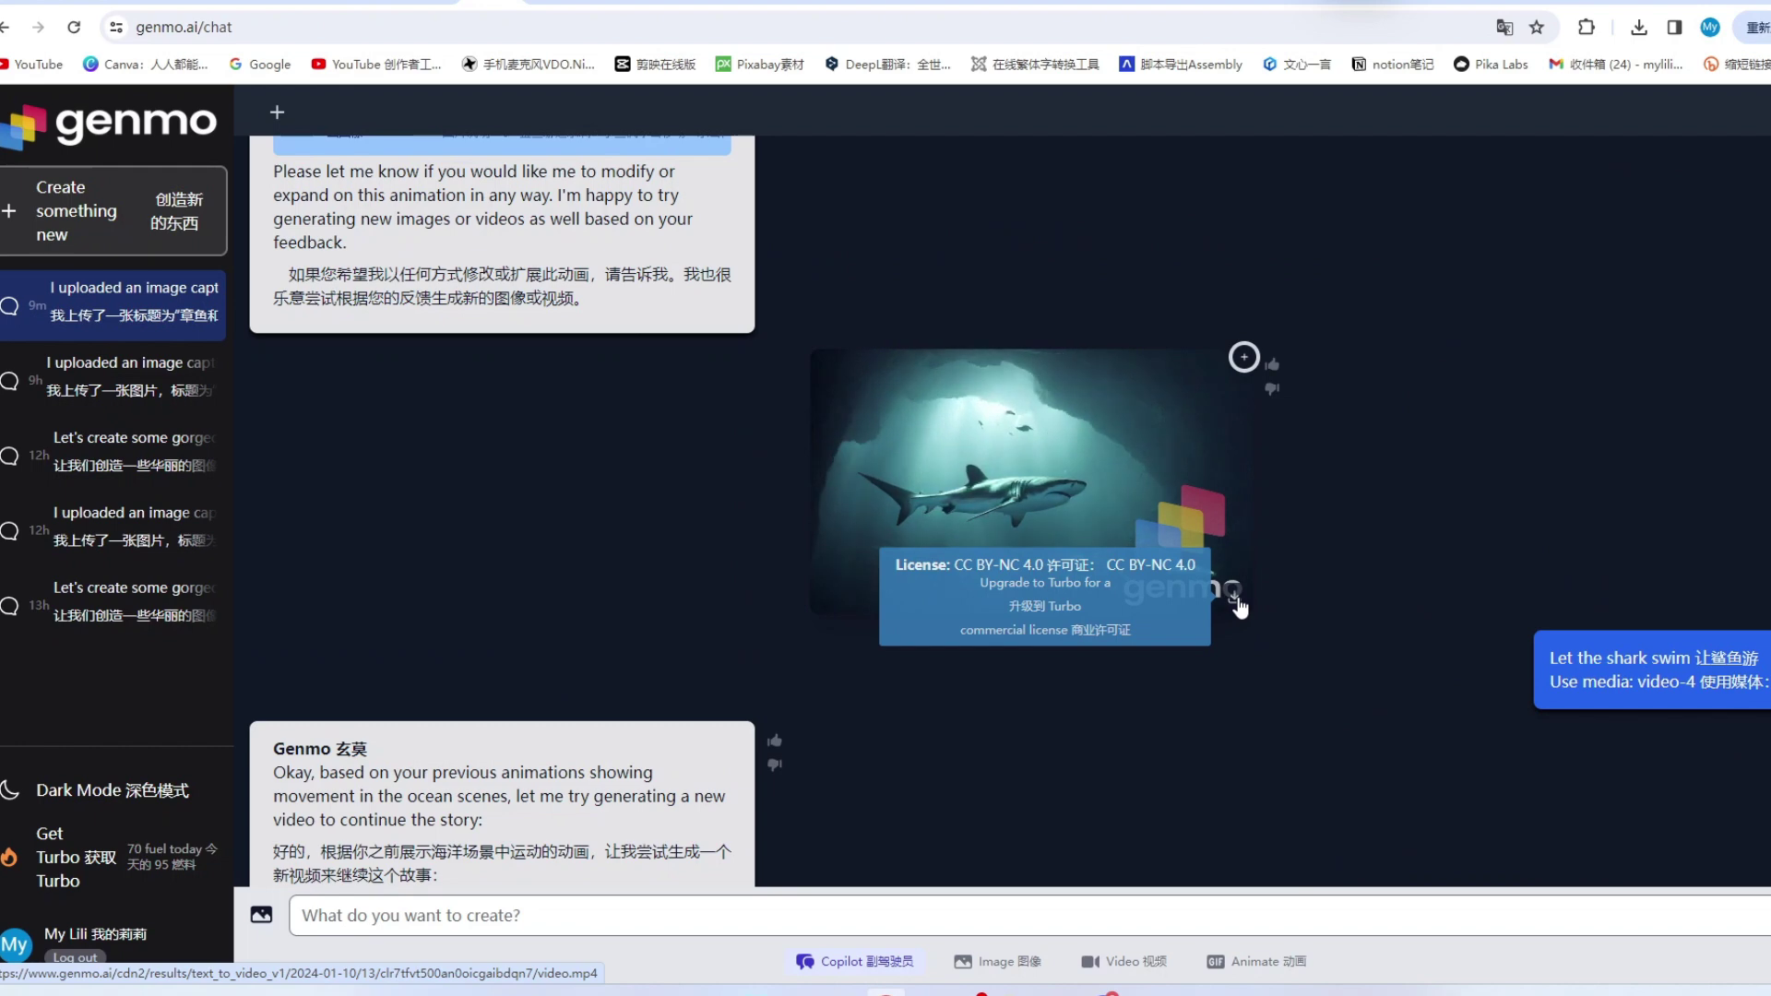
{"action": "scroll", "coordinate": [1239, 606], "scroll_direction": "down", "scroll_amount": 4}
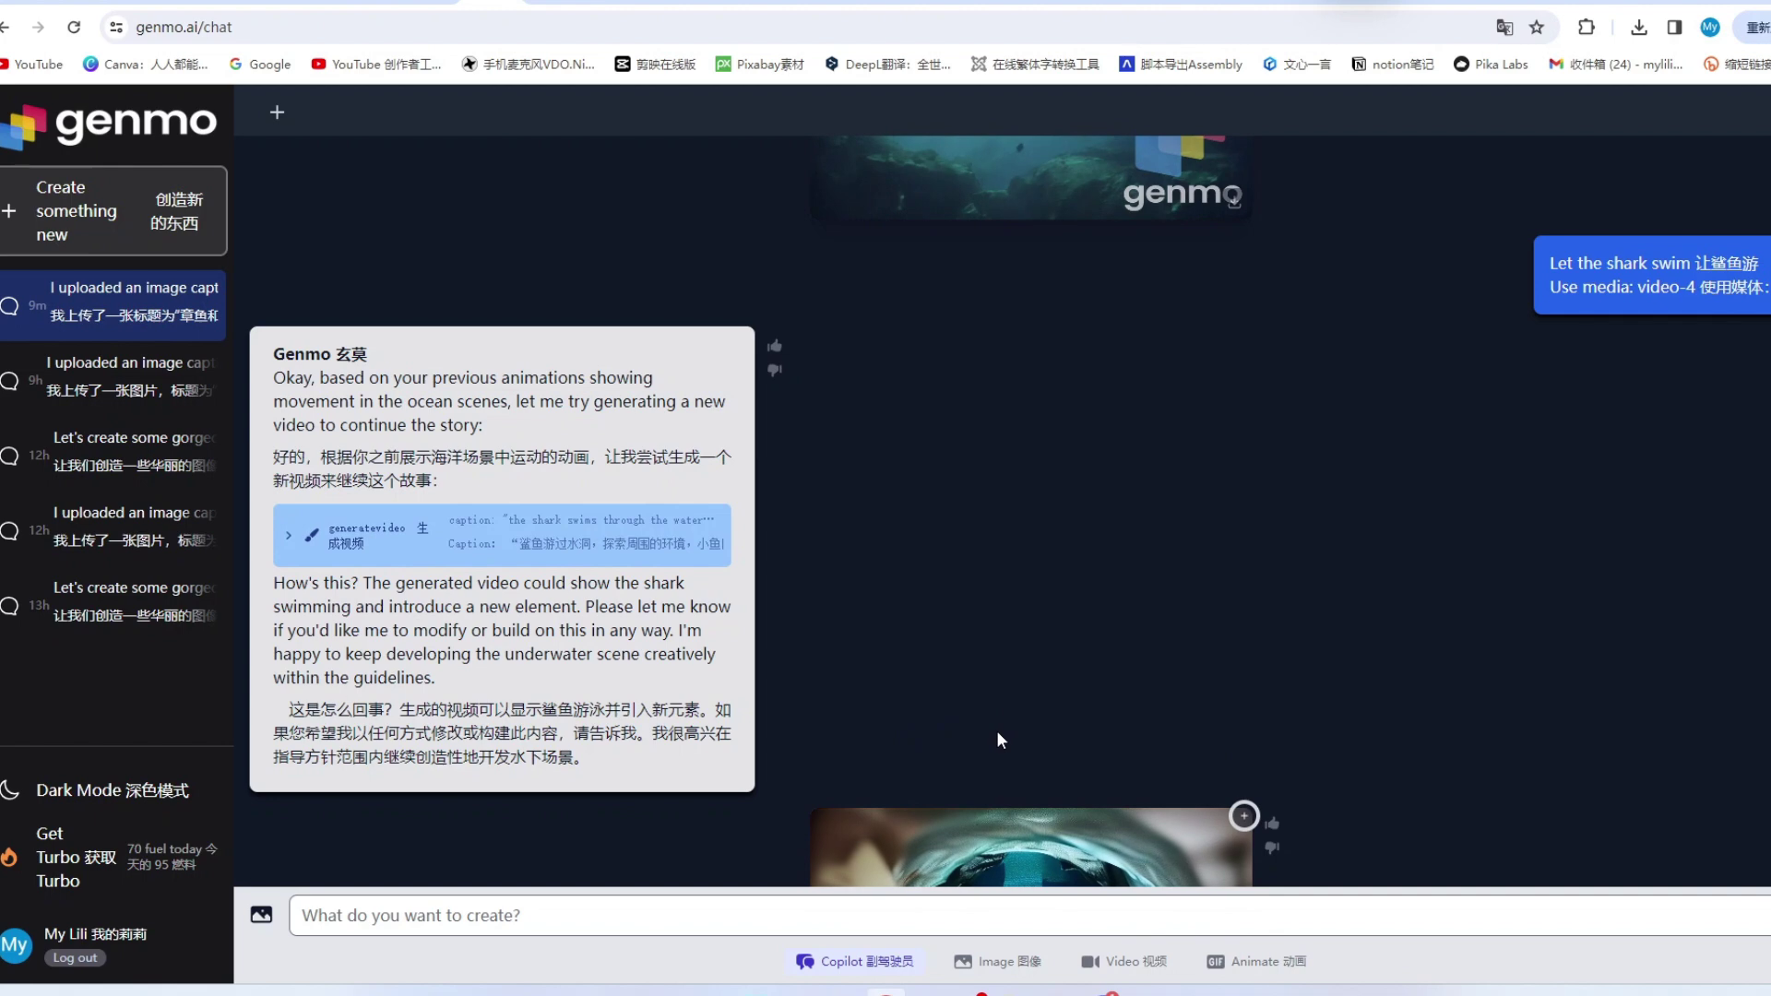
{"action": "scroll", "coordinate": [894, 650], "scroll_direction": "up", "scroll_amount": 5}
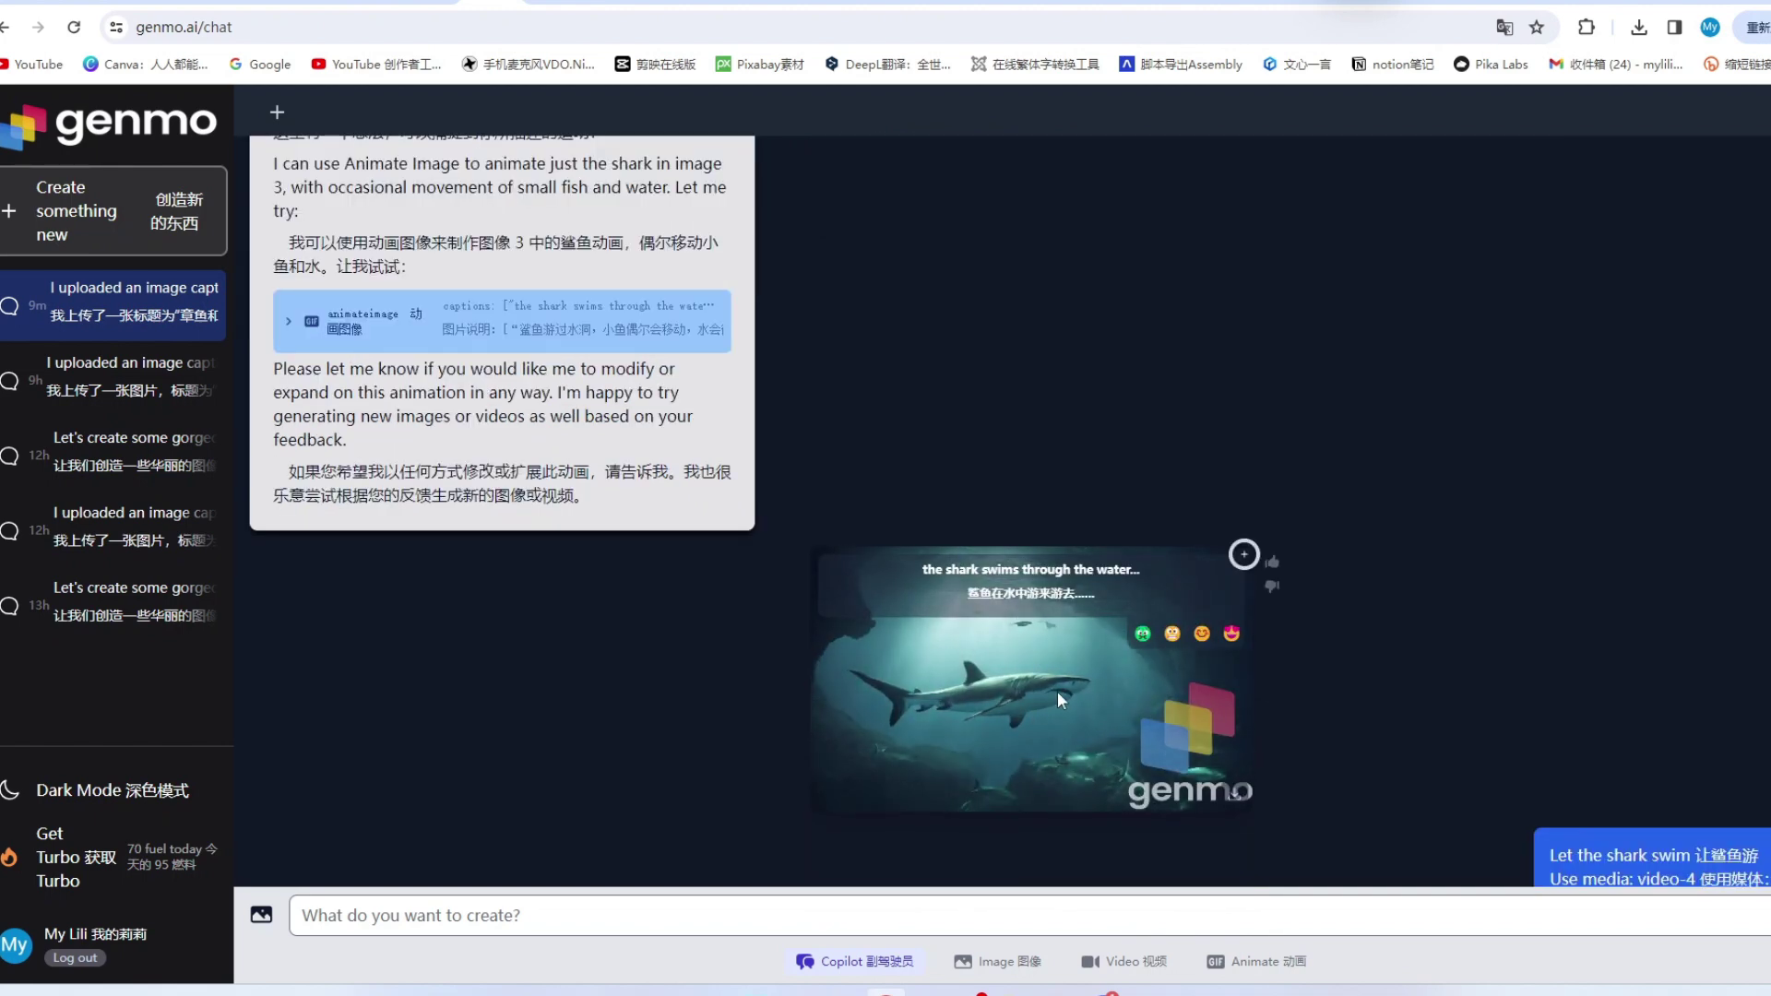
{"action": "scroll", "coordinate": [1045, 704], "scroll_direction": "up", "scroll_amount": 2}
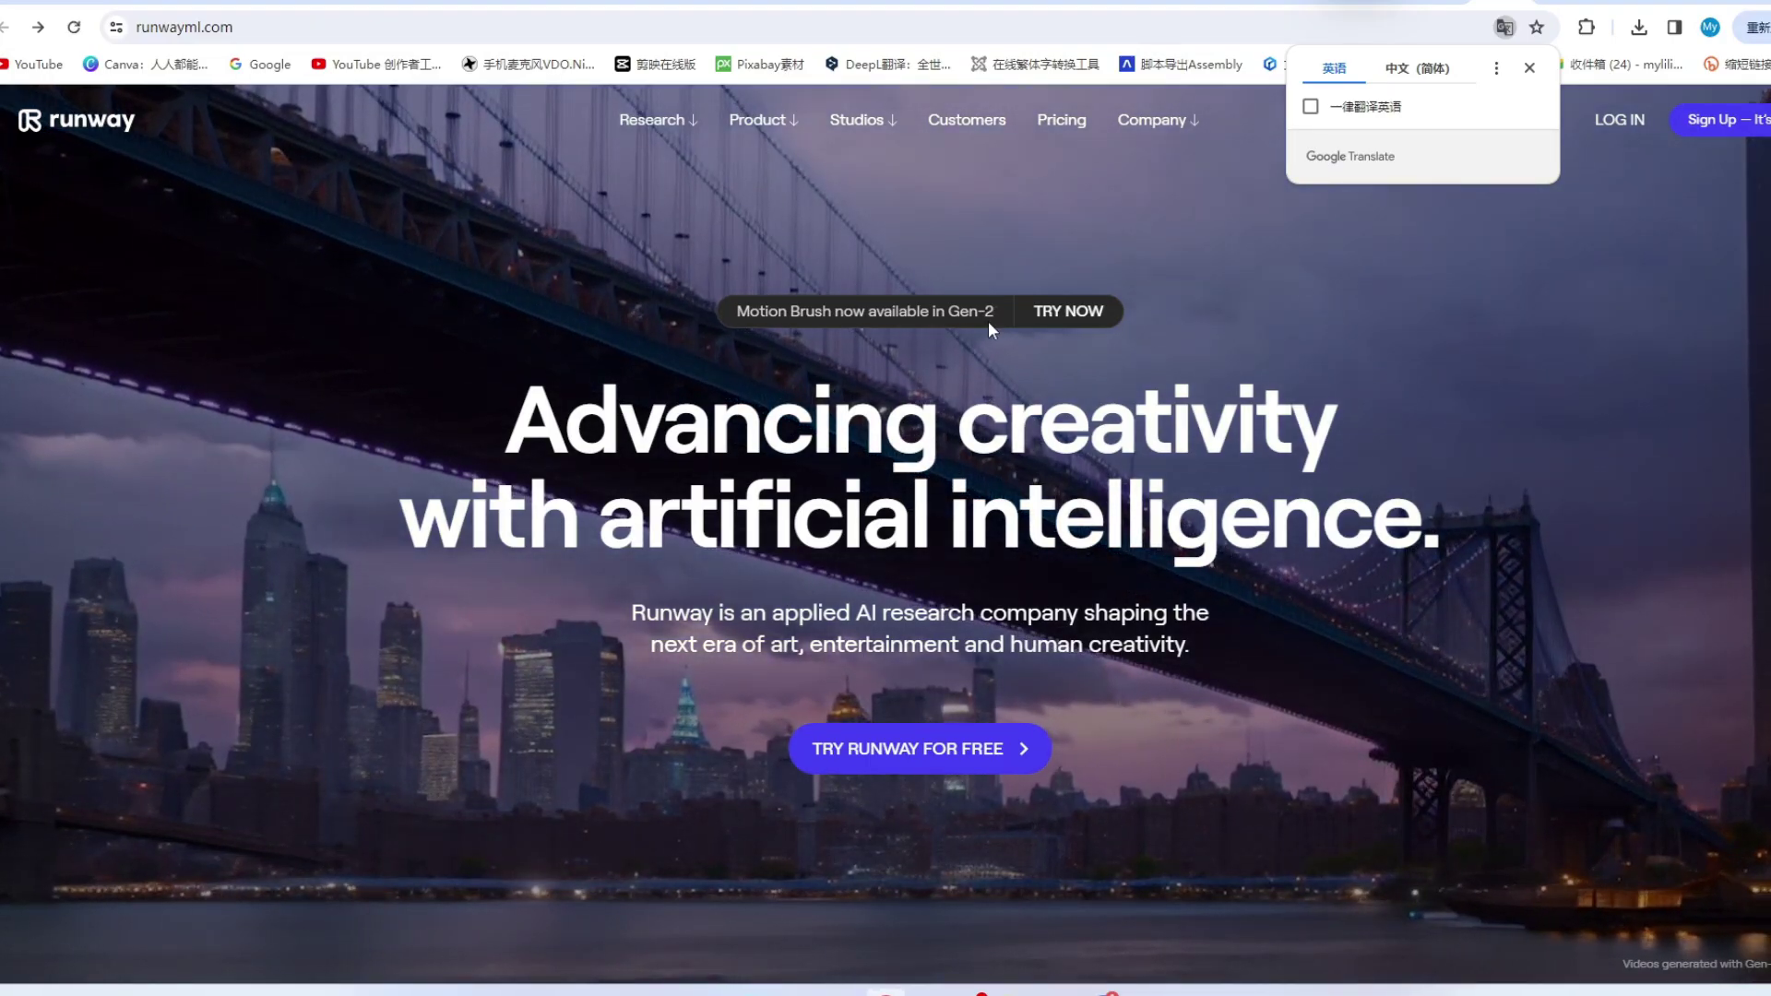
Step: Look through the Runway website's home page and start a Gen-2 video from an image on the Runway dashboard
{"action": "scroll", "coordinate": [1070, 601], "scroll_direction": "down", "scroll_amount": 4}
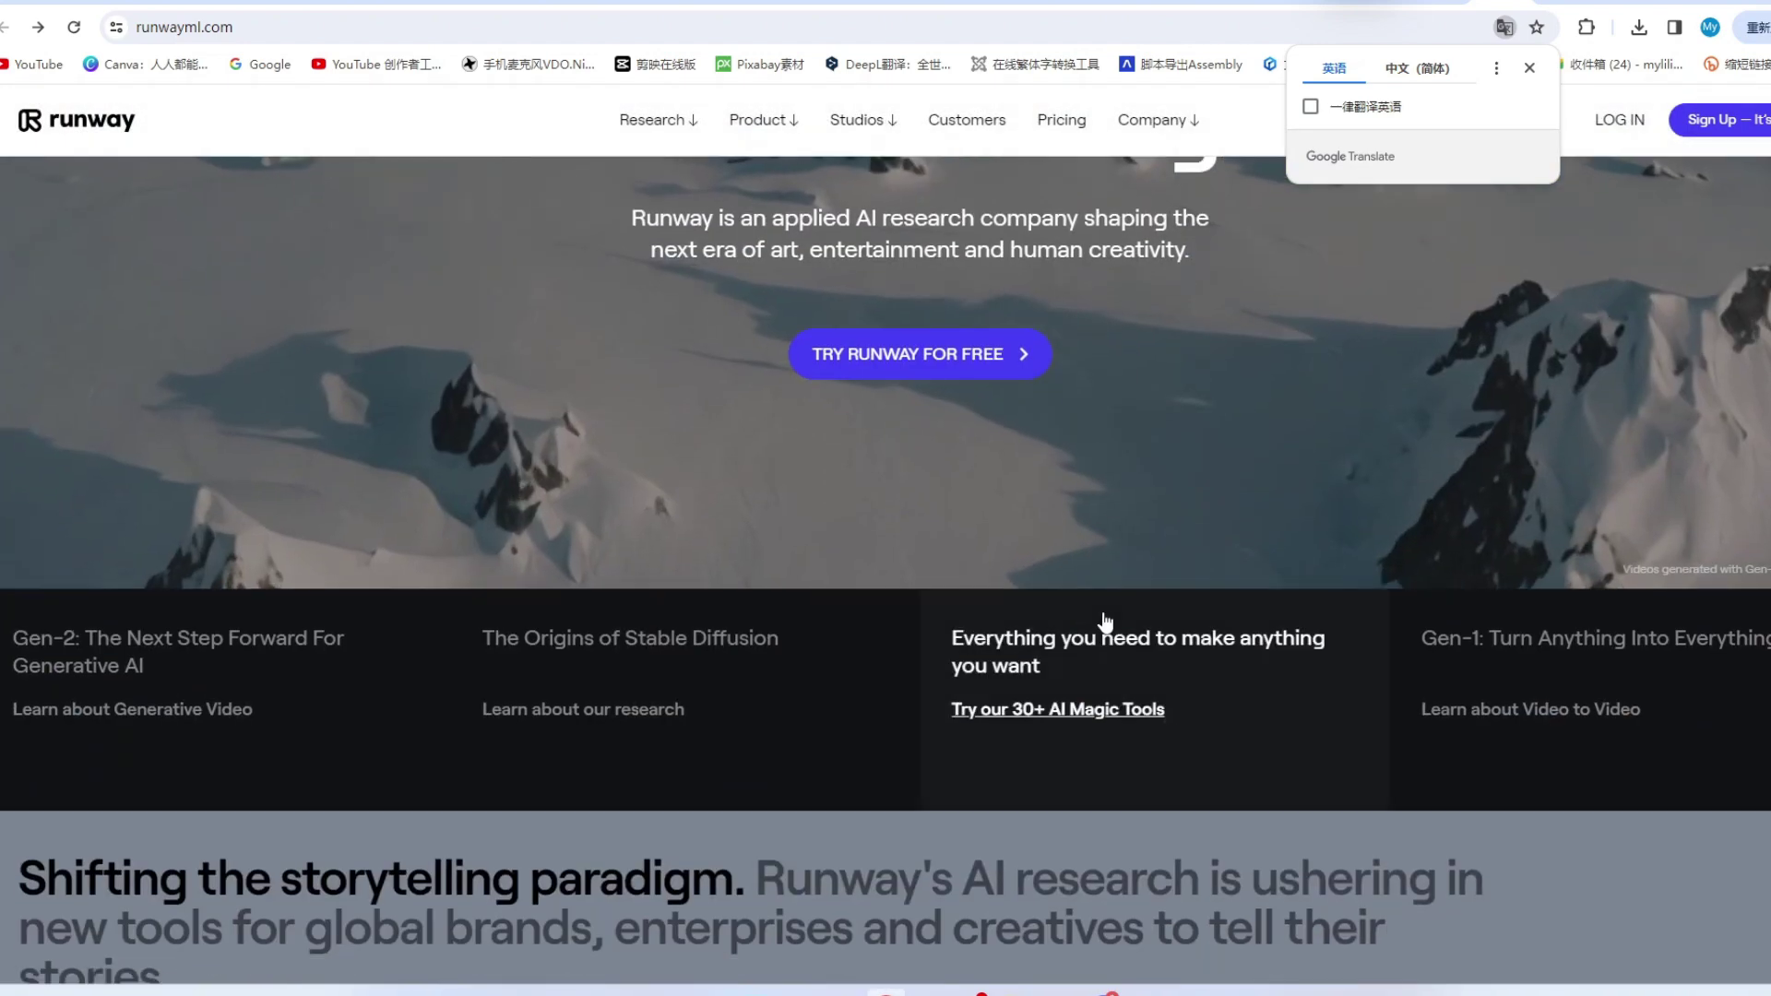
{"action": "scroll", "coordinate": [1242, 615], "scroll_direction": "down", "scroll_amount": 6}
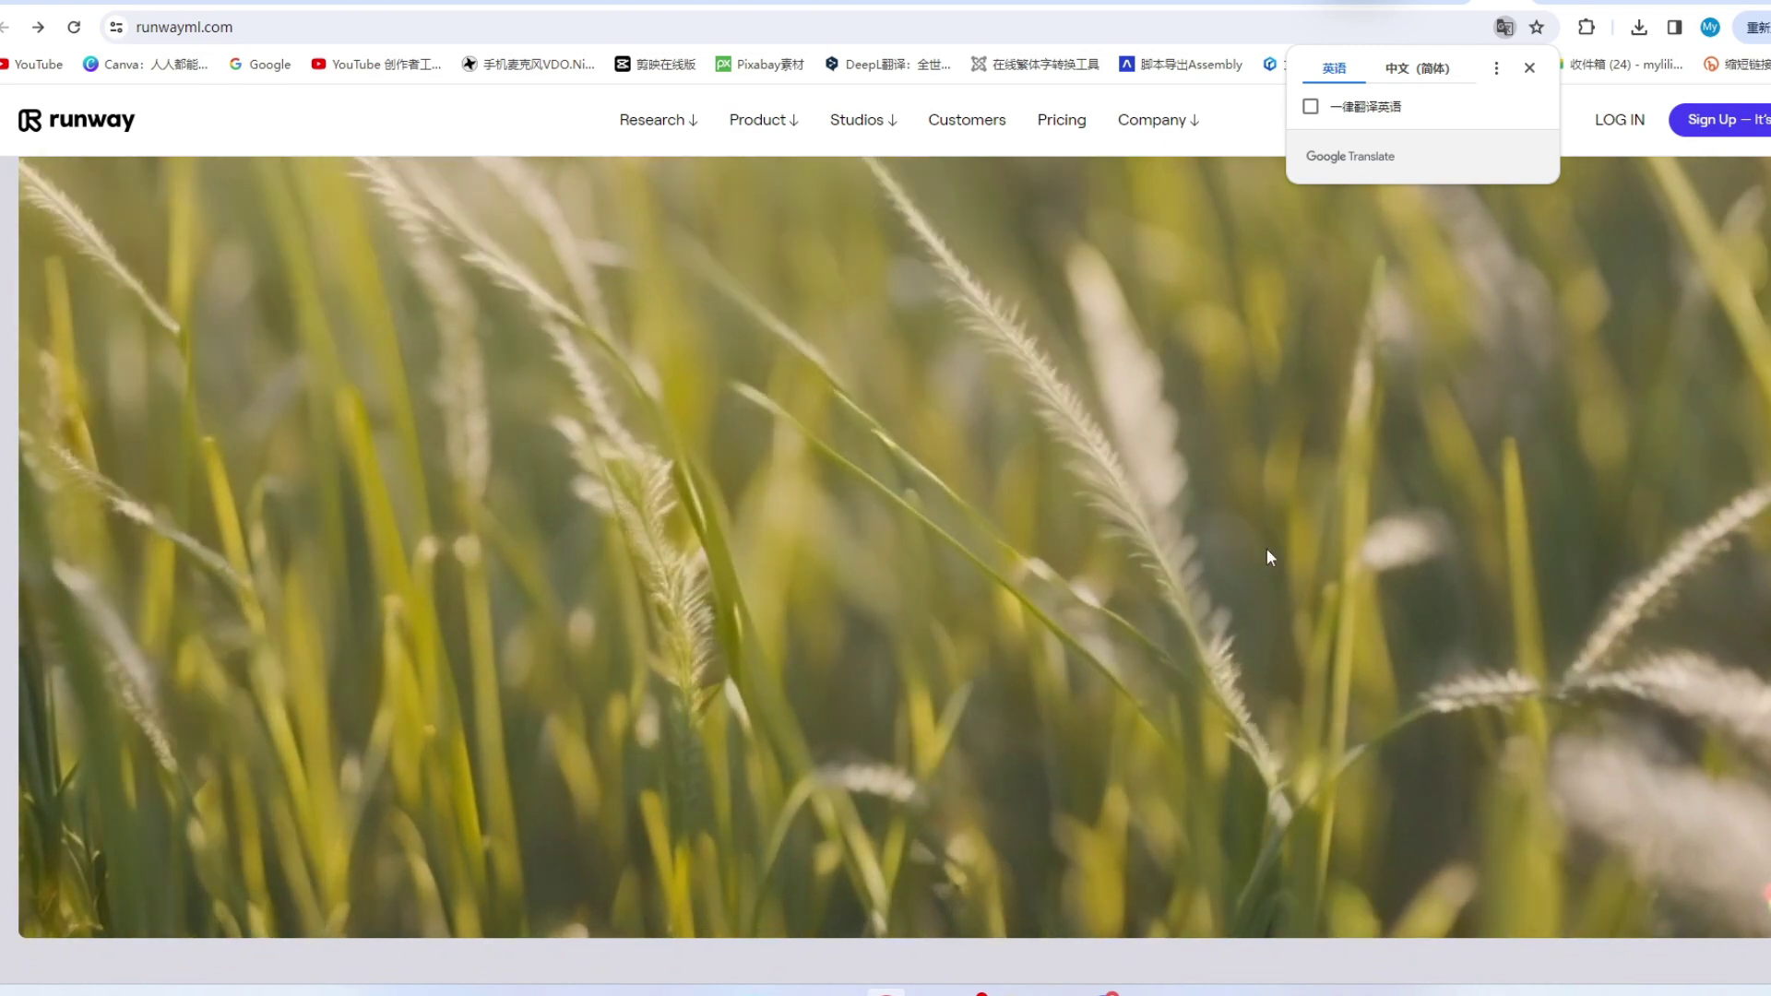
{"action": "scroll", "coordinate": [1270, 555], "scroll_direction": "down", "scroll_amount": 4}
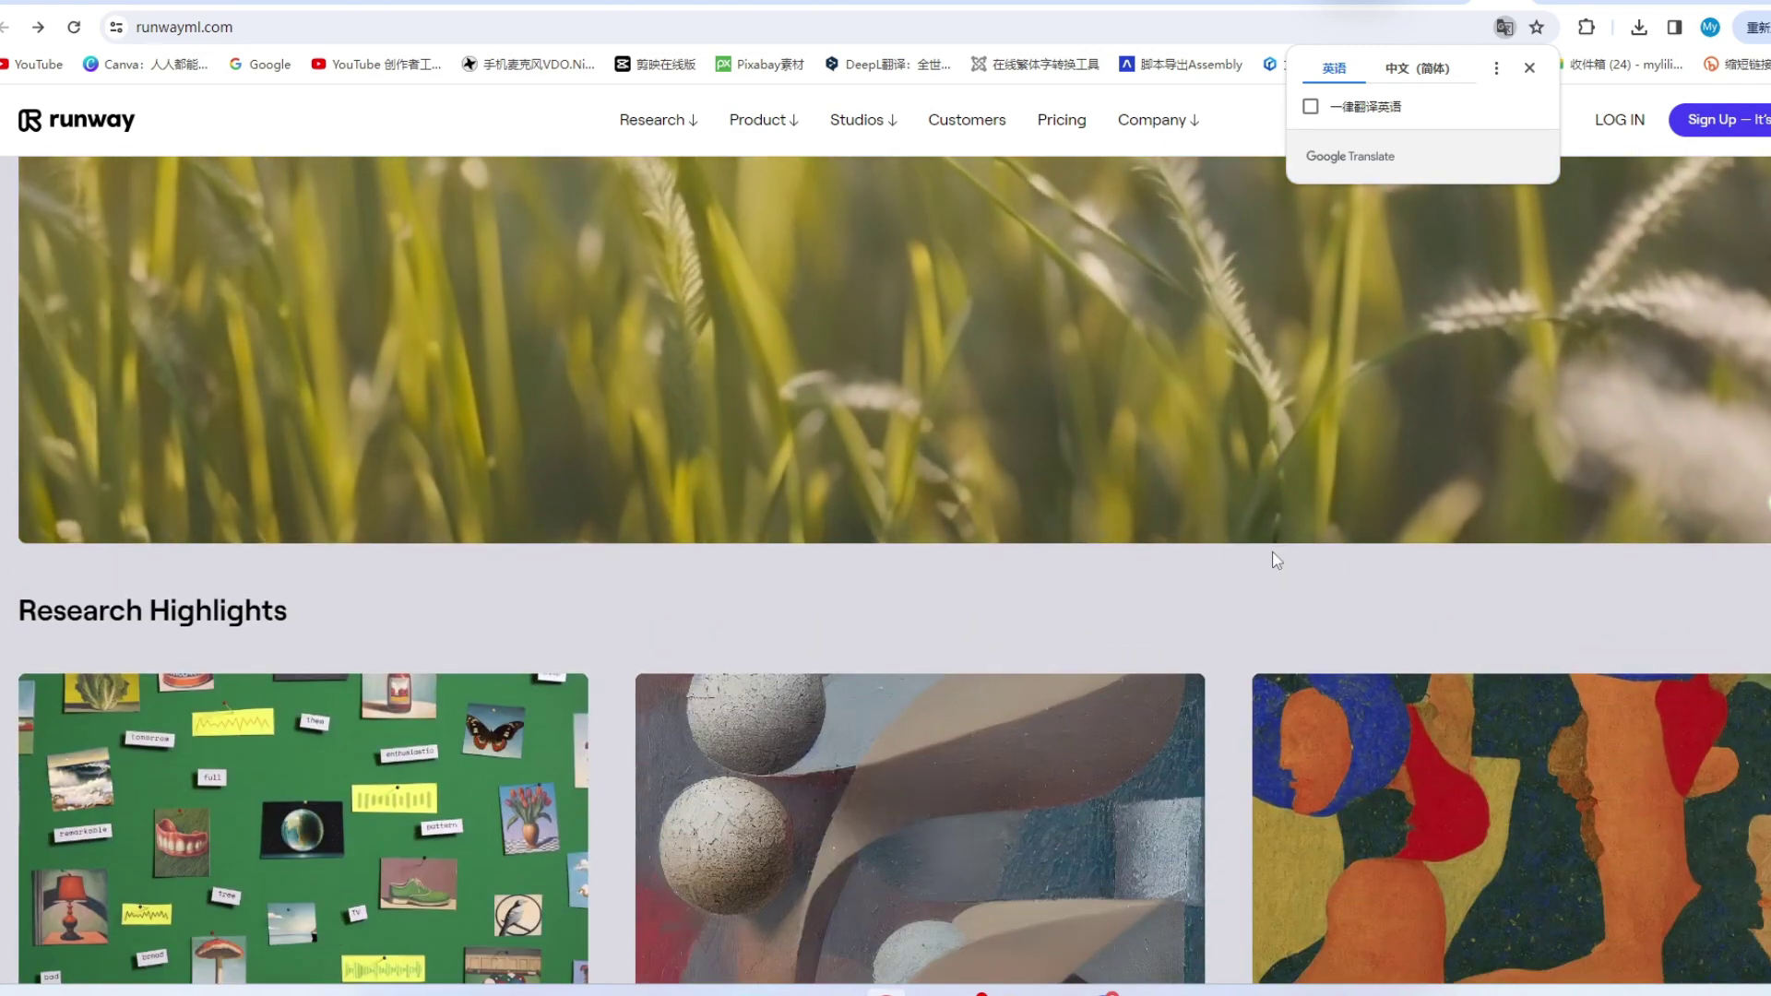
{"action": "scroll", "coordinate": [1266, 550], "scroll_direction": "up", "scroll_amount": 15}
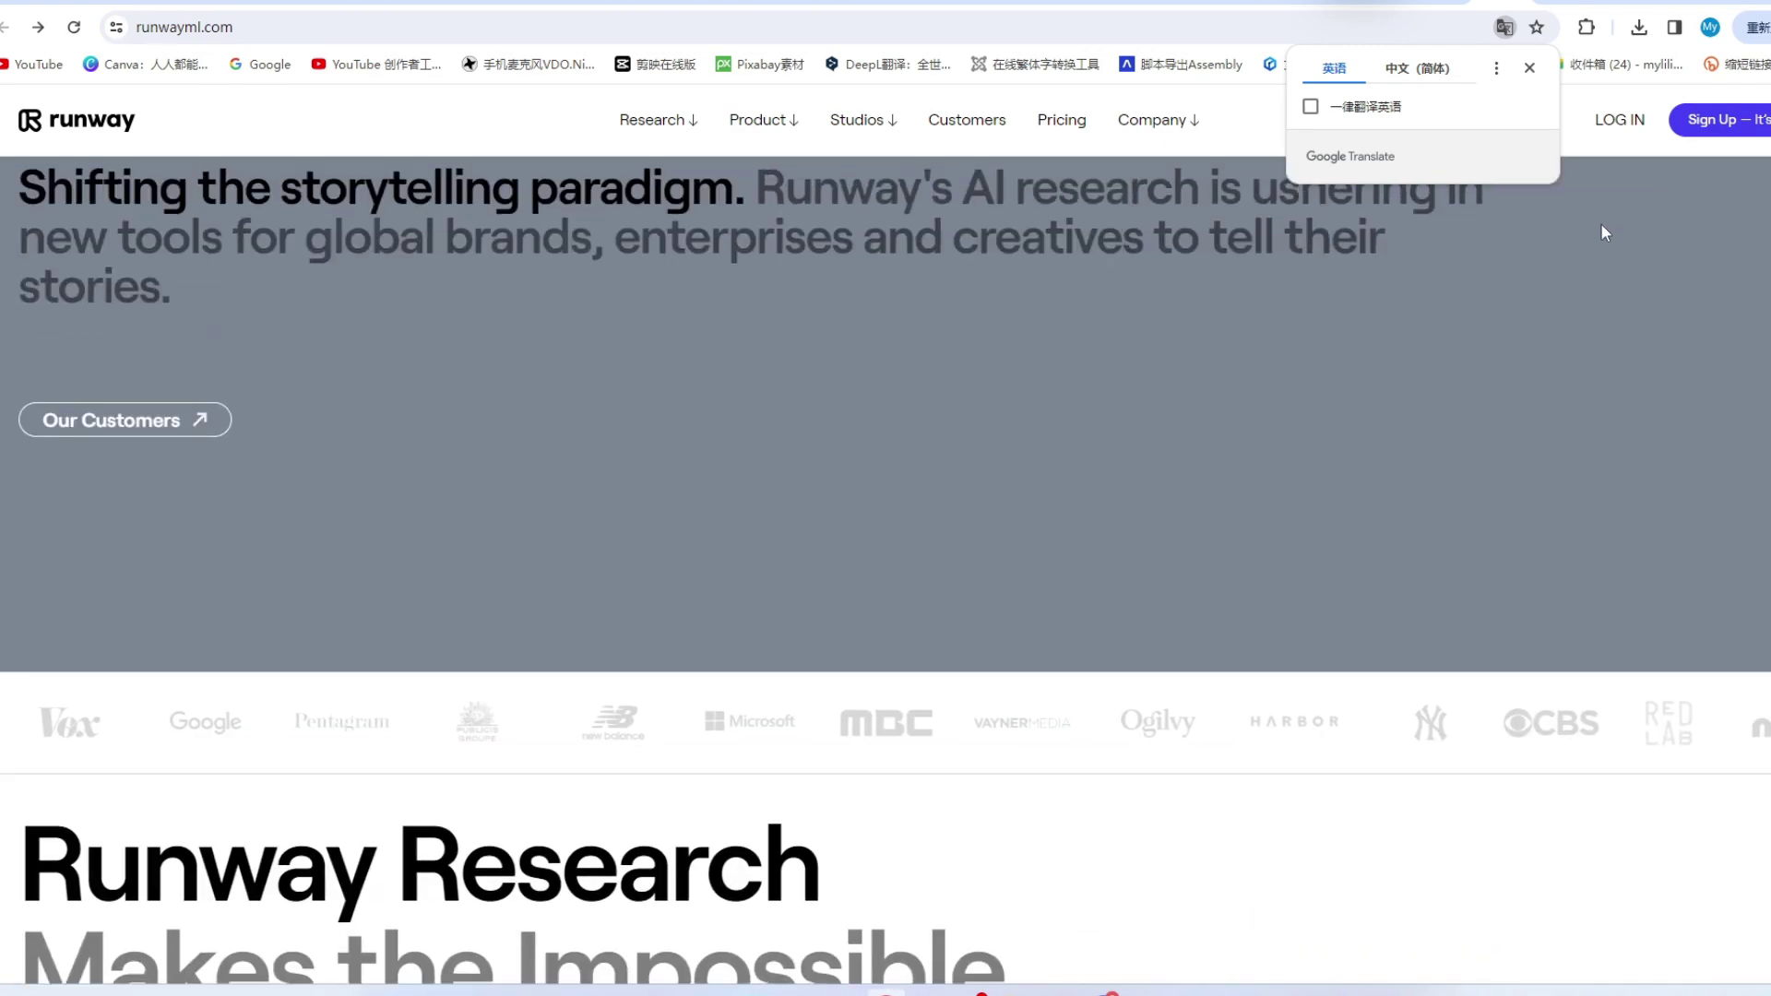
{"action": "key", "text": "F5"}
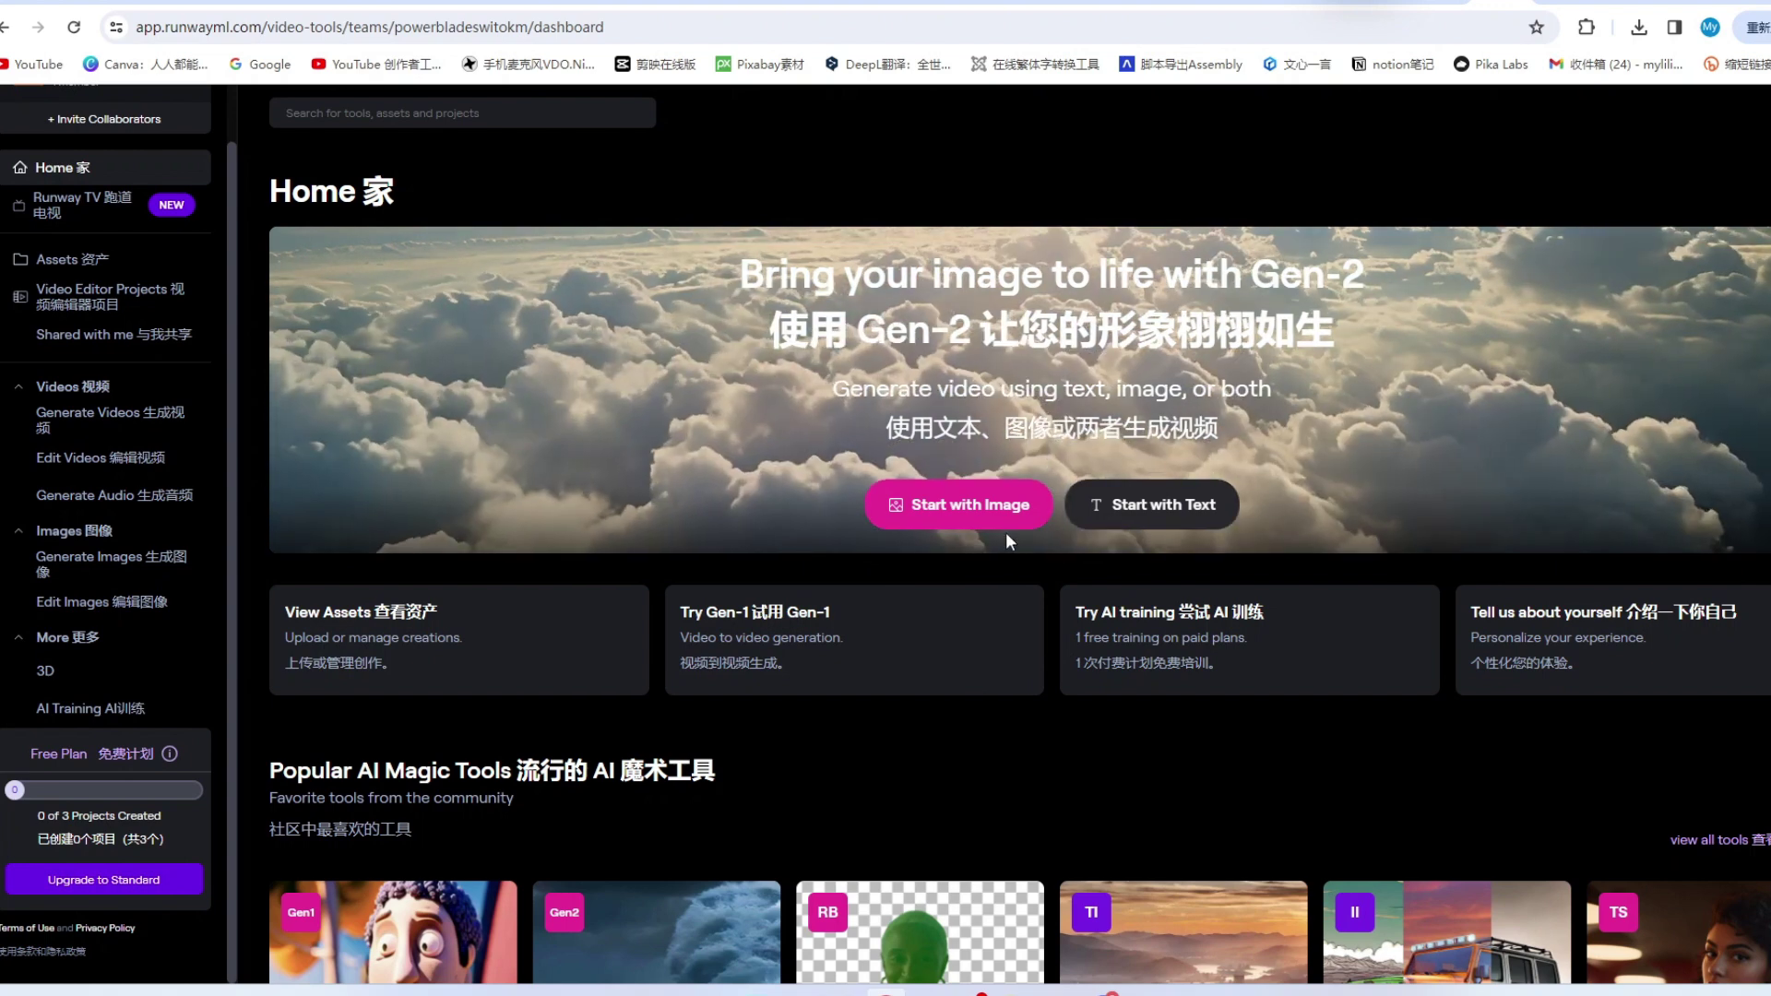
{"action": "left_click", "coordinate": [963, 505]}
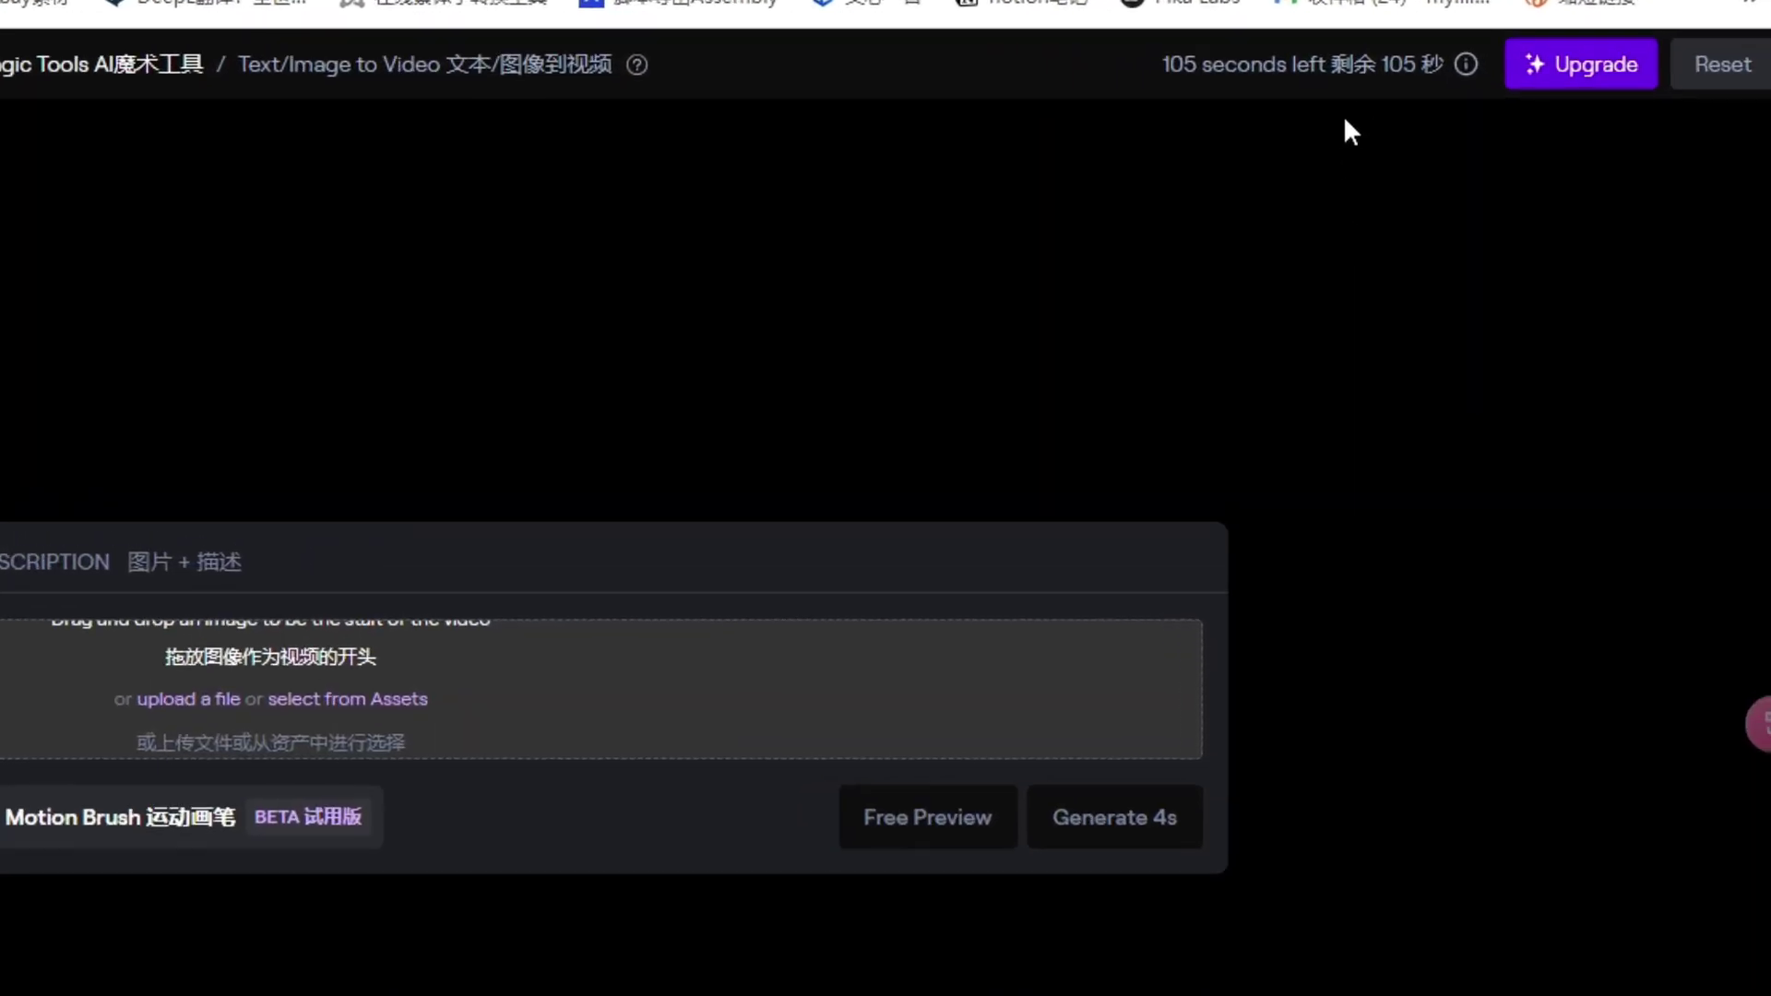
{"action": "mouse_move", "coordinate": [1360, 70]}
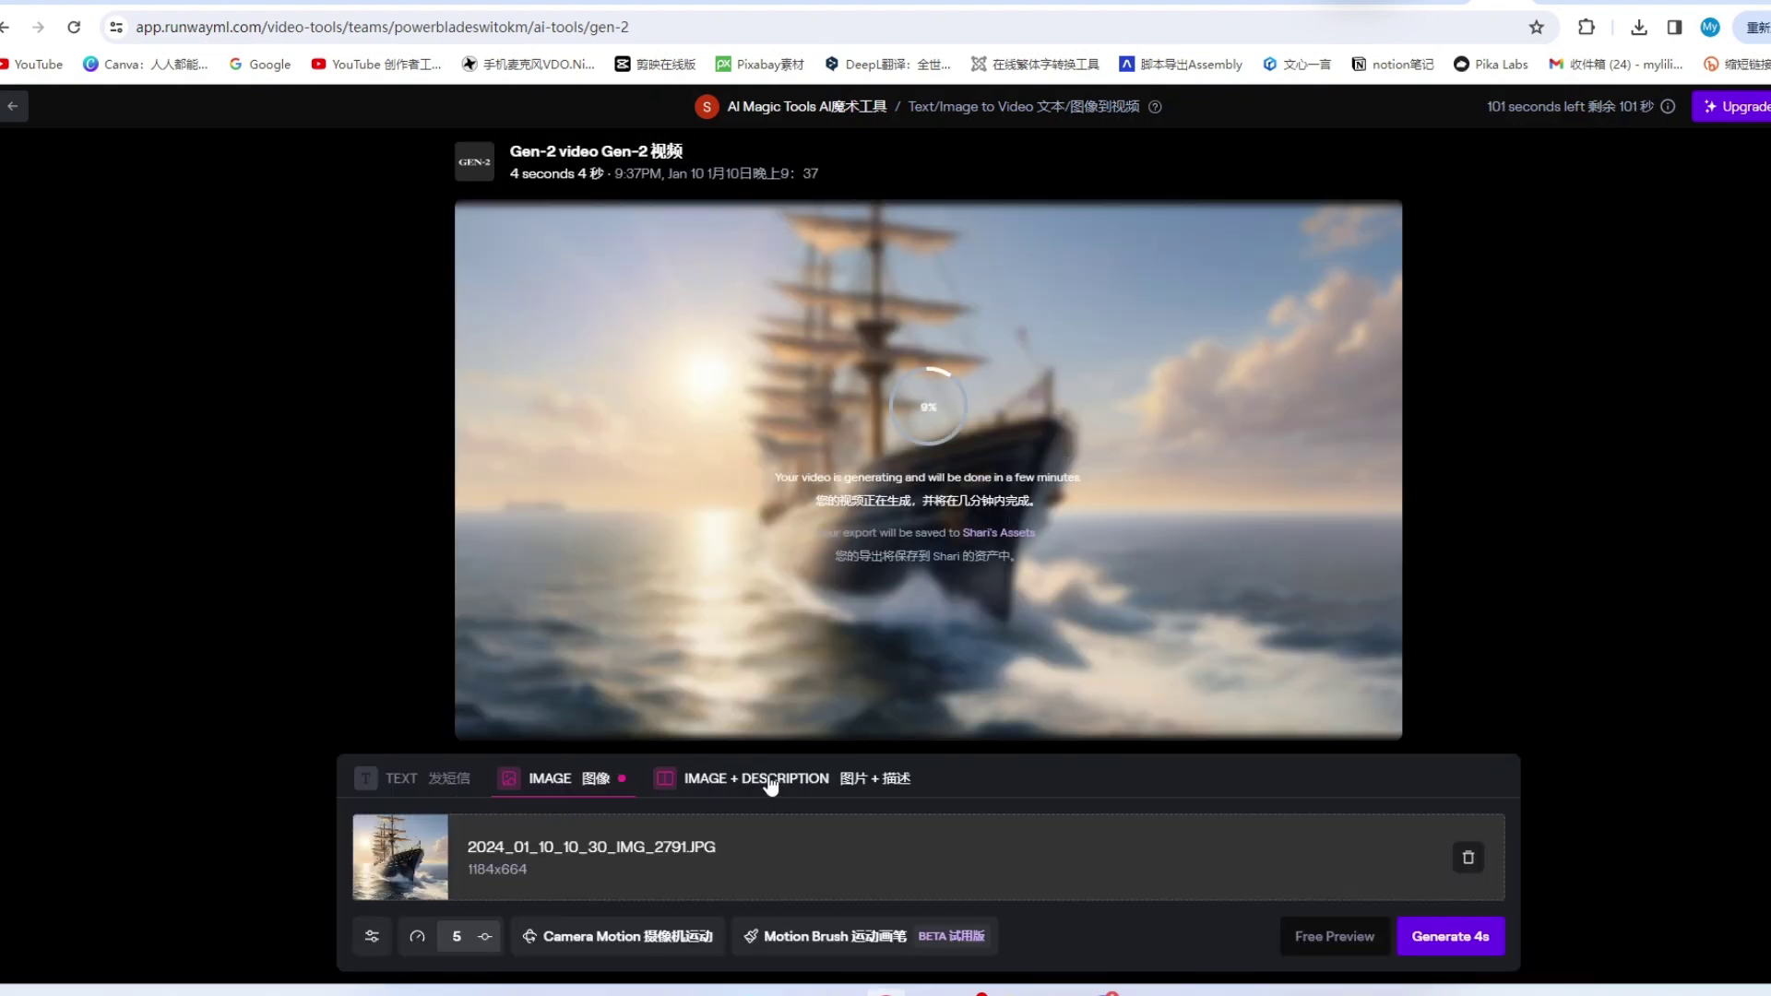
Step: Generate a 4-second video from the astronaut image with the description "Keep the environment immobile and let people walk" and general motion 7
{"action": "left_click", "coordinate": [779, 782]}
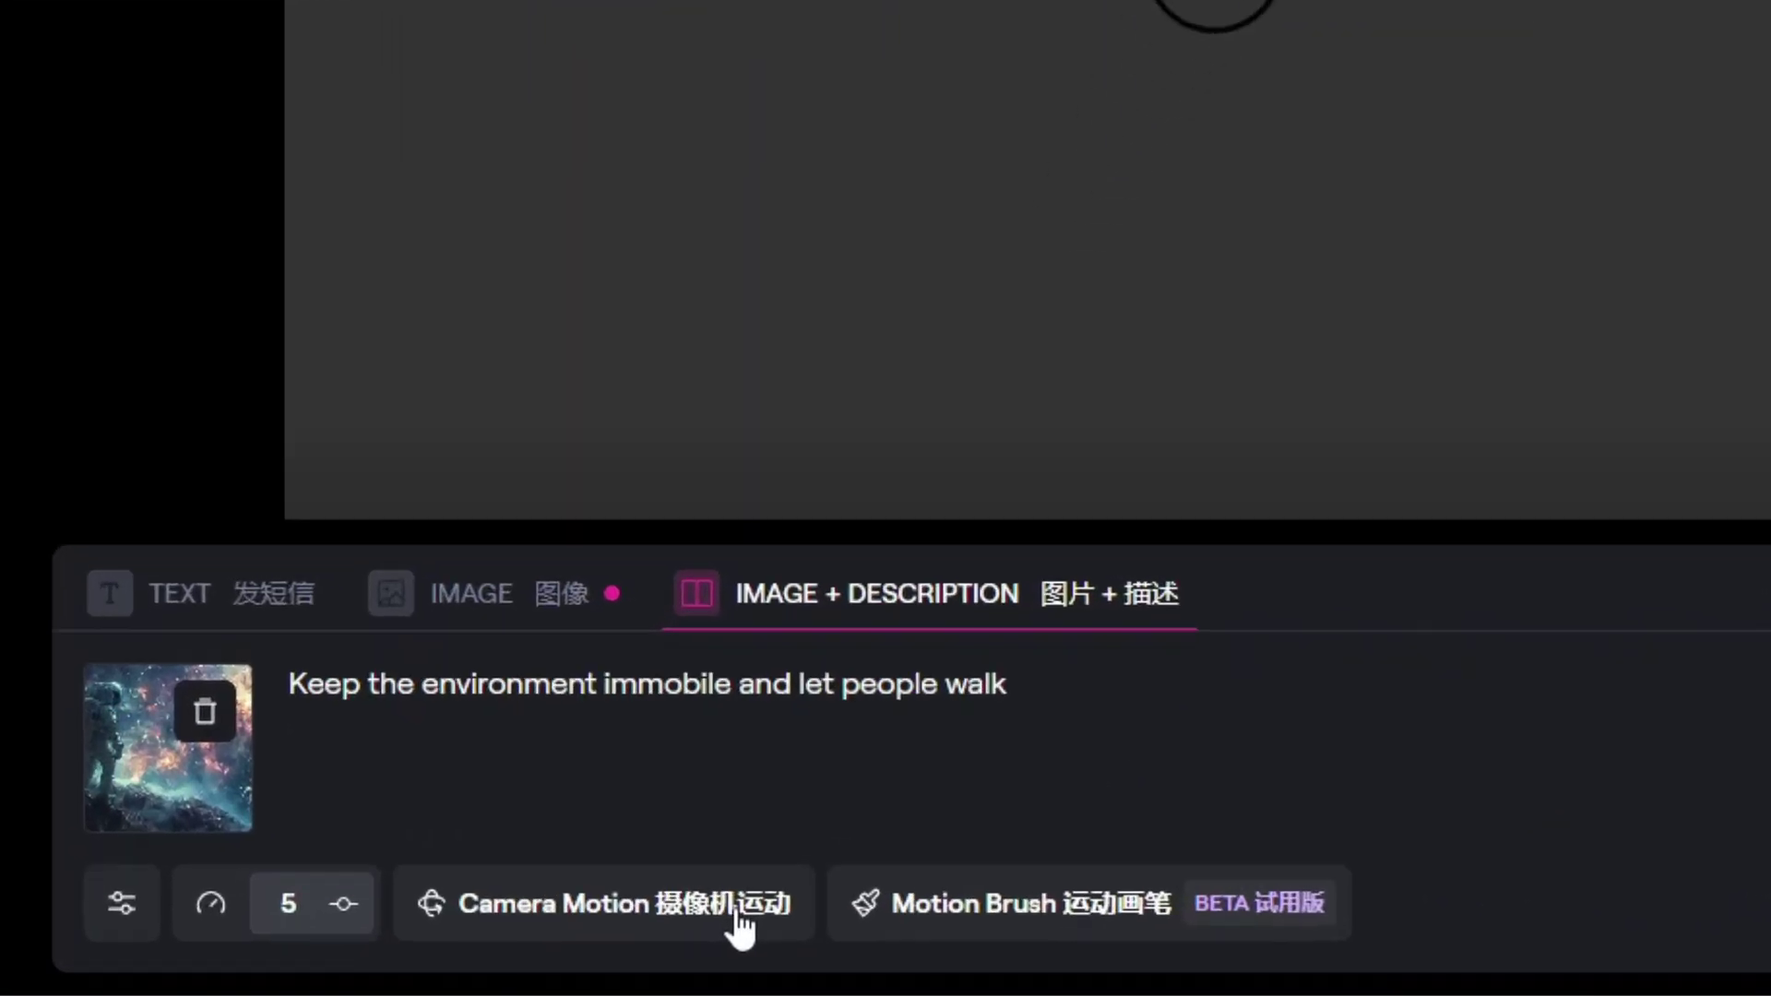
{"action": "left_click", "coordinate": [684, 938]}
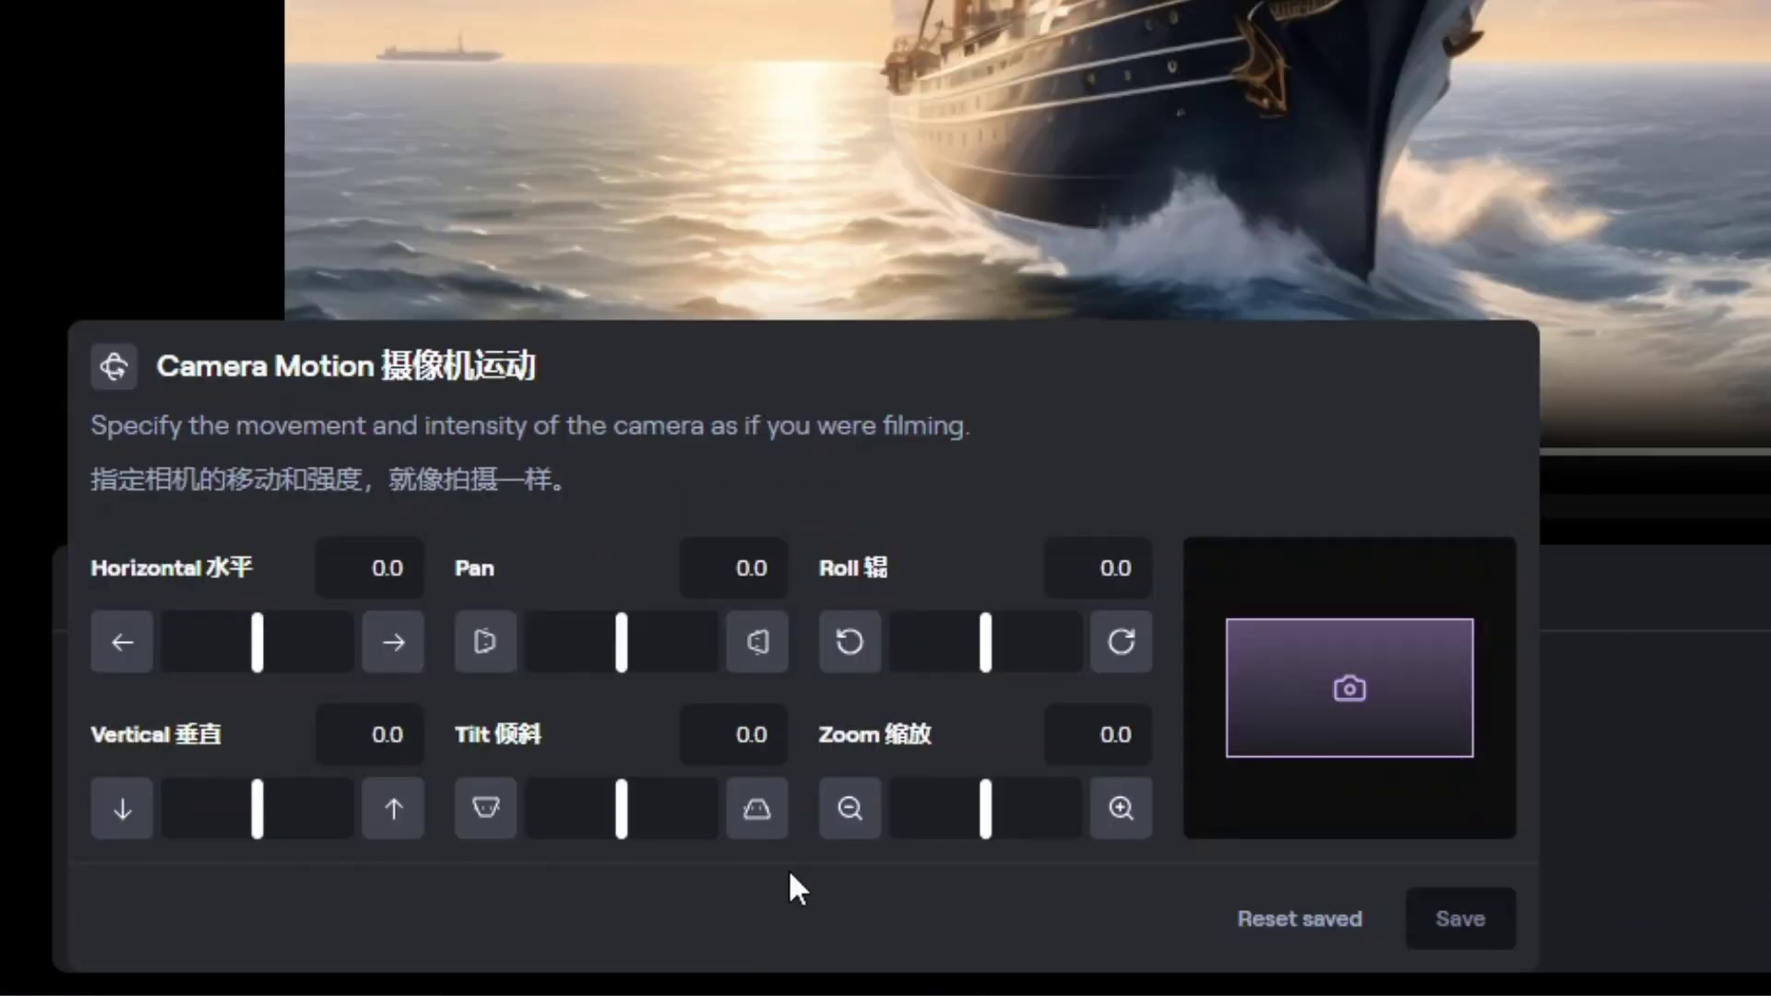
{"action": "left_click", "coordinate": [865, 937]}
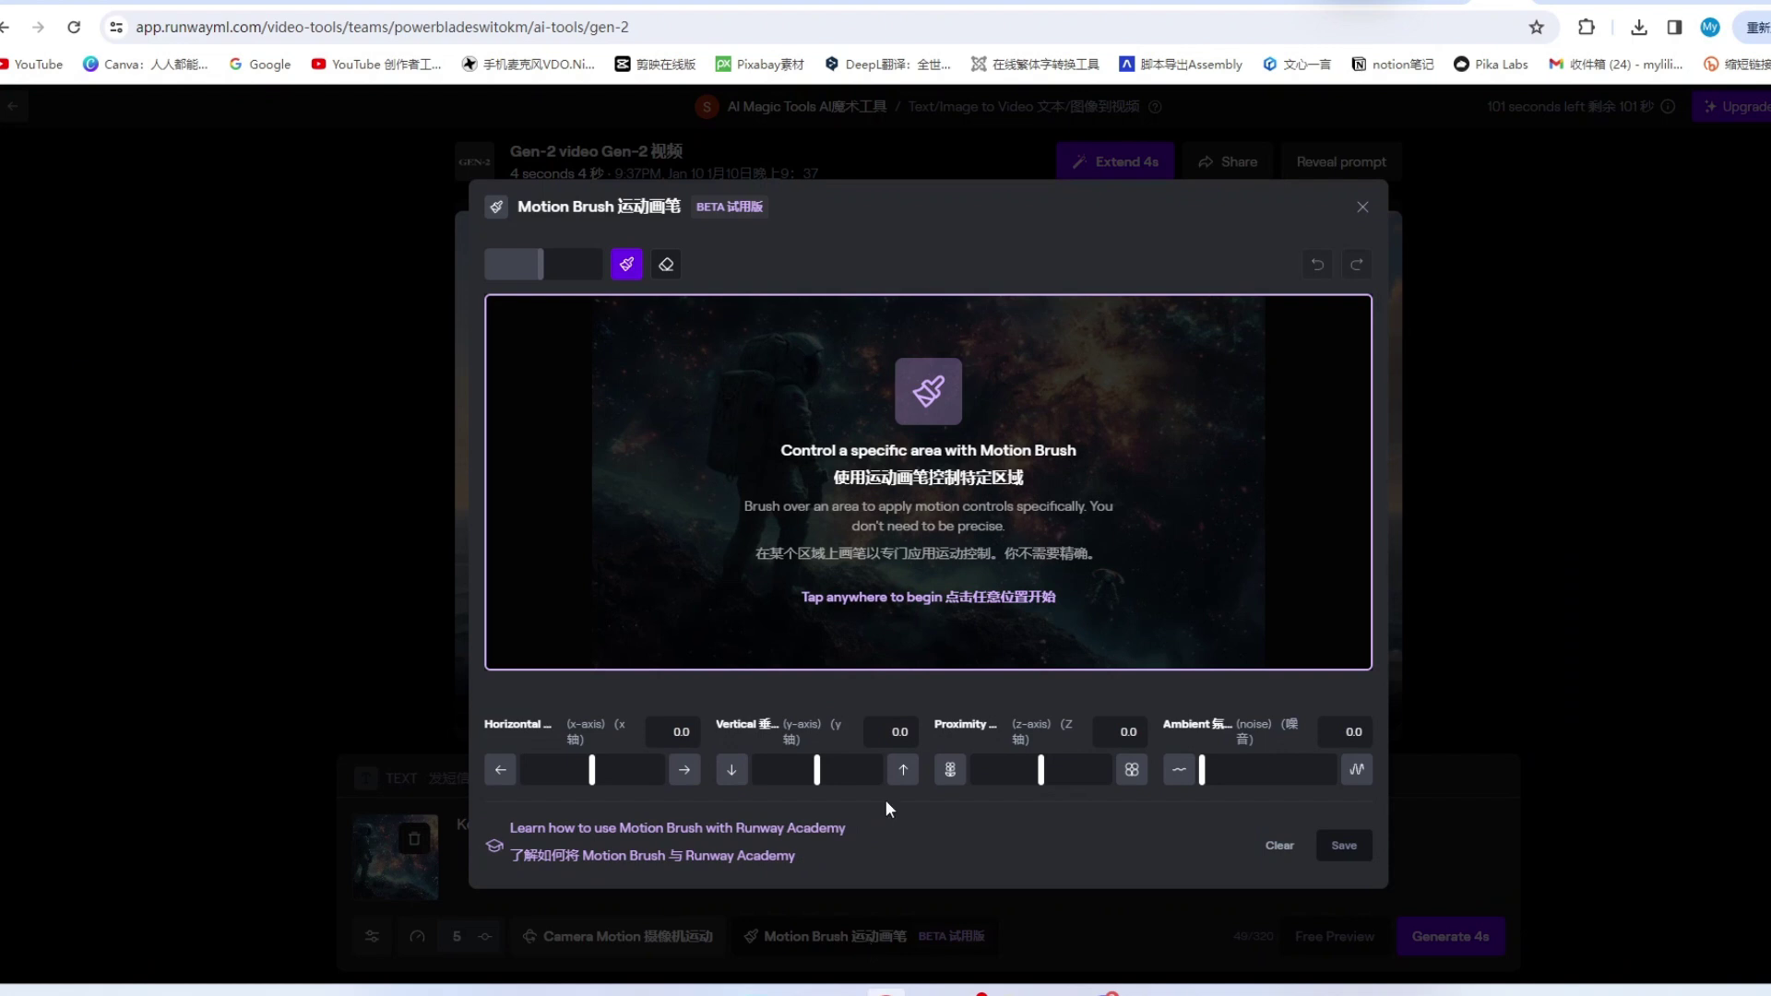
{"action": "left_click", "coordinate": [481, 941]}
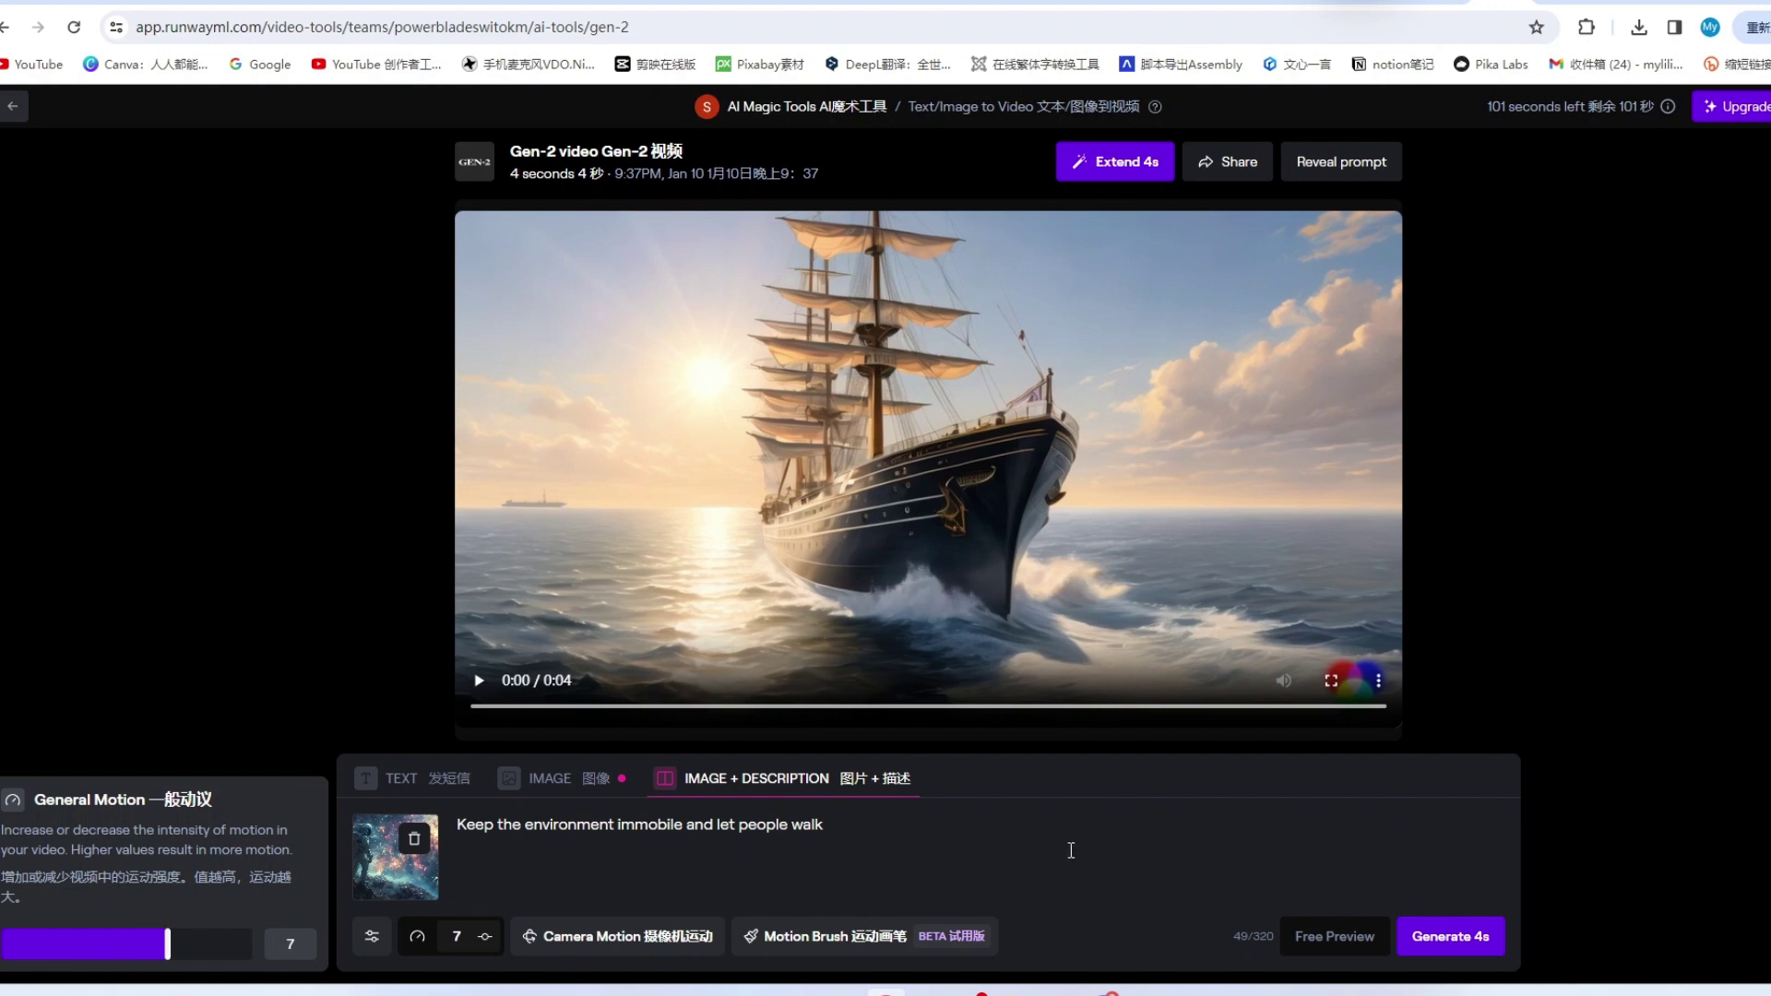
{"action": "left_click", "coordinate": [1105, 850]}
{"action": "left_click", "coordinate": [1457, 941]}
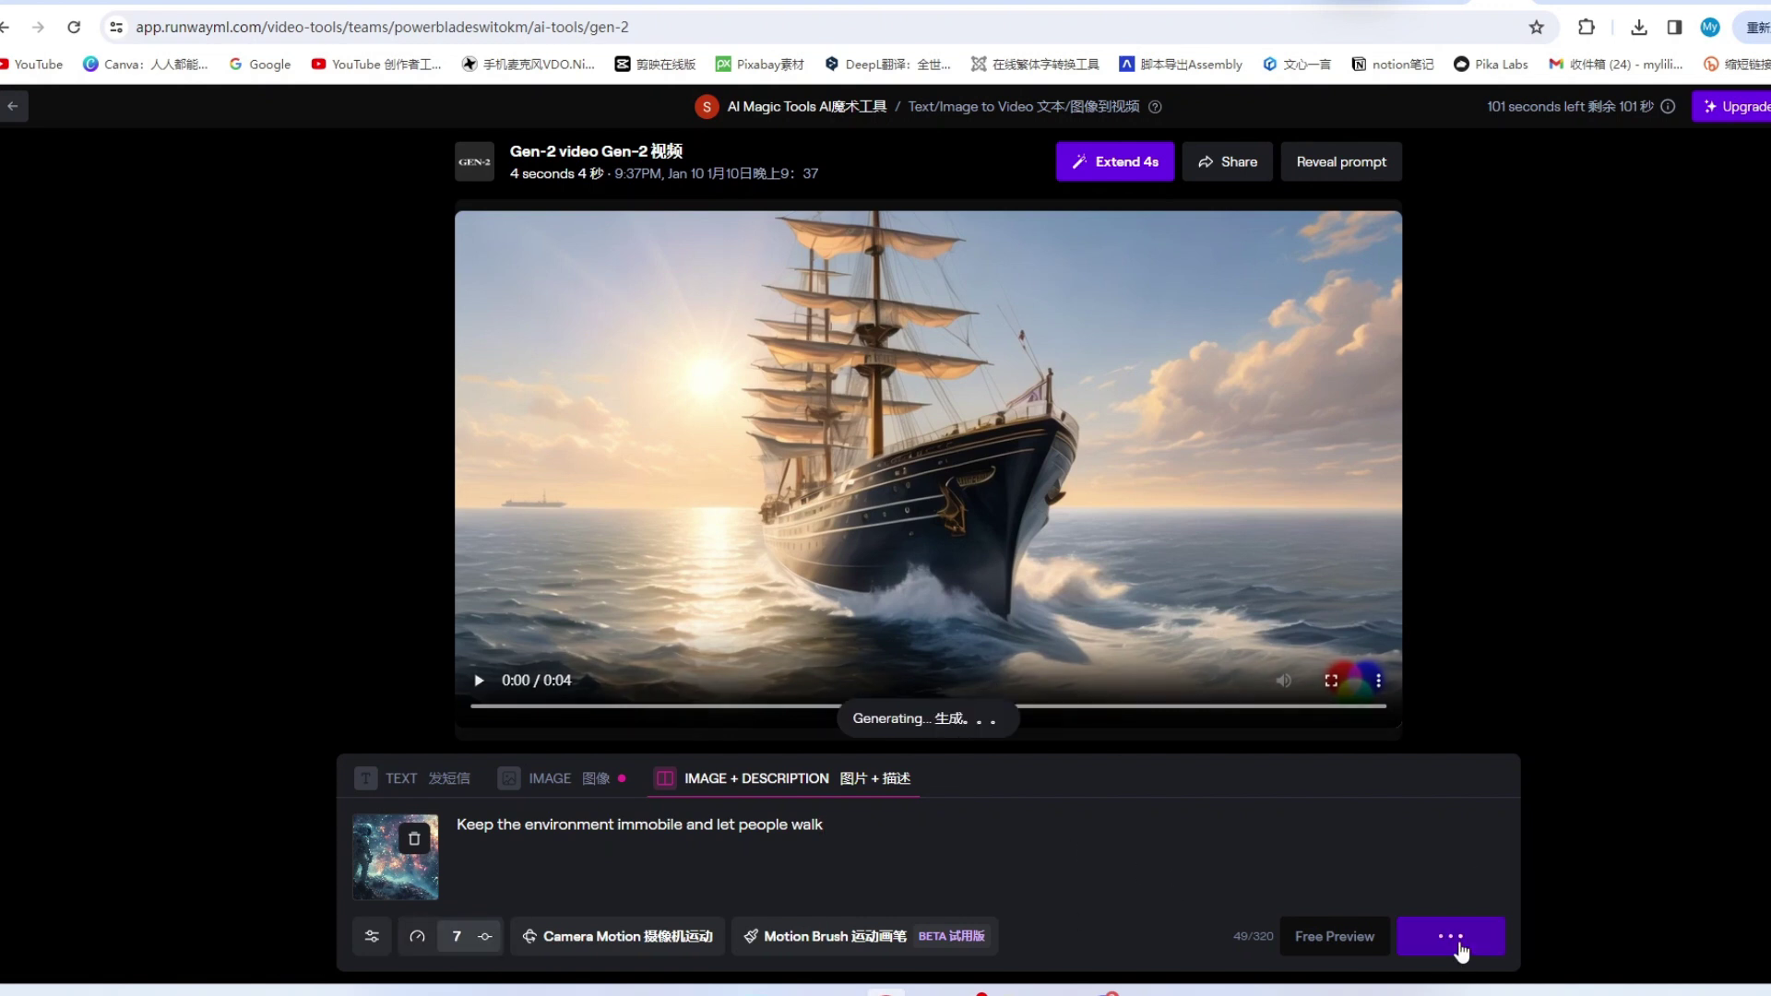
Step: Play the generated sailing ship video in full screen and download it
{"action": "left_click", "coordinate": [1330, 684]}
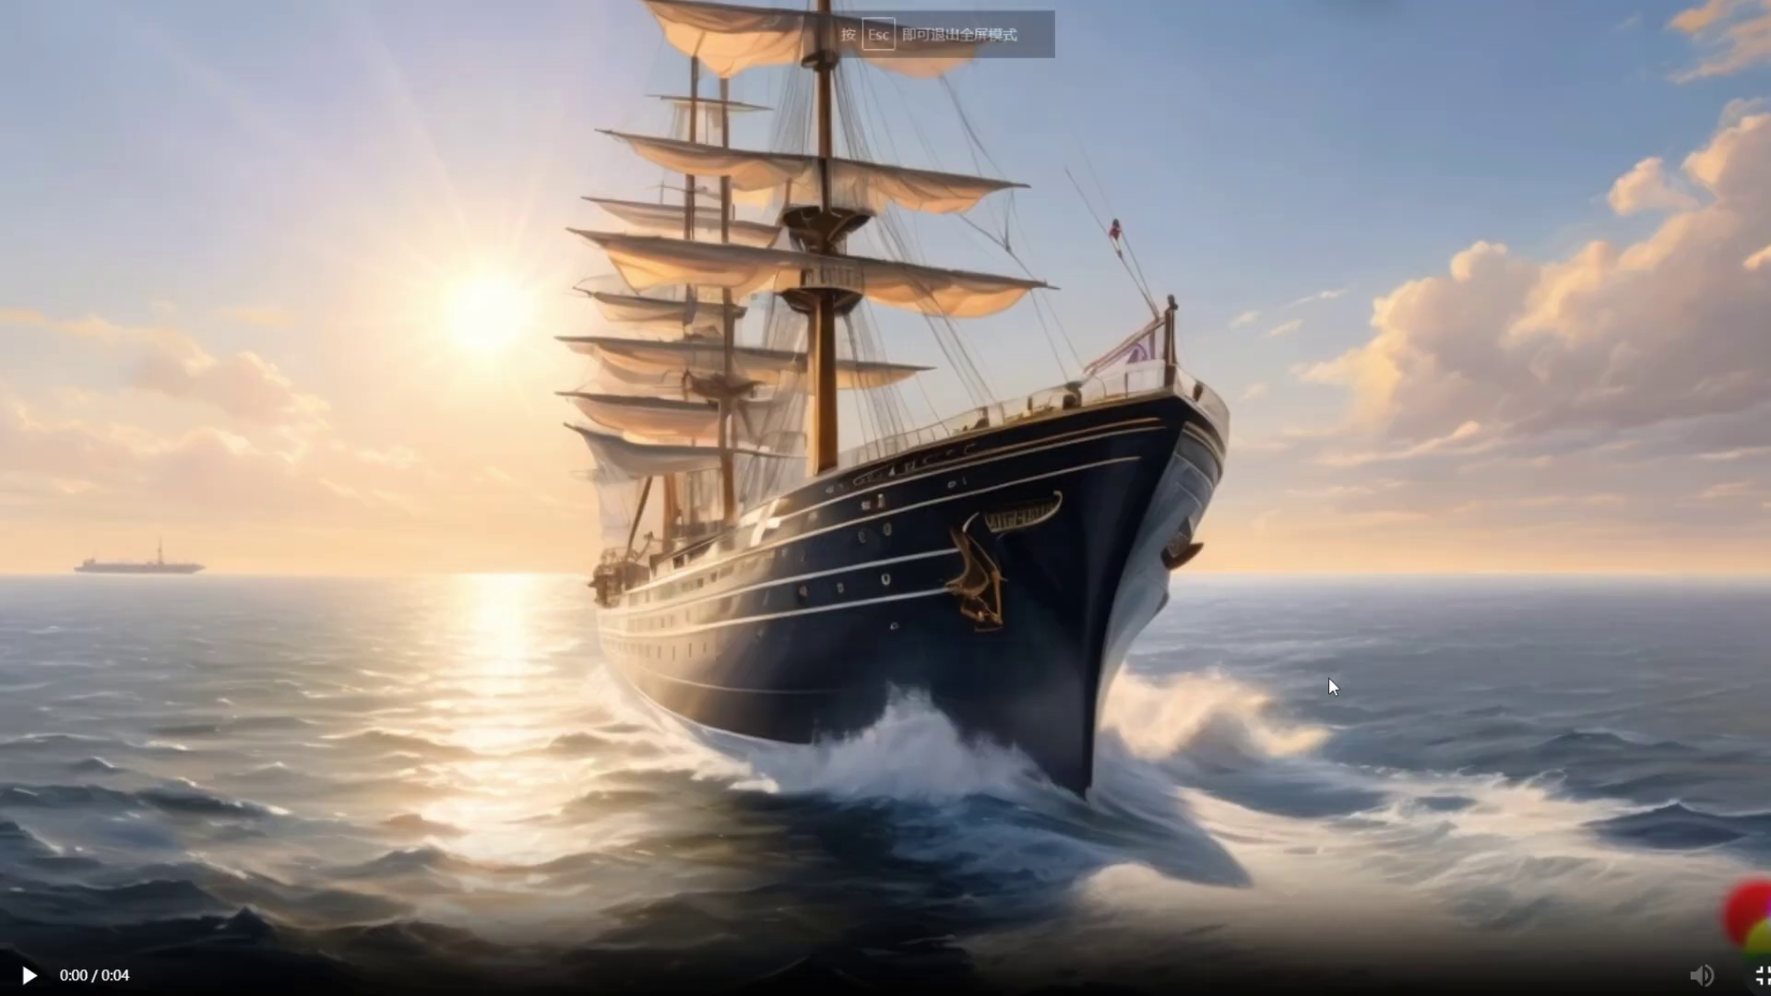
{"action": "left_click", "coordinate": [27, 976]}
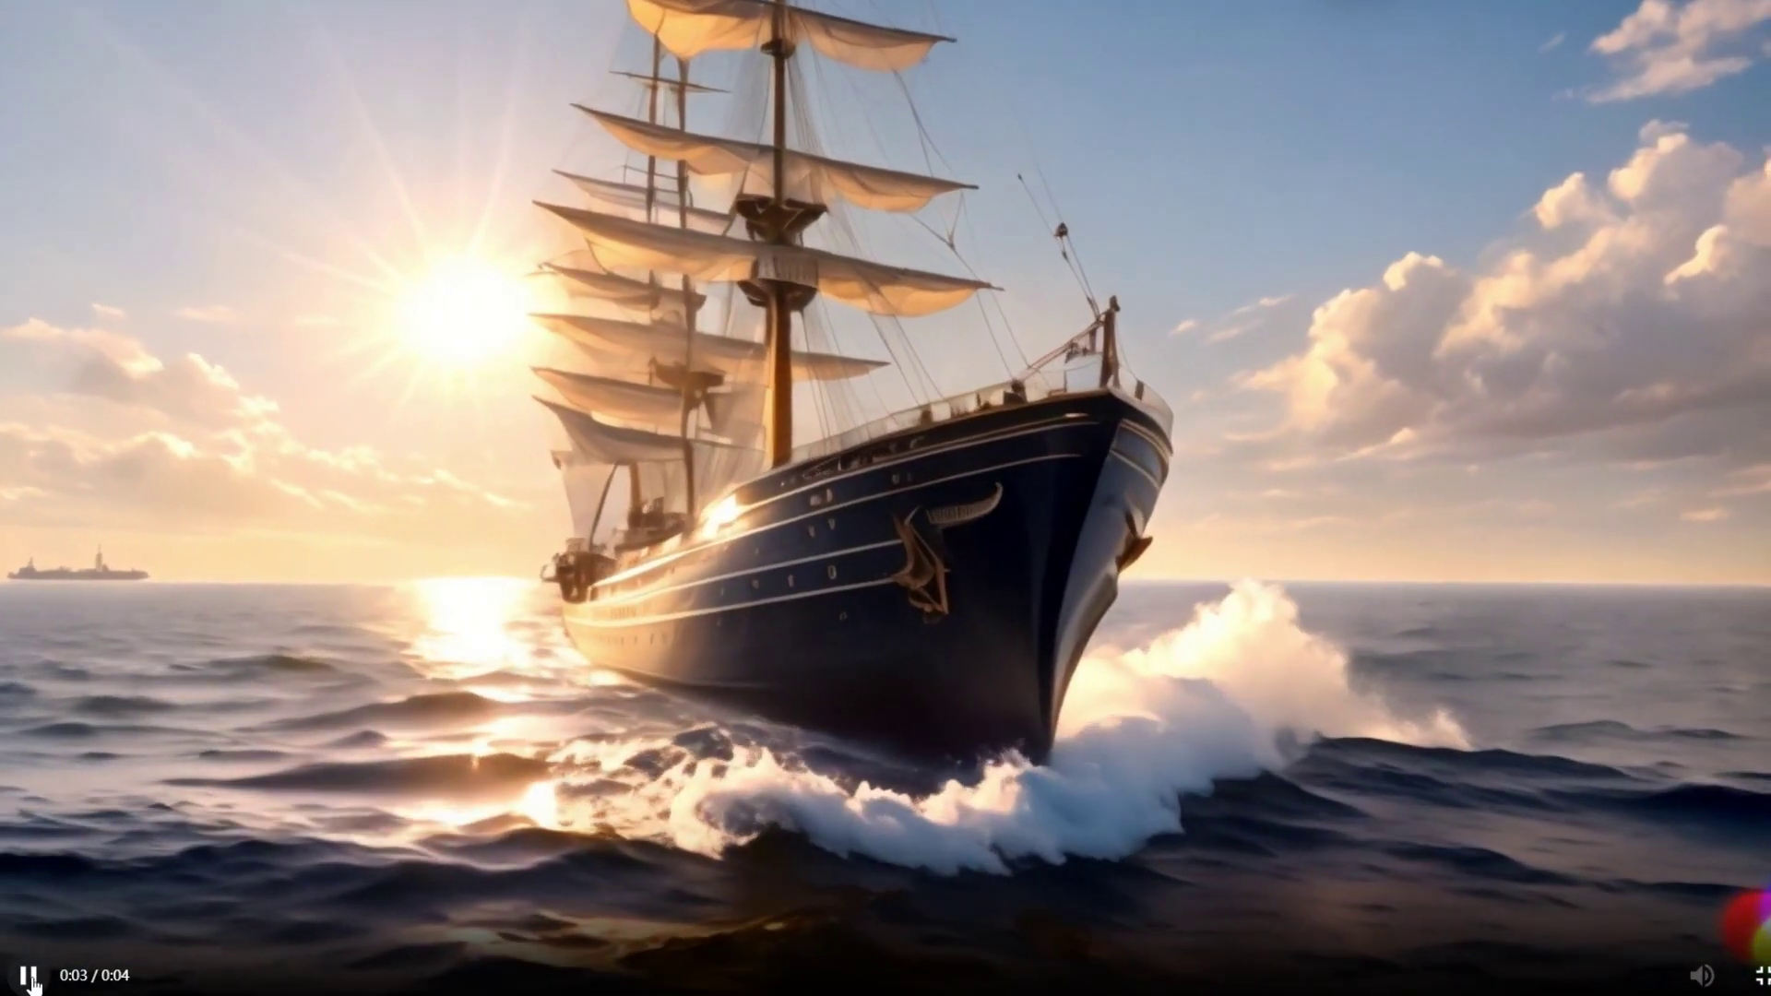
{"action": "key", "text": "Escape"}
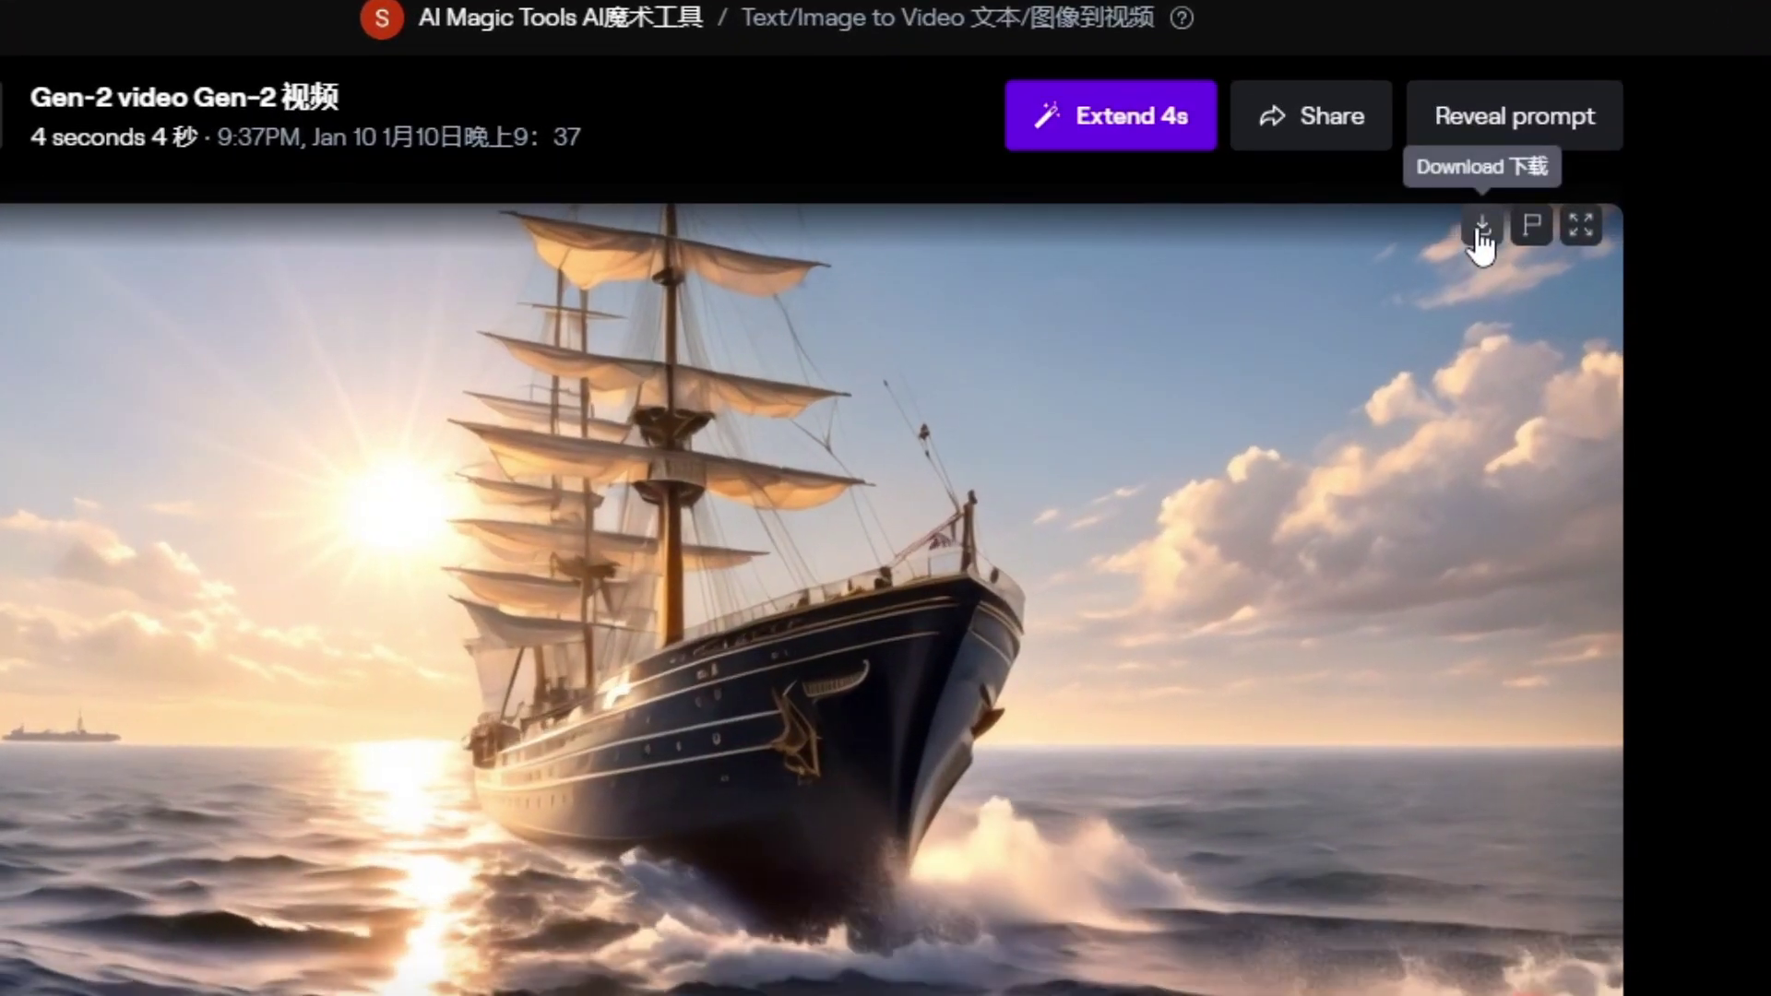
{"action": "left_click", "coordinate": [1322, 225]}
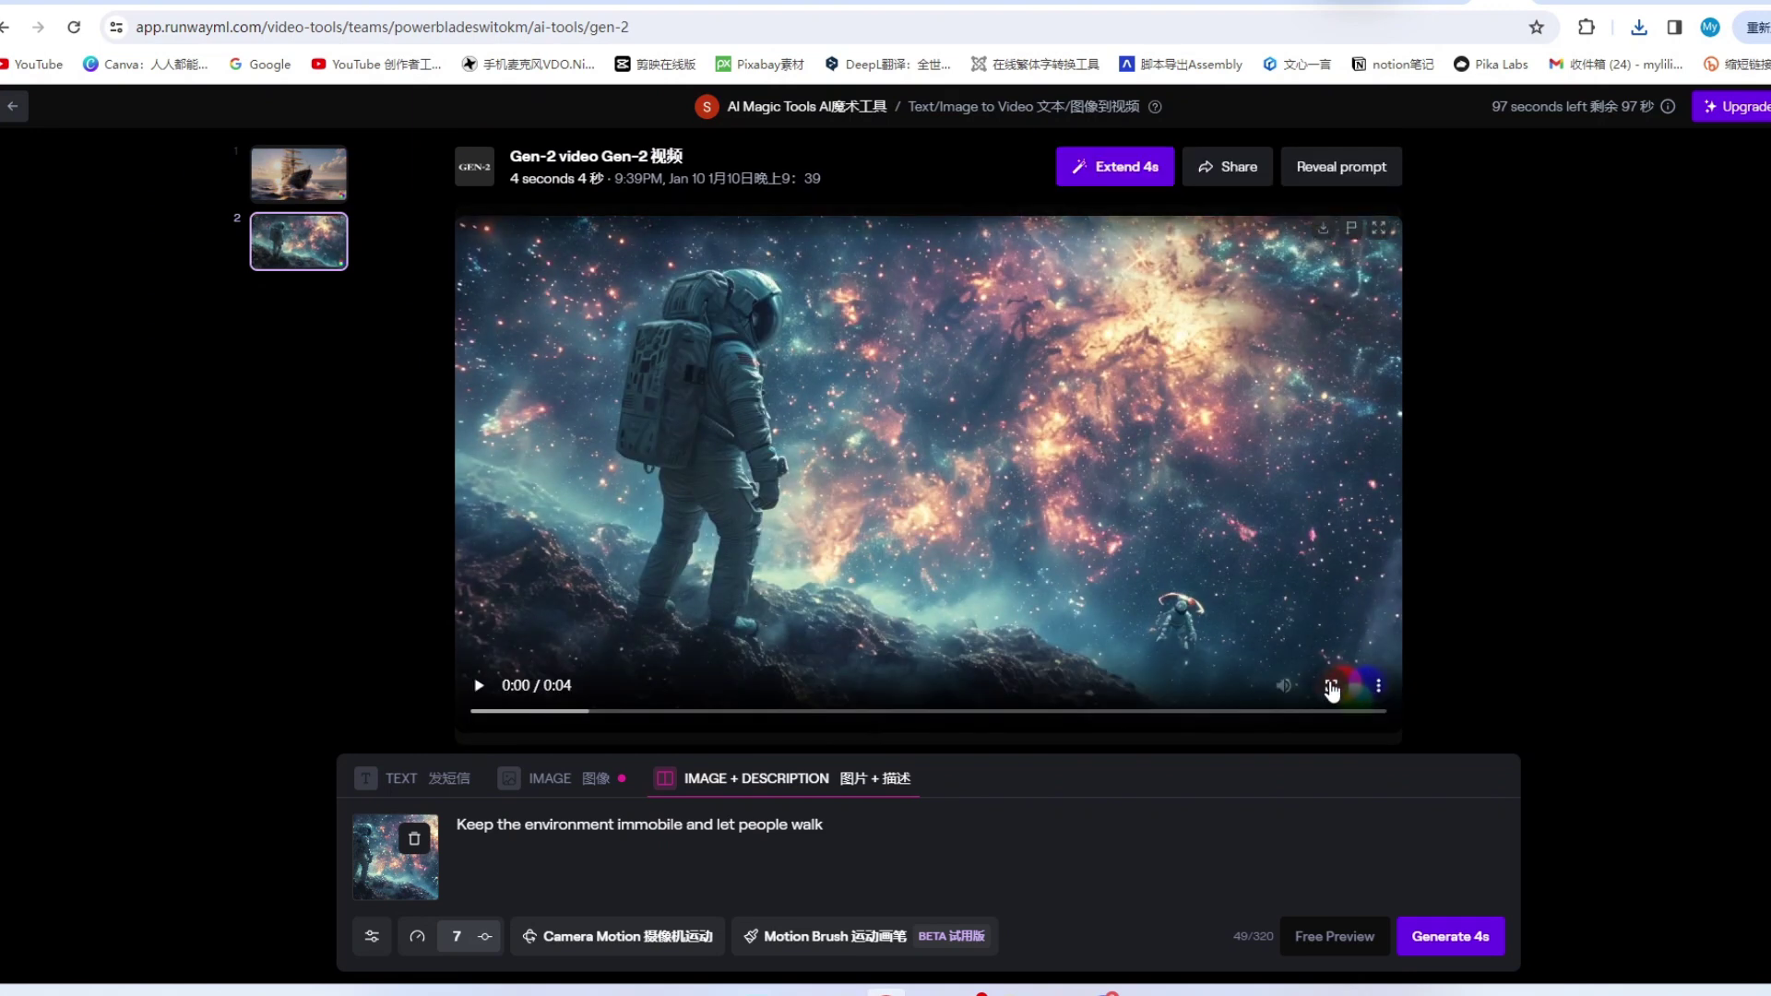
Step: Play the generated astronaut video in full screen
{"action": "left_click", "coordinate": [1331, 686]}
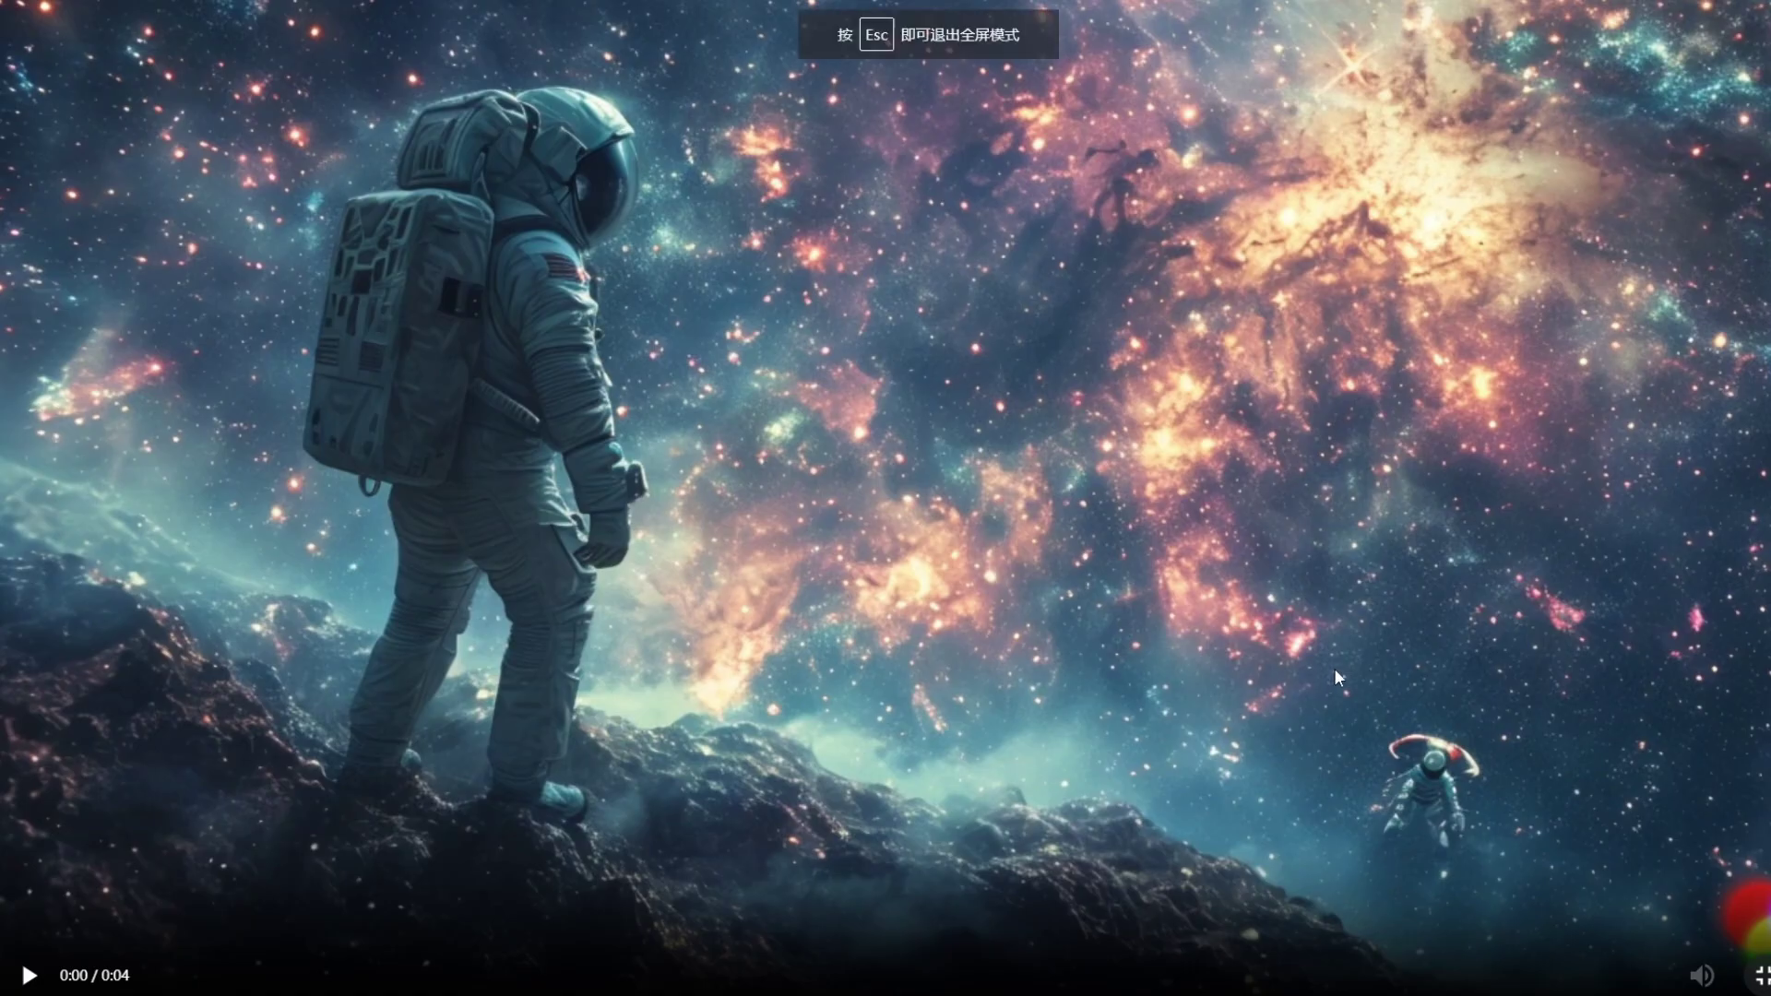
{"action": "left_click", "coordinate": [28, 975]}
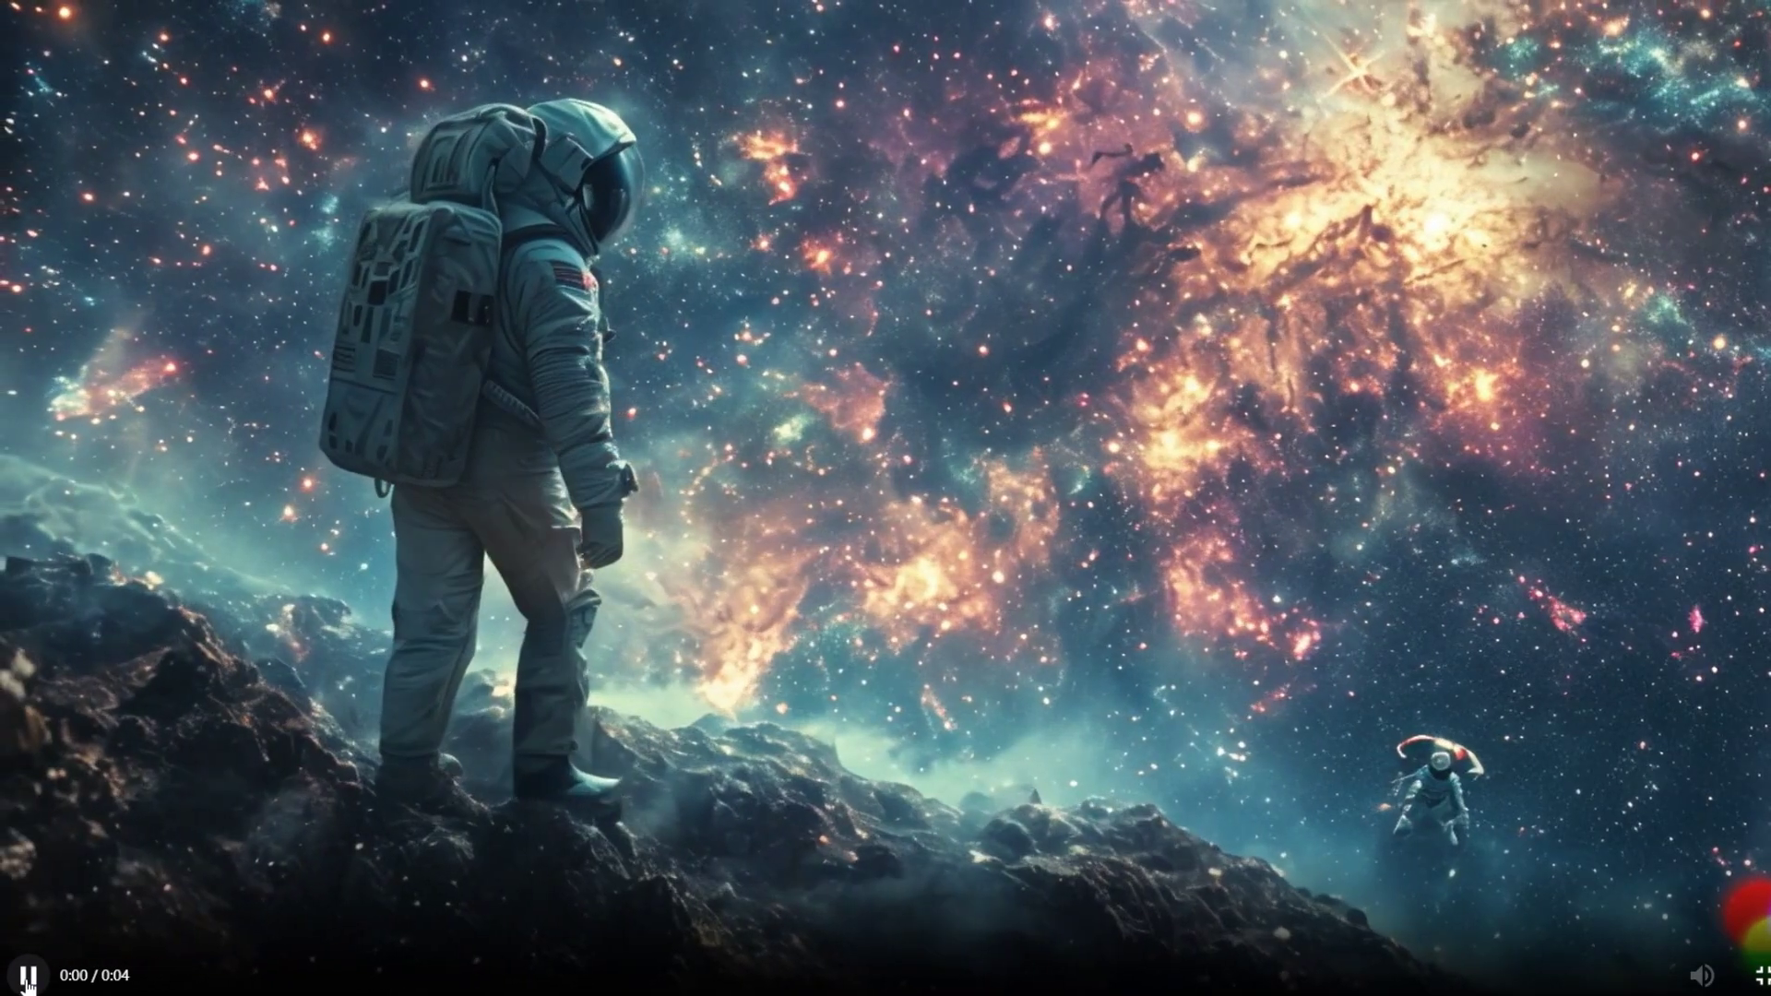
{"action": "key", "text": "Escape"}
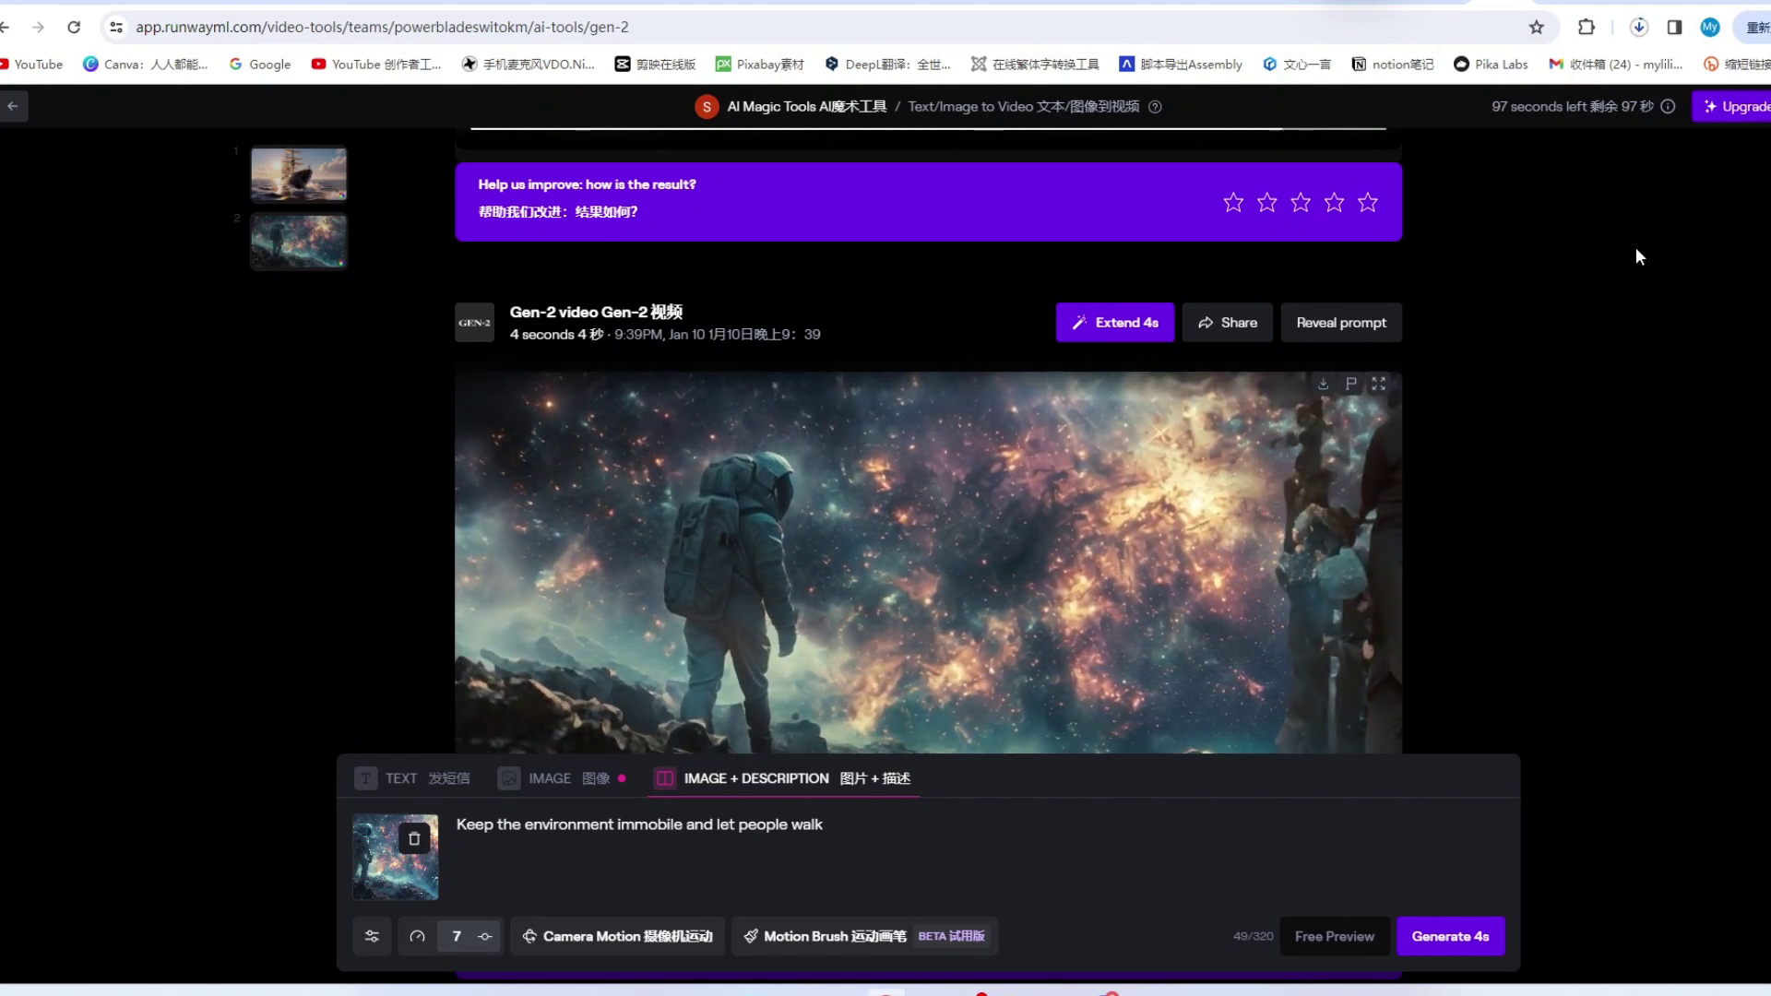
{"action": "mouse_move", "coordinate": [1630, 115]}
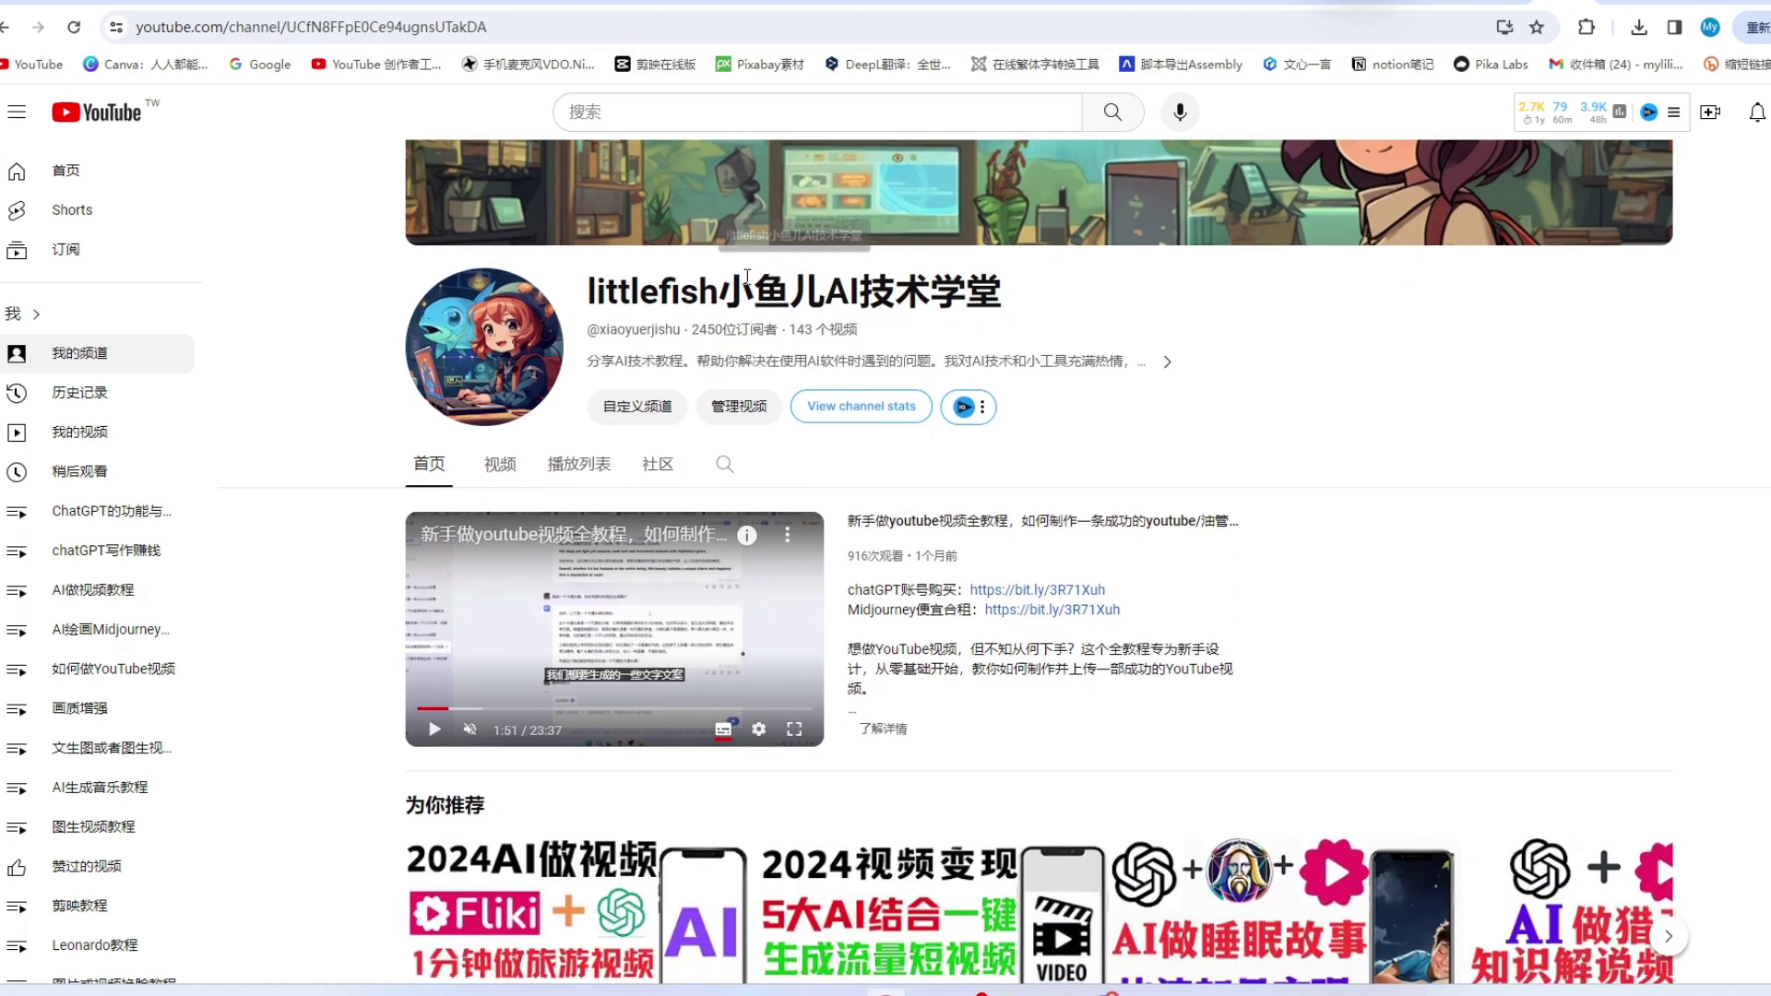
{"action": "left_click_drag", "start_coordinate": [719, 291], "coordinate": [1039, 306]}
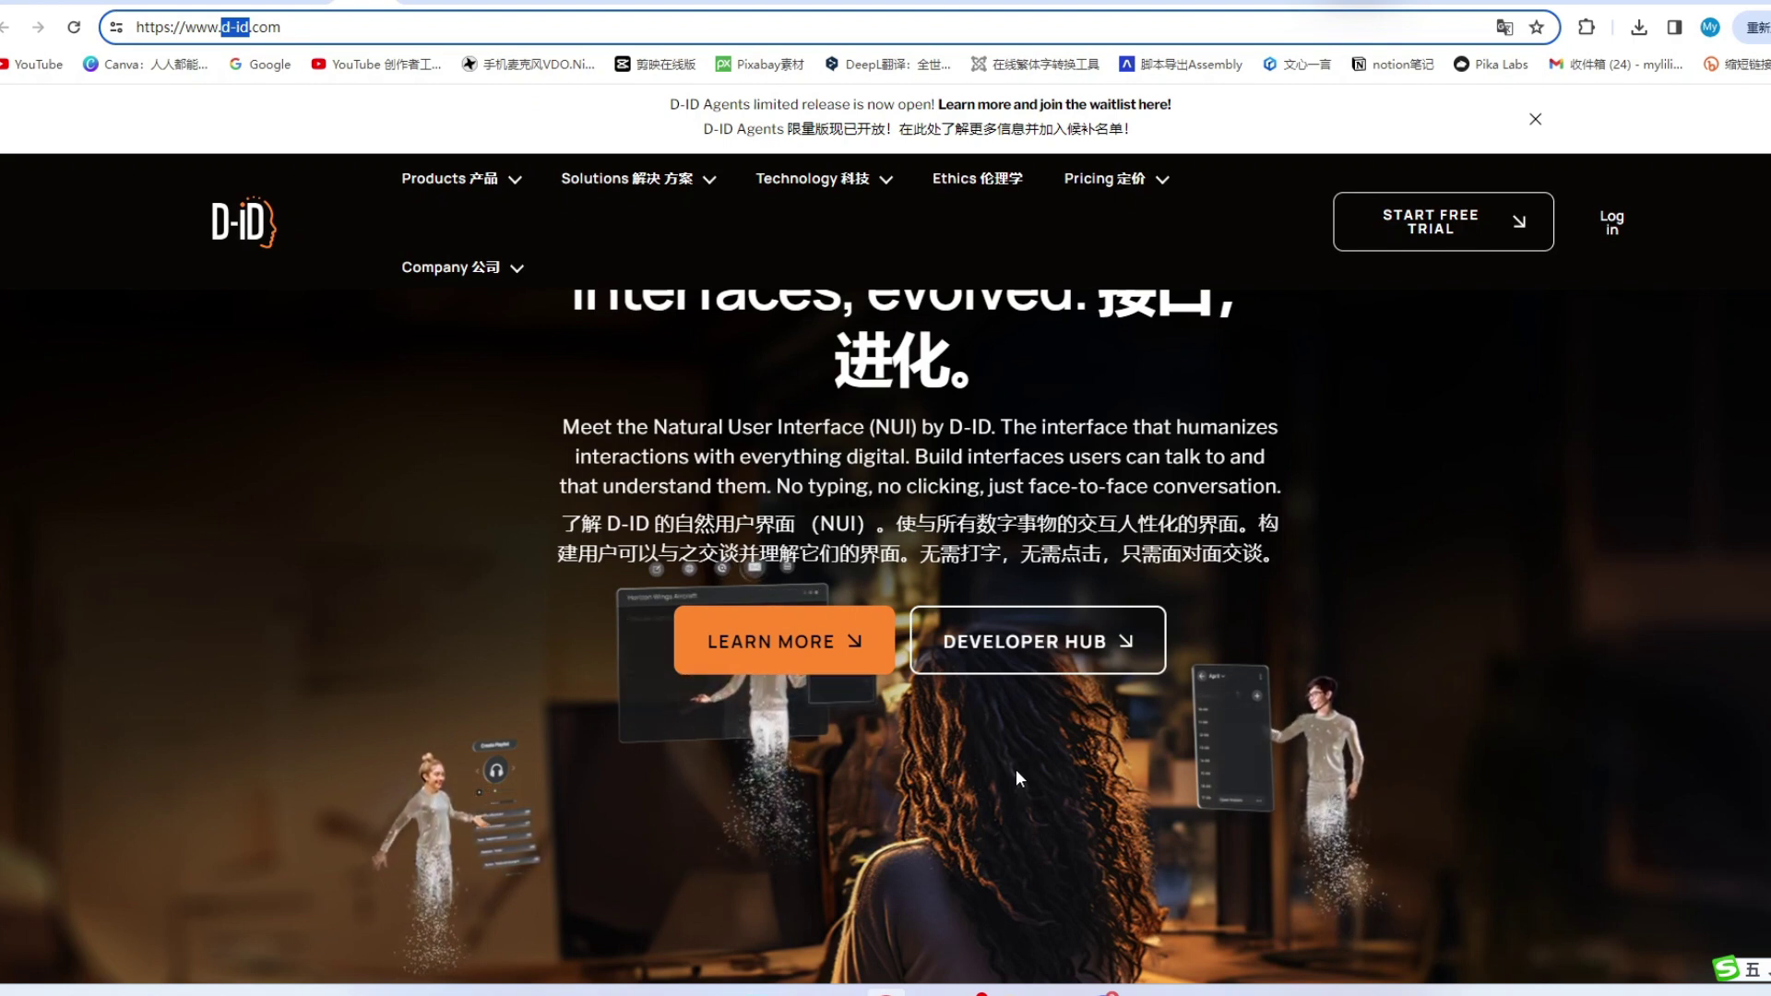
Step: Enter the D-ID Creative Reality Studio from the D-ID home page and start creating a new video
{"action": "scroll", "coordinate": [1612, 230], "scroll_direction": "up", "scroll_amount": 1}
{"action": "left_click", "coordinate": [1611, 218]}
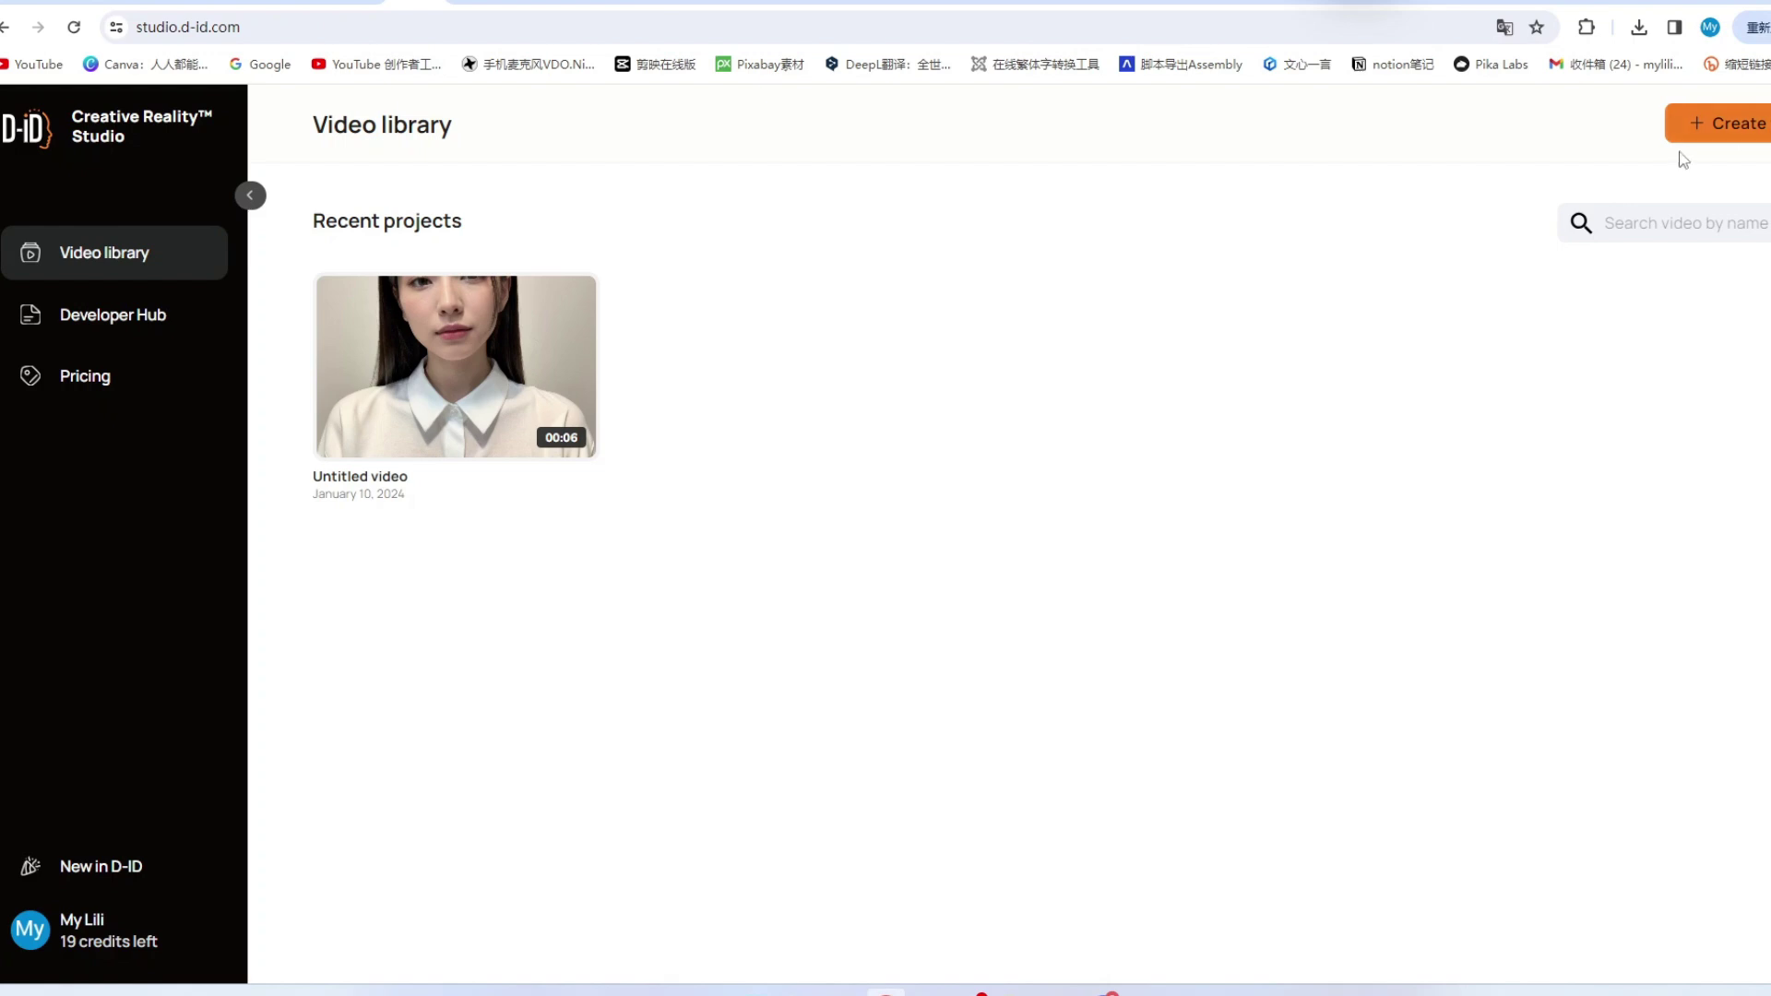
{"action": "left_click", "coordinate": [1716, 123]}
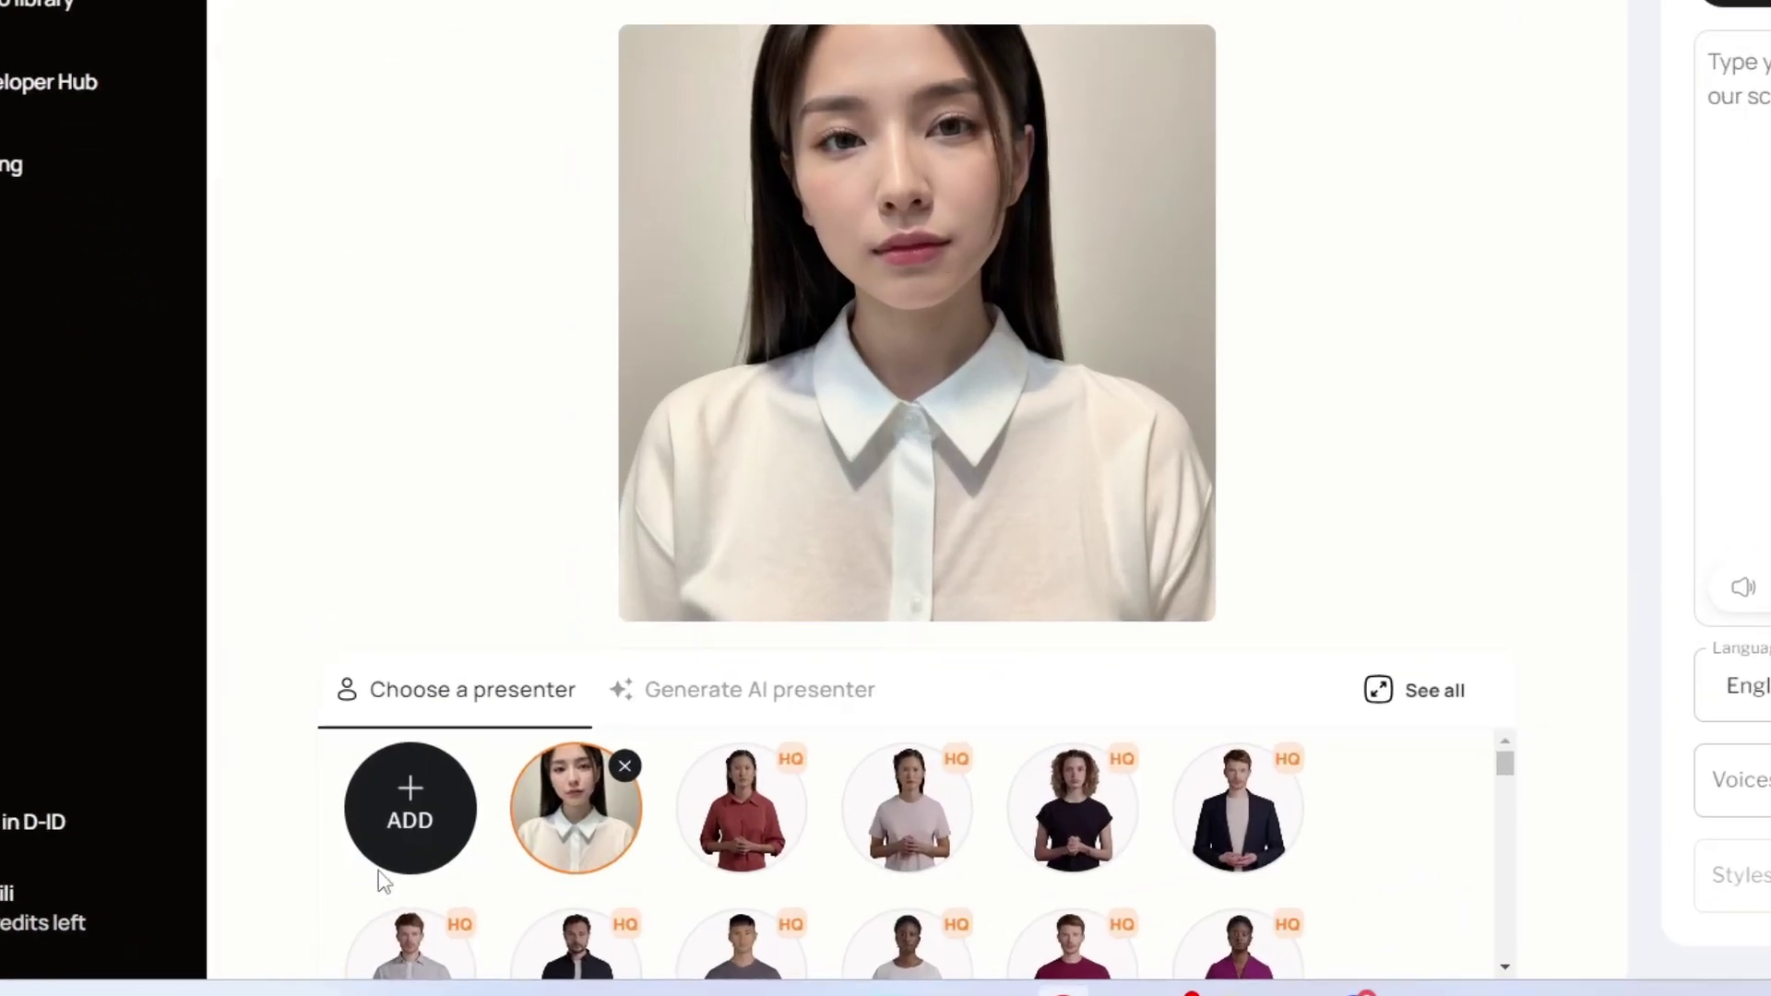
Step: Add the portrait photo of the brown-haired woman in a white top as the presenter and look through the presenter list
{"action": "mouse_move", "coordinate": [397, 858]}
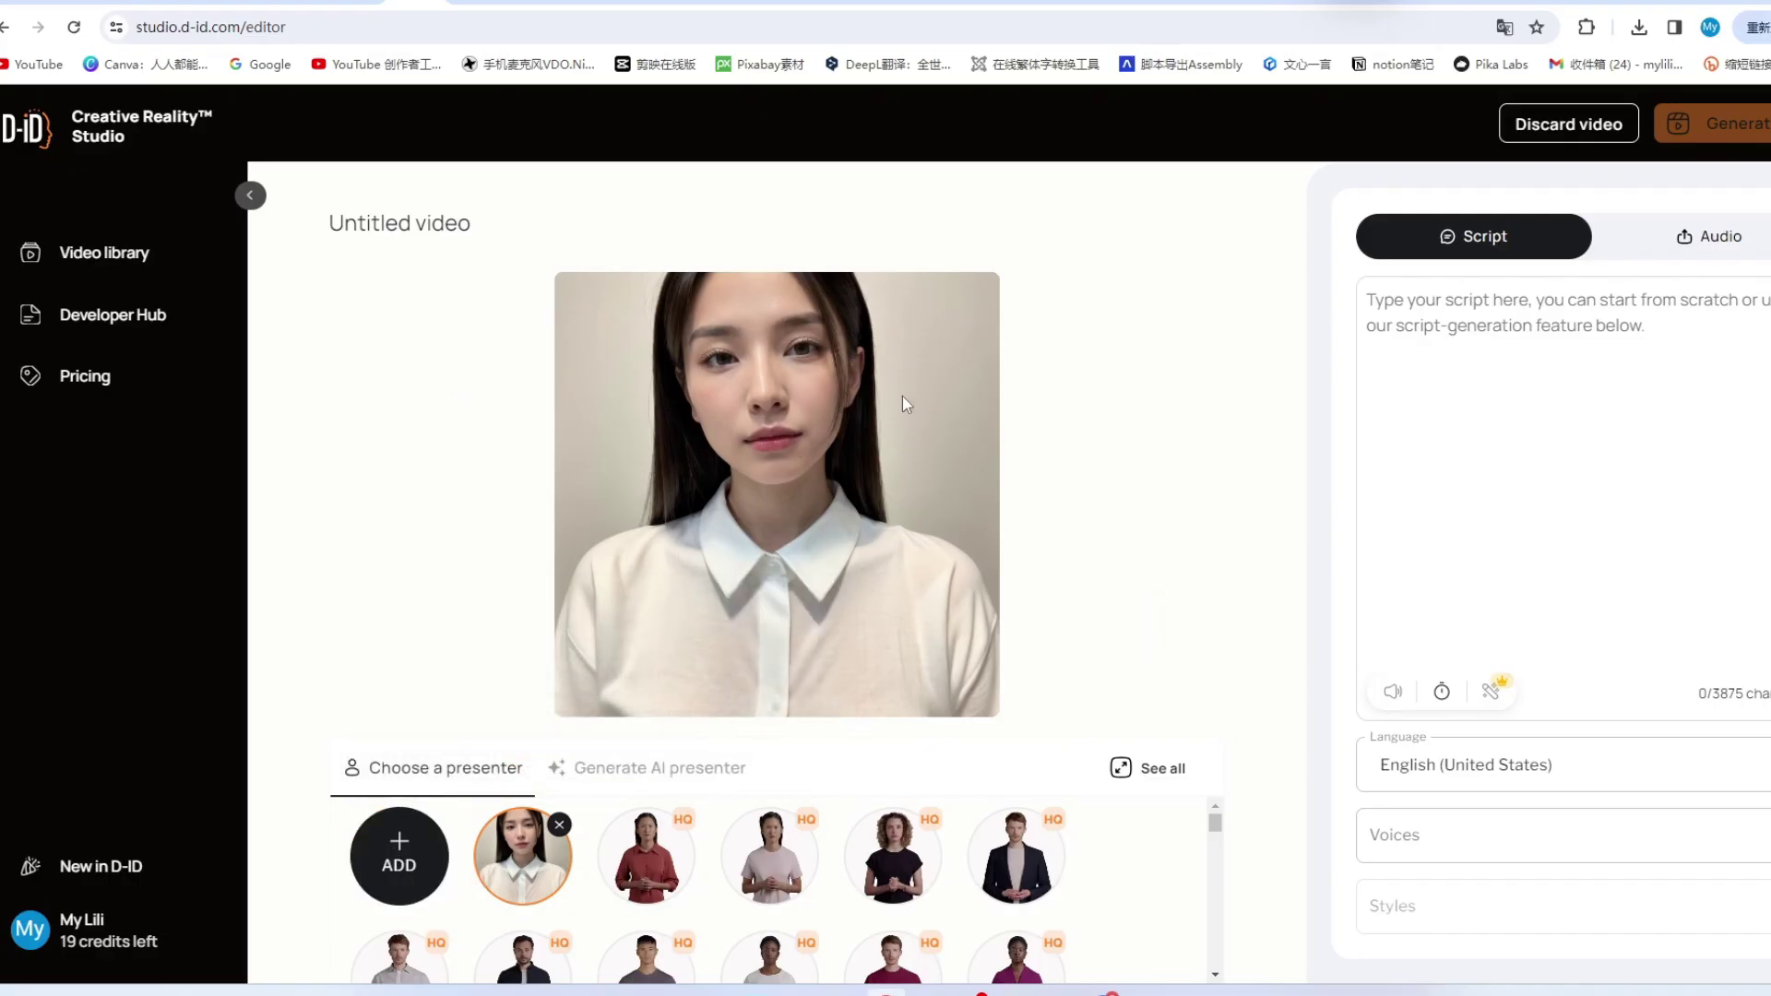
{"action": "left_click", "coordinate": [402, 856]}
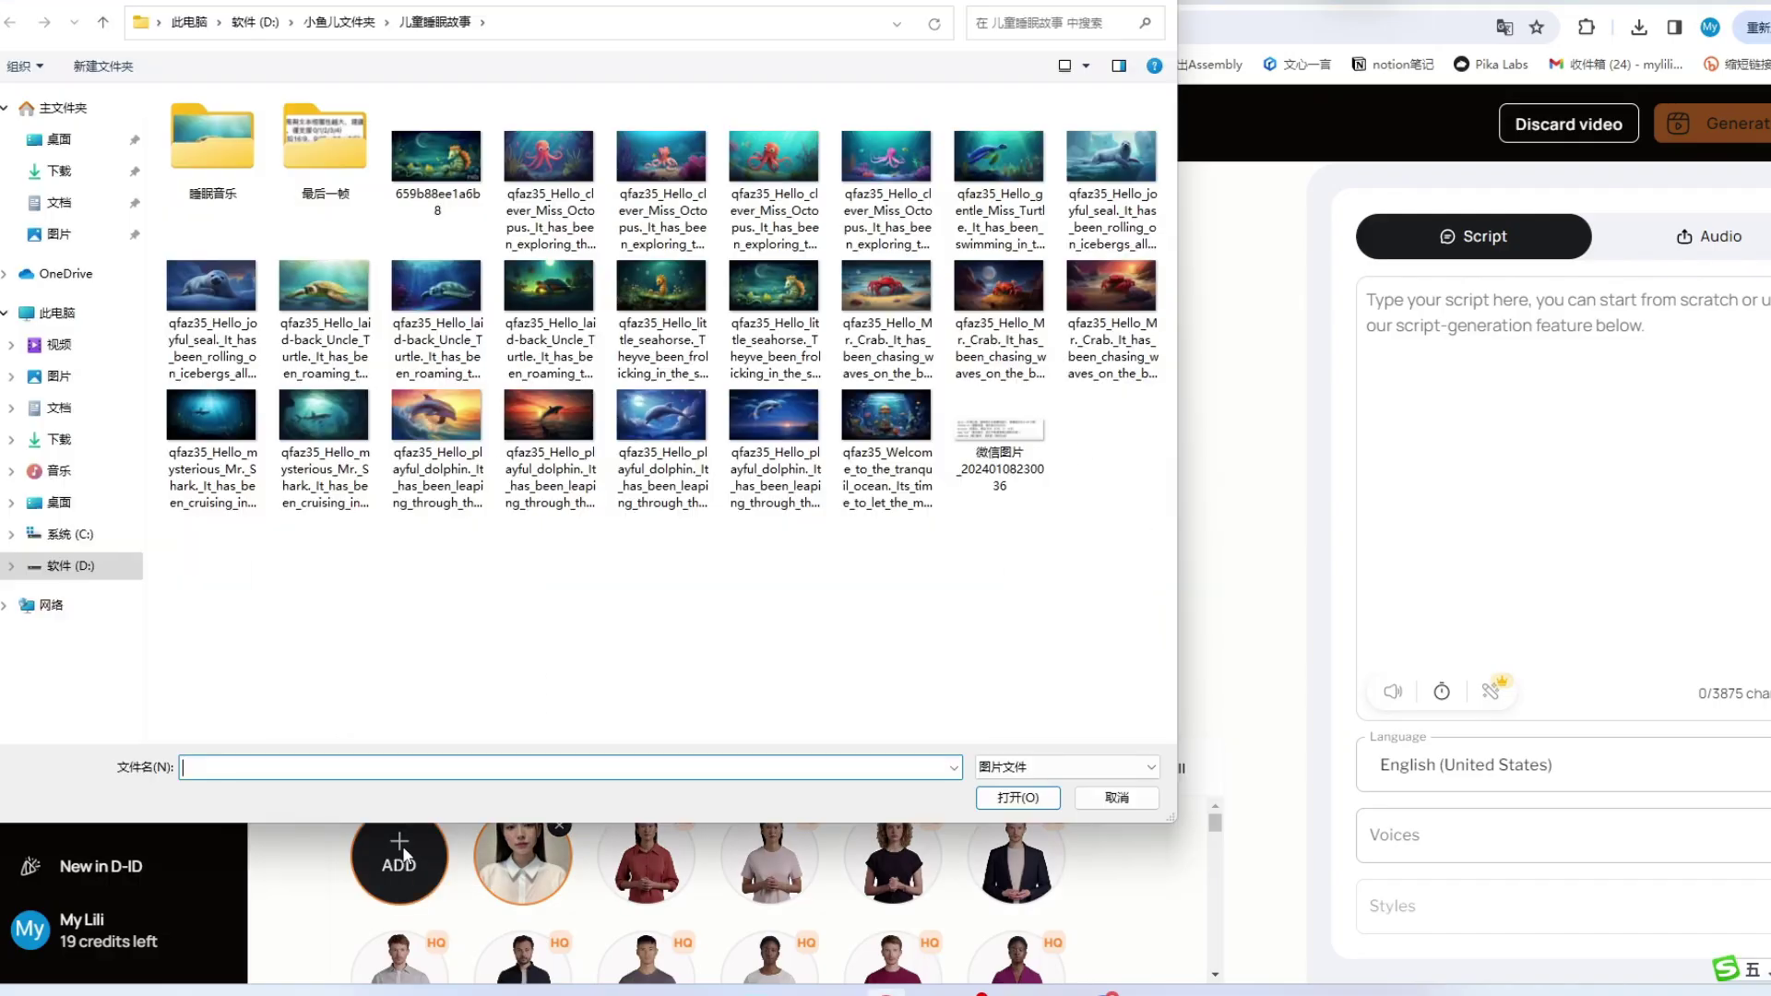
{"action": "left_click", "coordinate": [71, 565]}
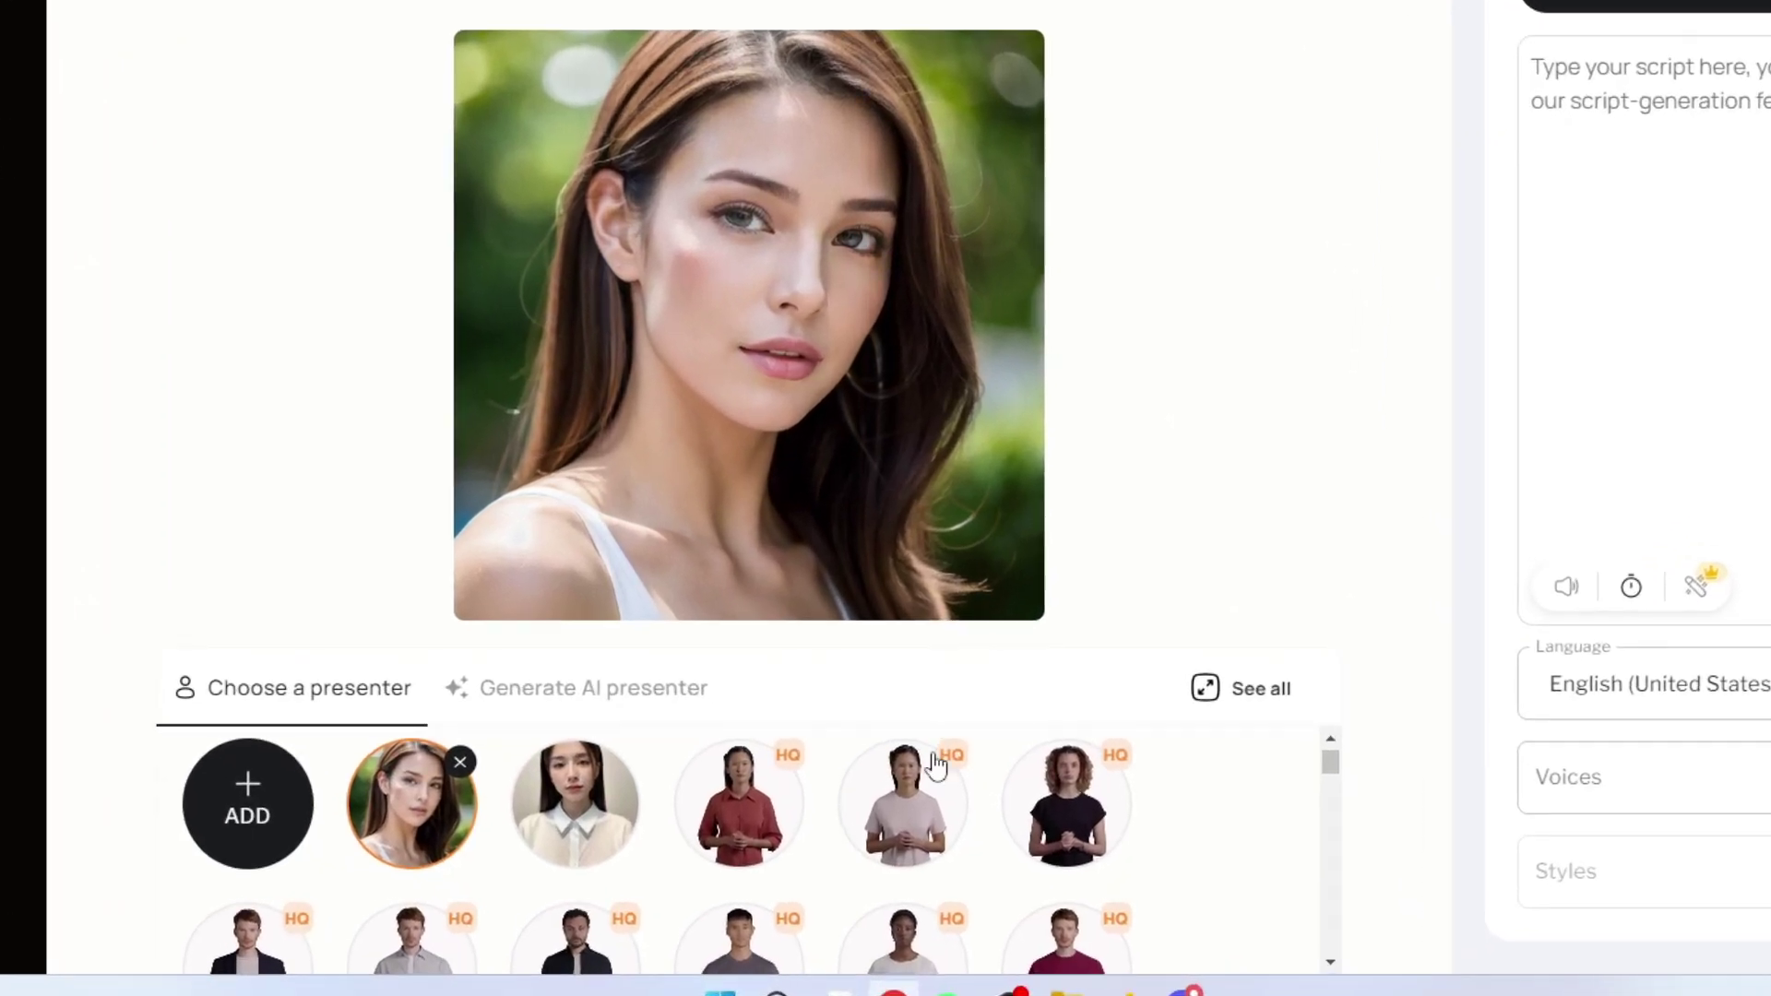
{"action": "scroll", "coordinate": [886, 876], "scroll_direction": "down", "scroll_amount": 3}
{"action": "scroll", "coordinate": [835, 849], "scroll_direction": "up", "scroll_amount": 5}
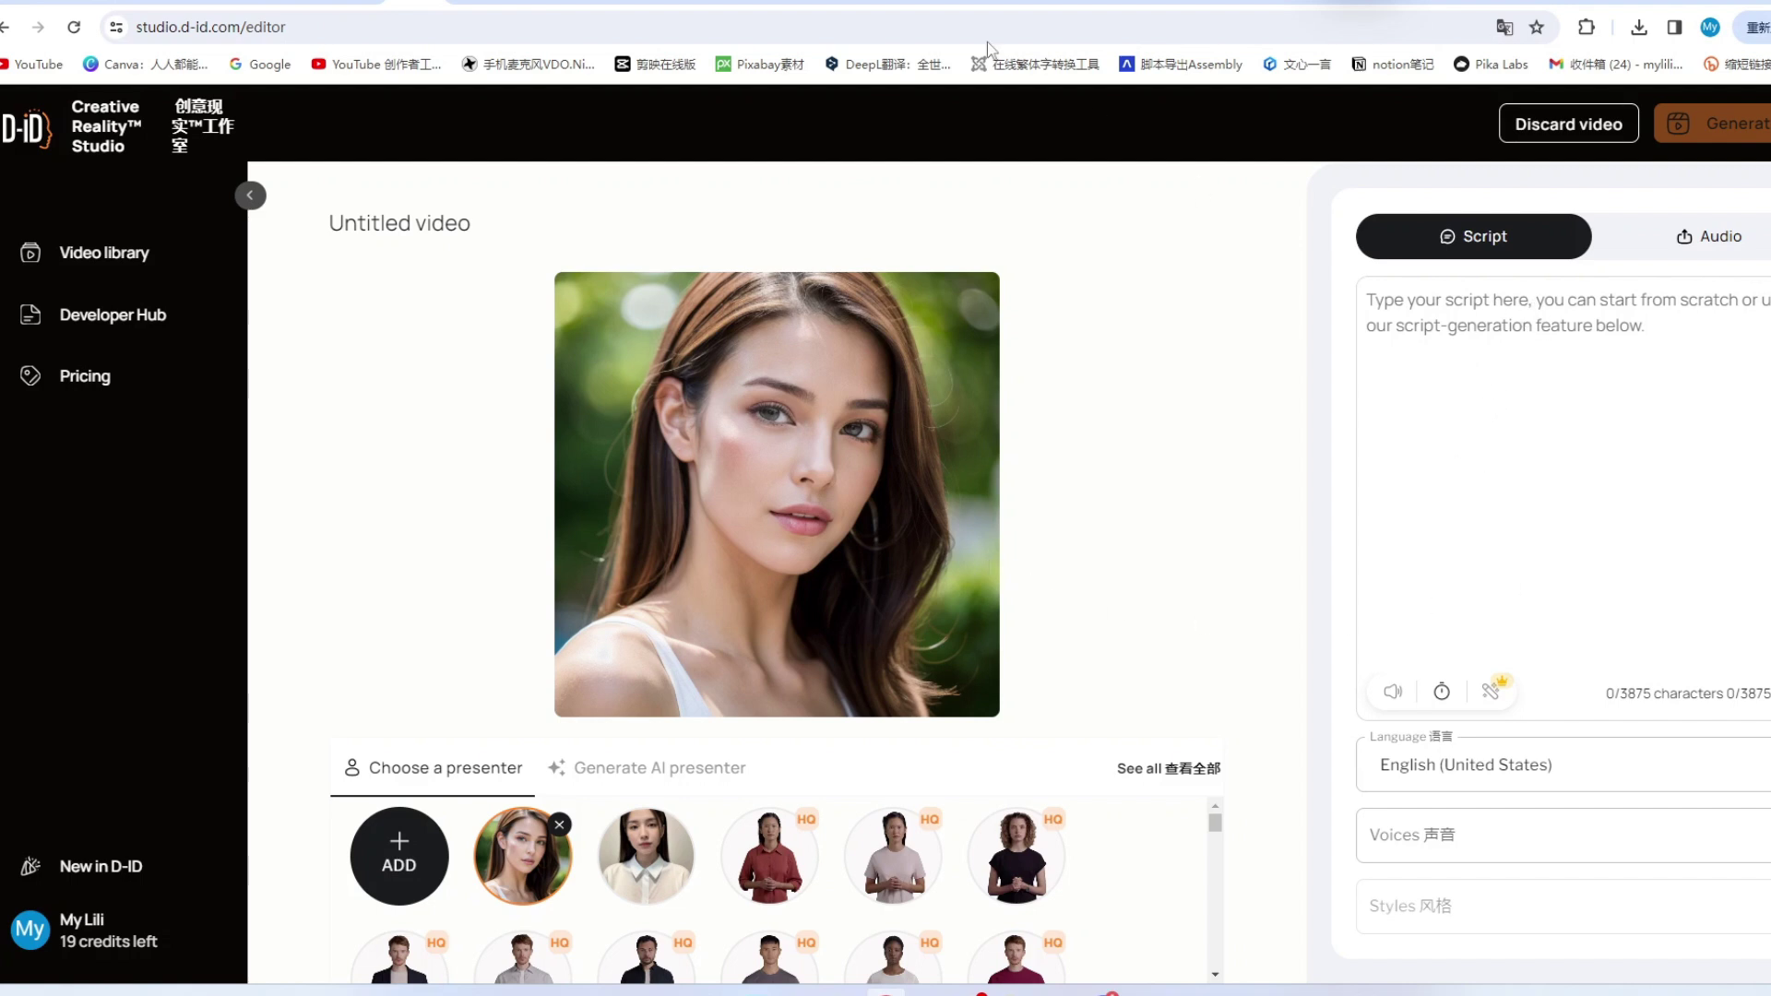
Step: Enter the script "Welcome to Xiao Yu'er's channel. If you like Xiao Yu'er, remember to like it.", check it in Google Translate, and clear it
{"action": "left_click", "coordinate": [1443, 304]}
{"action": "type", "text": "Welcome to Xiao Yu'er's channel. If you like Xiao Yu'er, remember to like it."}
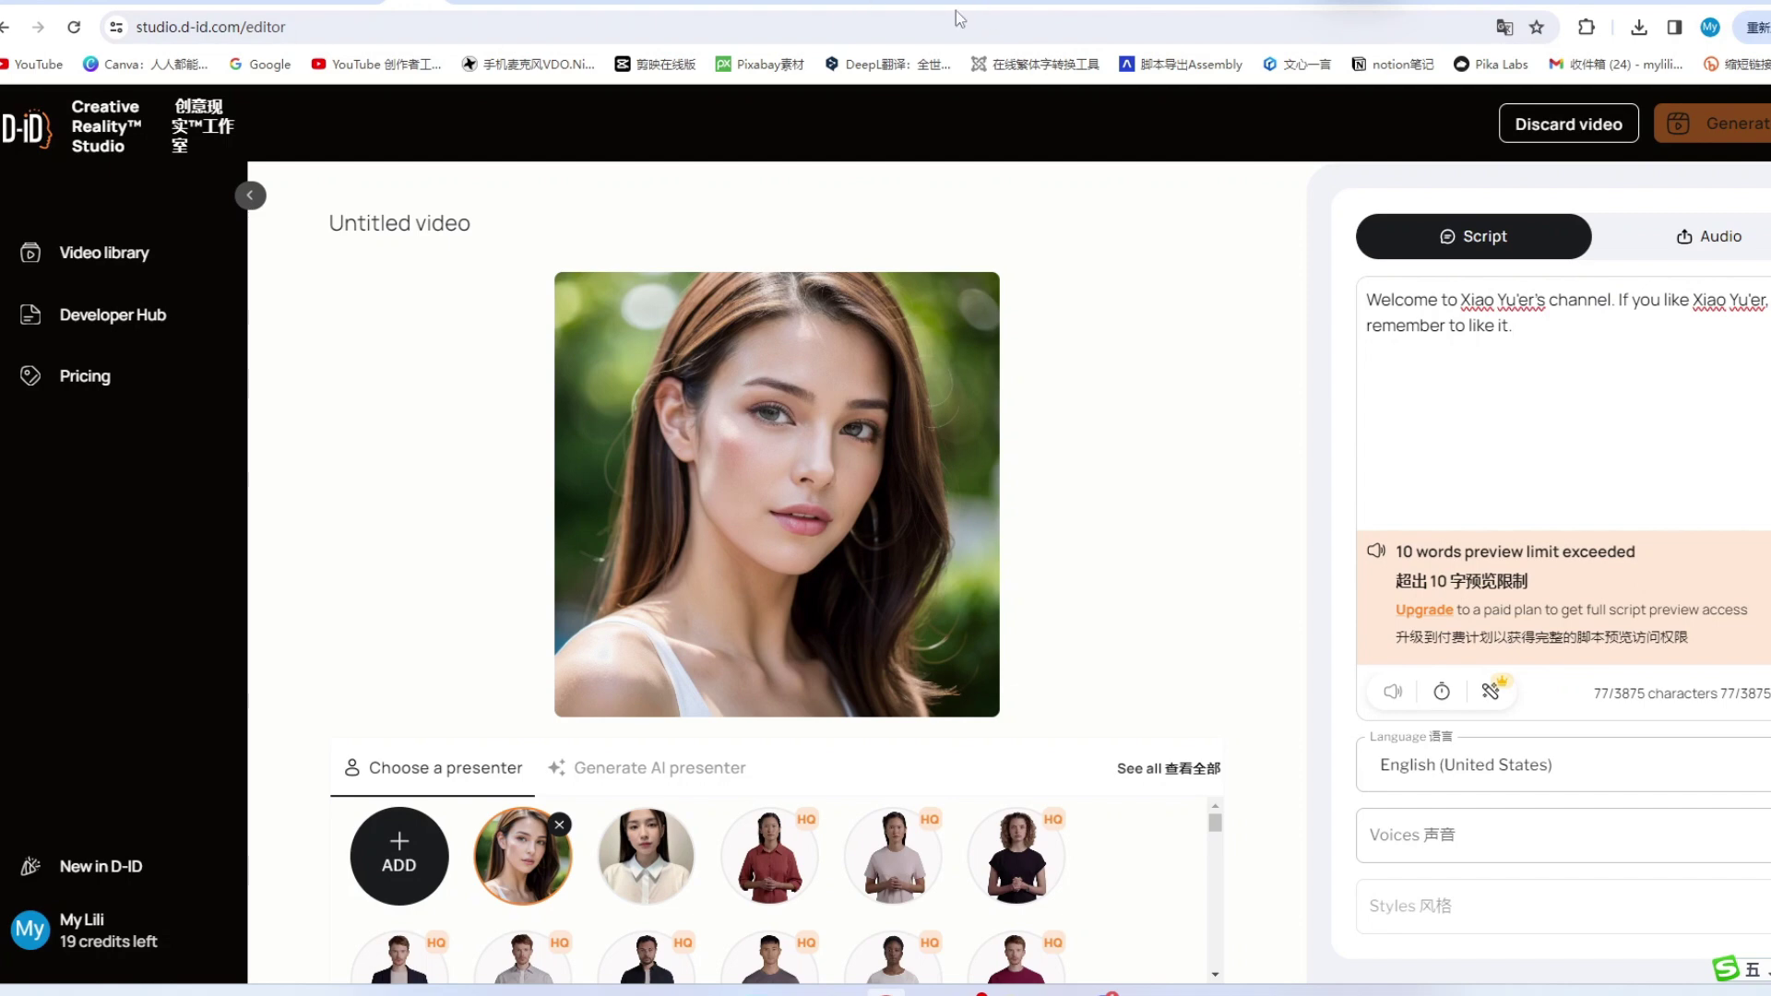
{"action": "left_click", "coordinate": [1035, 2]}
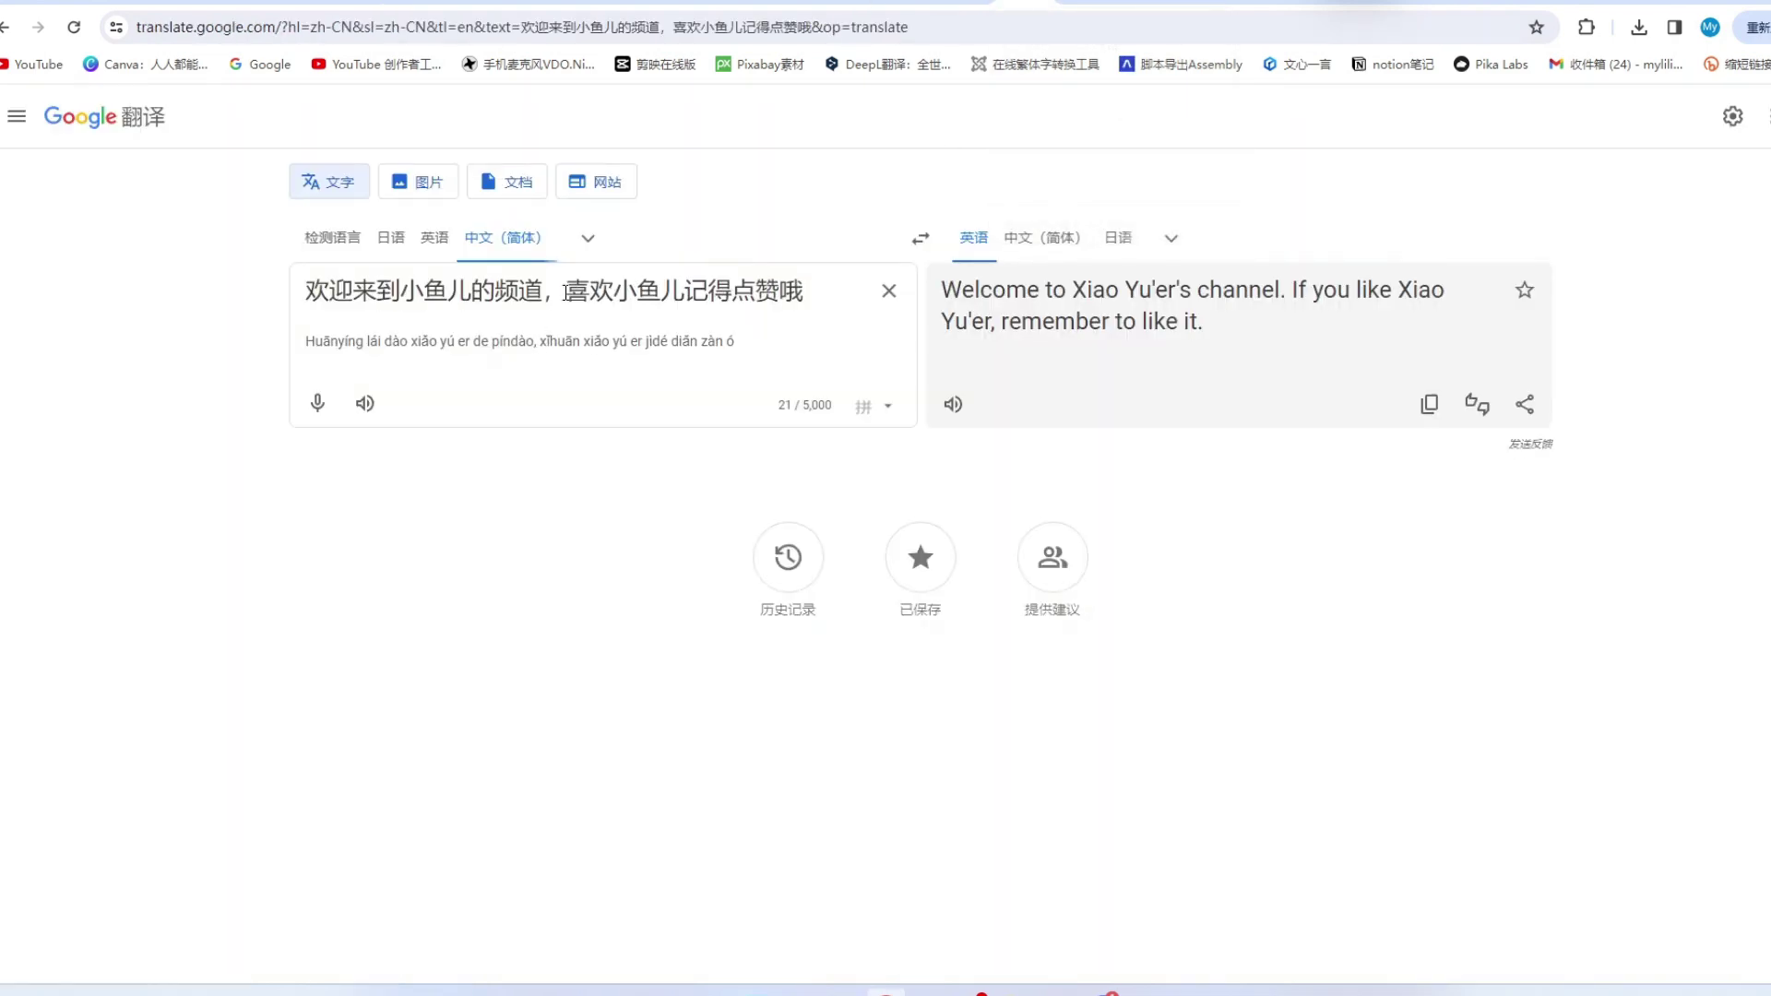
{"action": "key", "text": "ctrl+Tab"}
{"action": "key", "text": "ctrl+a"}
{"action": "key", "text": "BackSpace"}
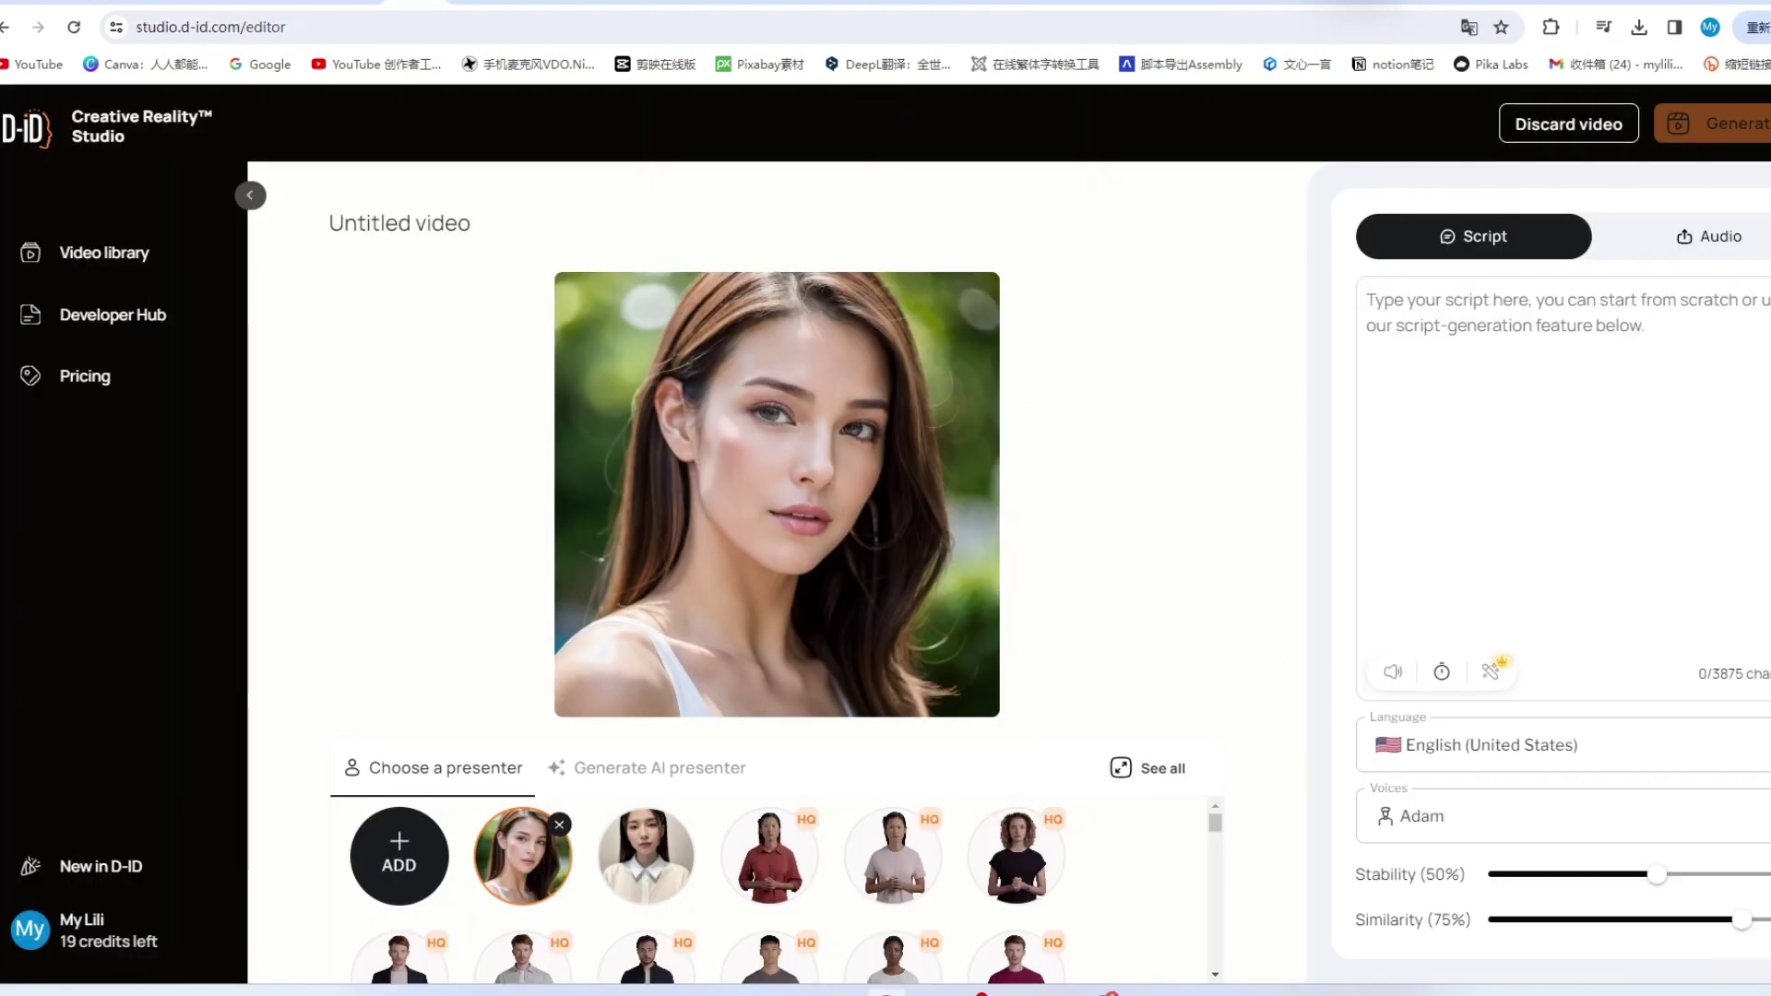
{"action": "left_click", "coordinate": [1753, 744]}
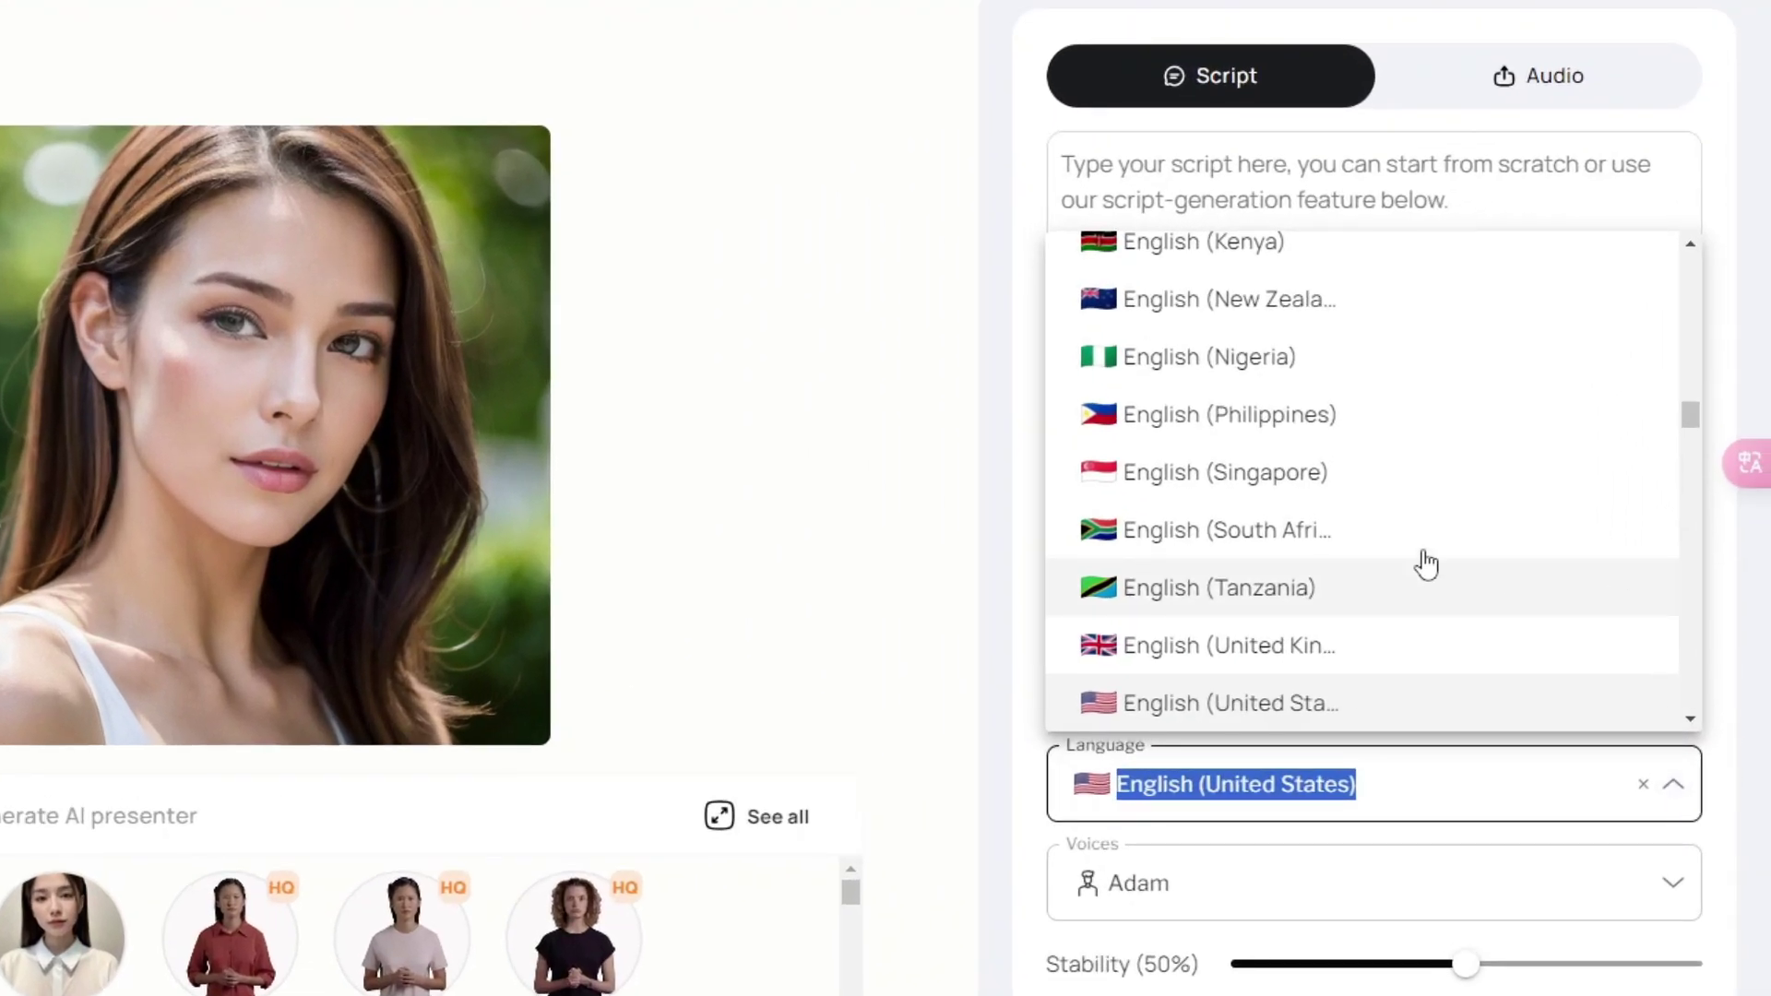
{"action": "scroll", "coordinate": [1514, 573], "scroll_direction": "up", "scroll_amount": 8}
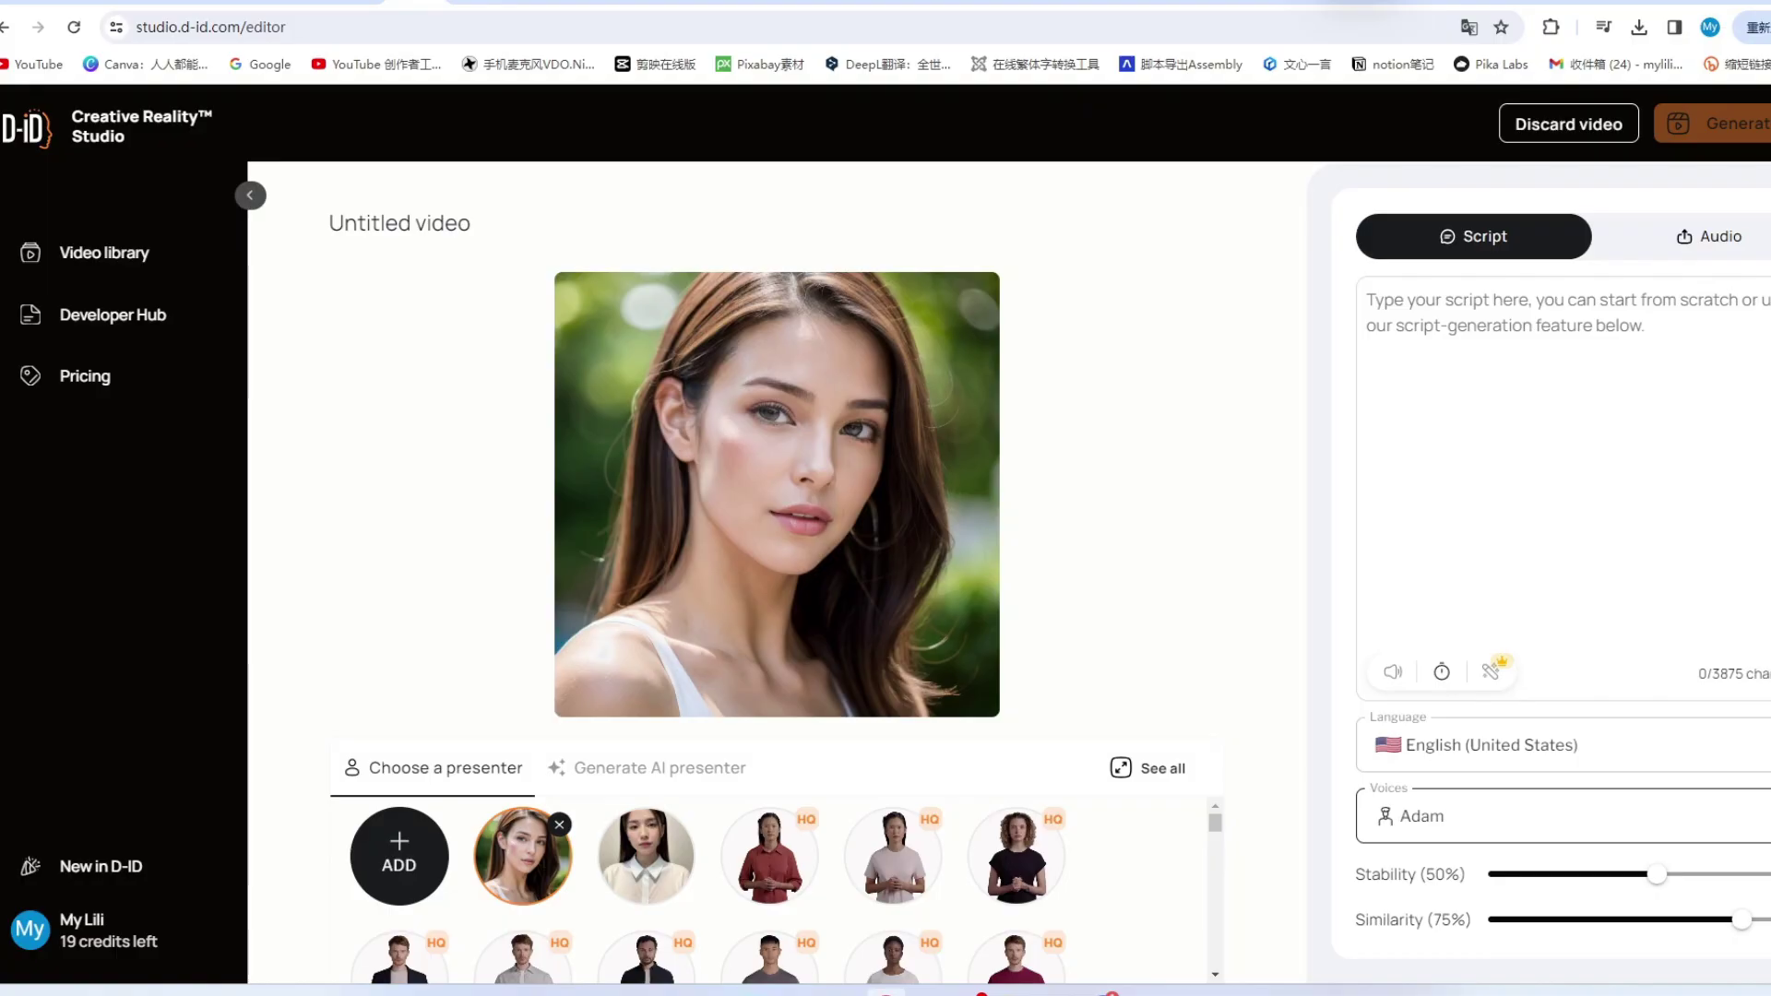
{"action": "key", "text": "Tab"}
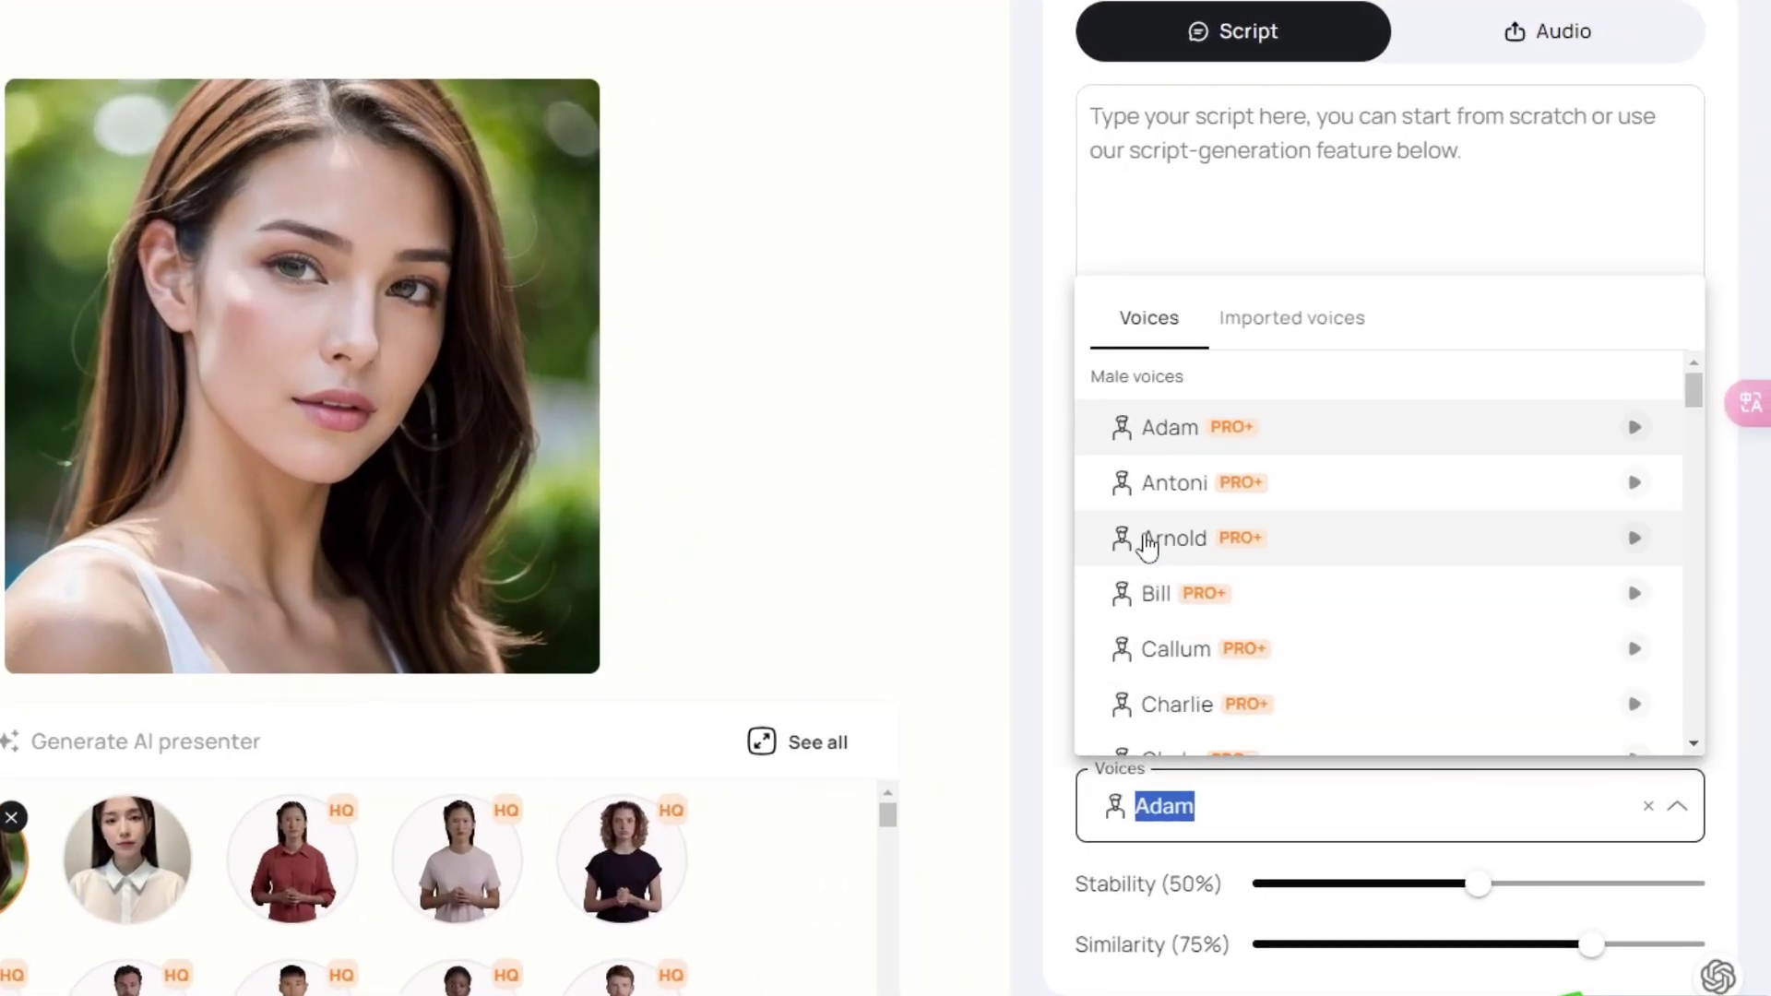
{"action": "left_click", "coordinate": [1412, 615]}
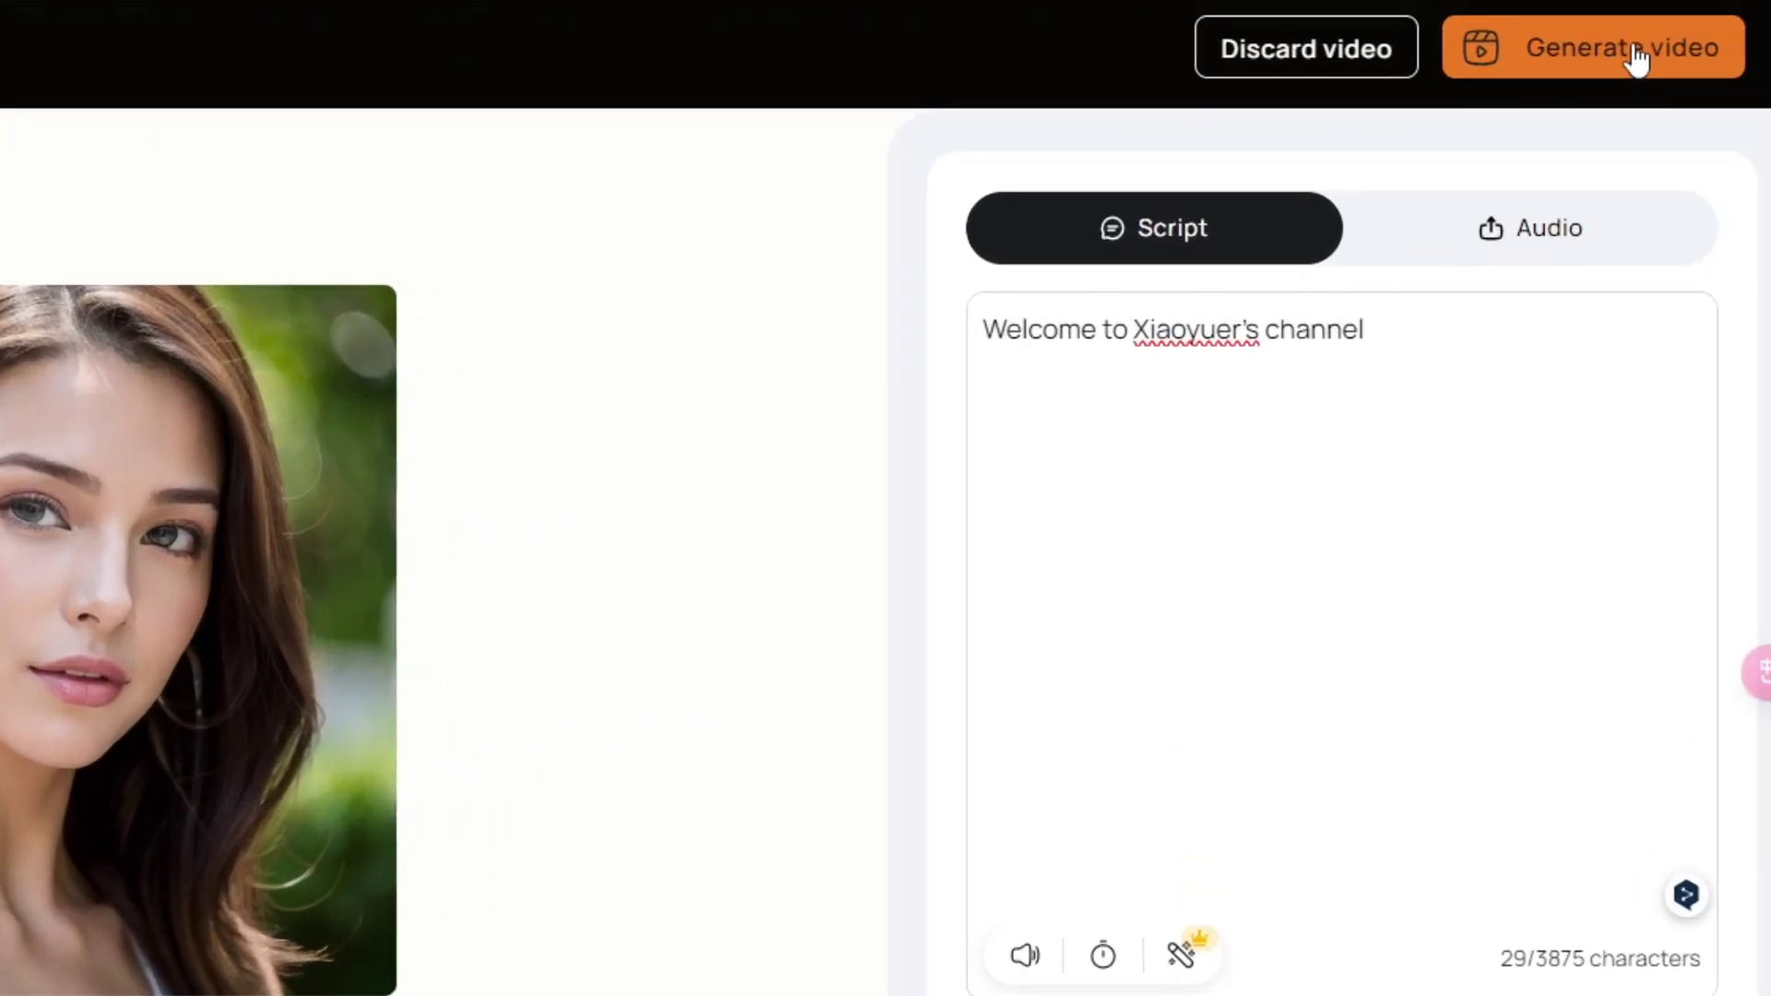
{"action": "left_click", "coordinate": [1715, 103]}
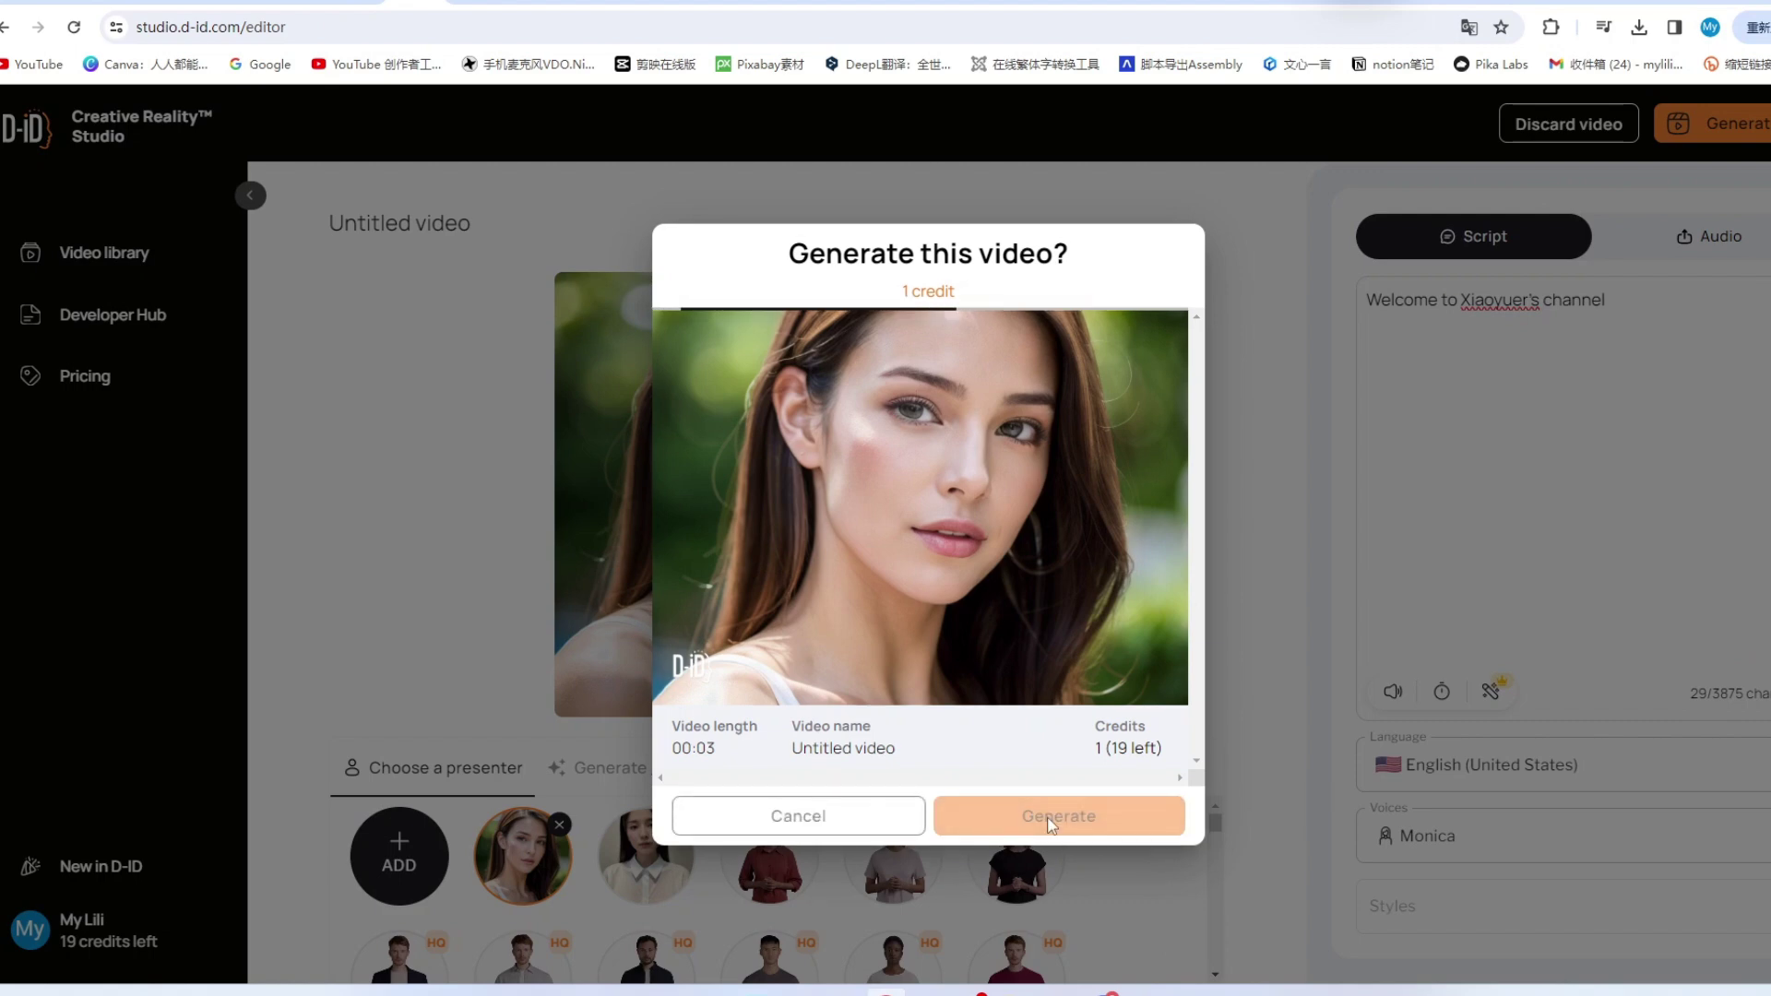
{"action": "left_click", "coordinate": [1050, 816]}
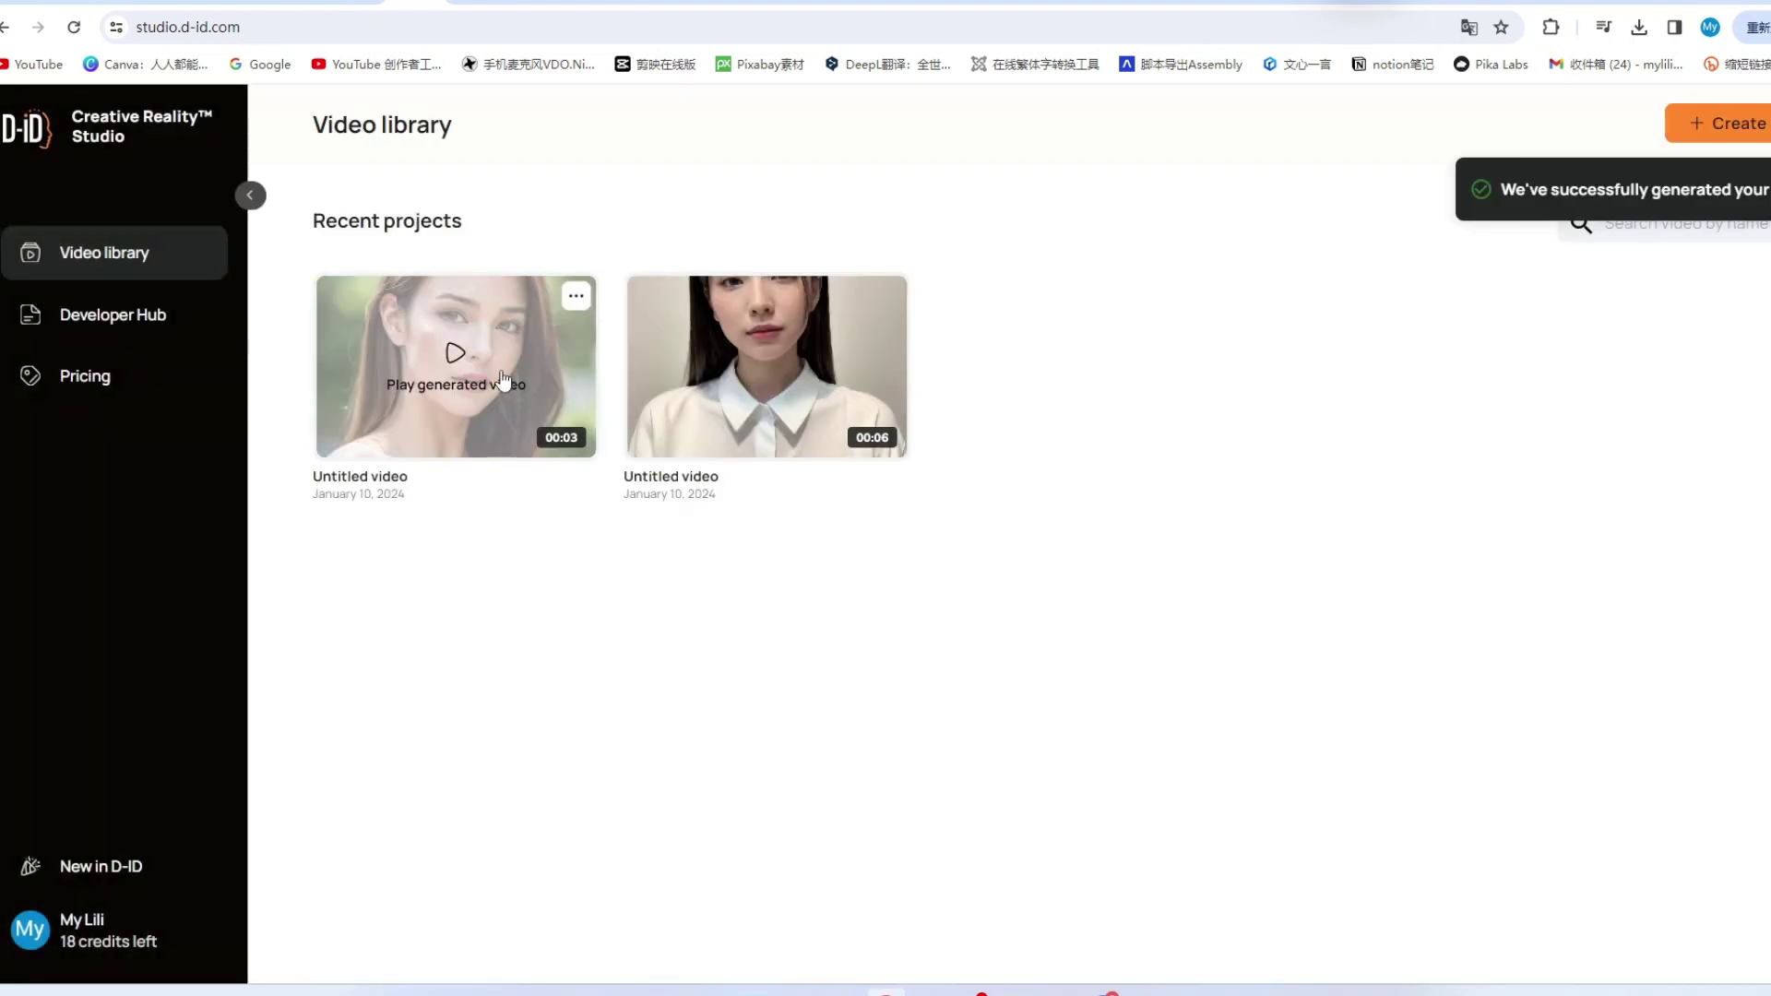
Step: Play the generated talking presenter video and open the audio option of a new video with the same presenter
{"action": "left_click", "coordinate": [457, 353]}
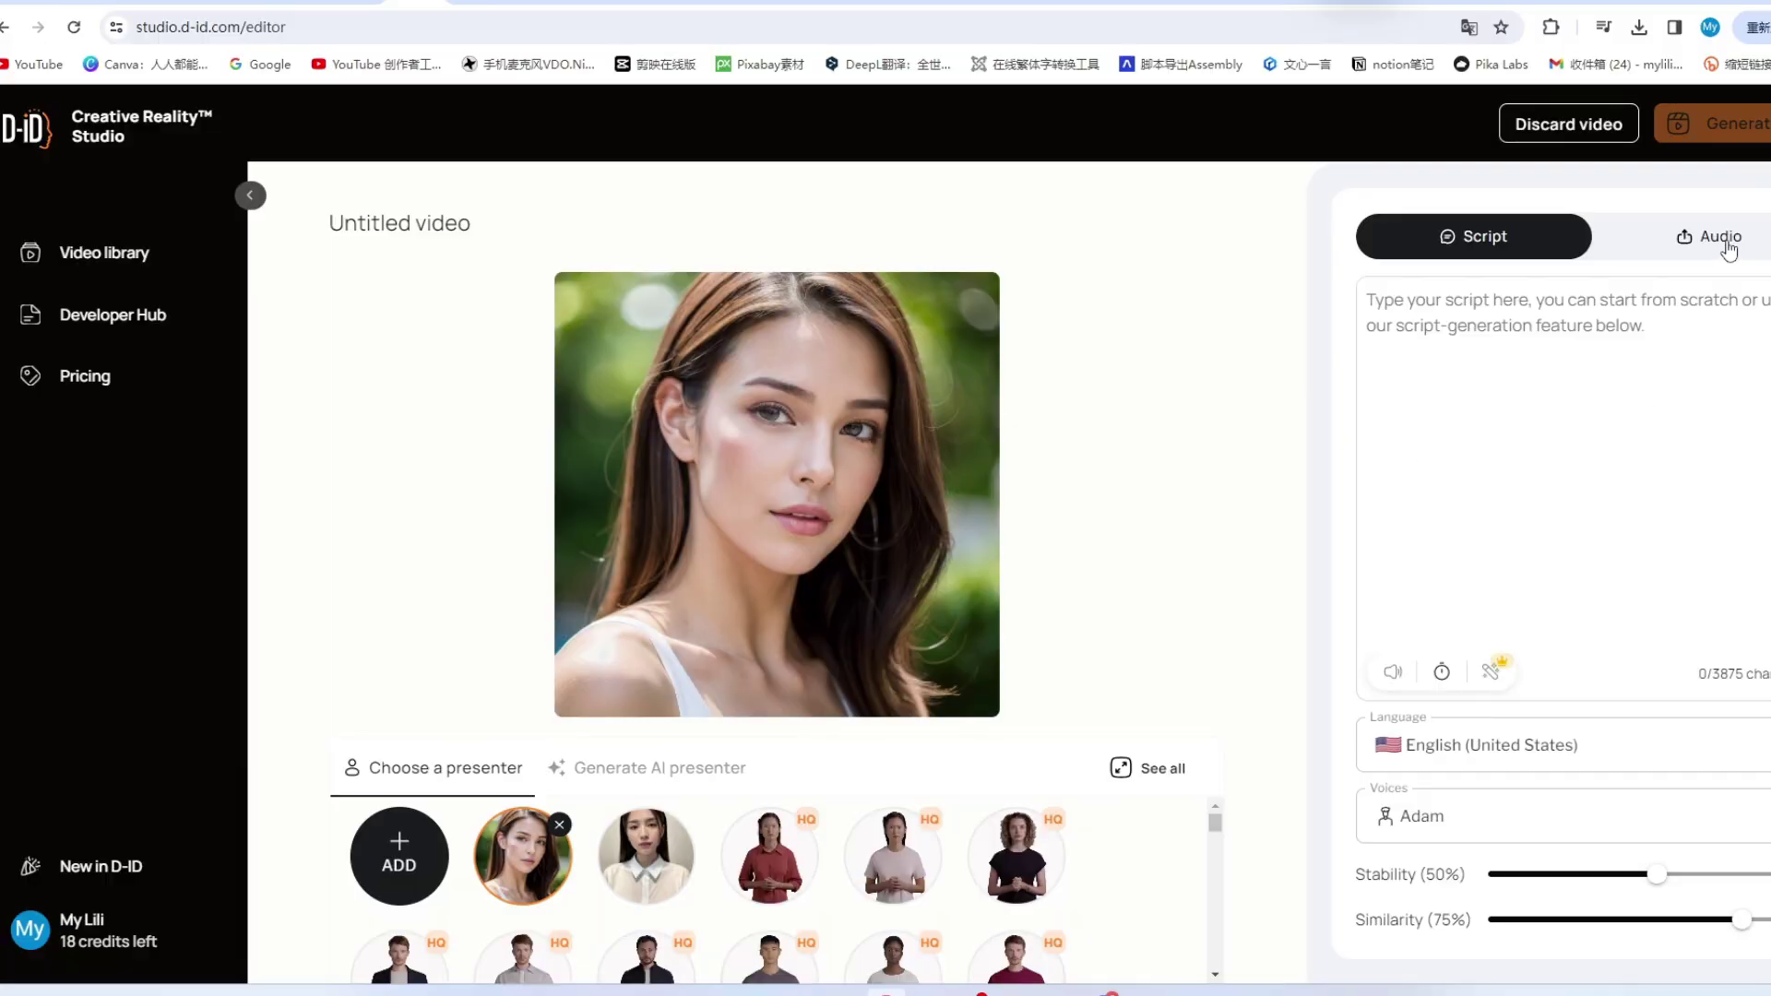
{"action": "left_click", "coordinate": [1728, 241]}
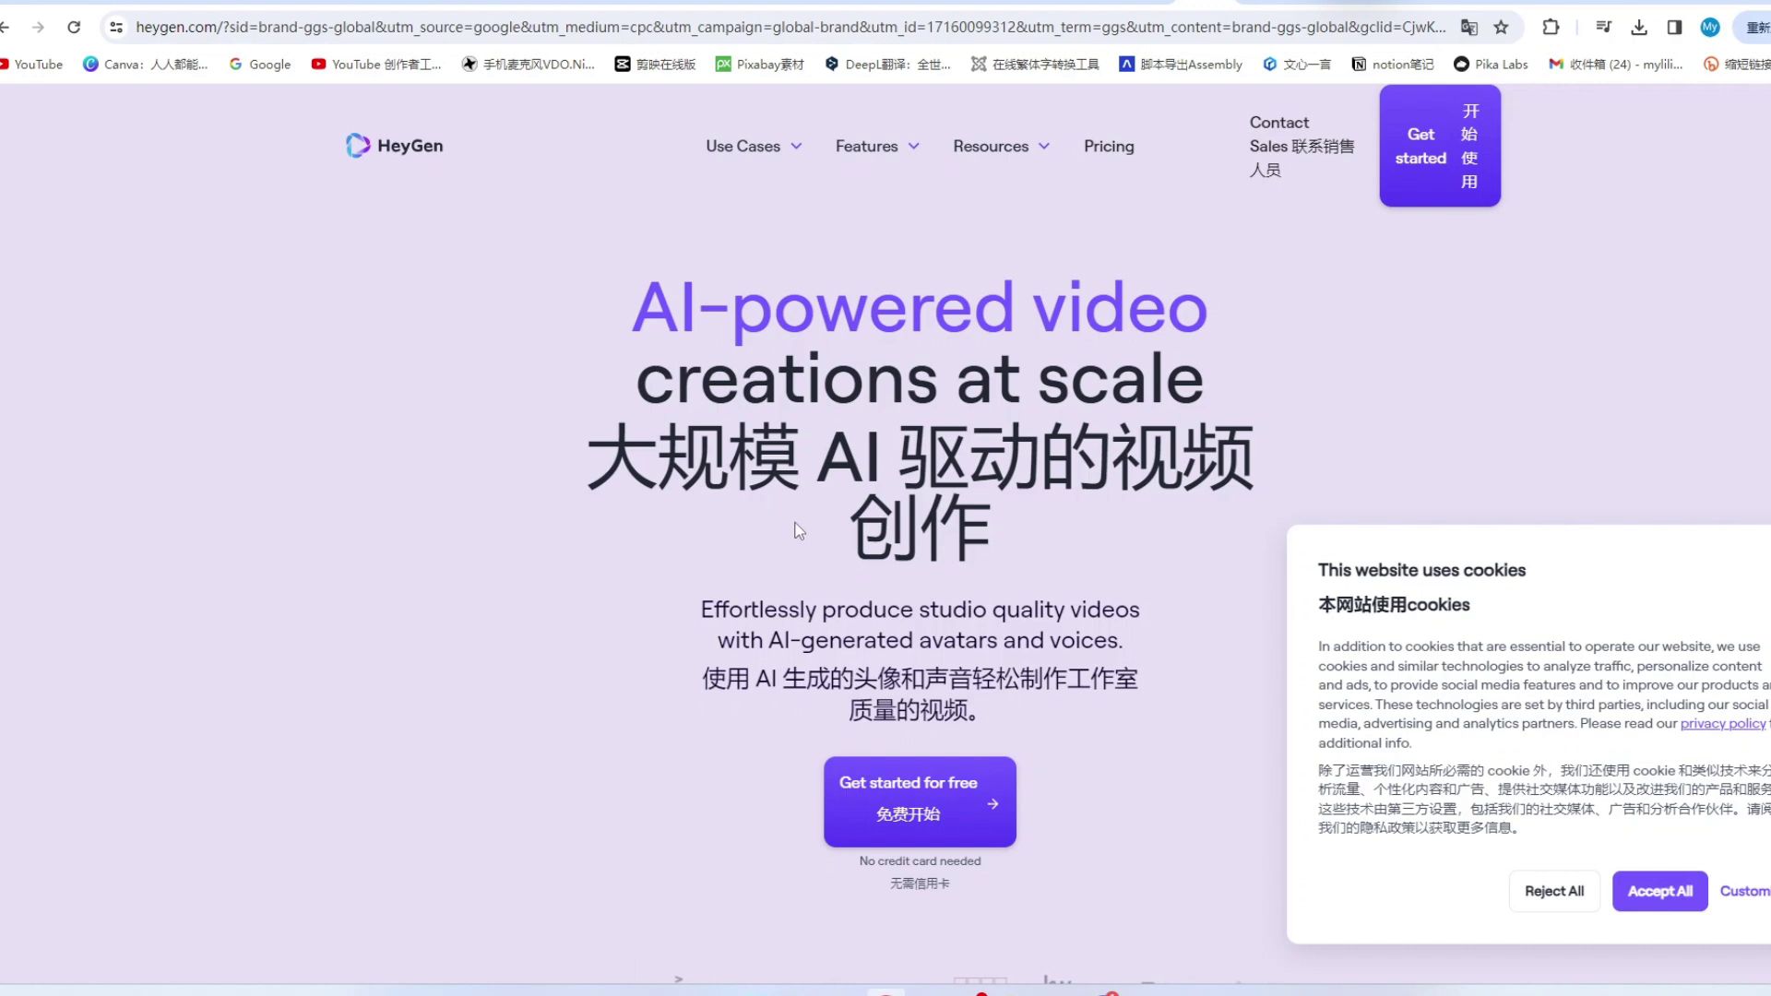
Step: Look through the HeyGen home page and get started with the HeyGen app
{"action": "scroll", "coordinate": [940, 579], "scroll_direction": "down", "scroll_amount": 5}
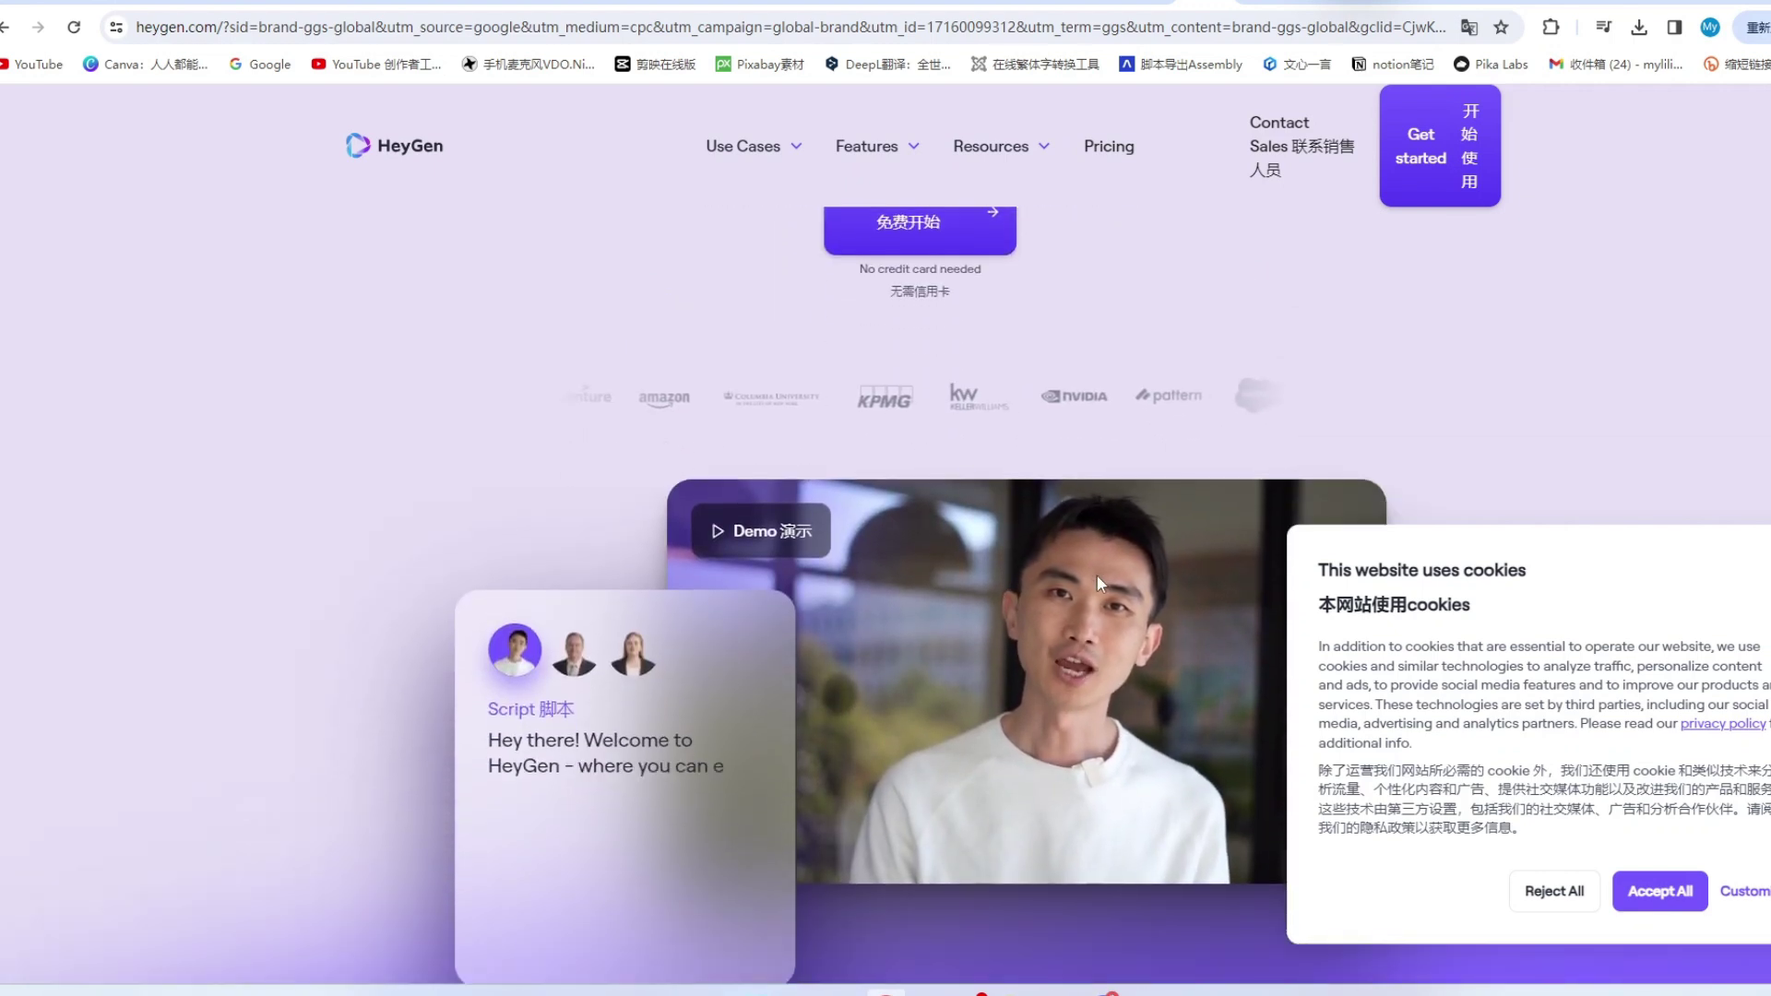
{"action": "scroll", "coordinate": [1098, 575], "scroll_direction": "up", "scroll_amount": 3}
{"action": "left_click", "coordinate": [1467, 166]}
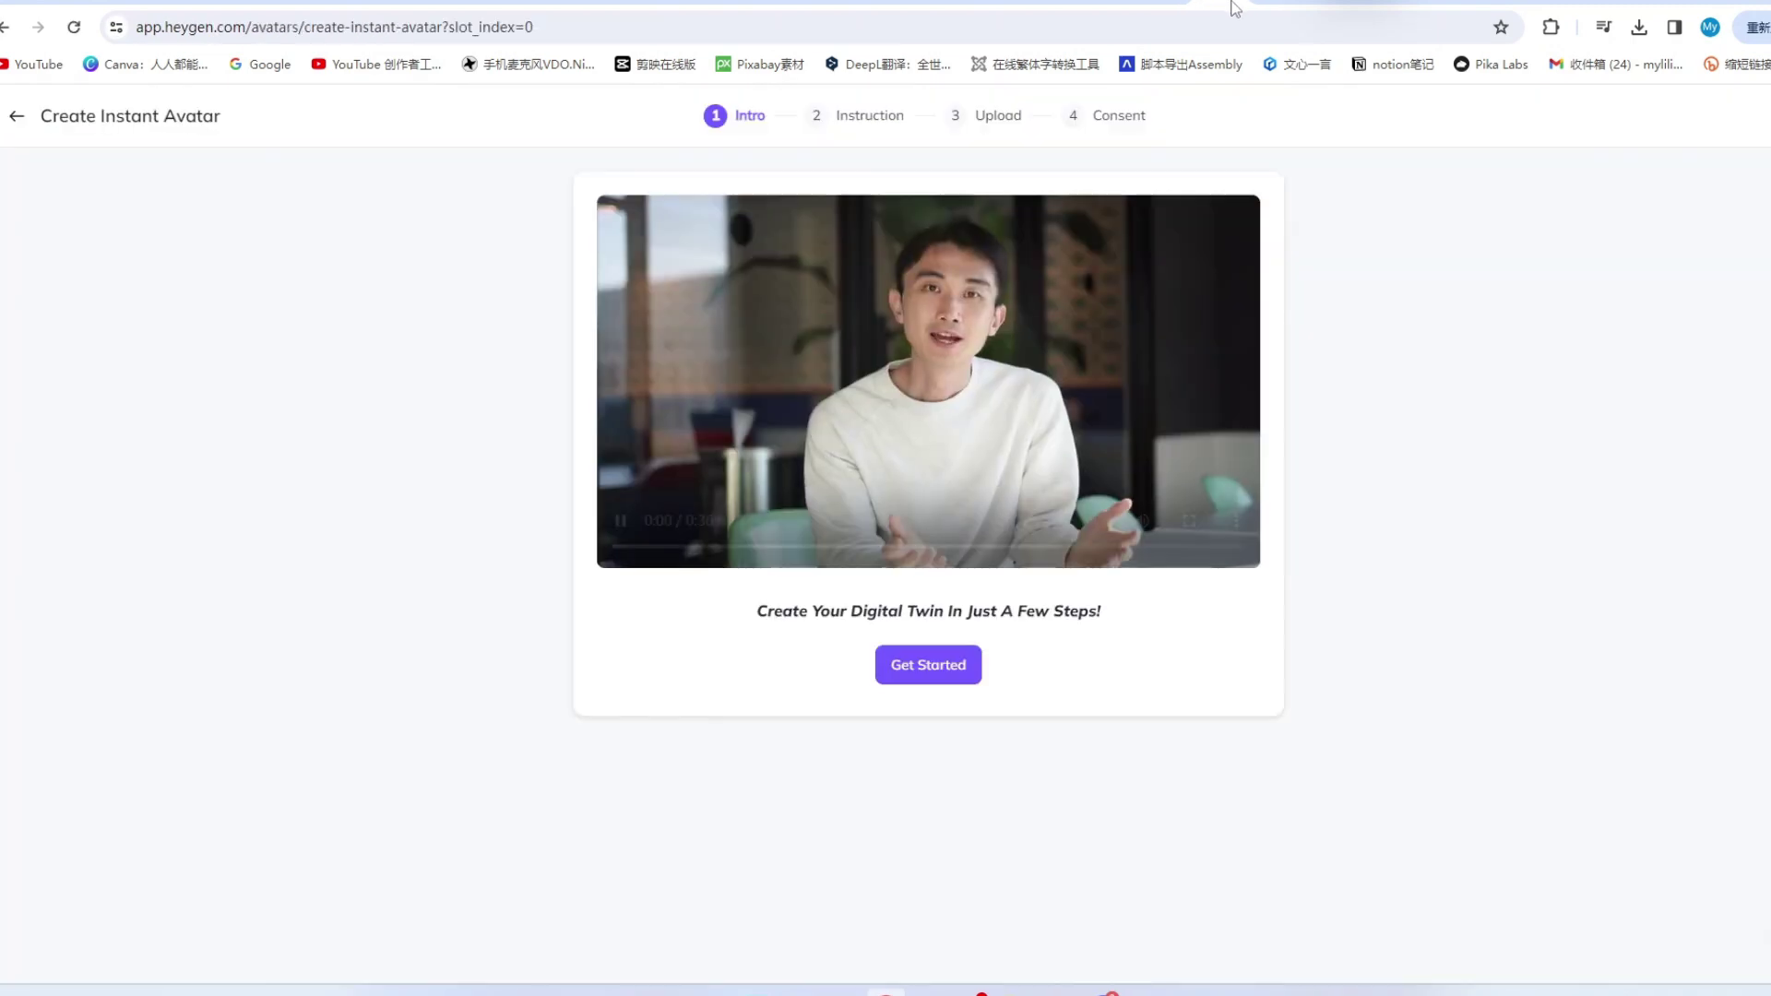
Step: Open HeyGen's avatar overview and show the photo avatars
{"action": "left_click", "coordinate": [1234, 10]}
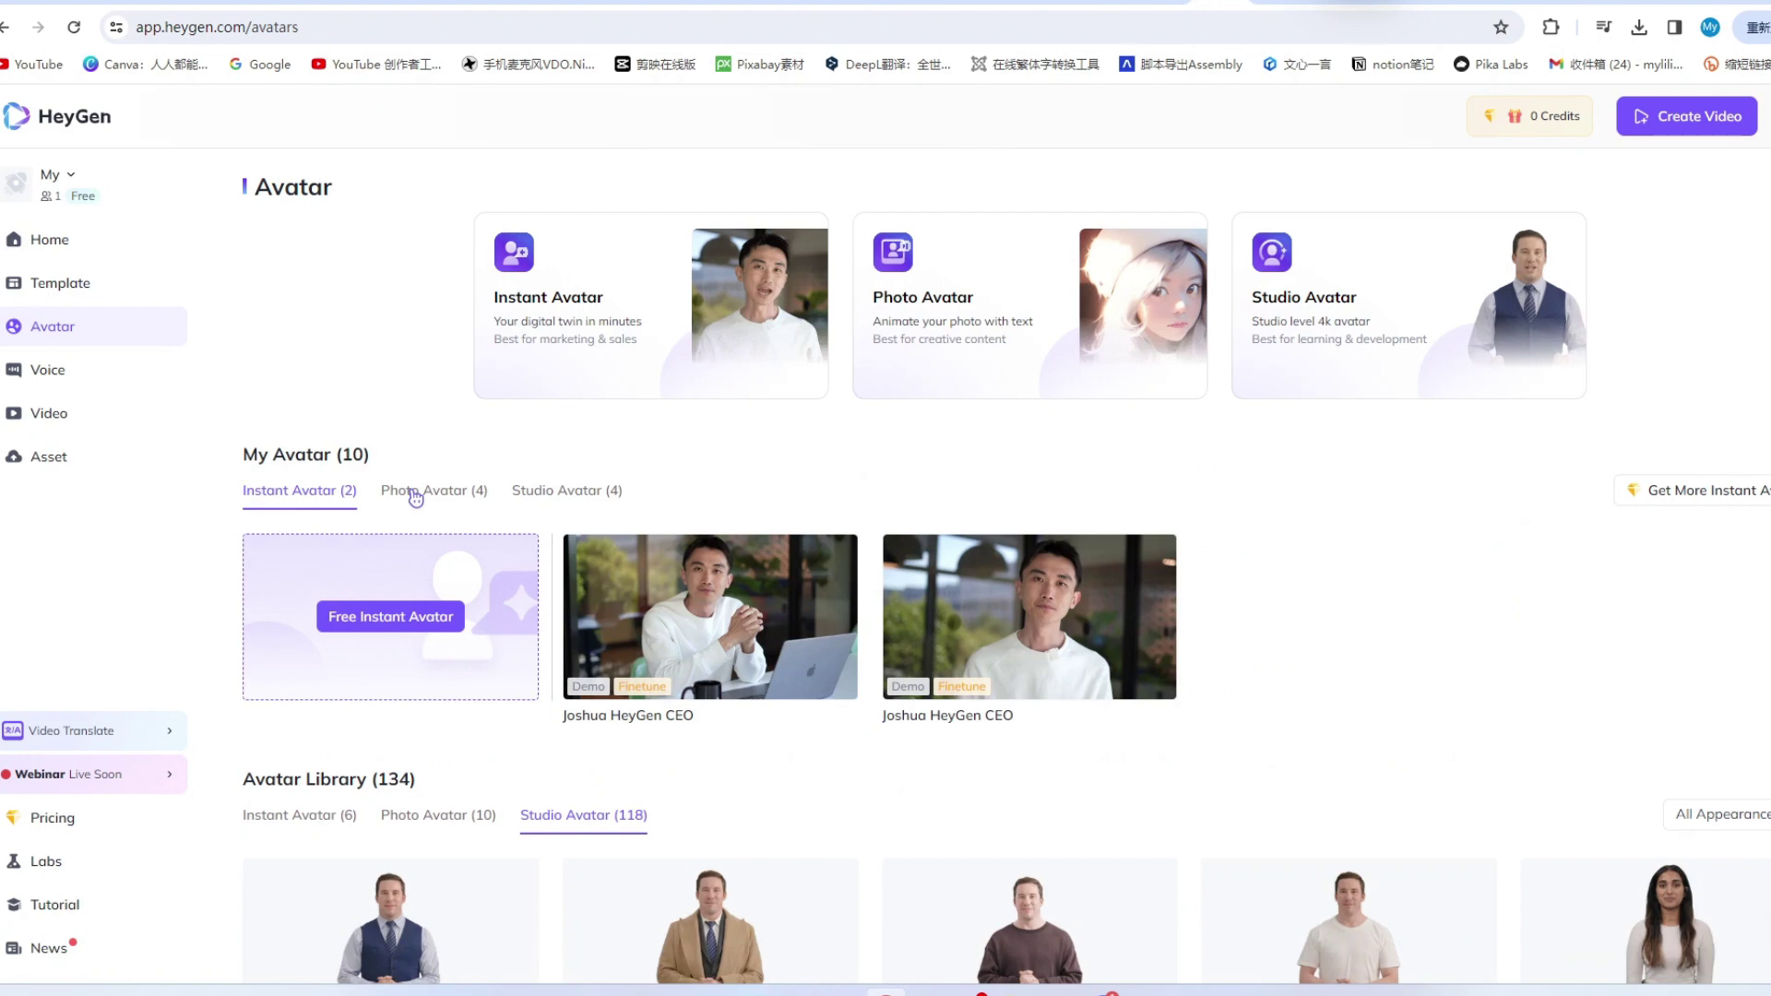
{"action": "left_click", "coordinate": [416, 495]}
{"action": "left_click", "coordinate": [71, 335]}
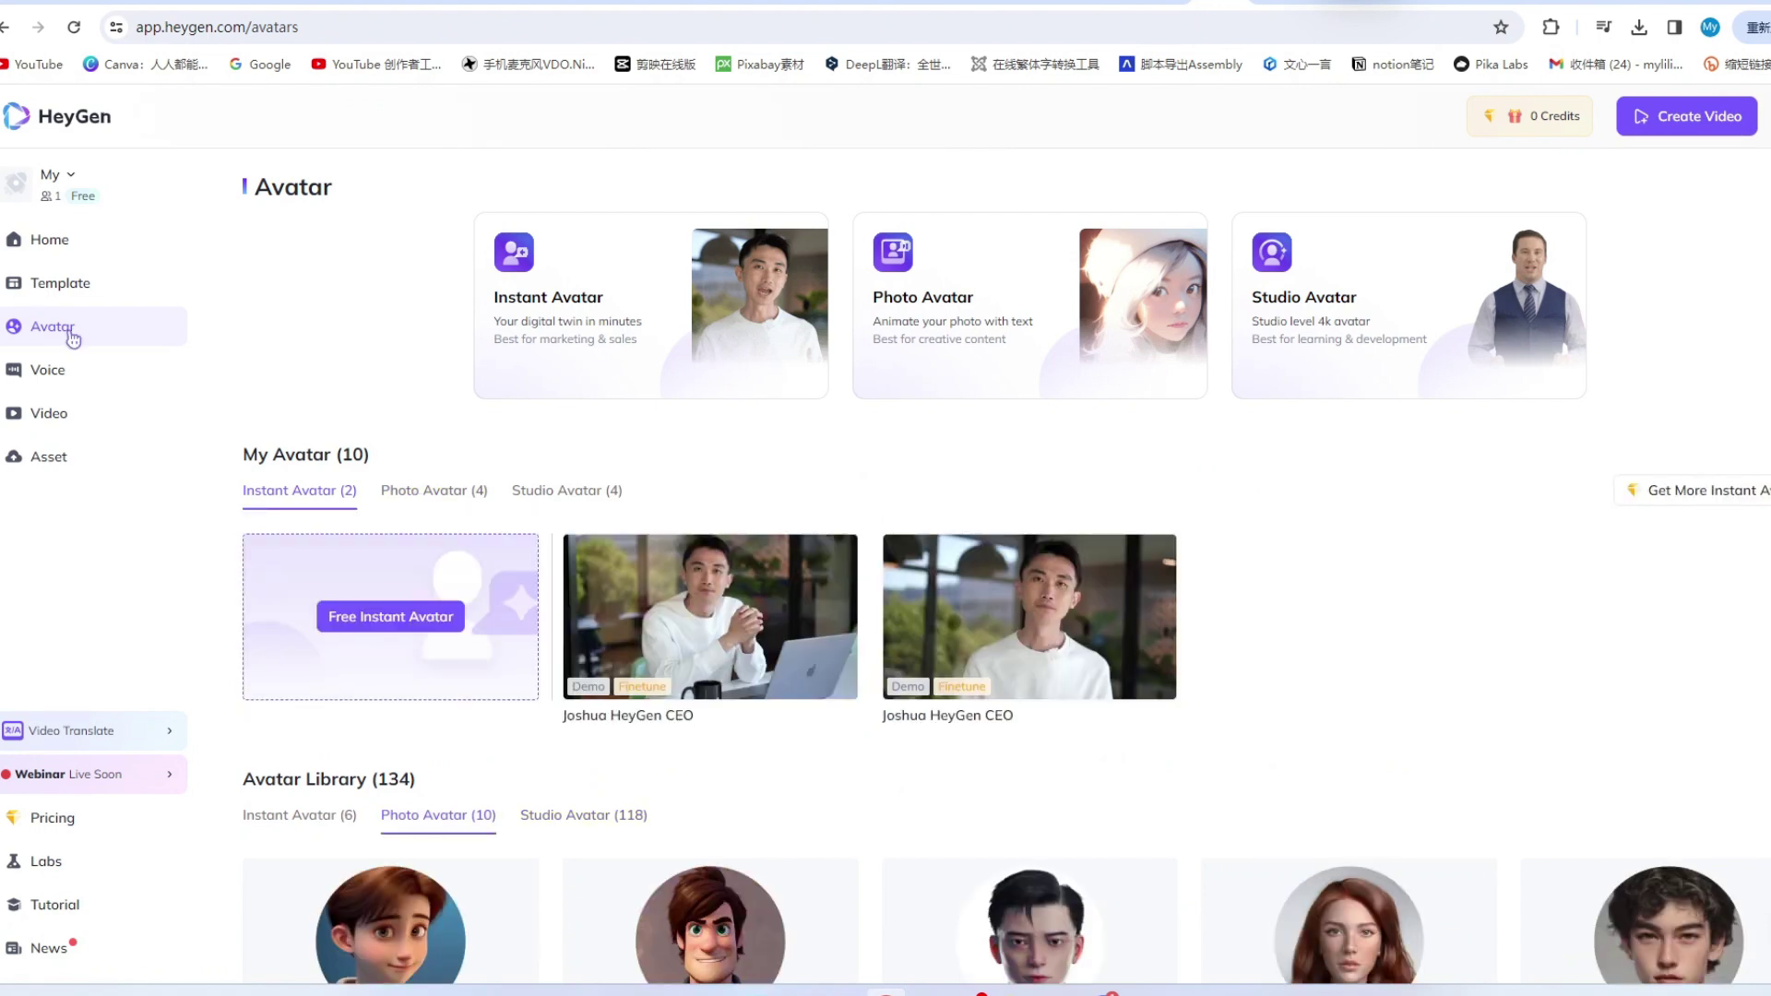
Step: Create a new video with a studio avatar and look at the option for making a custom instant avatar
{"action": "left_click", "coordinate": [1681, 118]}
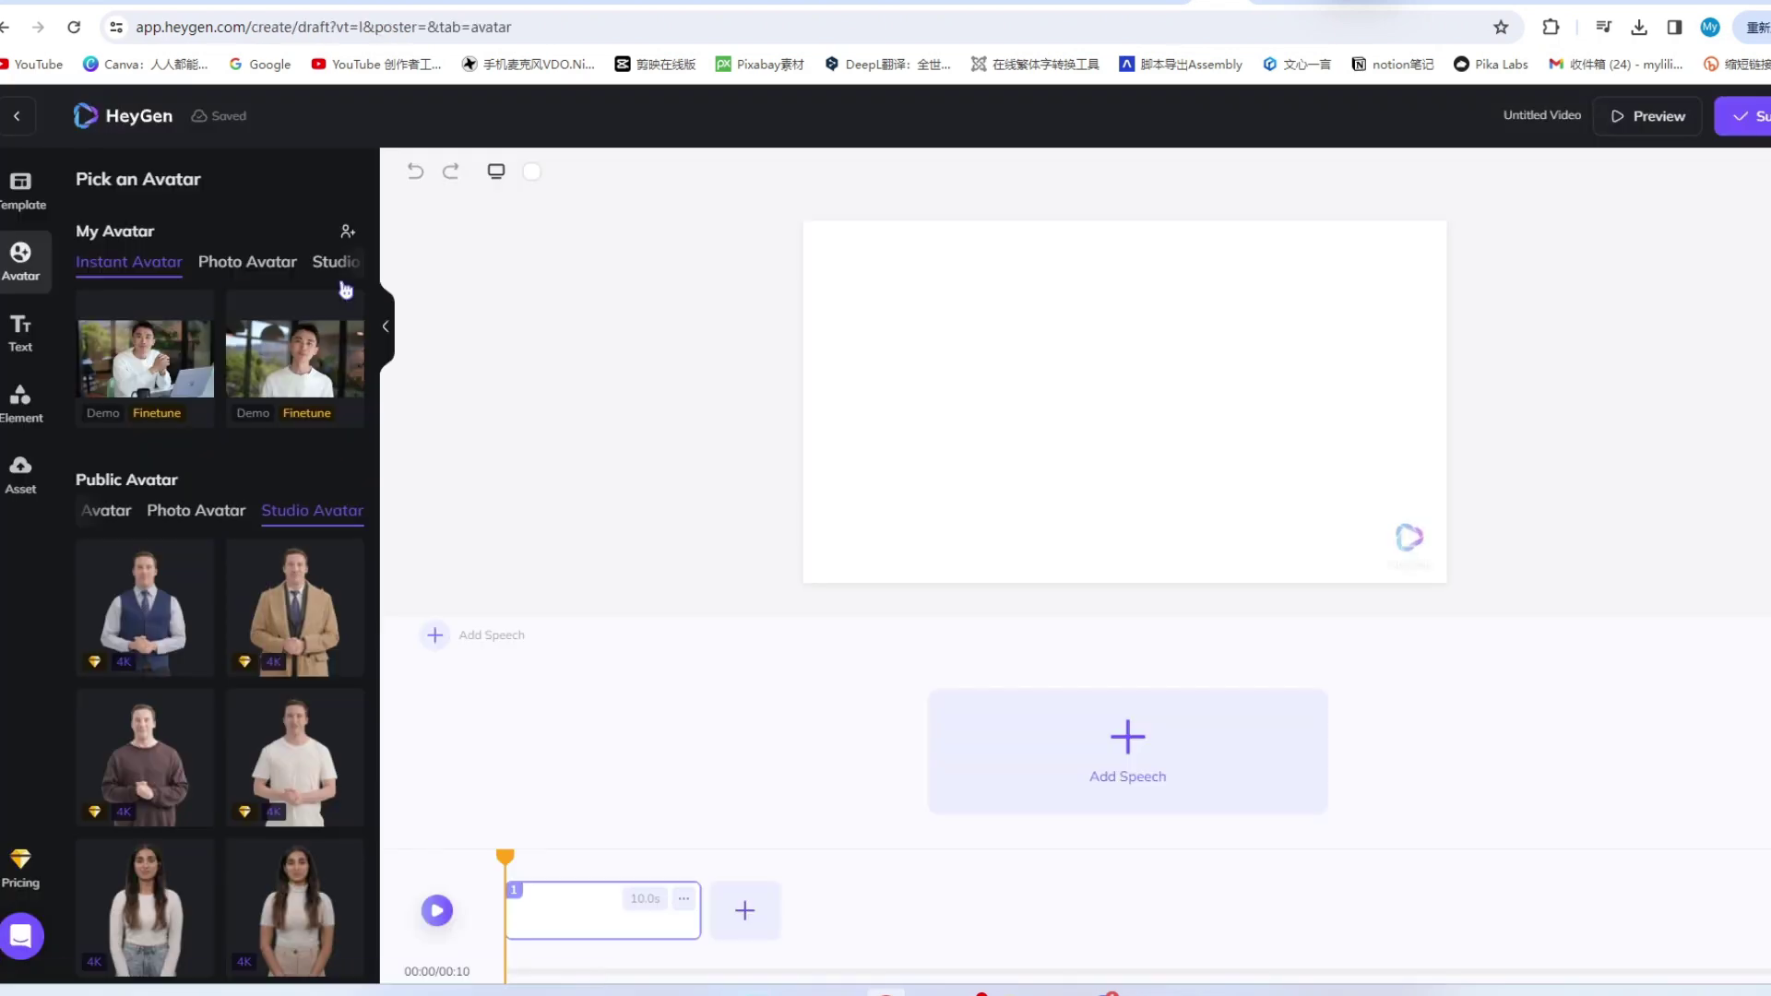
{"action": "scroll", "coordinate": [146, 701], "scroll_direction": "down", "scroll_amount": 4}
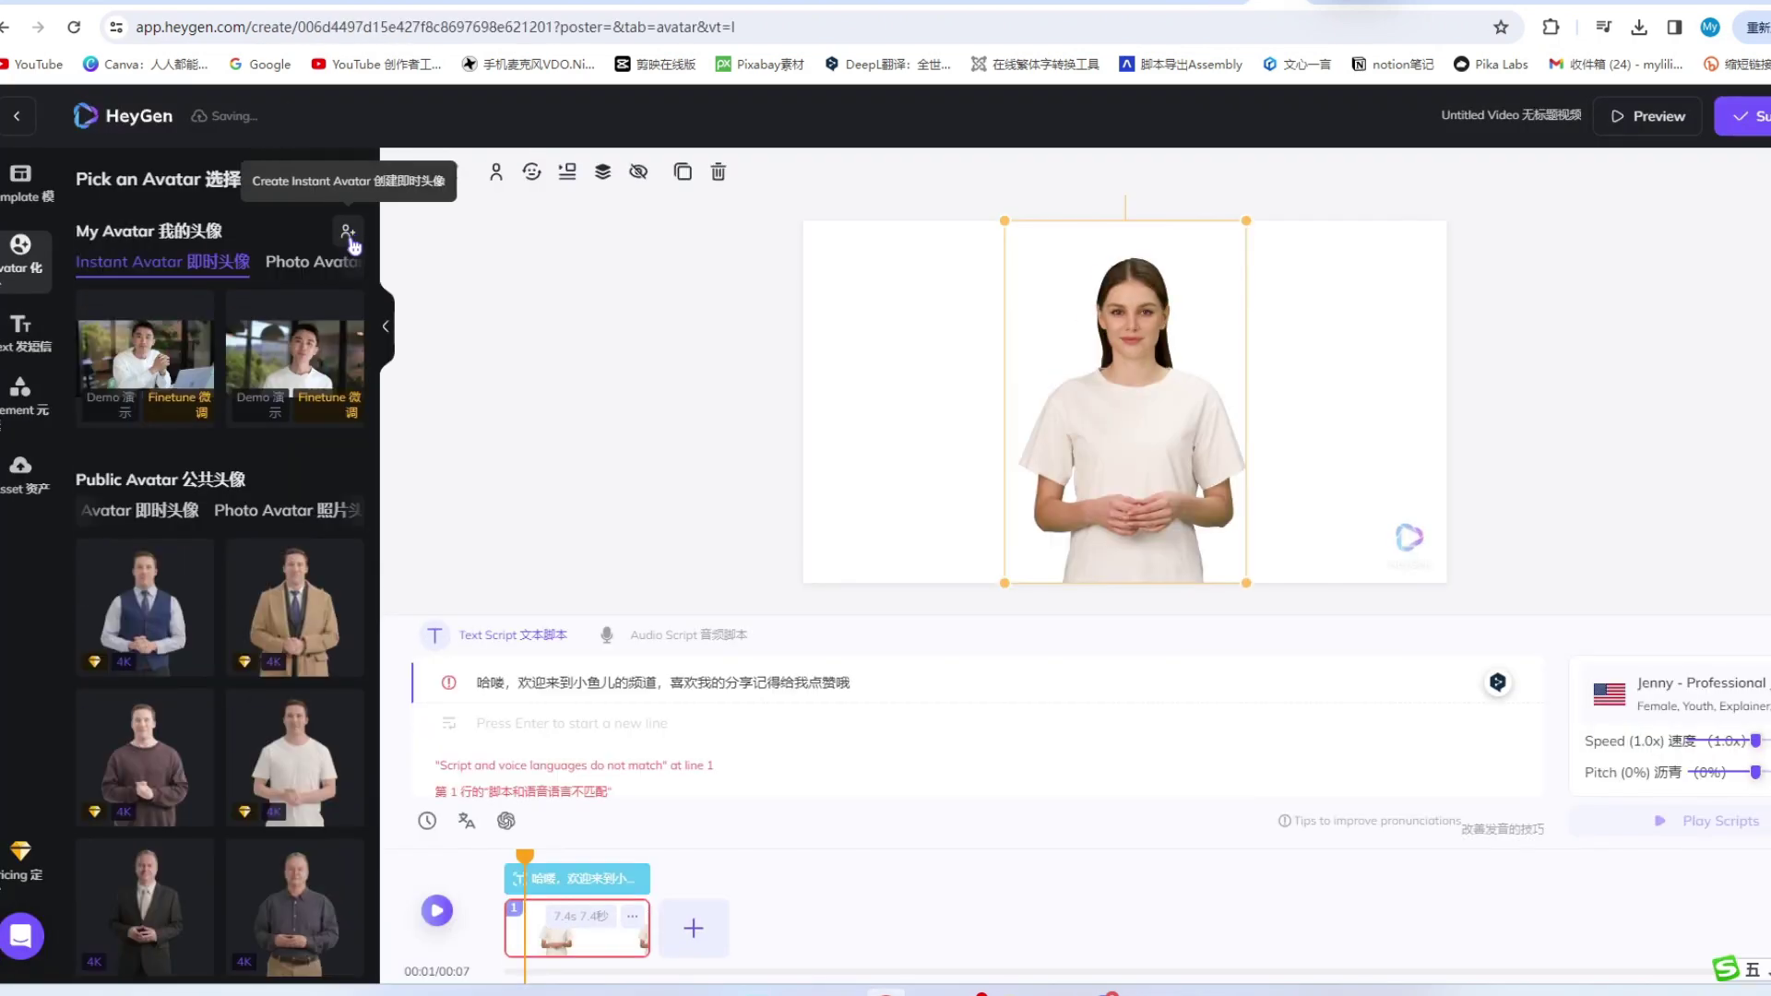
{"action": "left_click", "coordinate": [349, 236]}
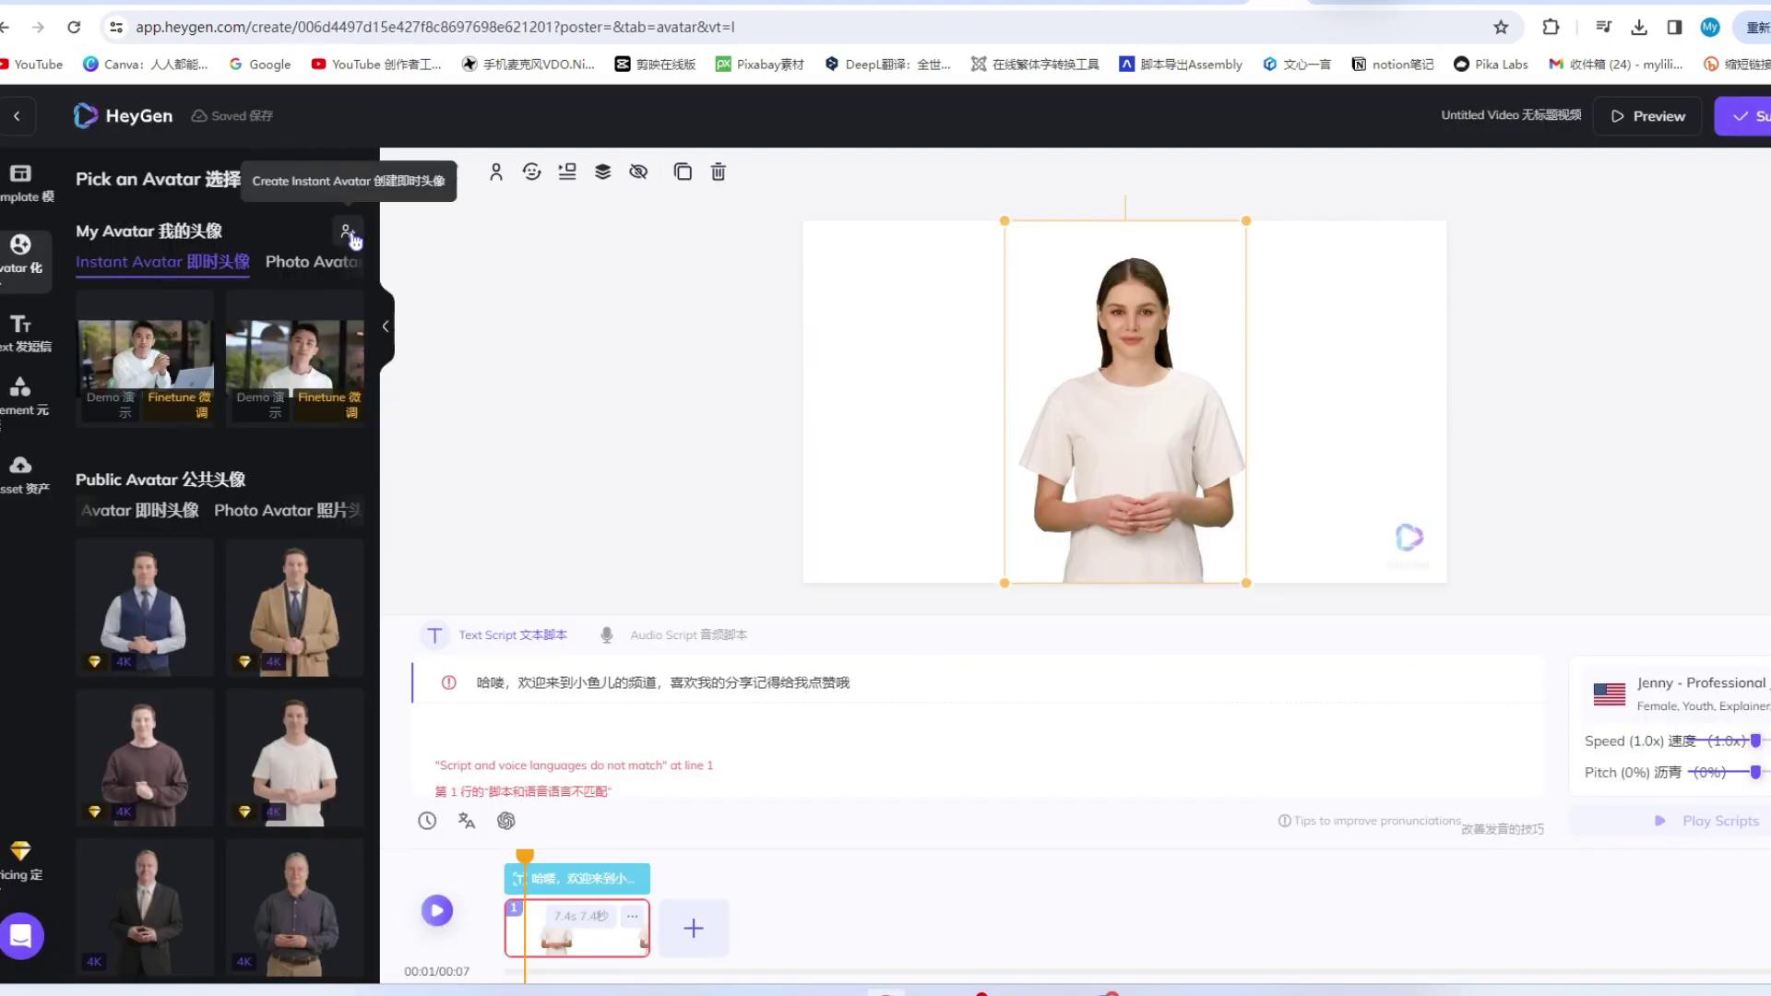
Step: Examine the video's Chinese text script and the audio script alternatives, ending on the text script
{"action": "left_click", "coordinate": [484, 680]}
{"action": "left_click_drag", "start_coordinate": [483, 680], "coordinate": [884, 678]}
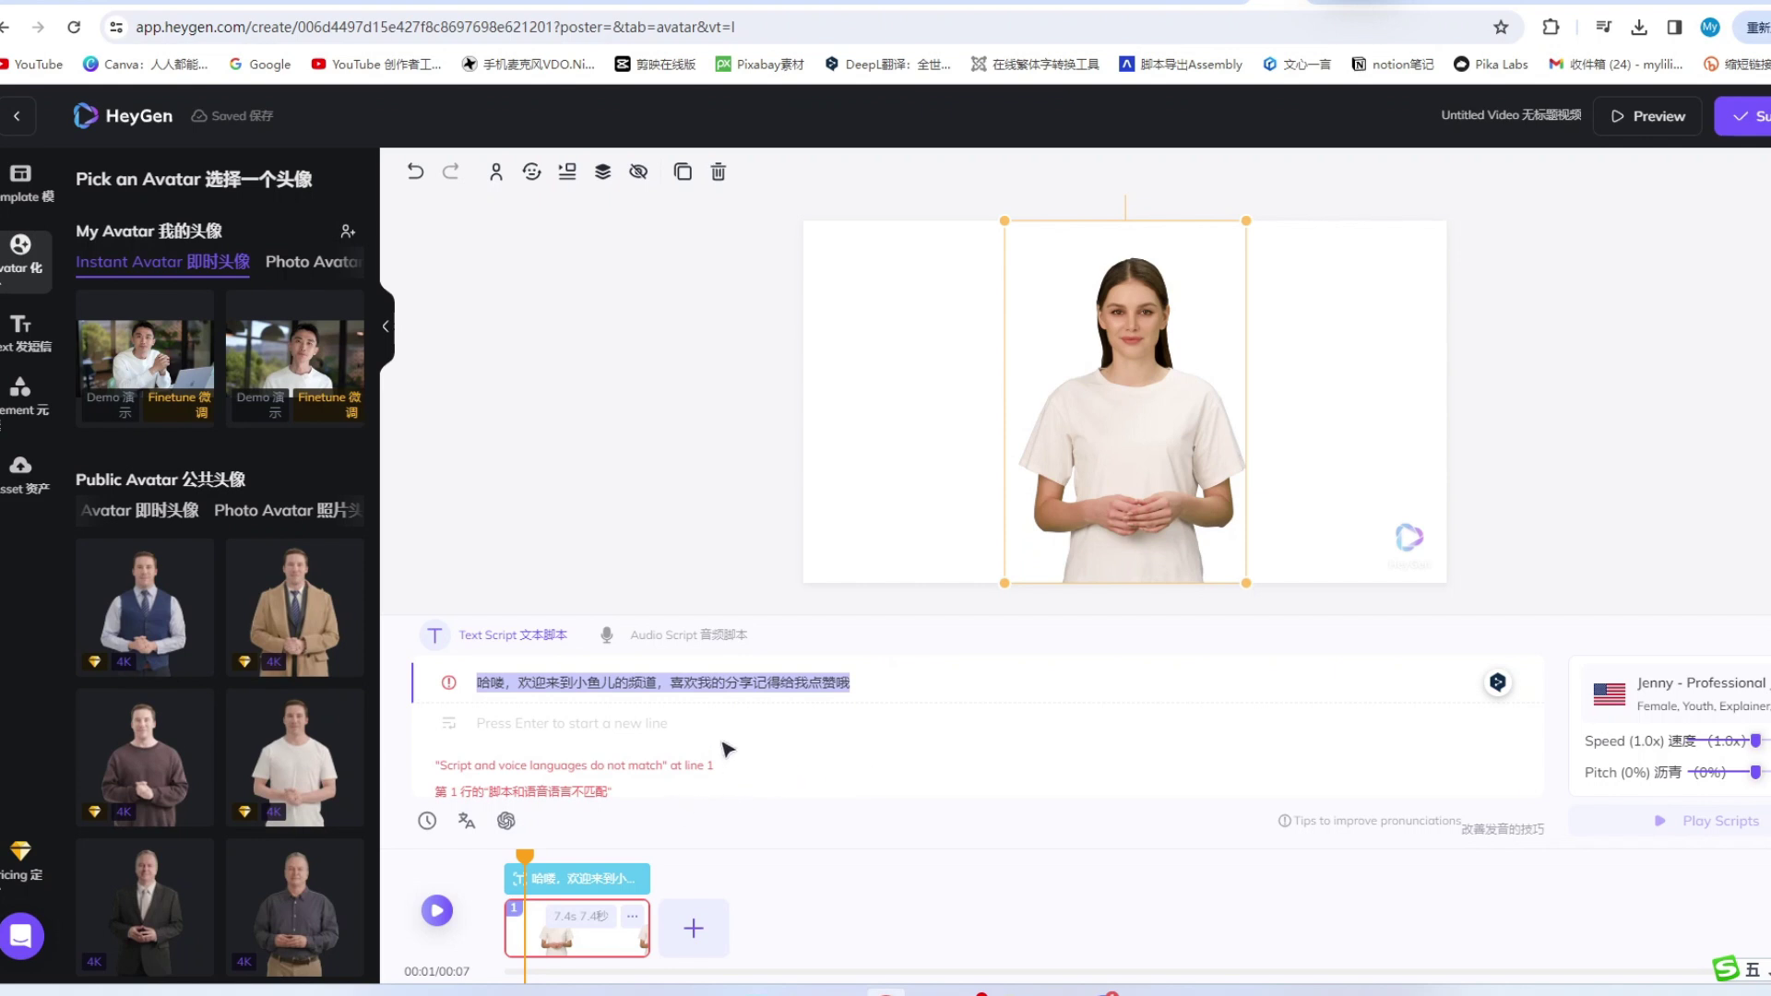
{"action": "left_click", "coordinate": [688, 637]}
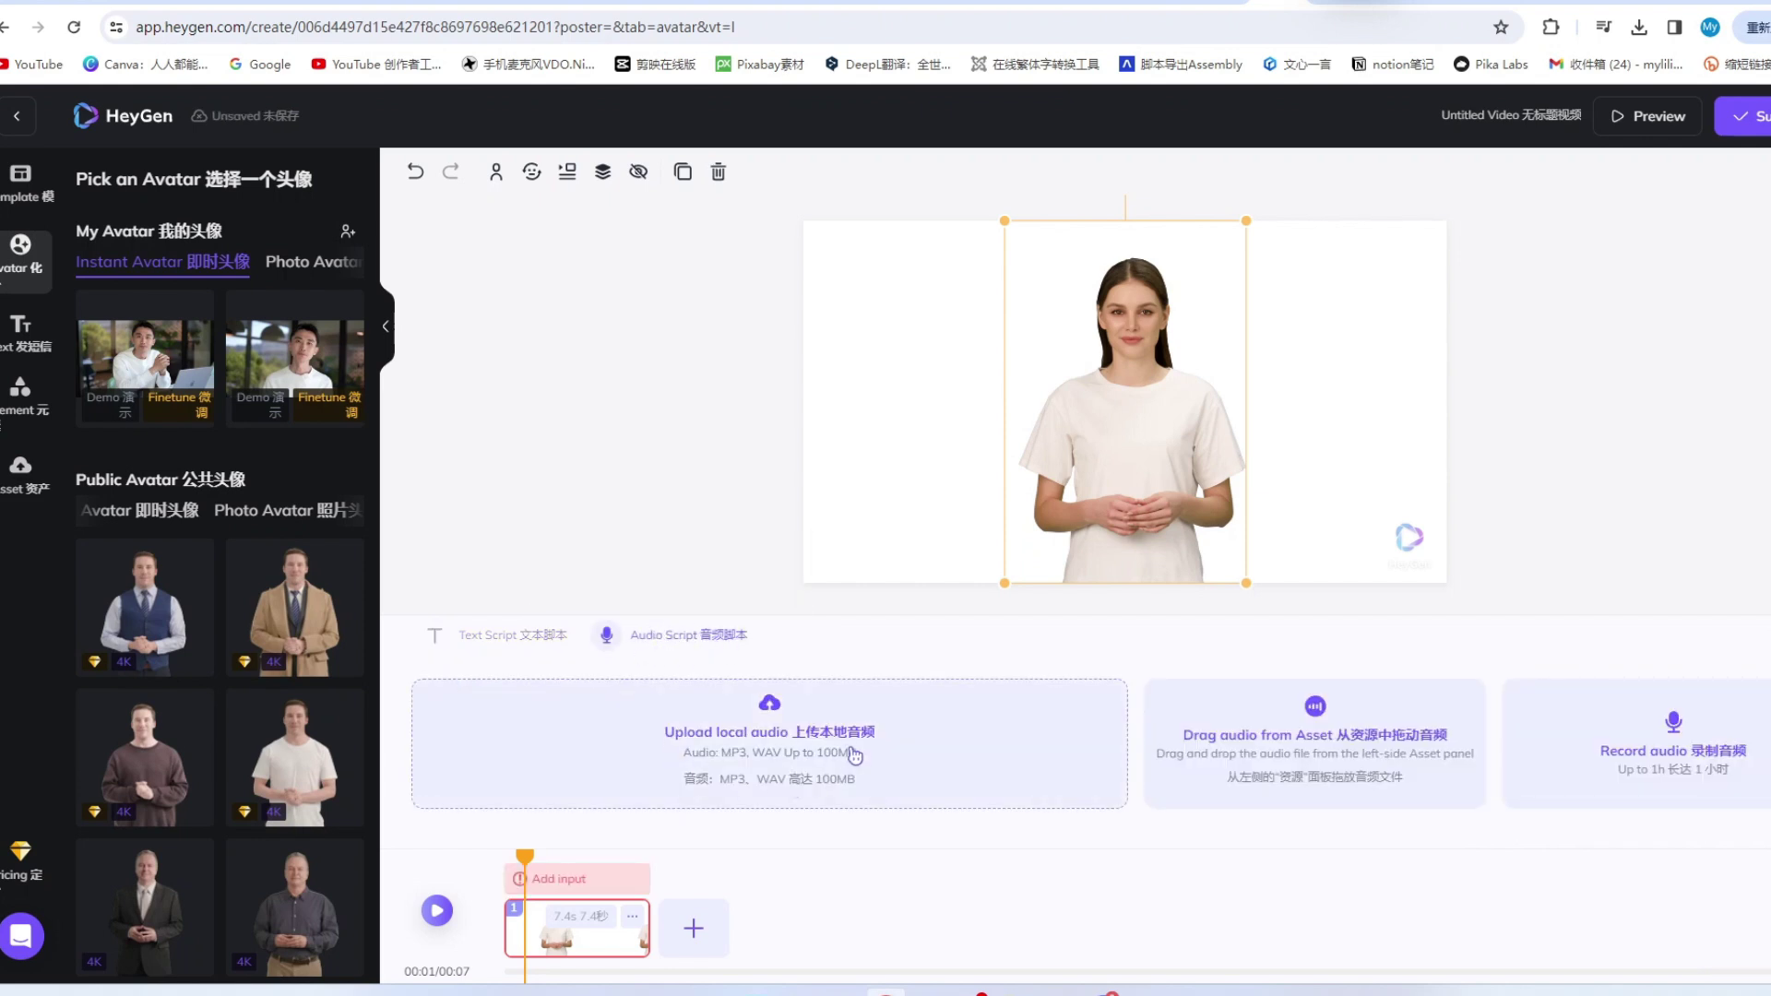
{"action": "left_click", "coordinate": [498, 636]}
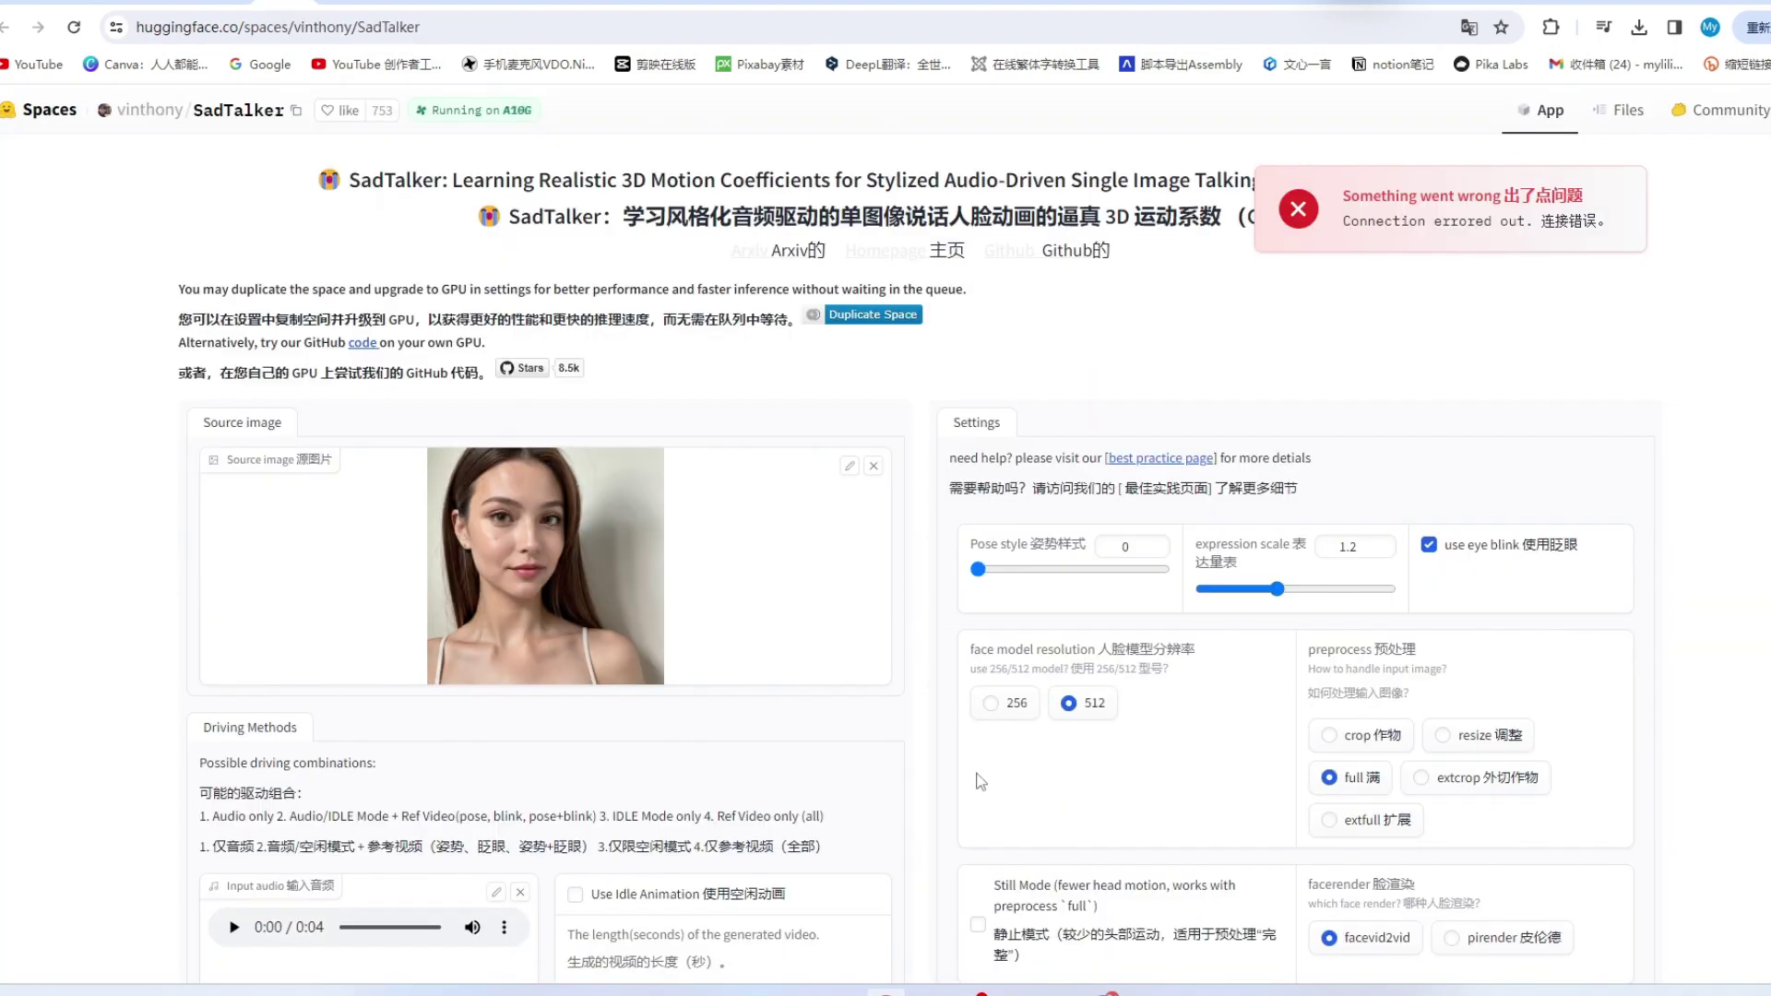
Step: Reload the SadTalker space on Hugging Face and look through its source image, driving method and settings sections
{"action": "left_click", "coordinate": [73, 27]}
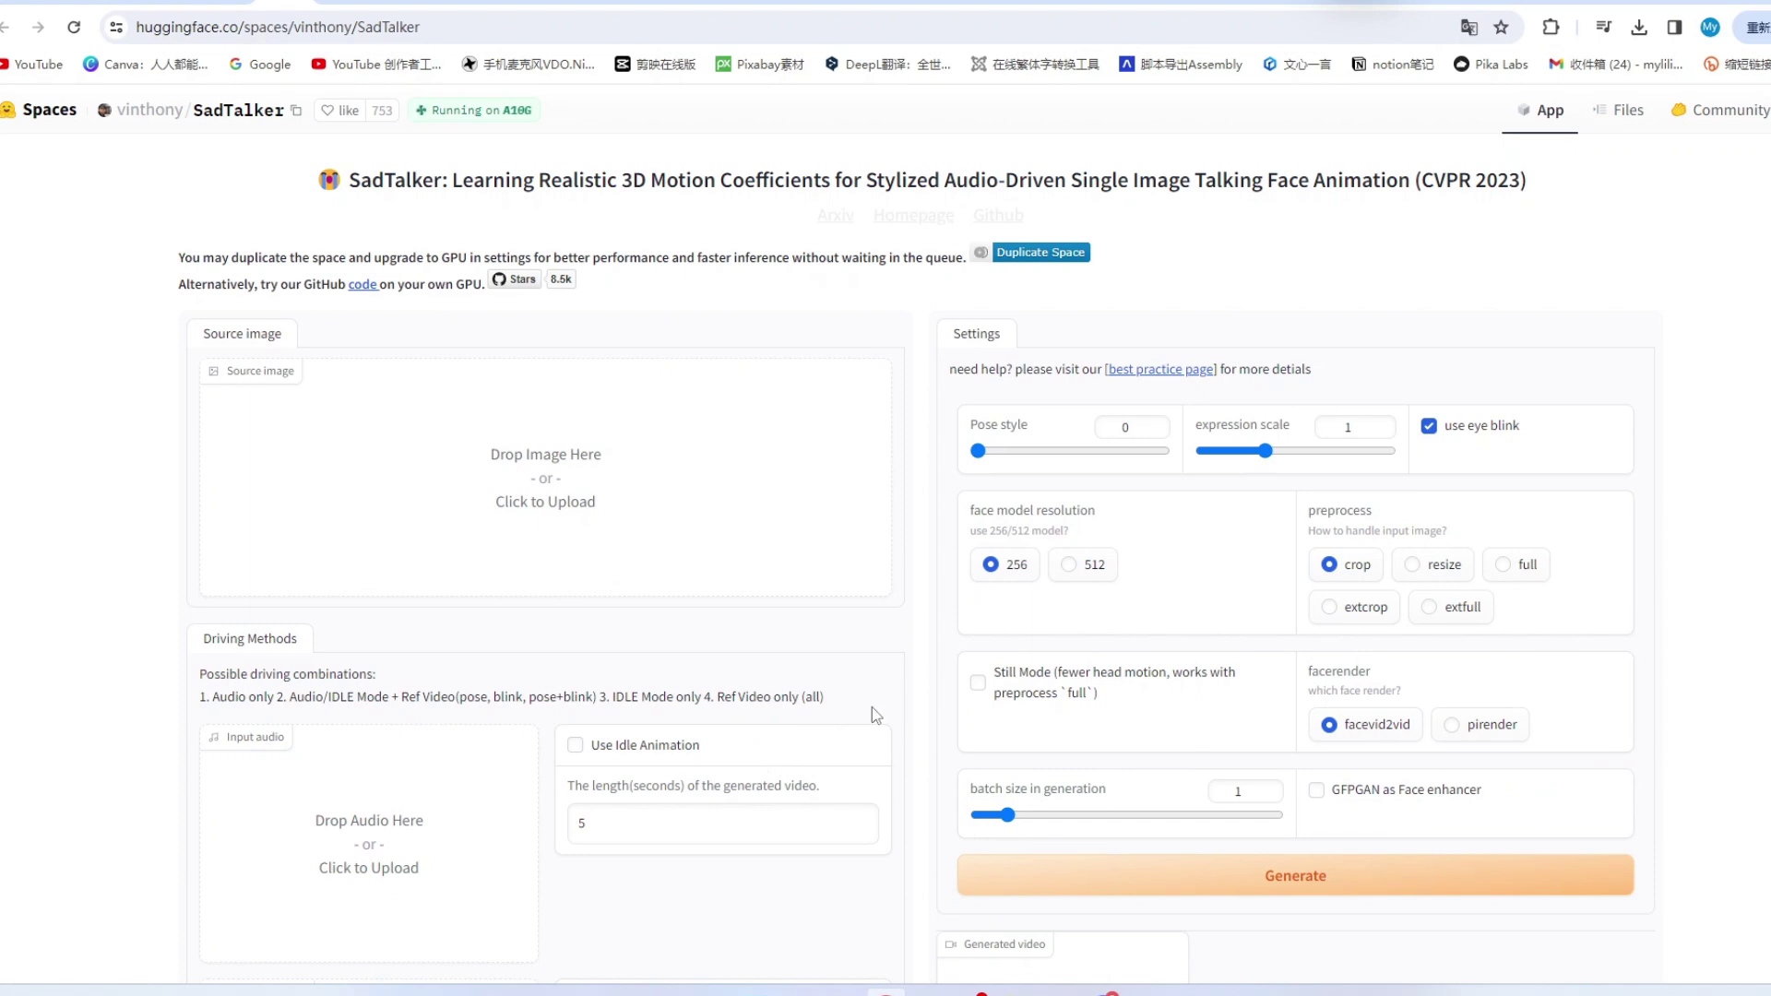
{"action": "scroll", "coordinate": [855, 681], "scroll_direction": "down", "scroll_amount": 1}
{"action": "scroll", "coordinate": [849, 645], "scroll_direction": "down", "scroll_amount": 2}
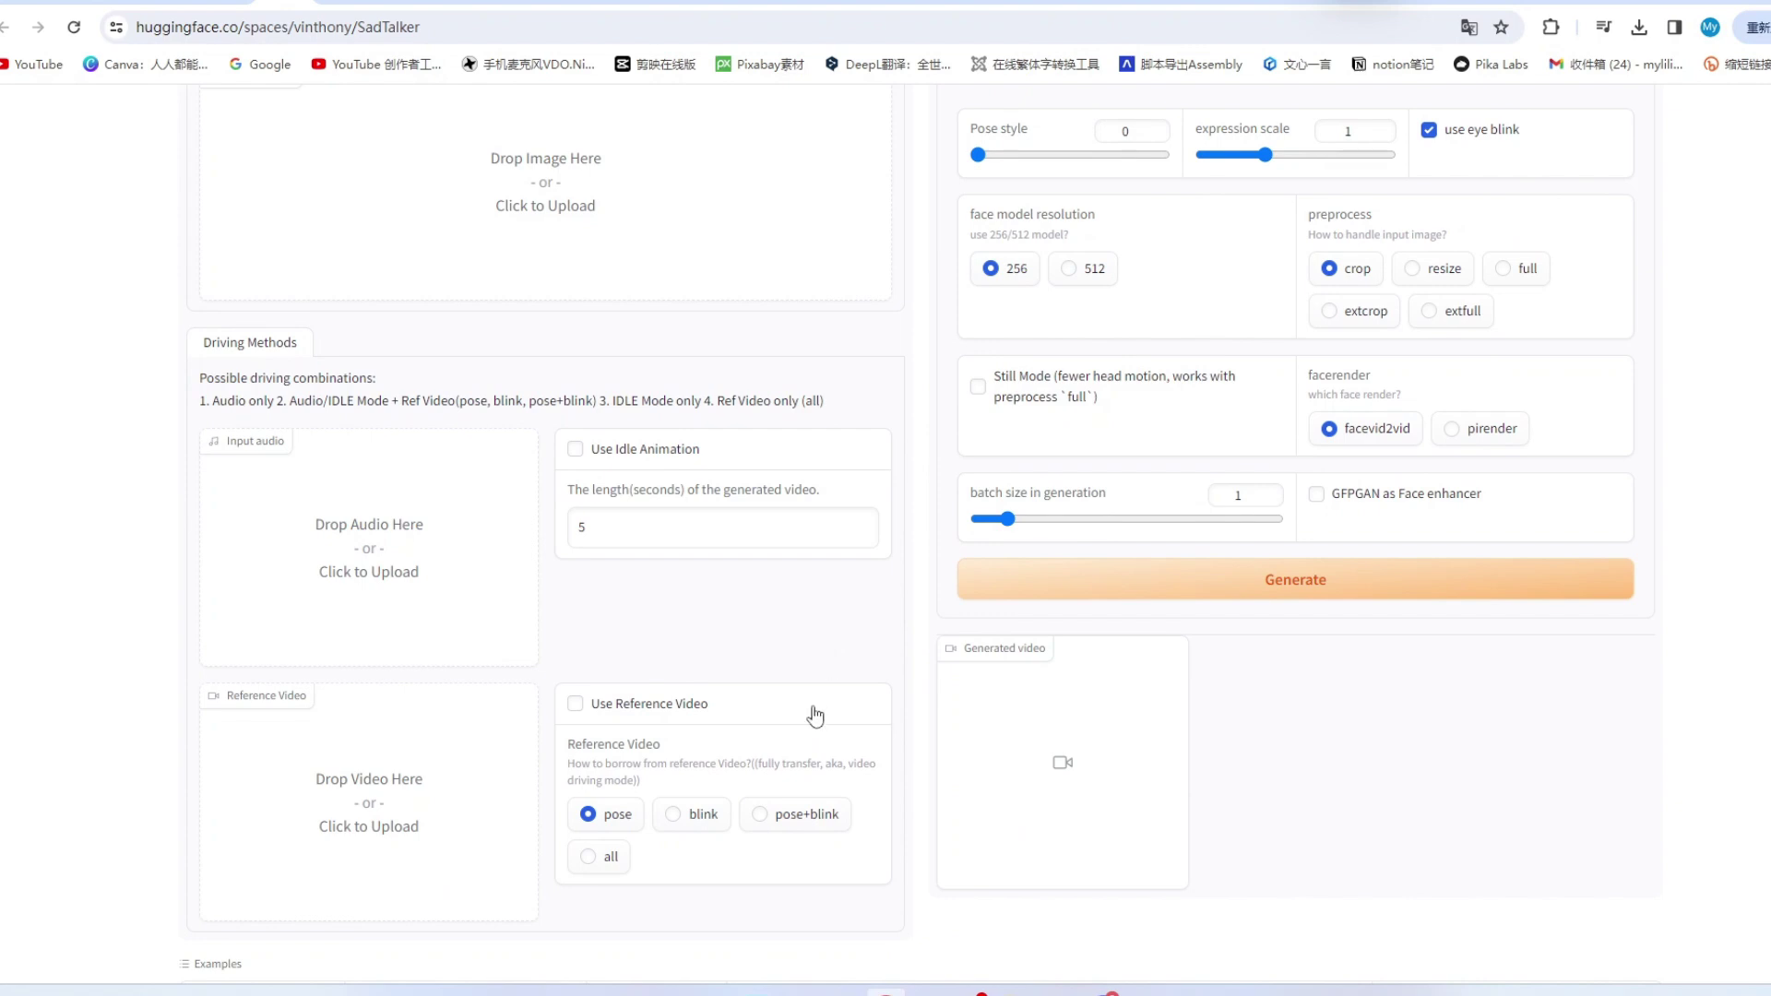
{"action": "scroll", "coordinate": [876, 475], "scroll_direction": "down", "scroll_amount": 1}
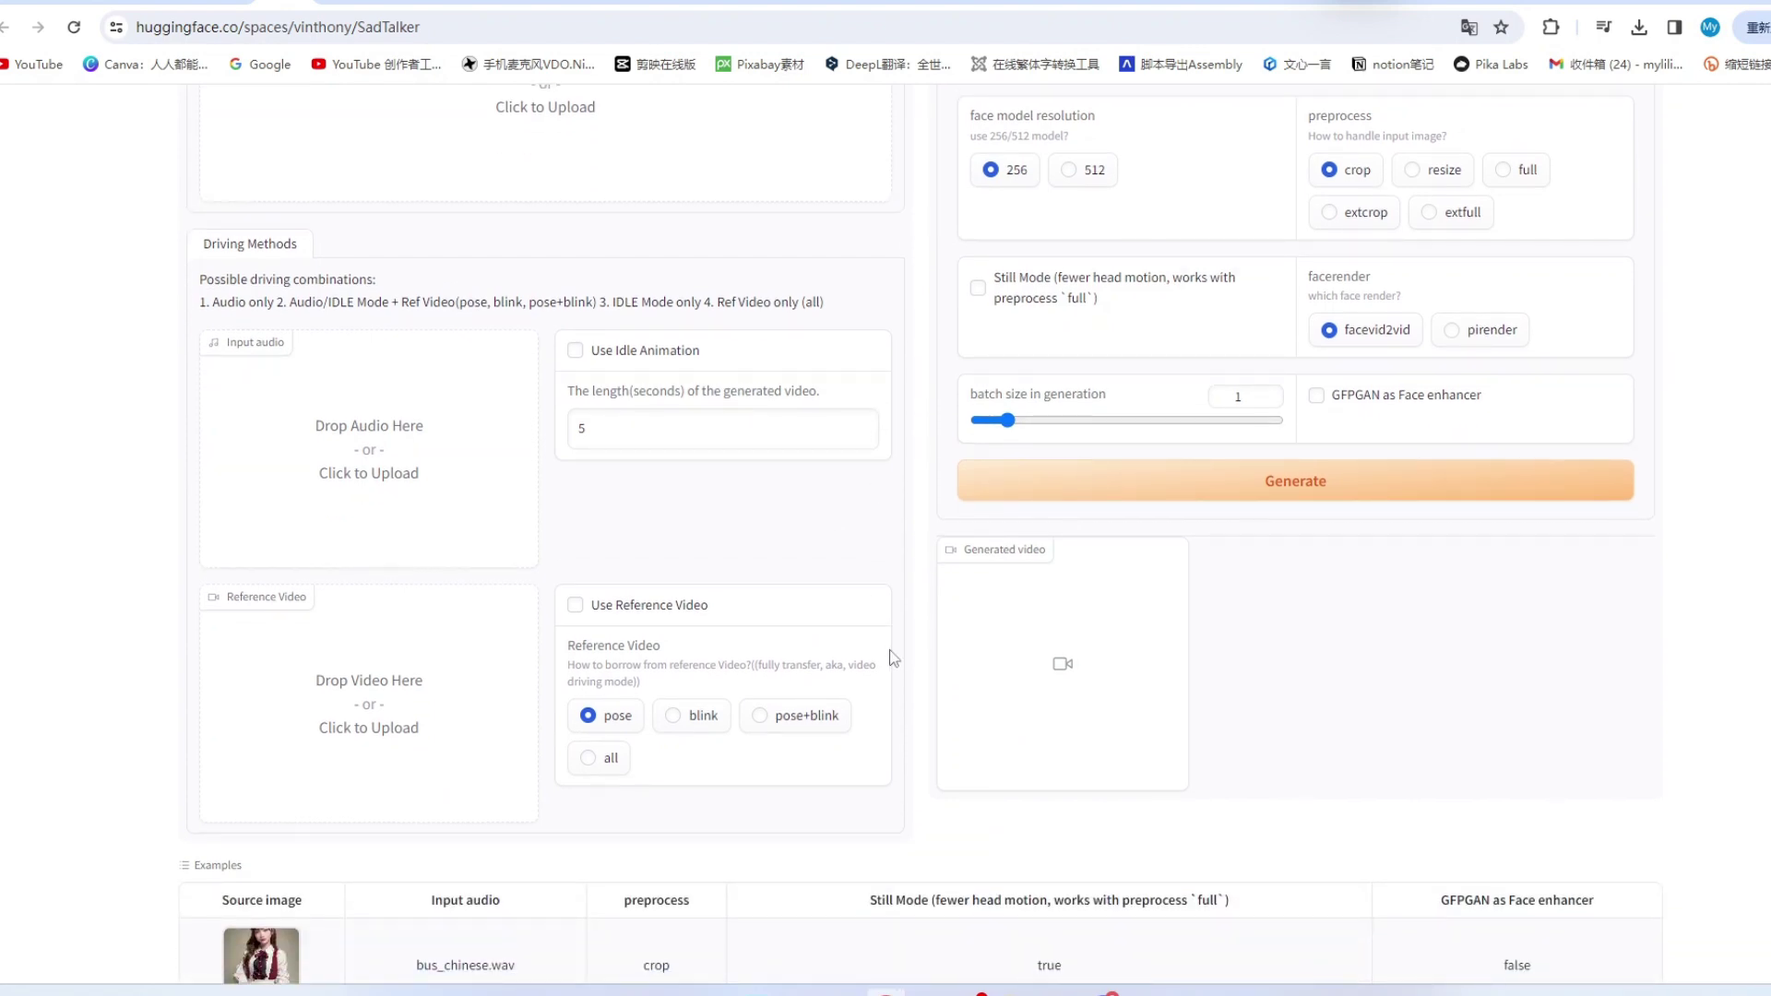
{"action": "scroll", "coordinate": [887, 653], "scroll_direction": "up", "scroll_amount": 2}
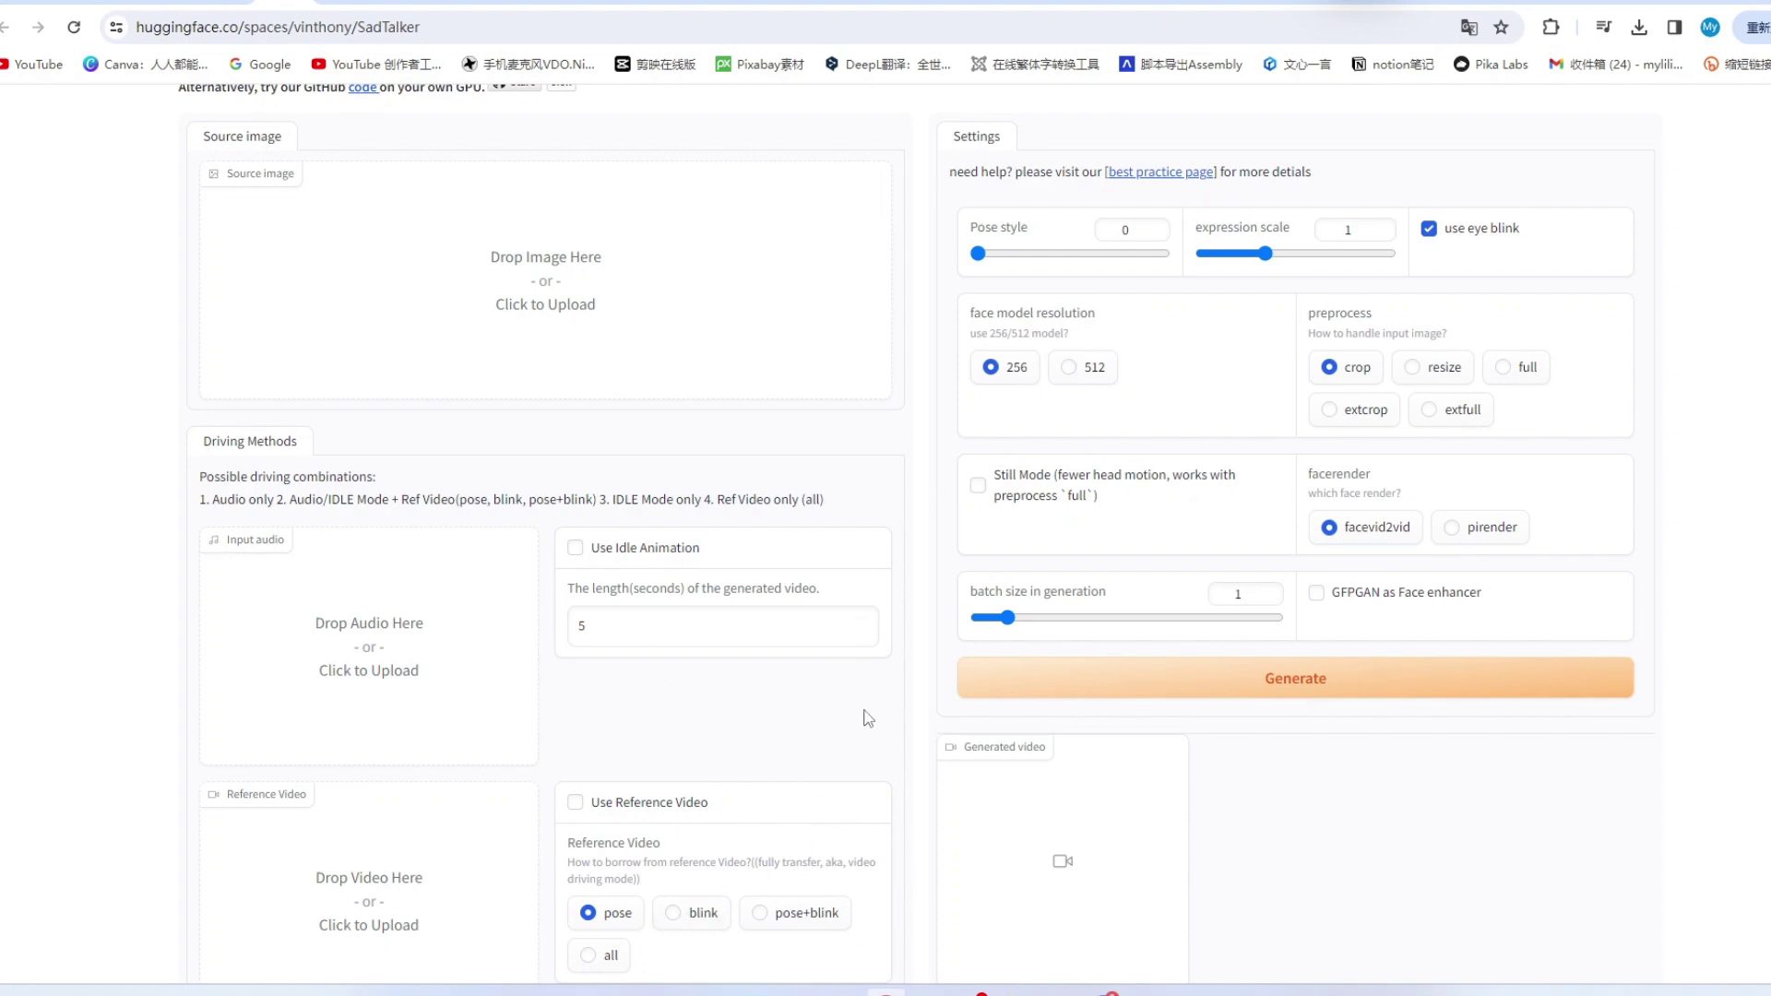
{"action": "scroll", "coordinate": [679, 413], "scroll_direction": "up", "scroll_amount": 3}
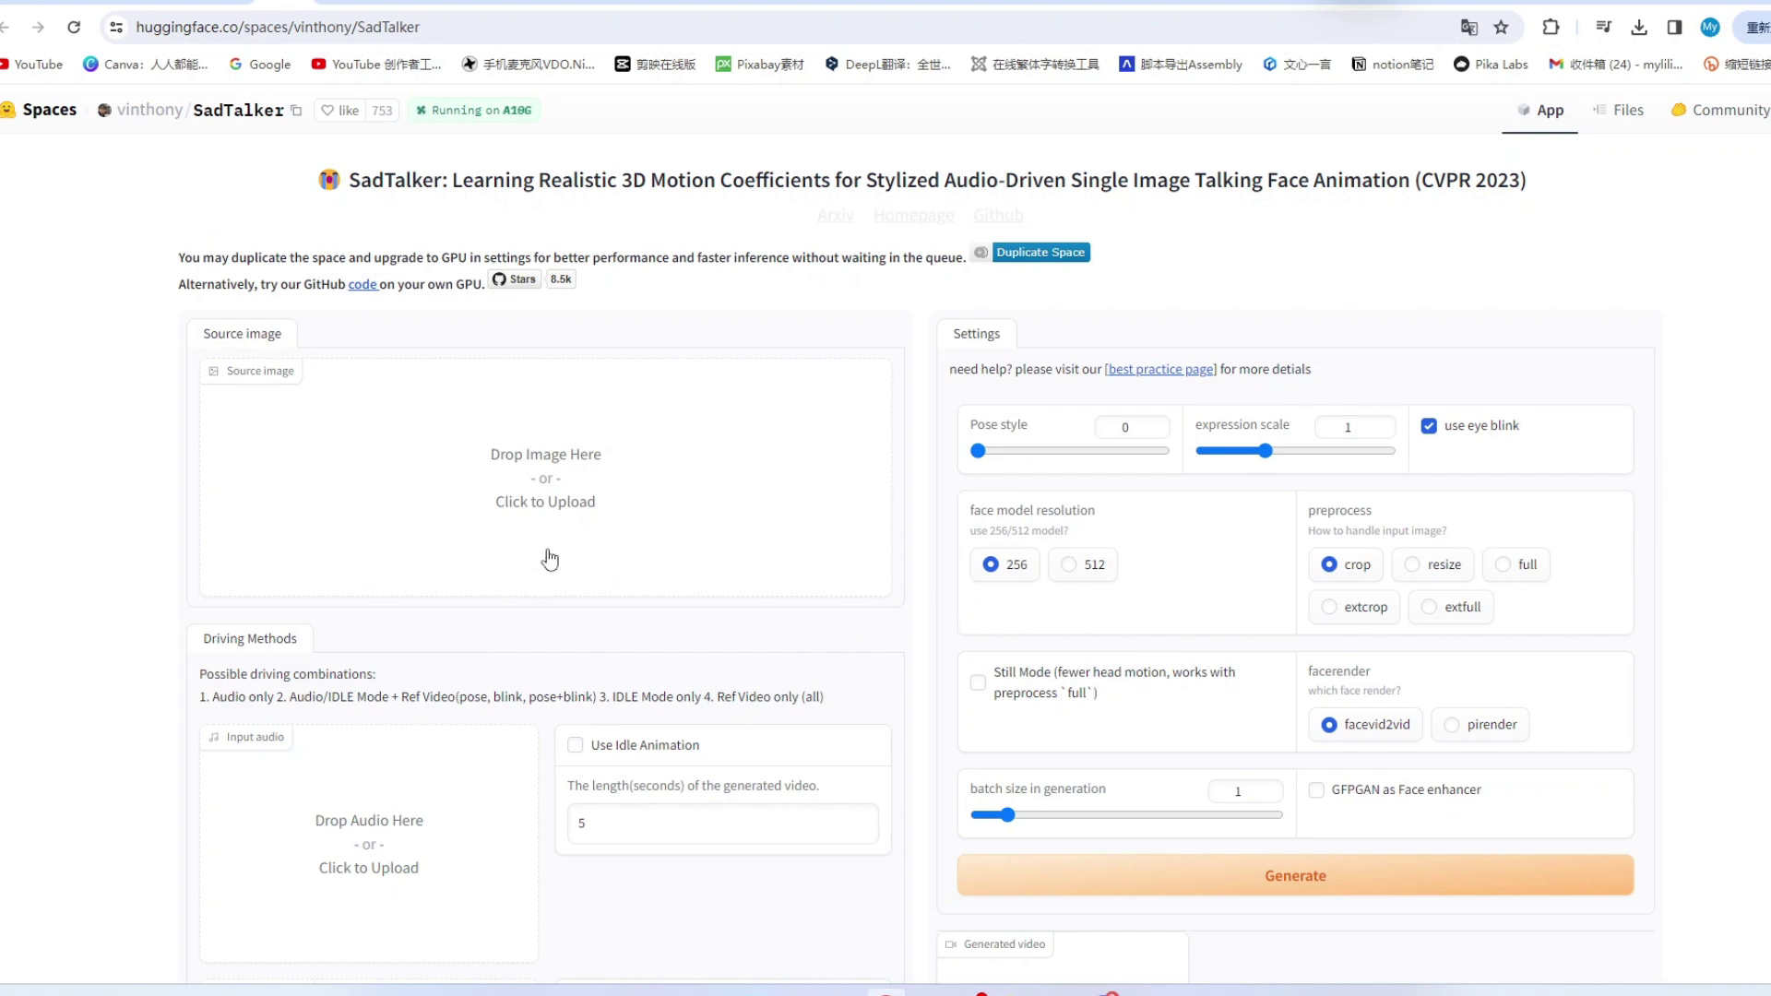
Step: Upload the portrait 2024_01_10_09_45_IMG_2772 as SadTalker's source image
{"action": "left_click", "coordinate": [548, 501]}
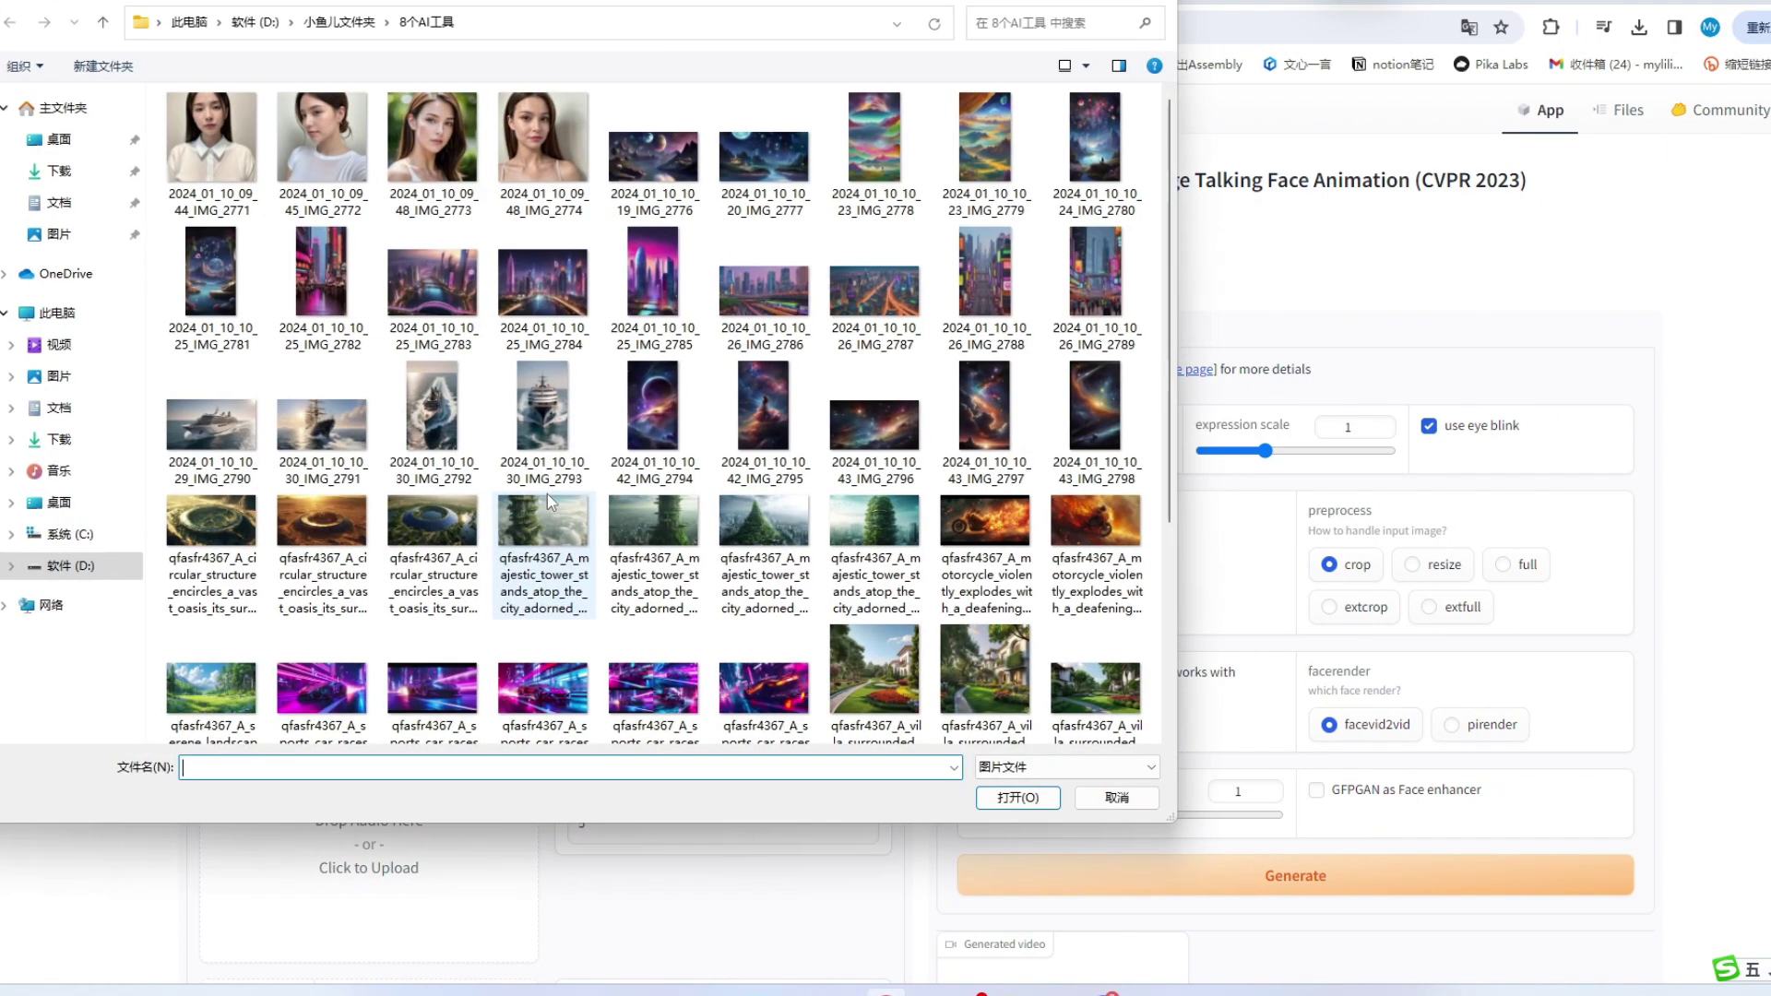
{"action": "double_click", "coordinate": [341, 159]}
{"action": "scroll", "coordinate": [847, 708], "scroll_direction": "down", "scroll_amount": 2}
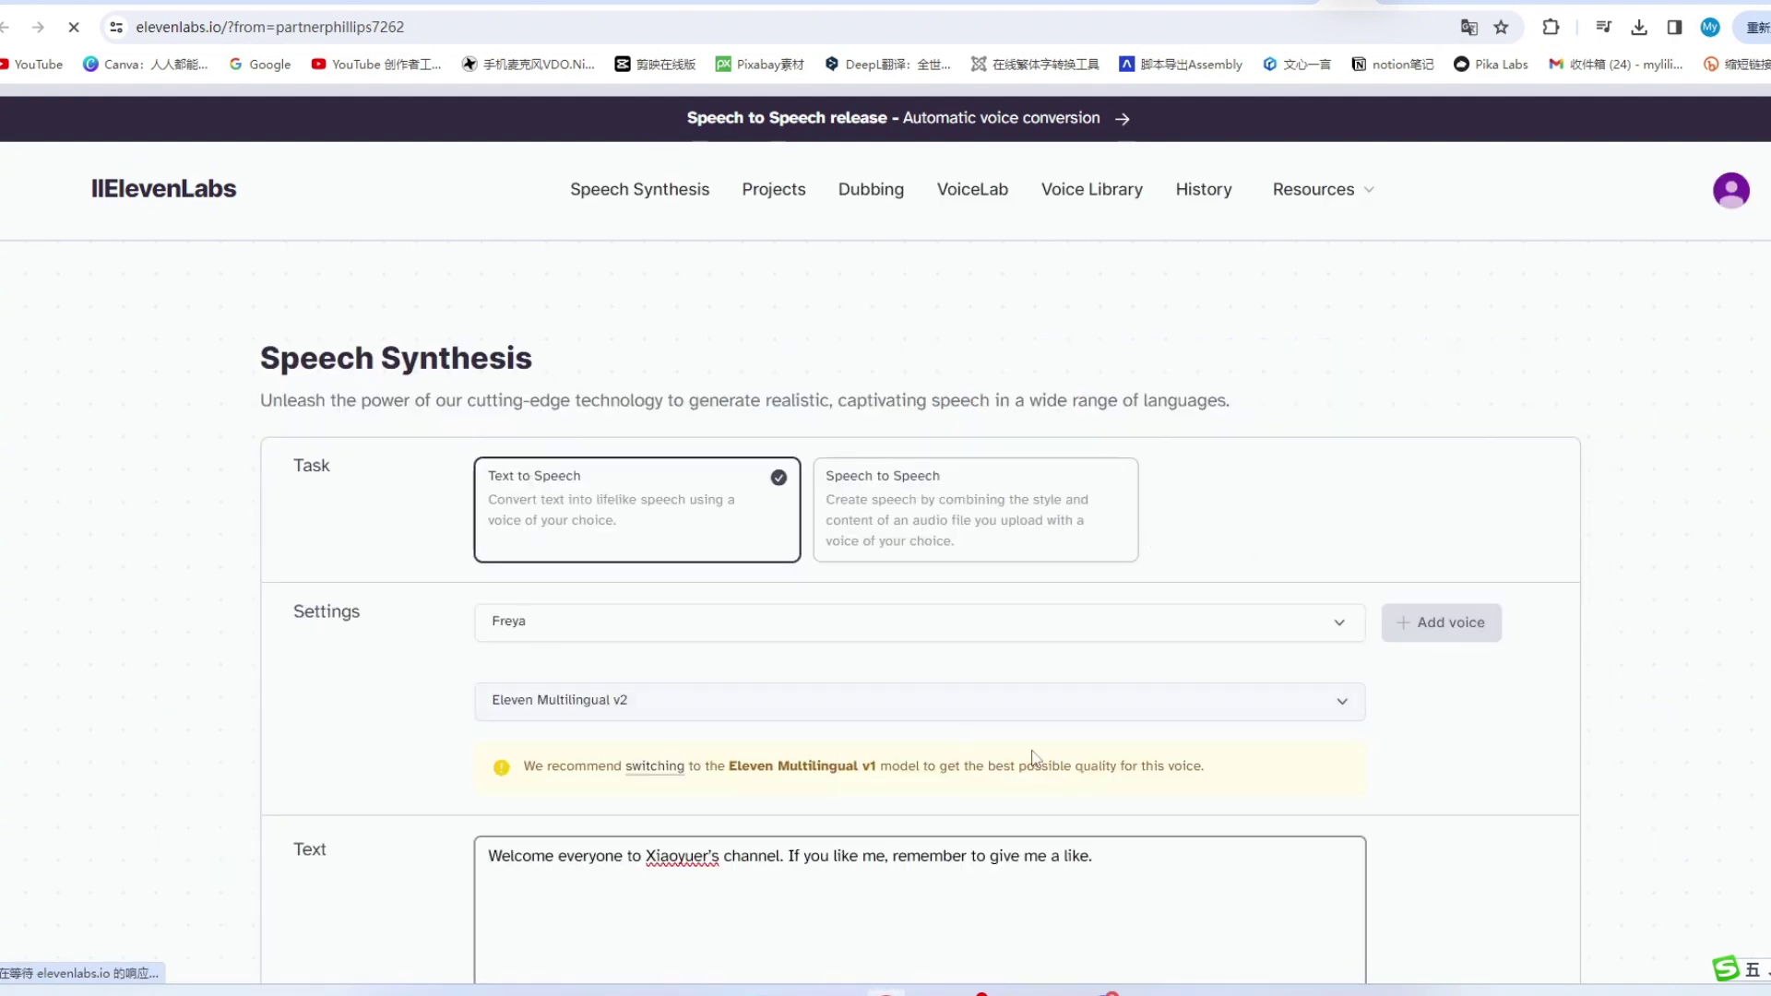
Step: Examine ElevenLabs' Speech Synthesis page, including the voice settings, model and text for generating the speech
{"action": "scroll", "coordinate": [1102, 738], "scroll_direction": "down", "scroll_amount": 3}
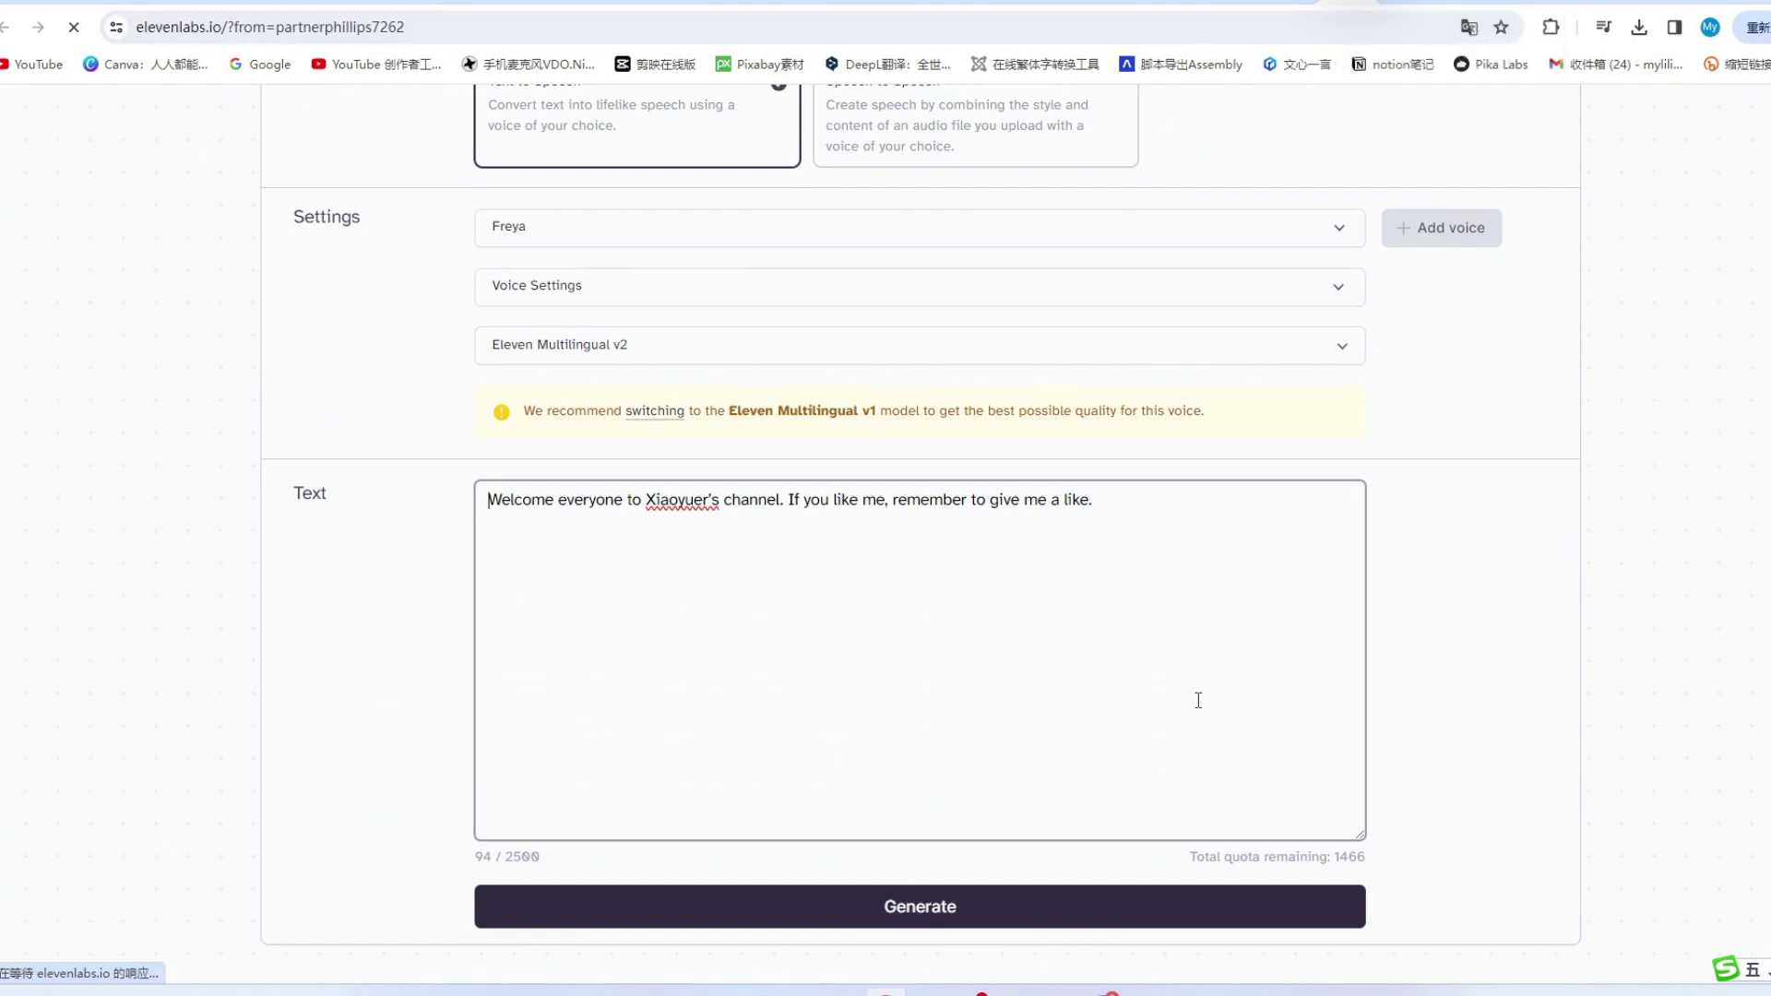
{"action": "scroll", "coordinate": [1198, 704], "scroll_direction": "up", "scroll_amount": 4}
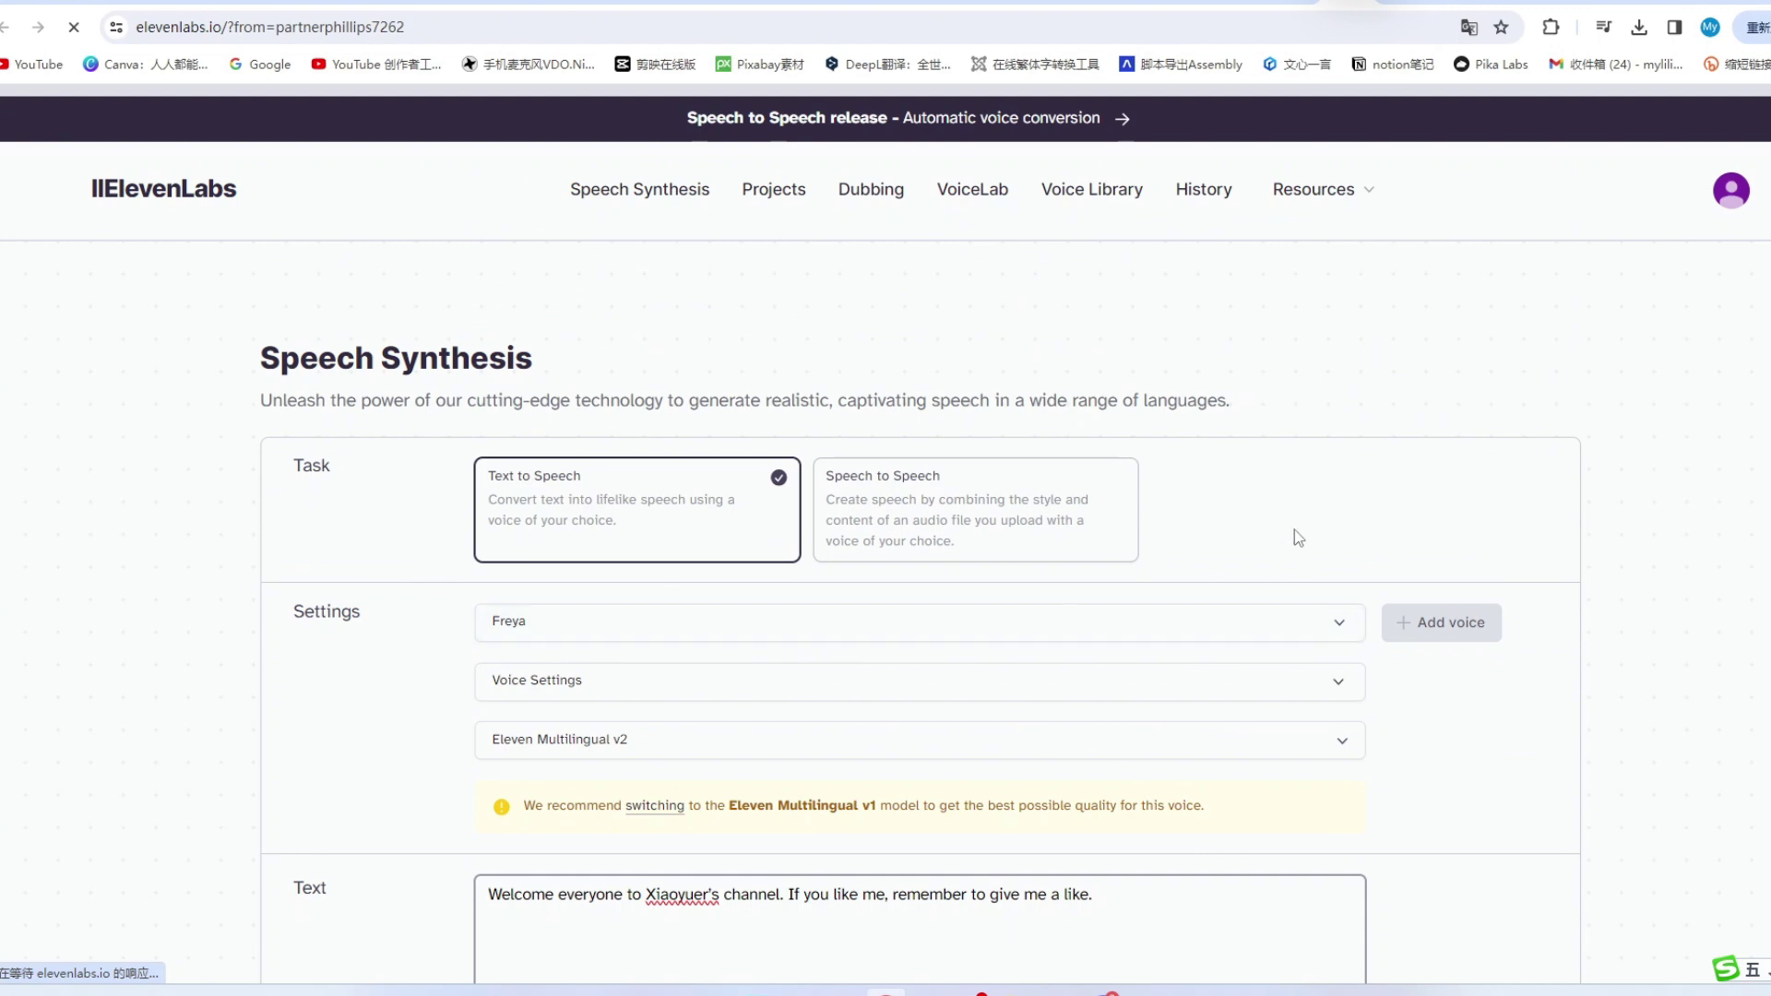
{"action": "scroll", "coordinate": [1301, 545], "scroll_direction": "down", "scroll_amount": 3}
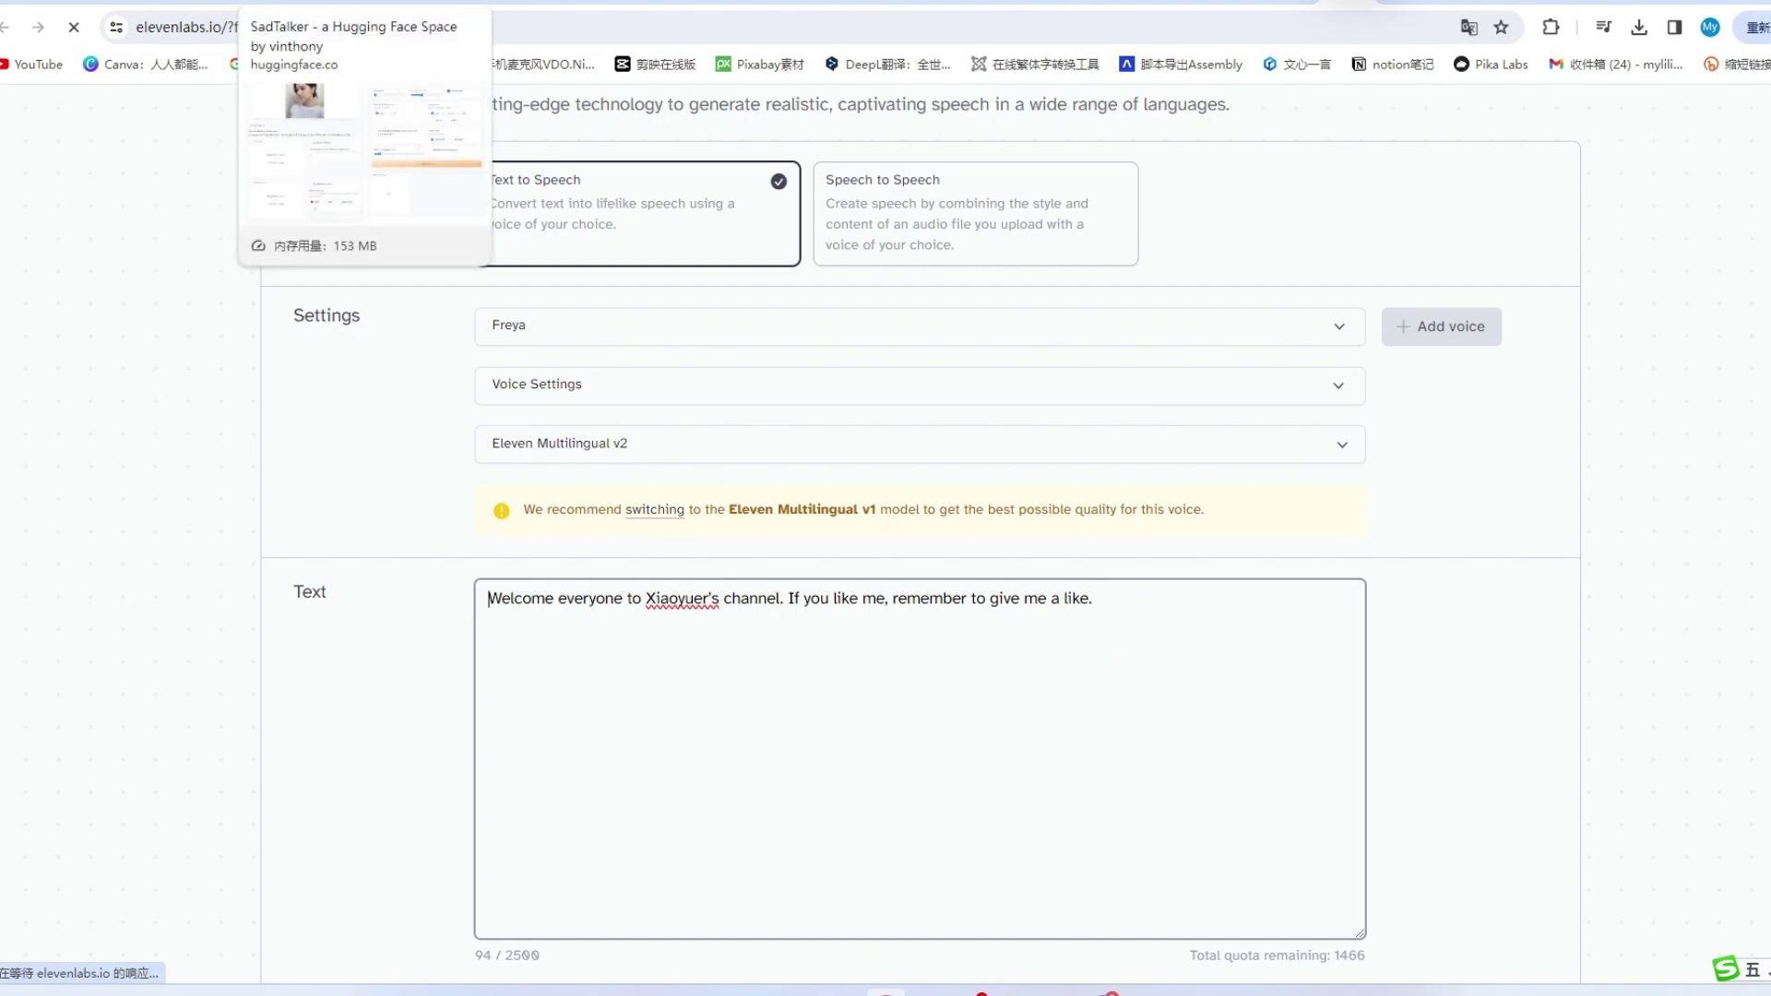
Step: Return to the SadTalker space and upload the voice clip as the input audio
{"action": "left_click", "coordinate": [360, 3]}
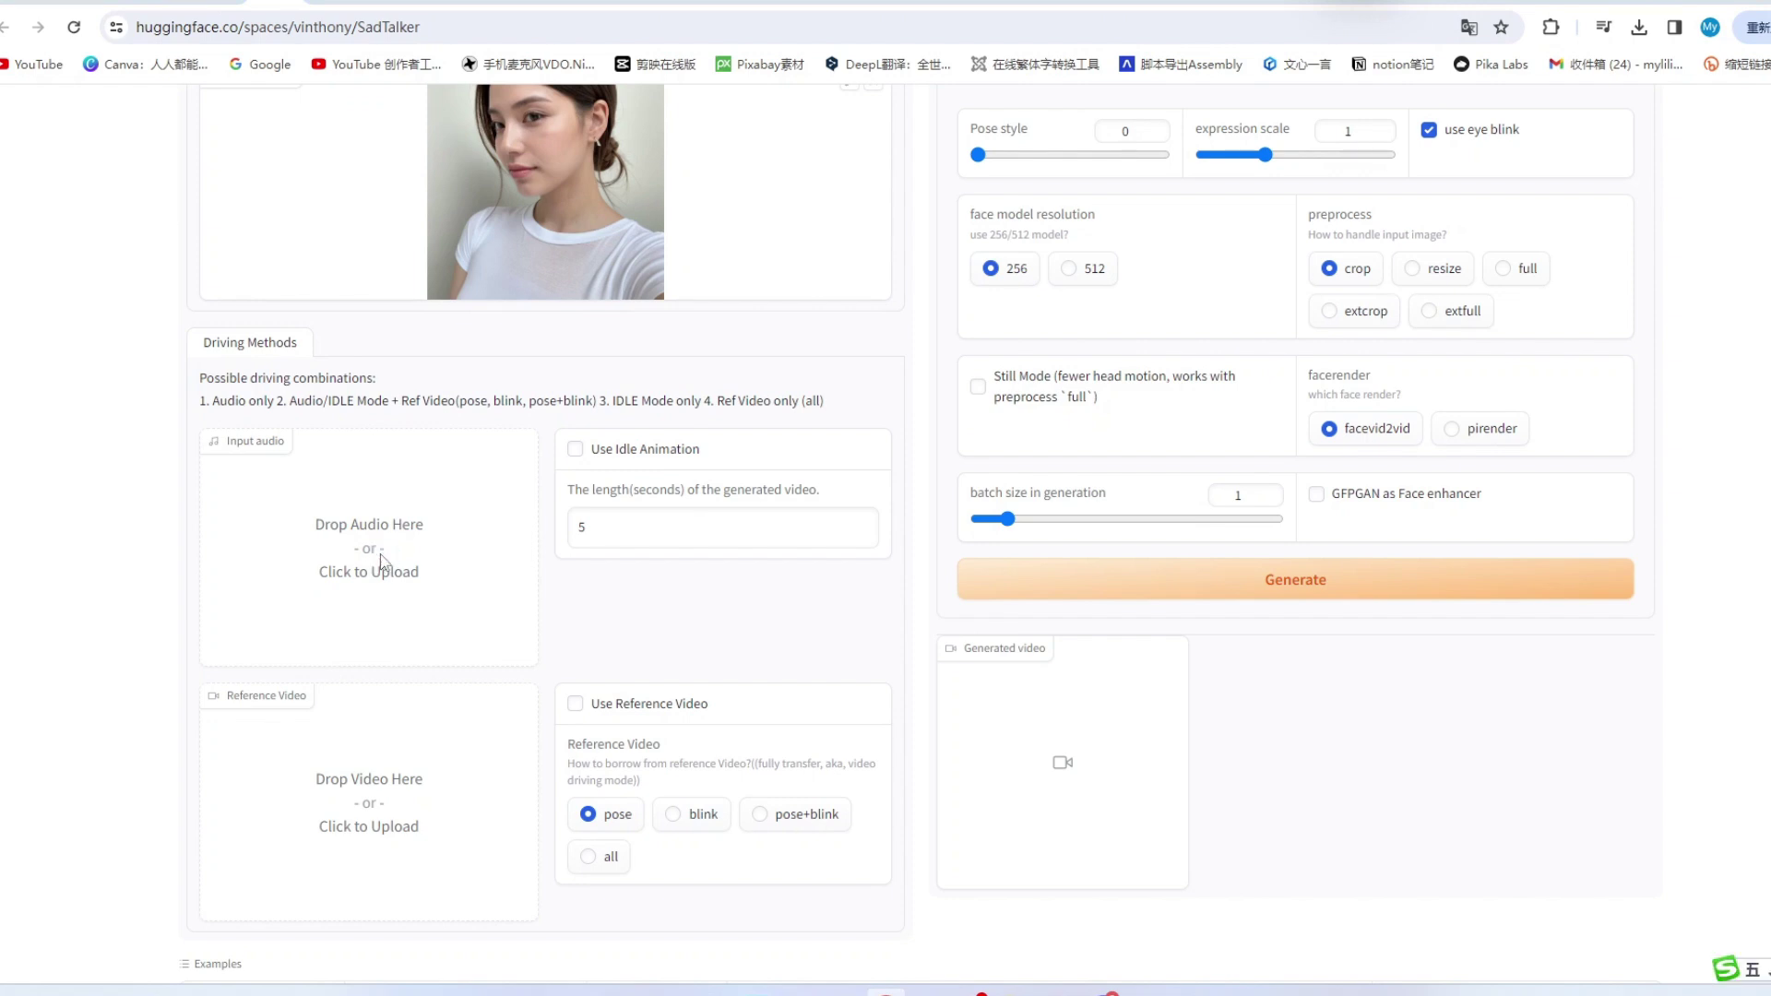
{"action": "left_click", "coordinate": [382, 553]}
{"action": "double_click", "coordinate": [238, 128]}
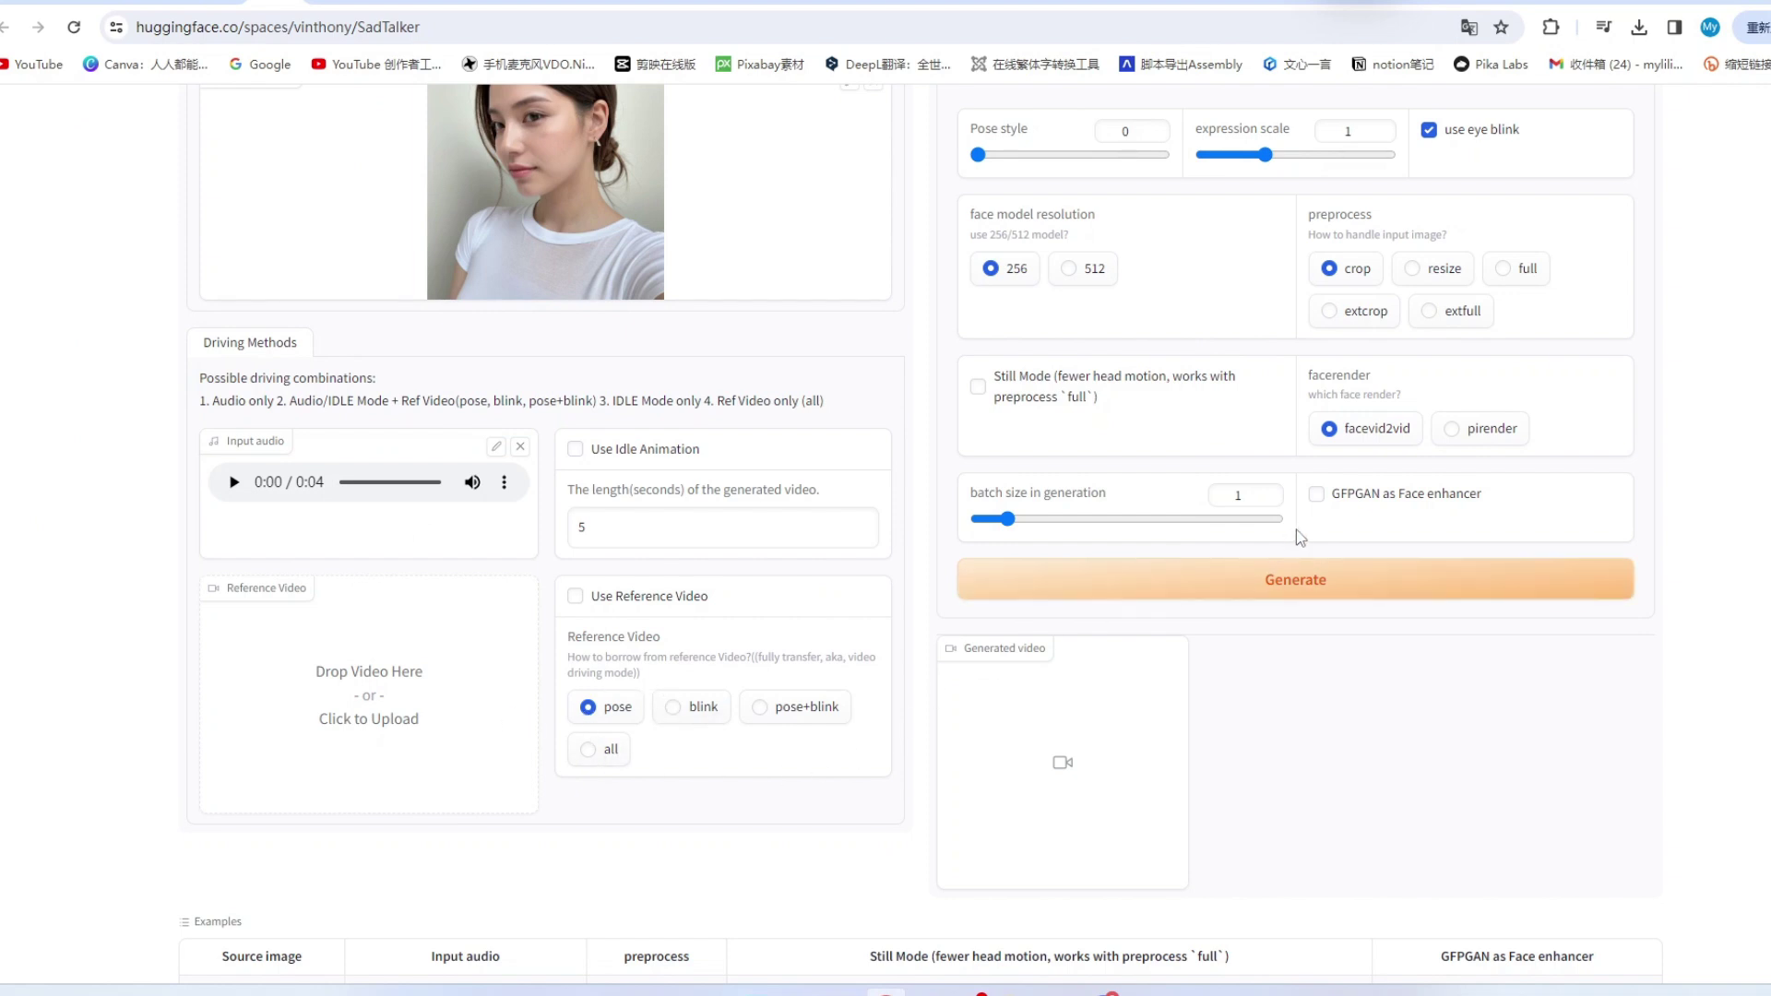
Step: Translate the page into Chinese, and set the expression scale to 1.2 and the face model resolution to 512
{"action": "scroll", "coordinate": [1331, 620], "scroll_direction": "up", "scroll_amount": 2}
{"action": "key", "text": "alt+a"}
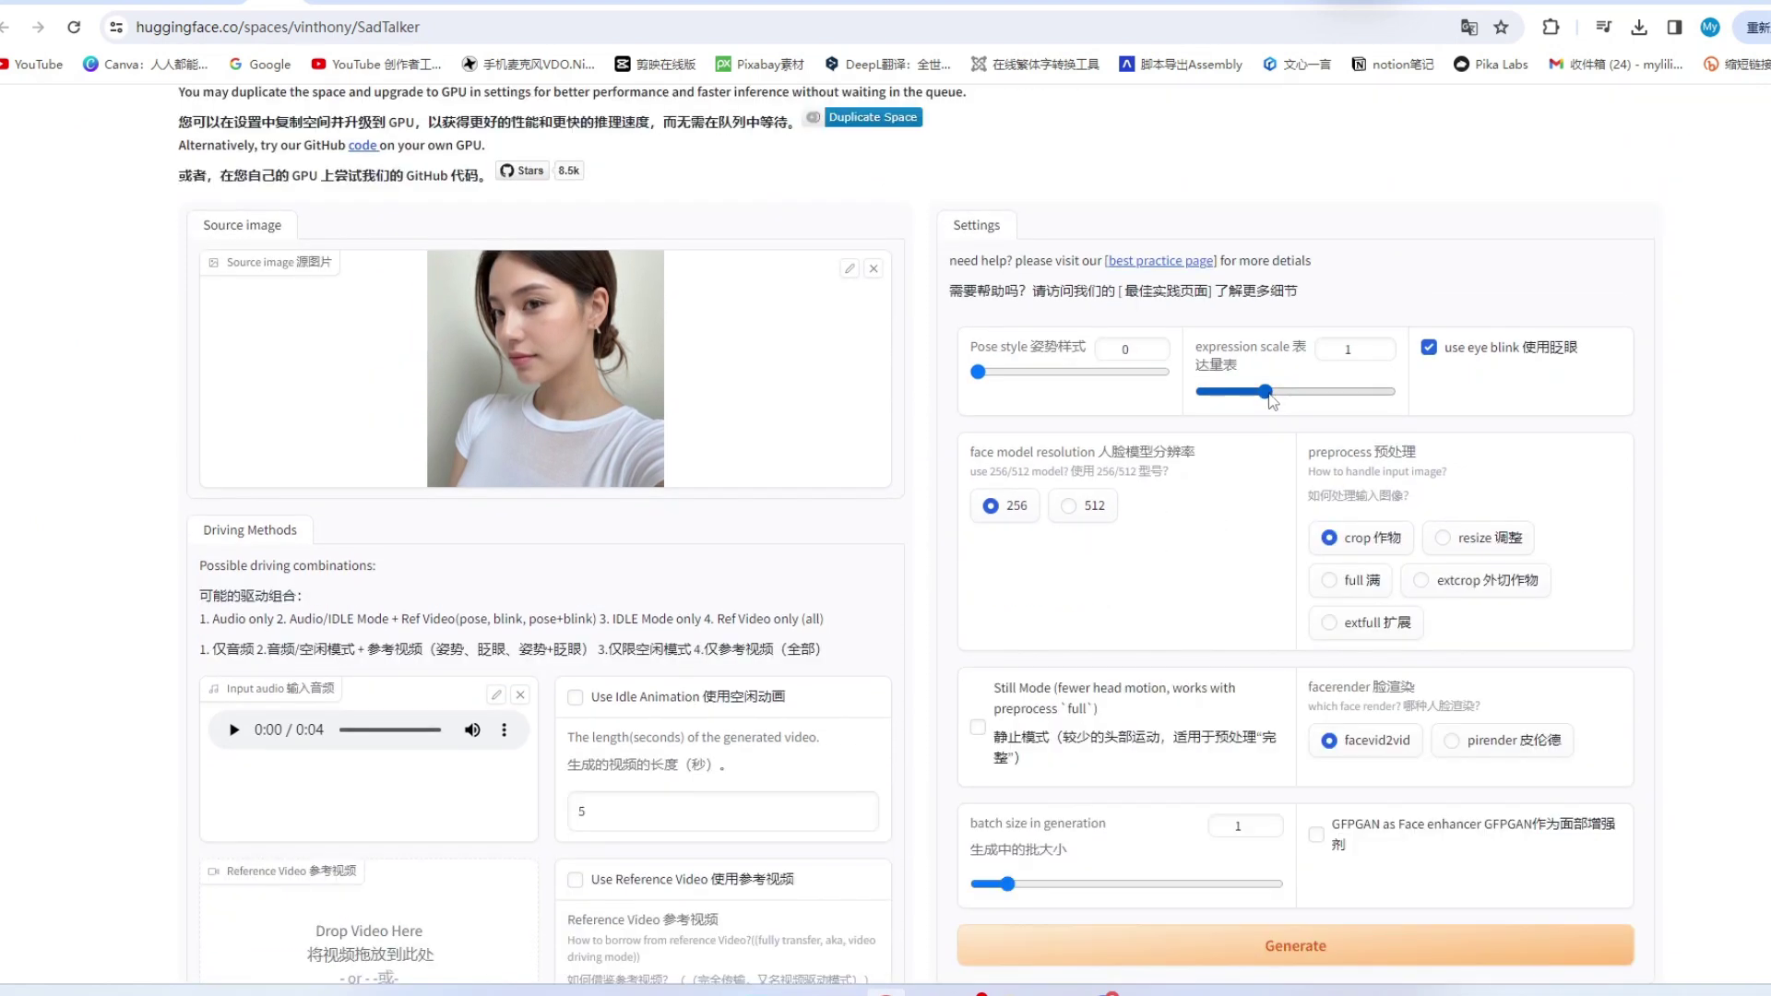
{"action": "left_click_drag", "start_coordinate": [1270, 395], "coordinate": [1278, 398]}
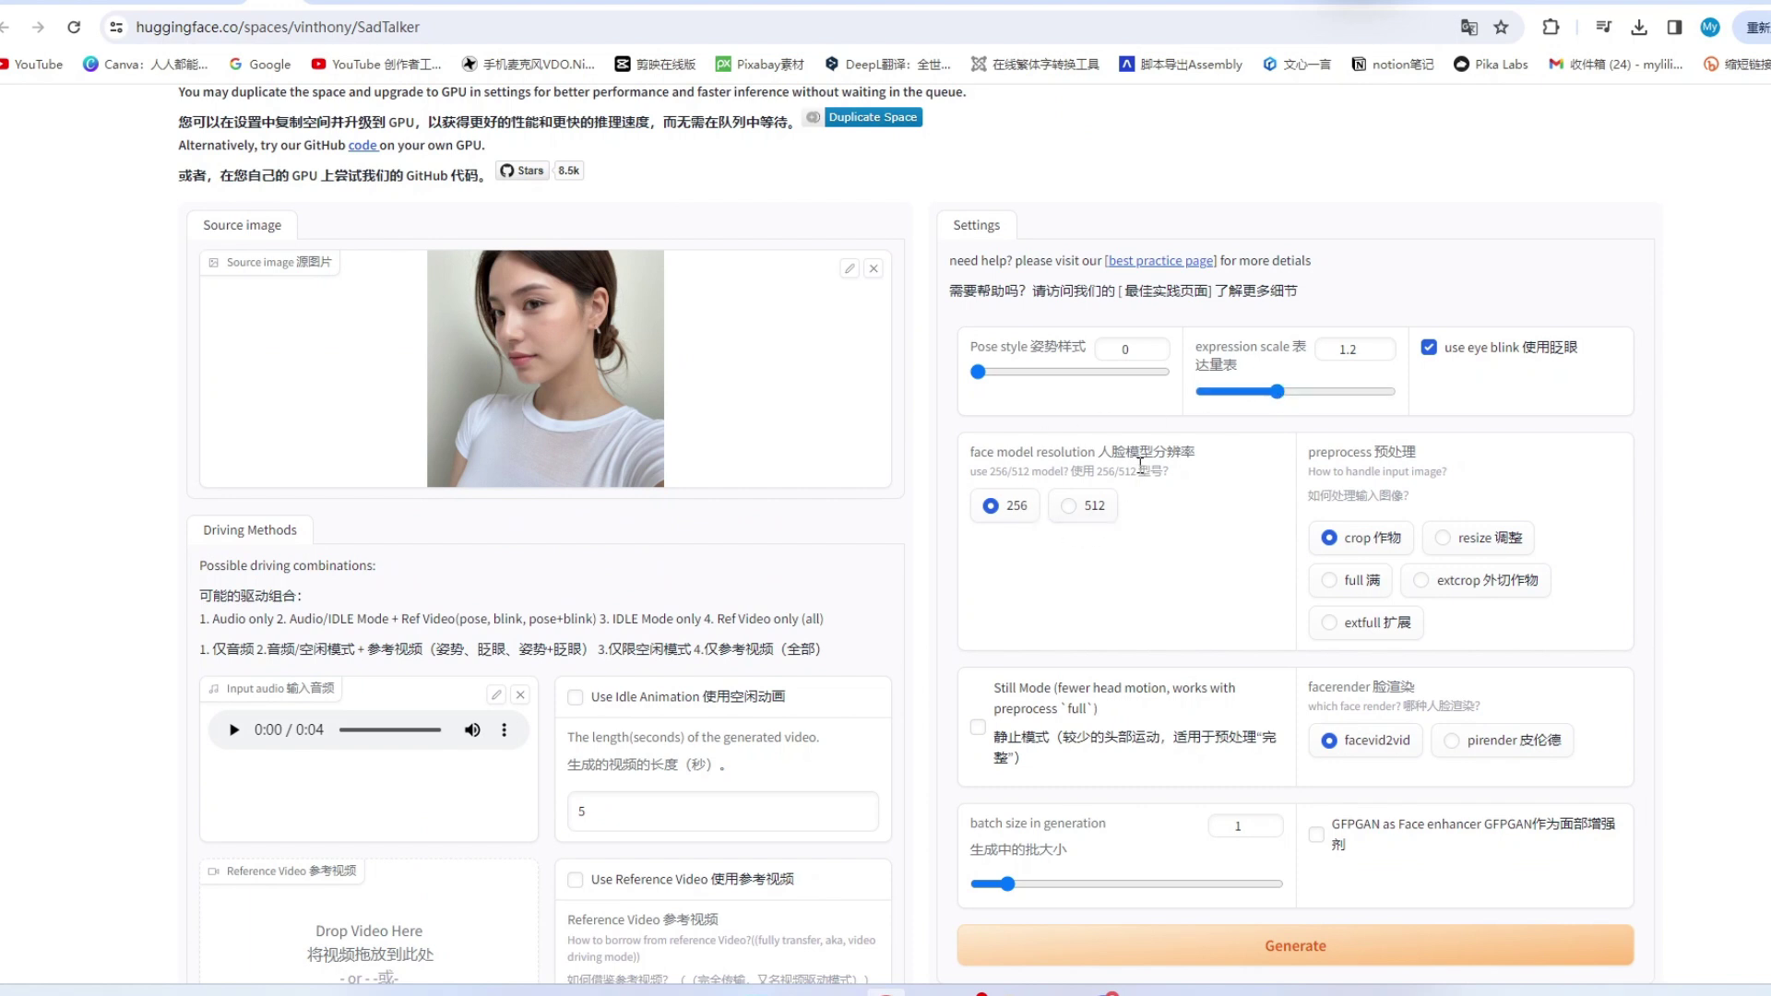
{"action": "left_click", "coordinate": [1093, 509]}
{"action": "scroll", "coordinate": [1129, 565], "scroll_direction": "down", "scroll_amount": 2}
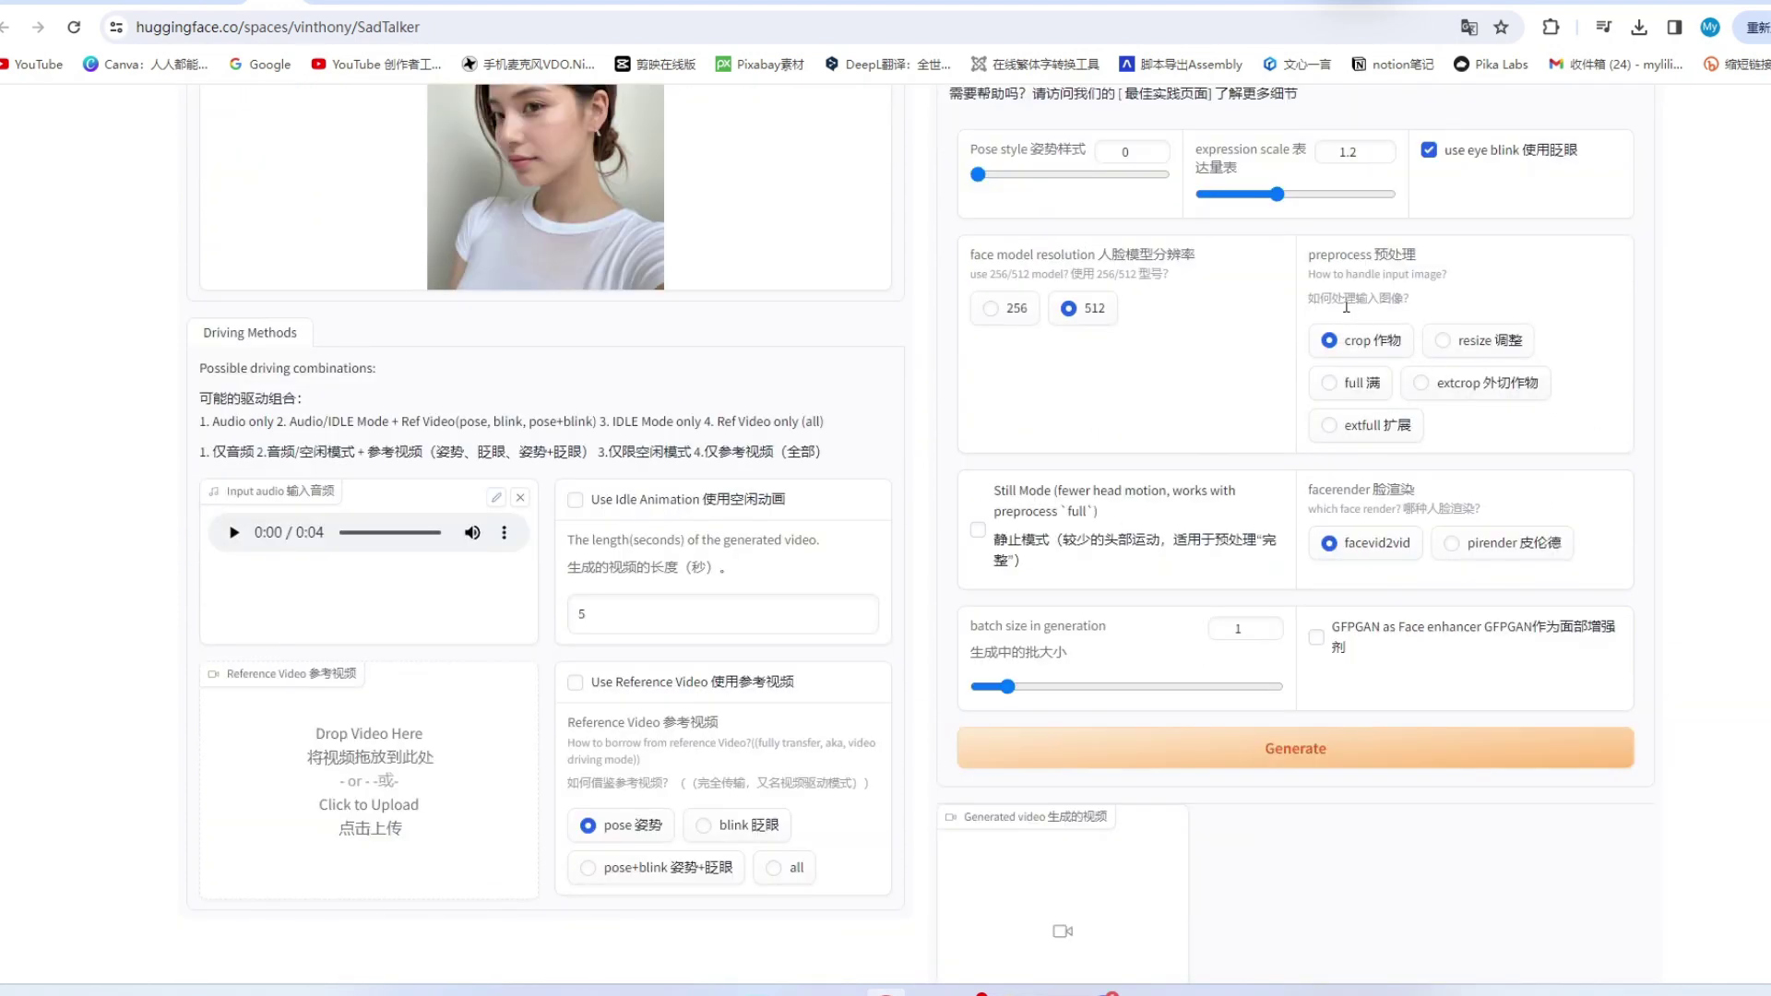
Step: Set the preprocess mode to full and enable GFPGAN as Face enhancer
{"action": "left_click", "coordinate": [1331, 384]}
{"action": "scroll", "coordinate": [1474, 614], "scroll_direction": "down", "scroll_amount": 1}
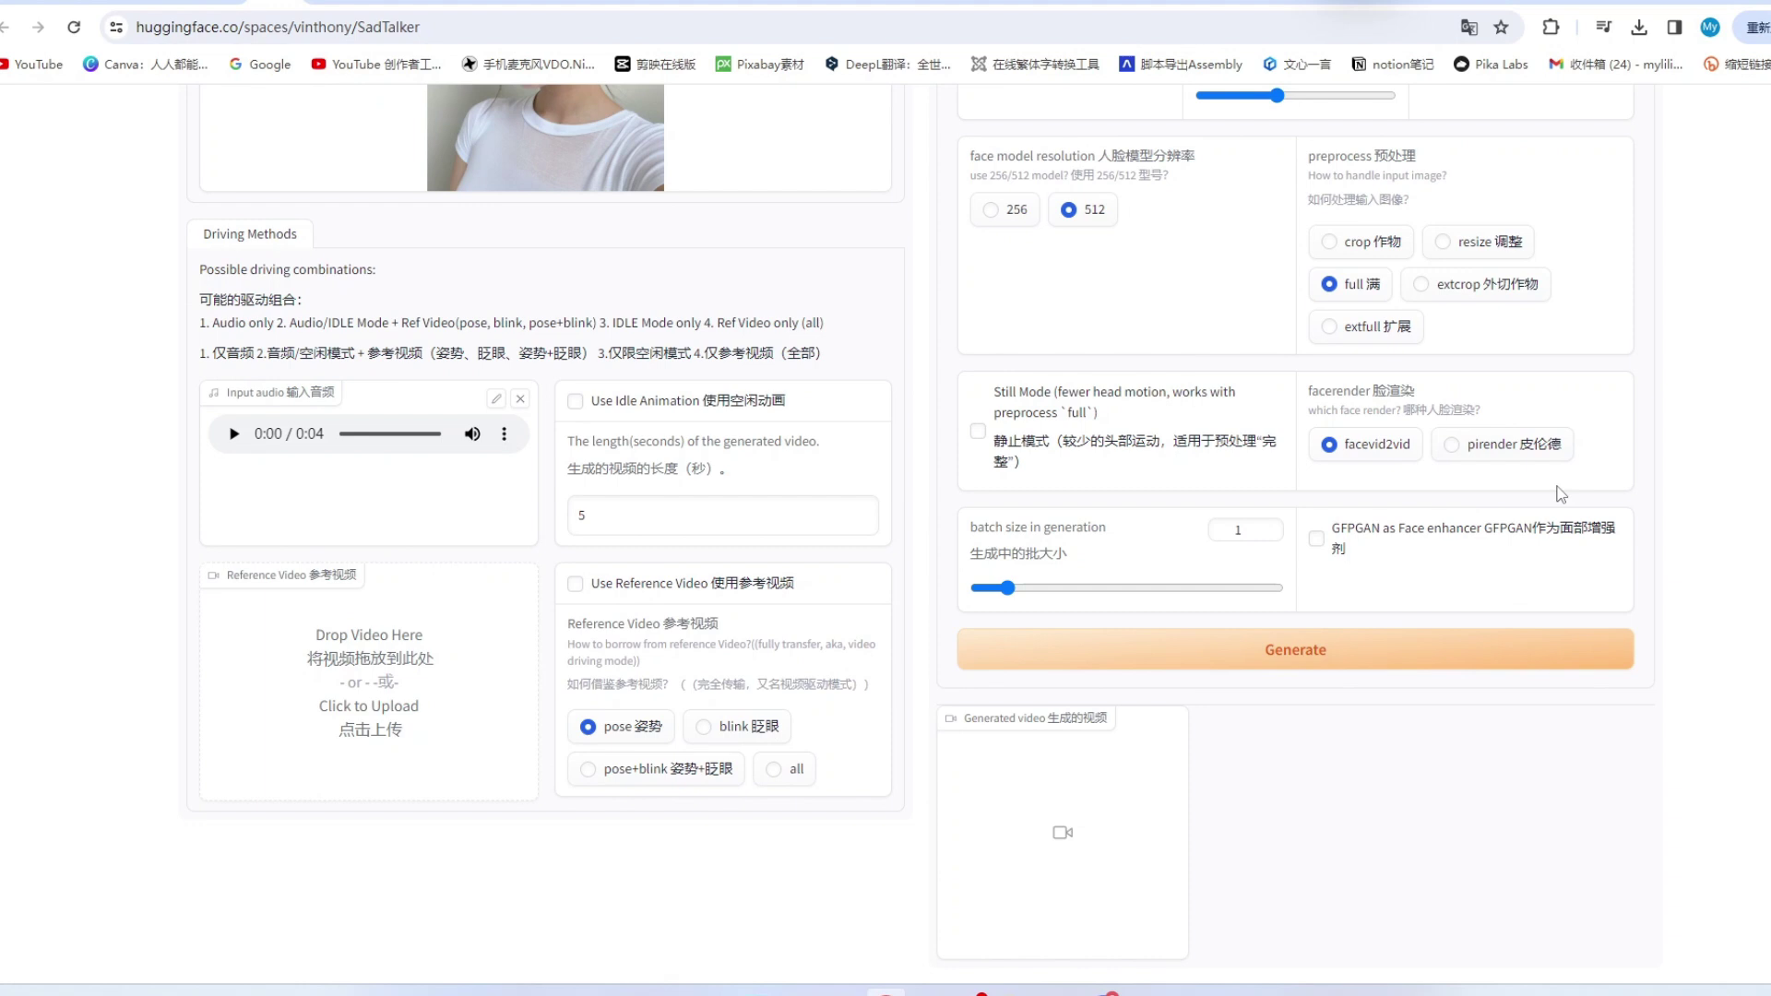
{"action": "scroll", "coordinate": [1618, 407], "scroll_direction": "up", "scroll_amount": 2}
{"action": "scroll", "coordinate": [1587, 443], "scroll_direction": "down", "scroll_amount": 3}
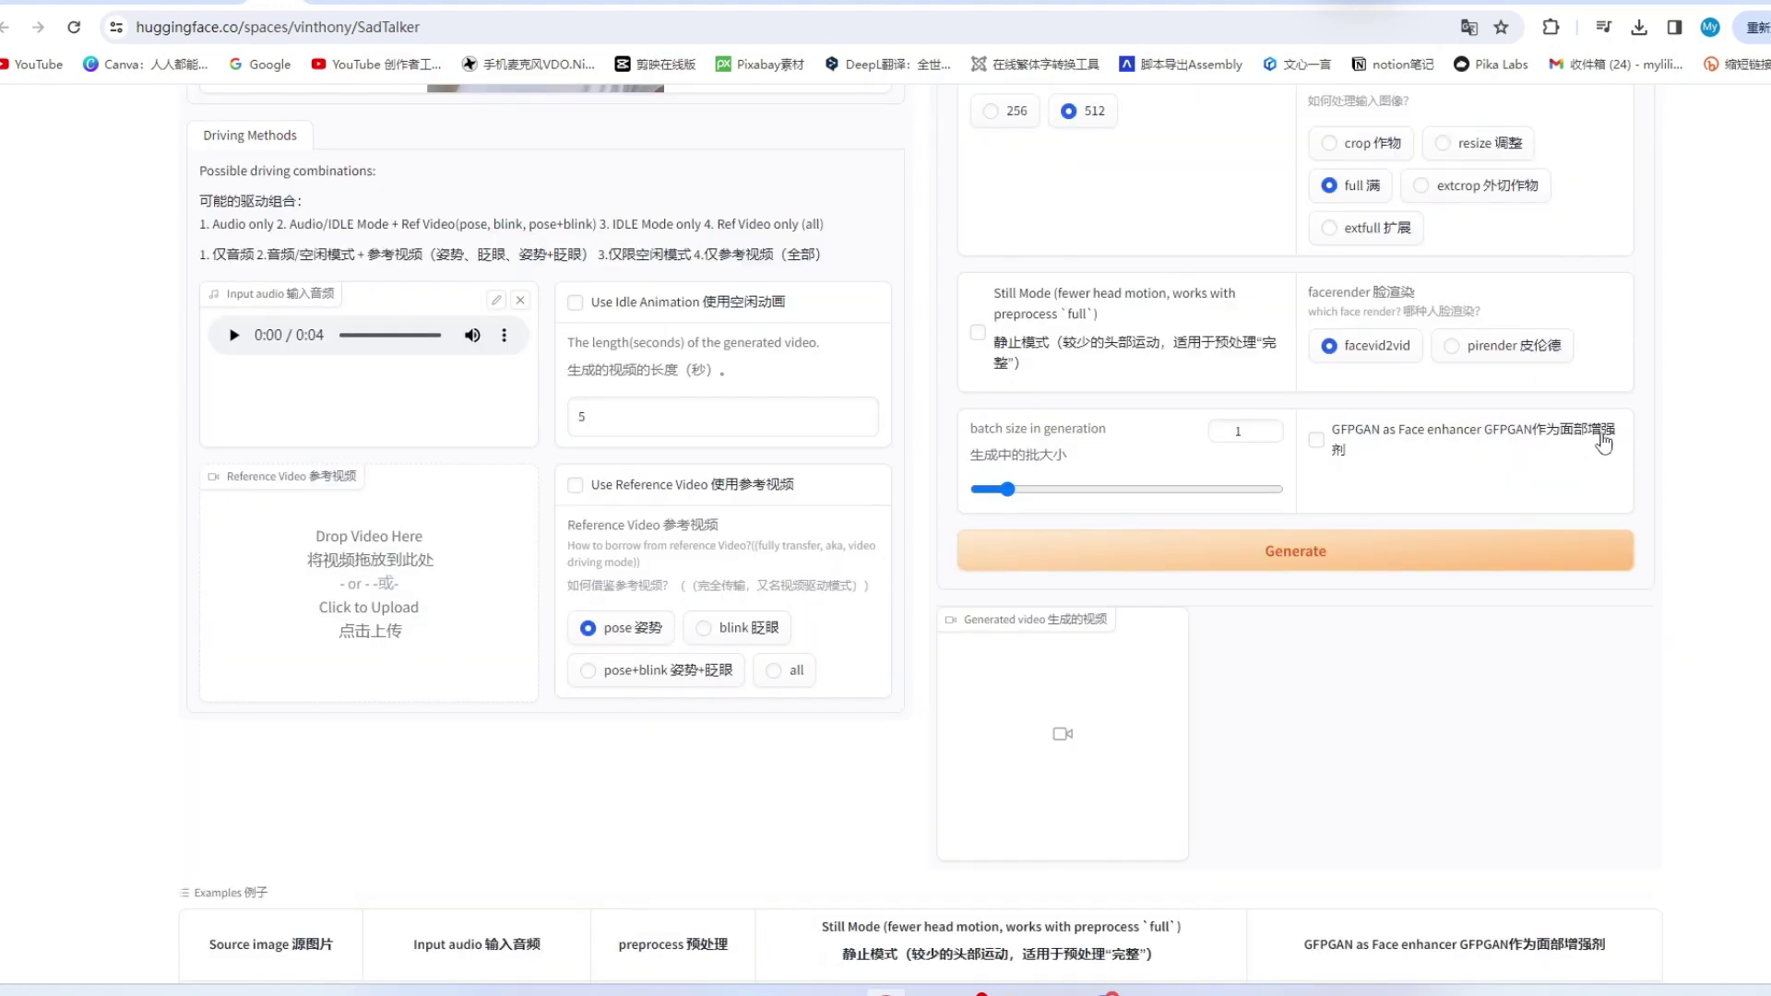
{"action": "left_click", "coordinate": [1317, 443]}
Step: Generate the talking face video from the portrait and voice clip, and run the generation a second time
{"action": "scroll", "coordinate": [773, 708], "scroll_direction": "down", "scroll_amount": 1}
{"action": "scroll", "coordinate": [773, 717], "scroll_direction": "down", "scroll_amount": 1}
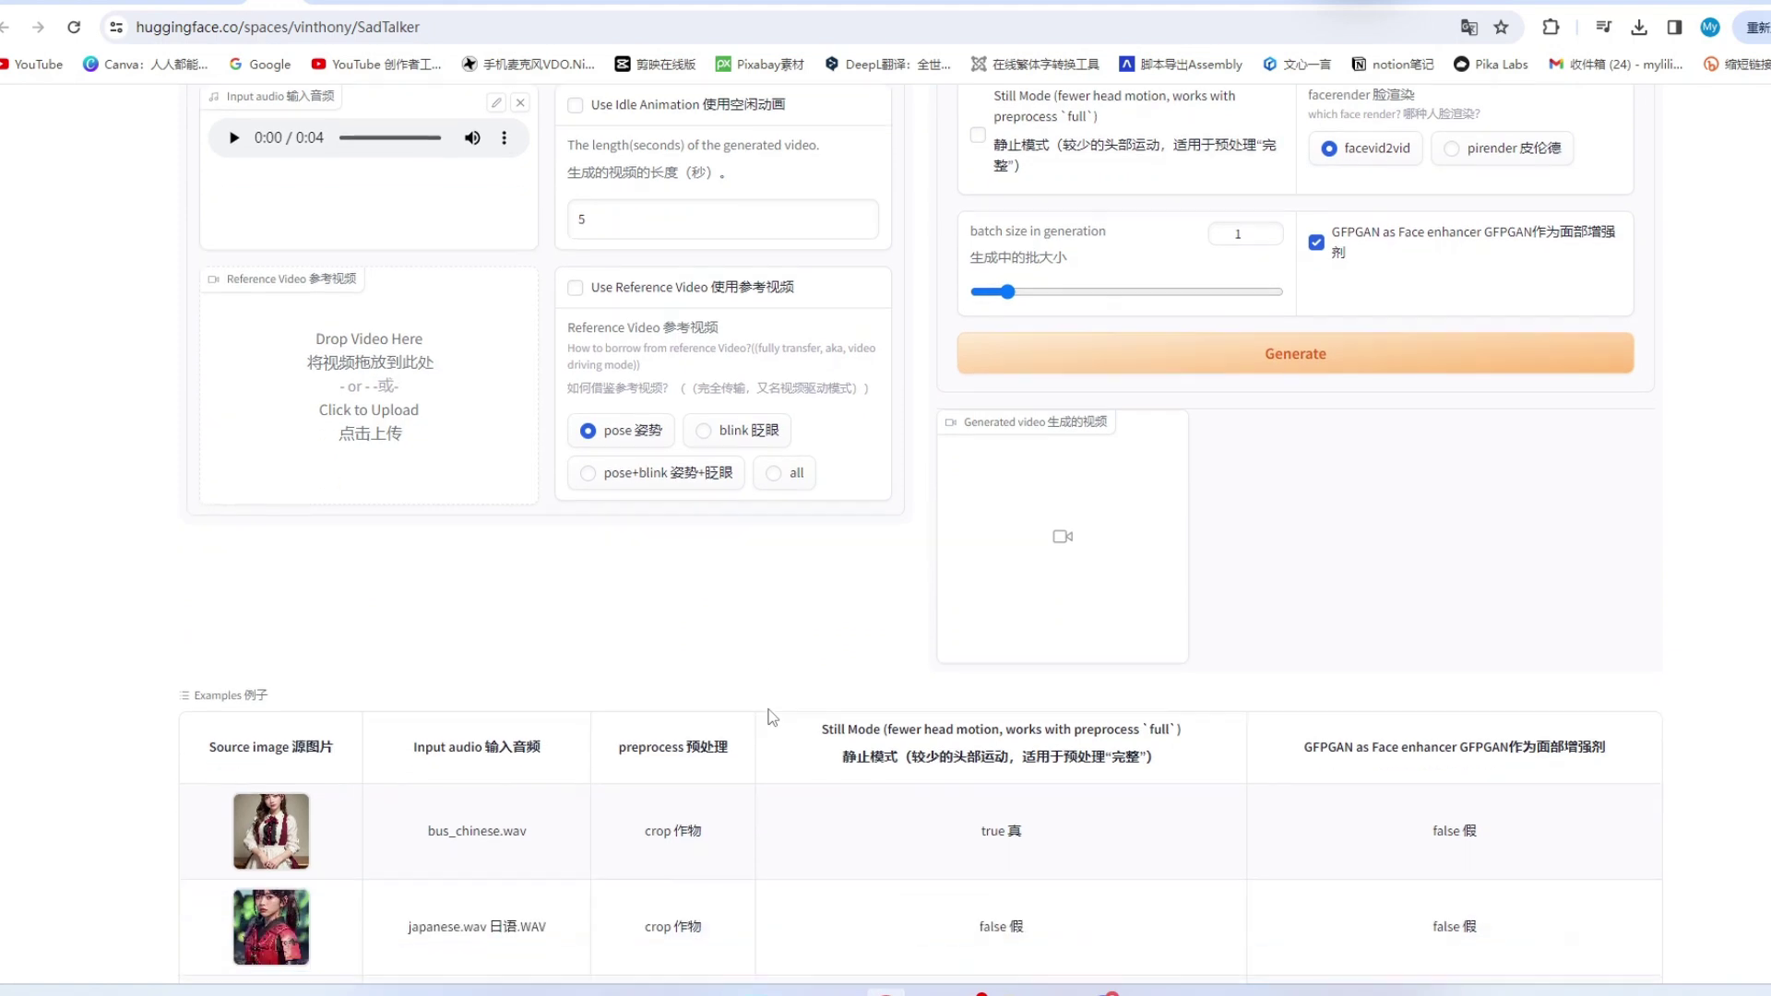
{"action": "scroll", "coordinate": [872, 719], "scroll_direction": "up", "scroll_amount": 1}
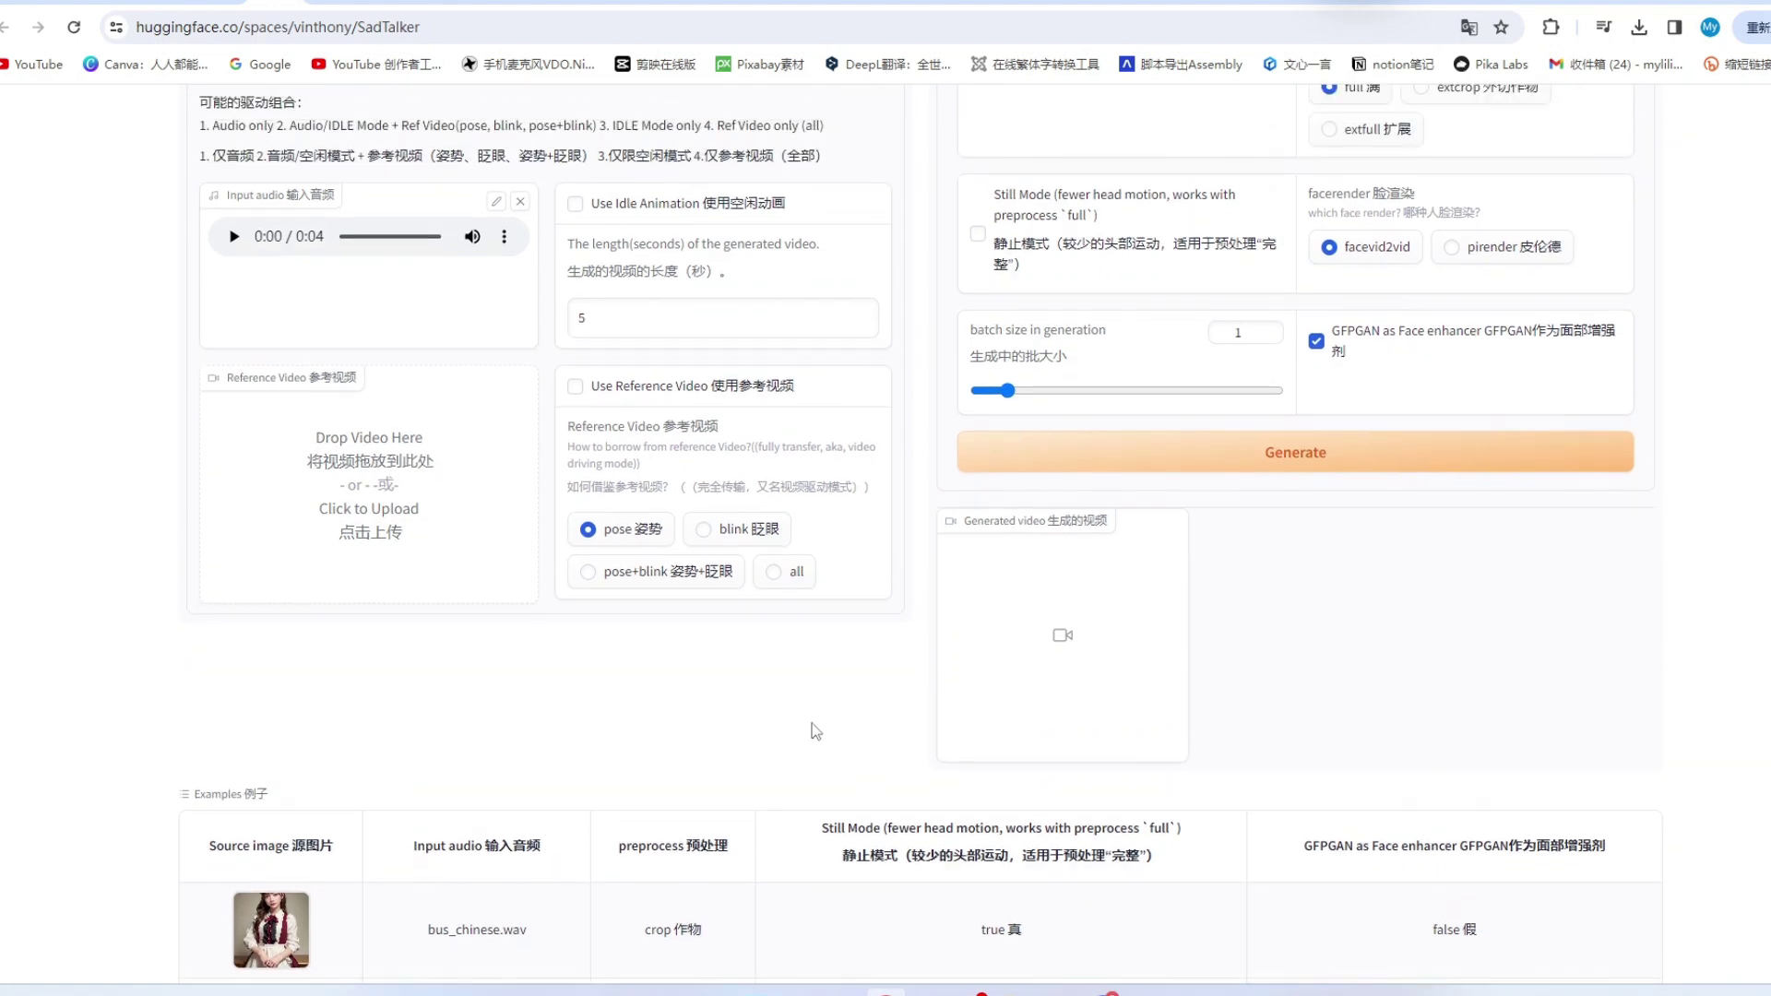
{"action": "scroll", "coordinate": [1375, 710], "scroll_direction": "up", "scroll_amount": 1}
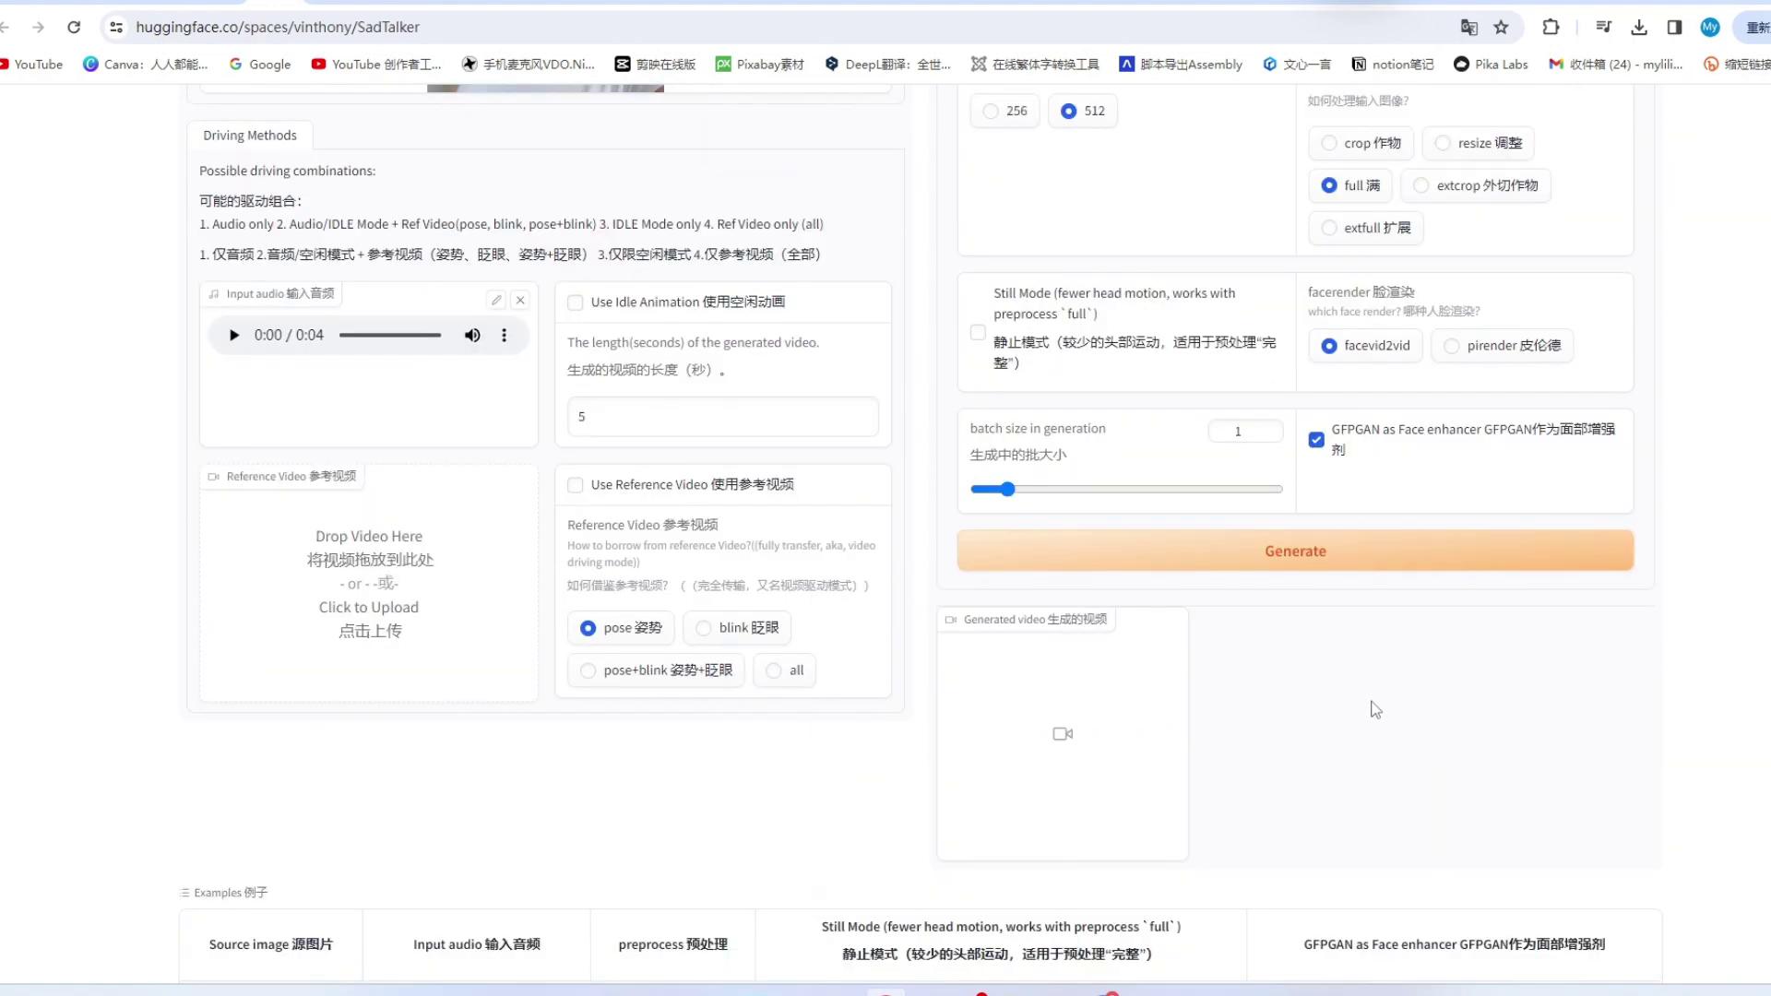
{"action": "scroll", "coordinate": [1374, 709], "scroll_direction": "down", "scroll_amount": 2}
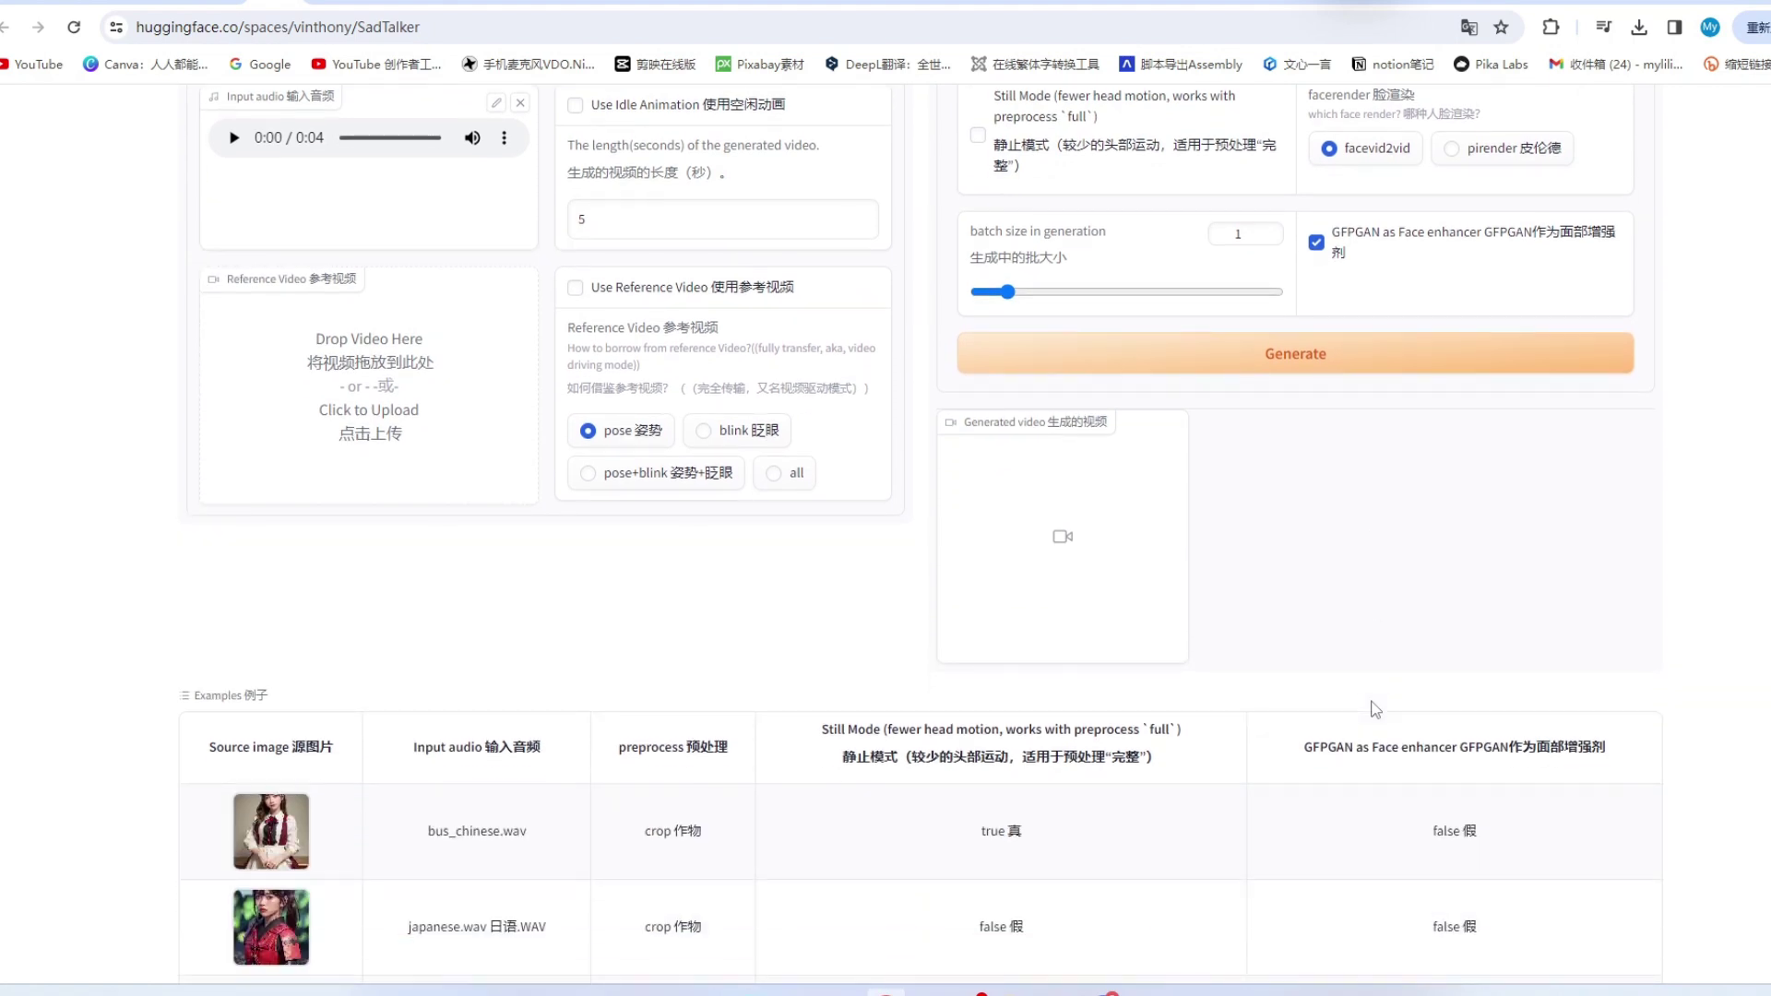
{"action": "left_click", "coordinate": [1239, 367]}
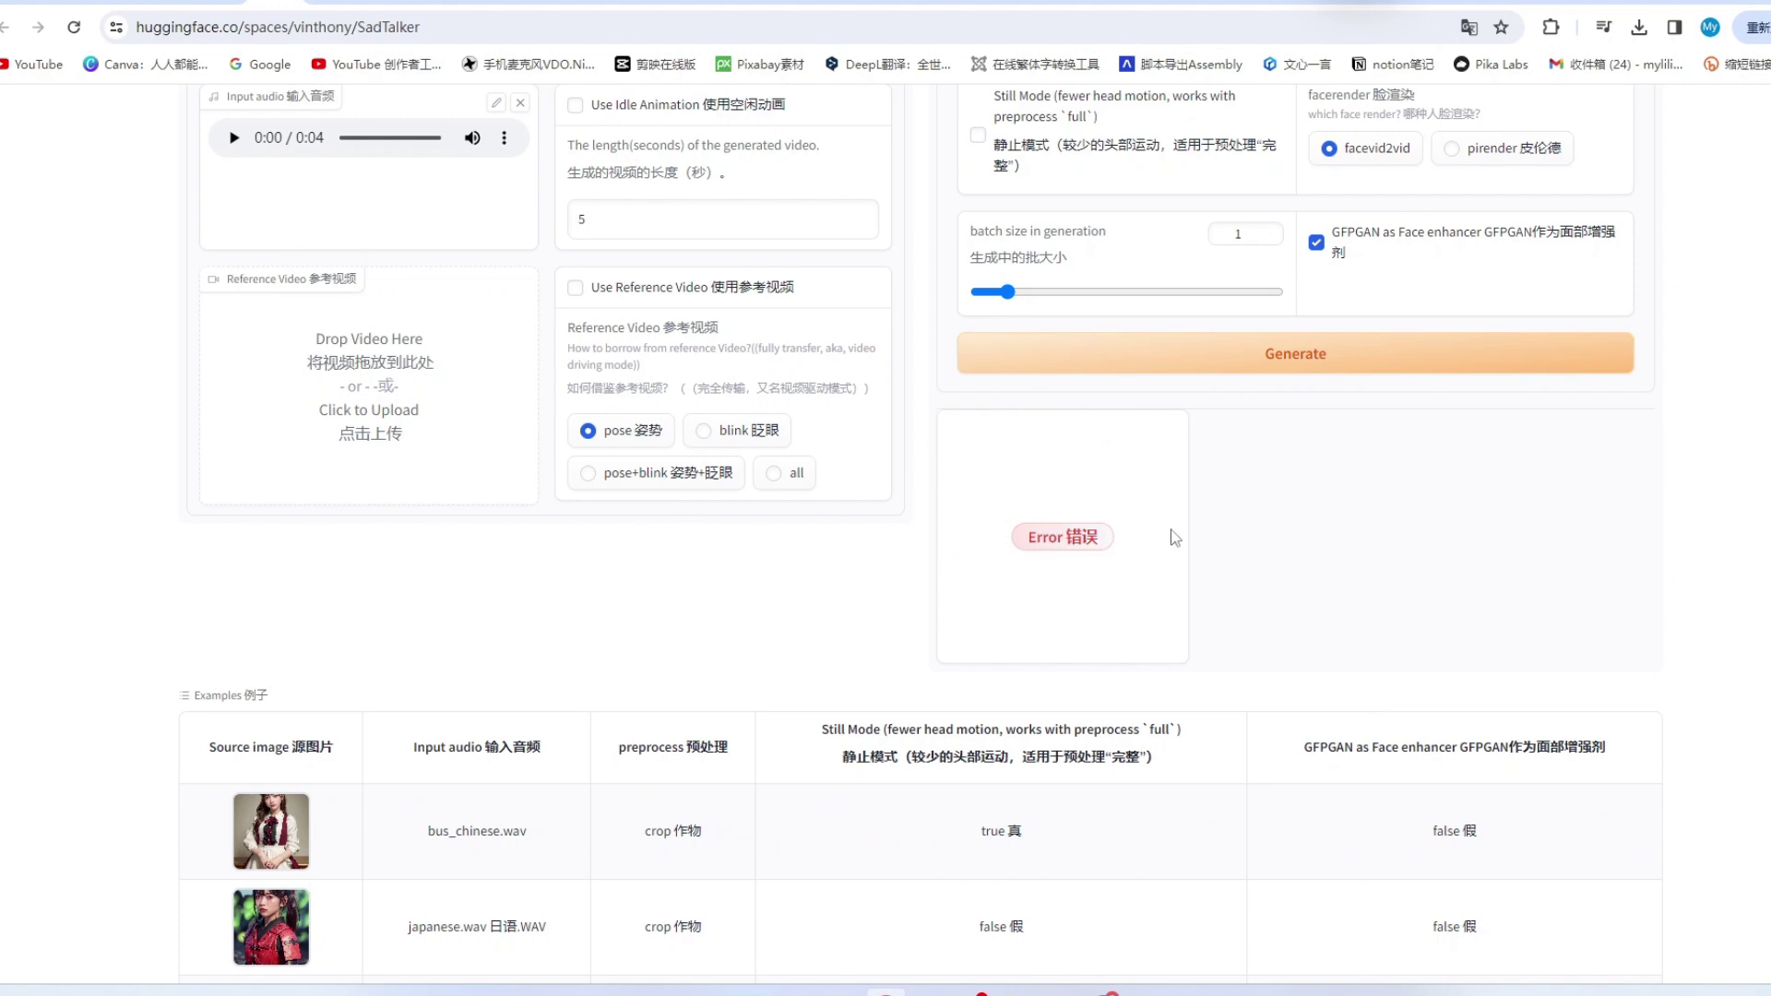
{"action": "left_click", "coordinate": [1255, 355]}
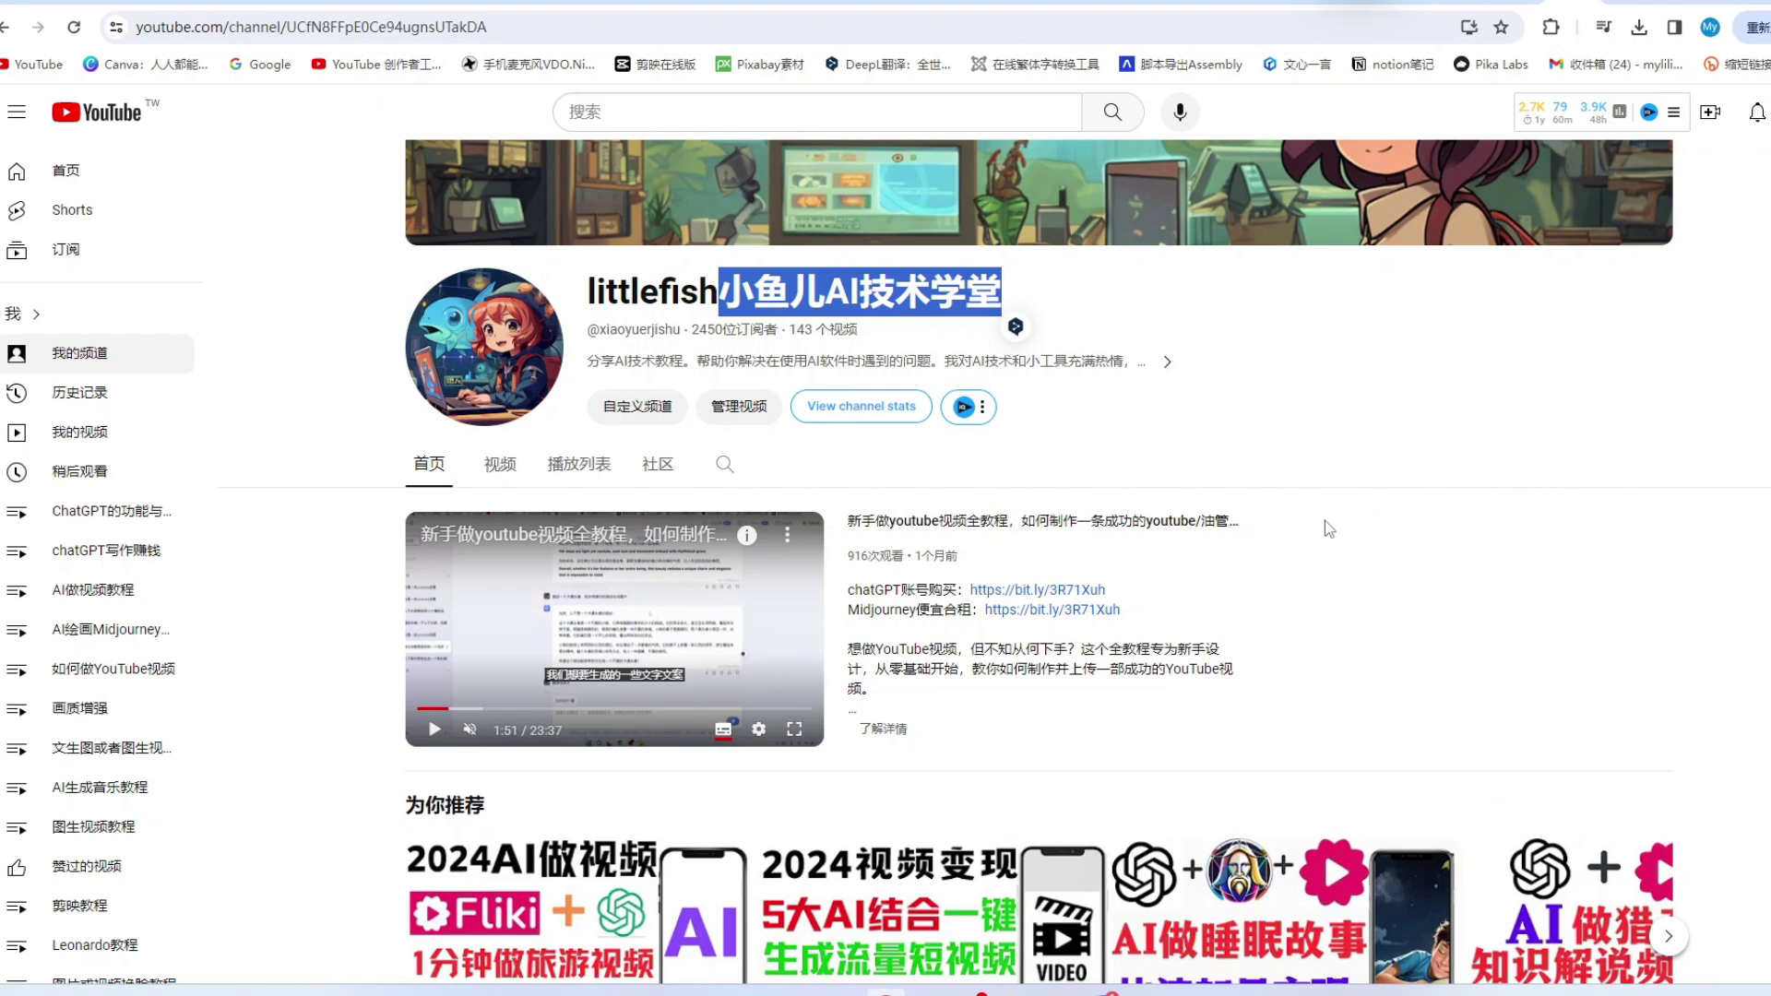
Step: Switch to the YouTube channel's home page and examine its recommended, latest and popular AI tutorial videos
{"action": "scroll", "coordinate": [1291, 406], "scroll_direction": "down", "scroll_amount": 4}
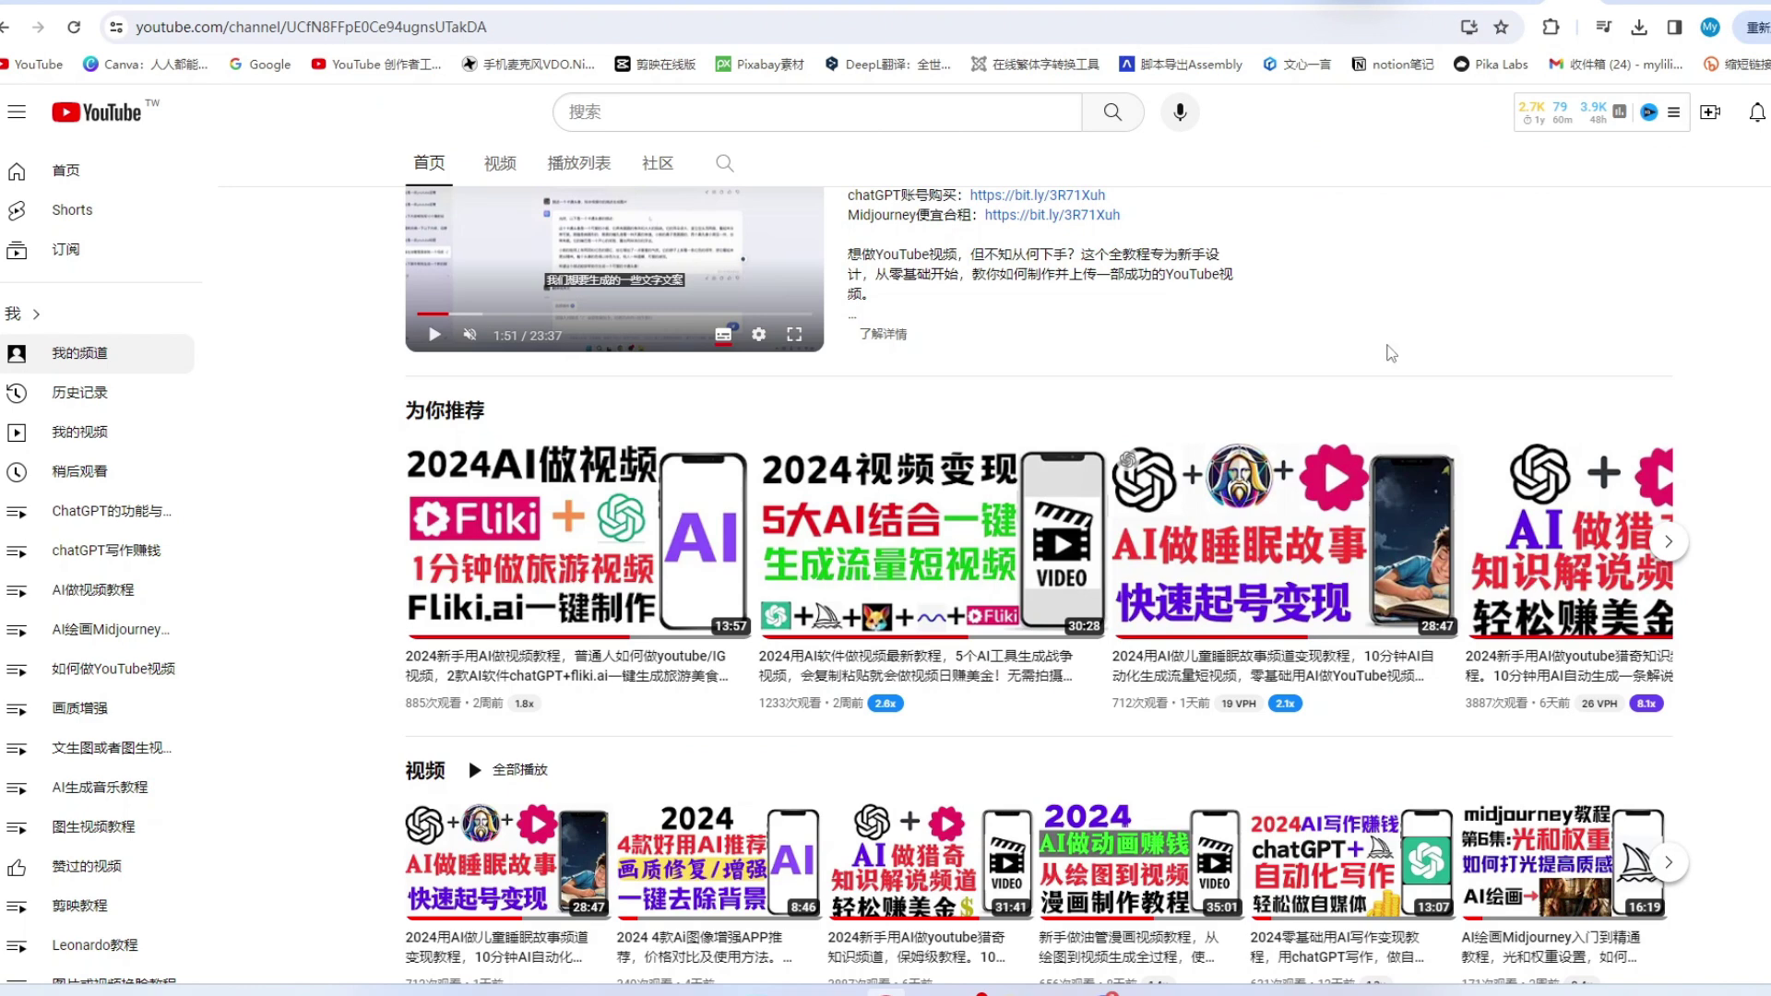
{"action": "scroll", "coordinate": [1391, 353], "scroll_direction": "down", "scroll_amount": 2}
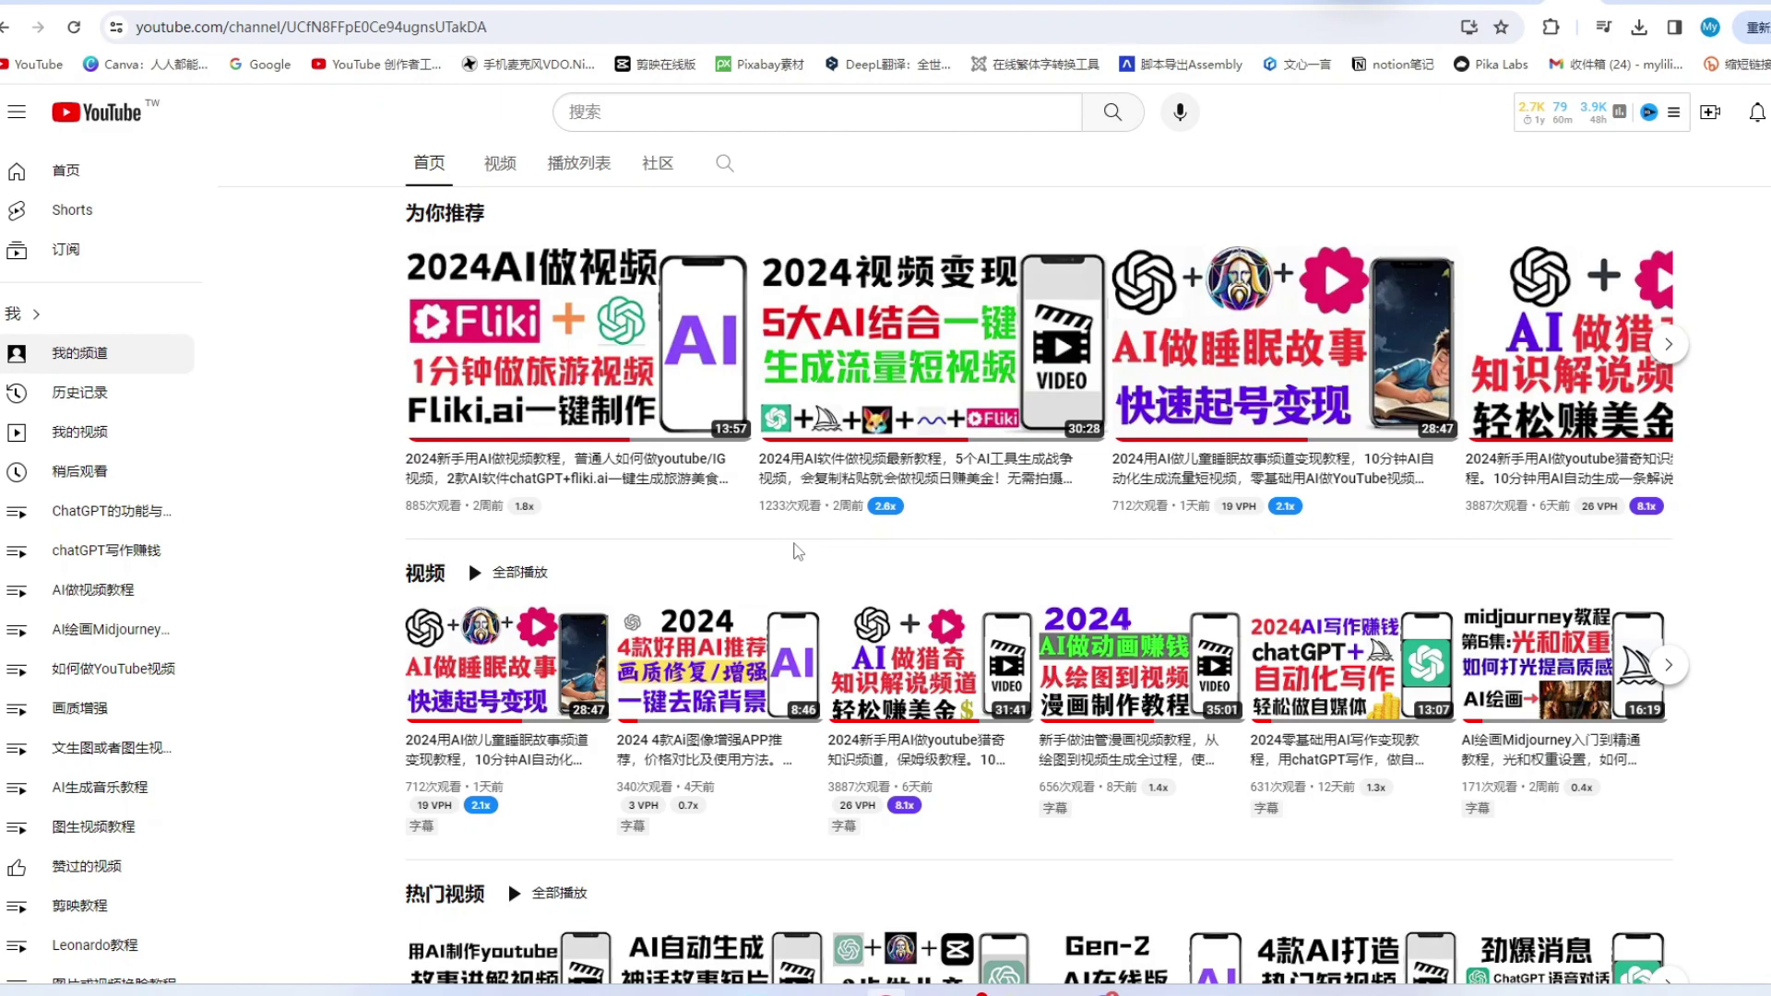
{"action": "scroll", "coordinate": [1342, 533], "scroll_direction": "up", "scroll_amount": 5}
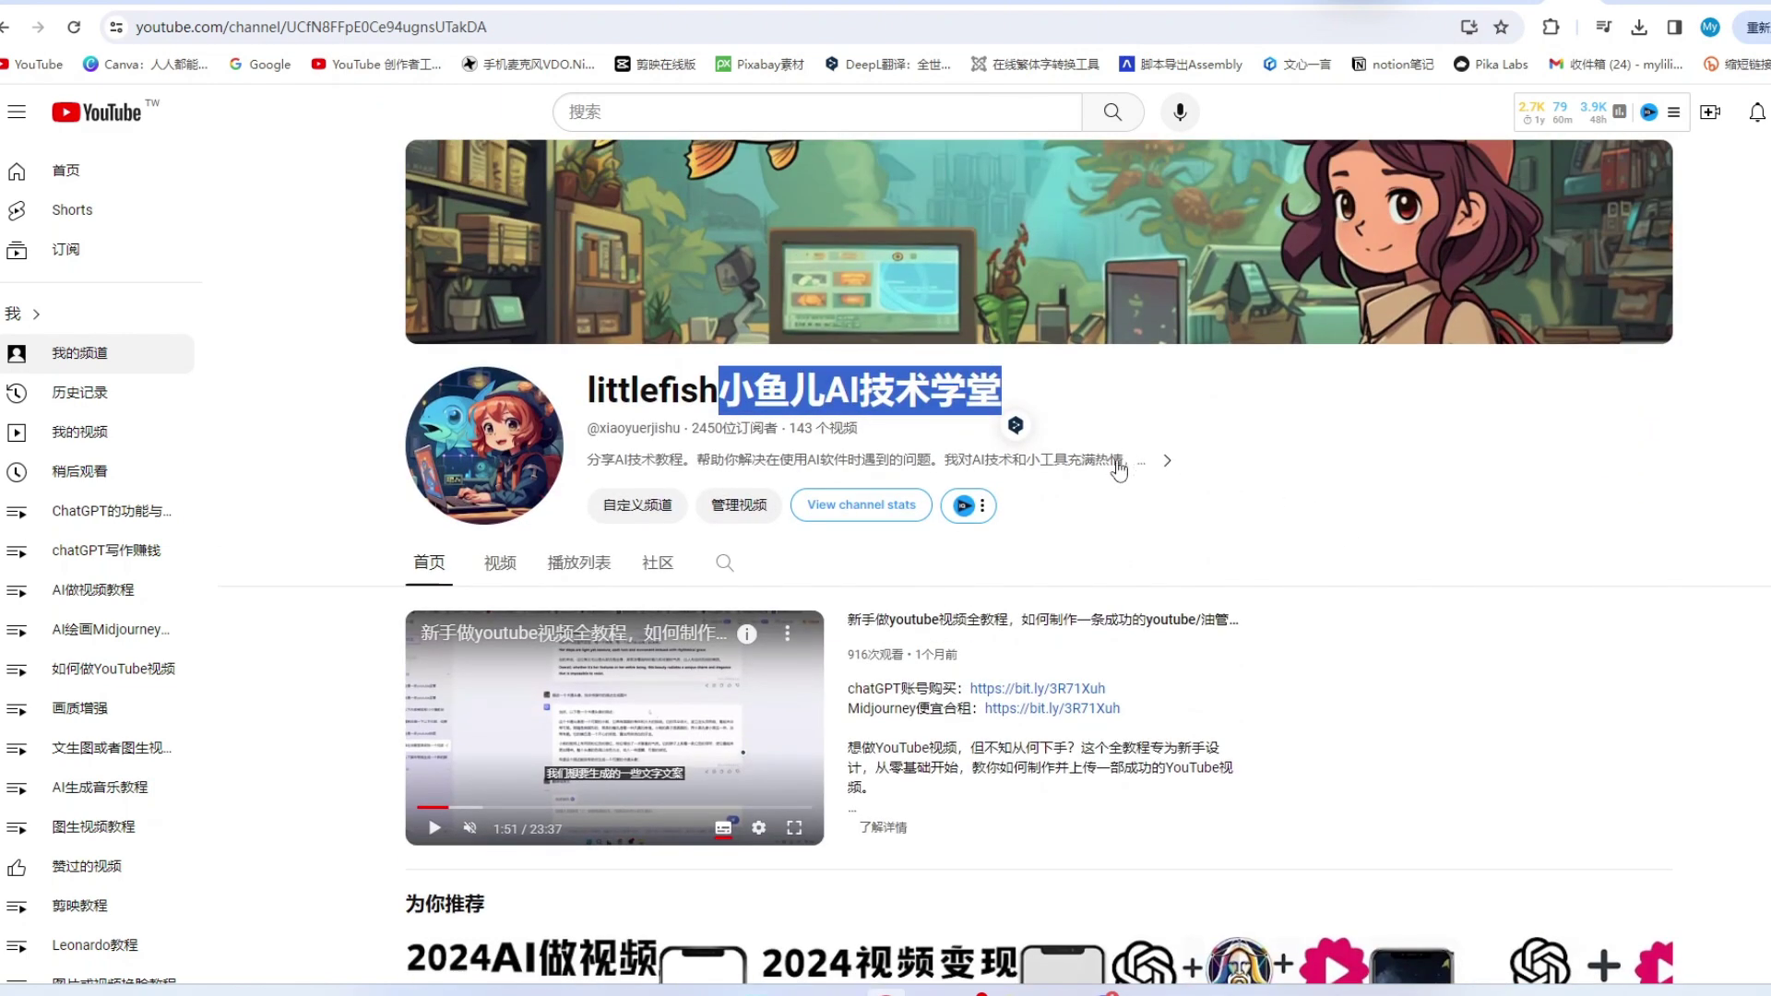
{"action": "scroll", "coordinate": [1303, 521], "scroll_direction": "down", "scroll_amount": 3}
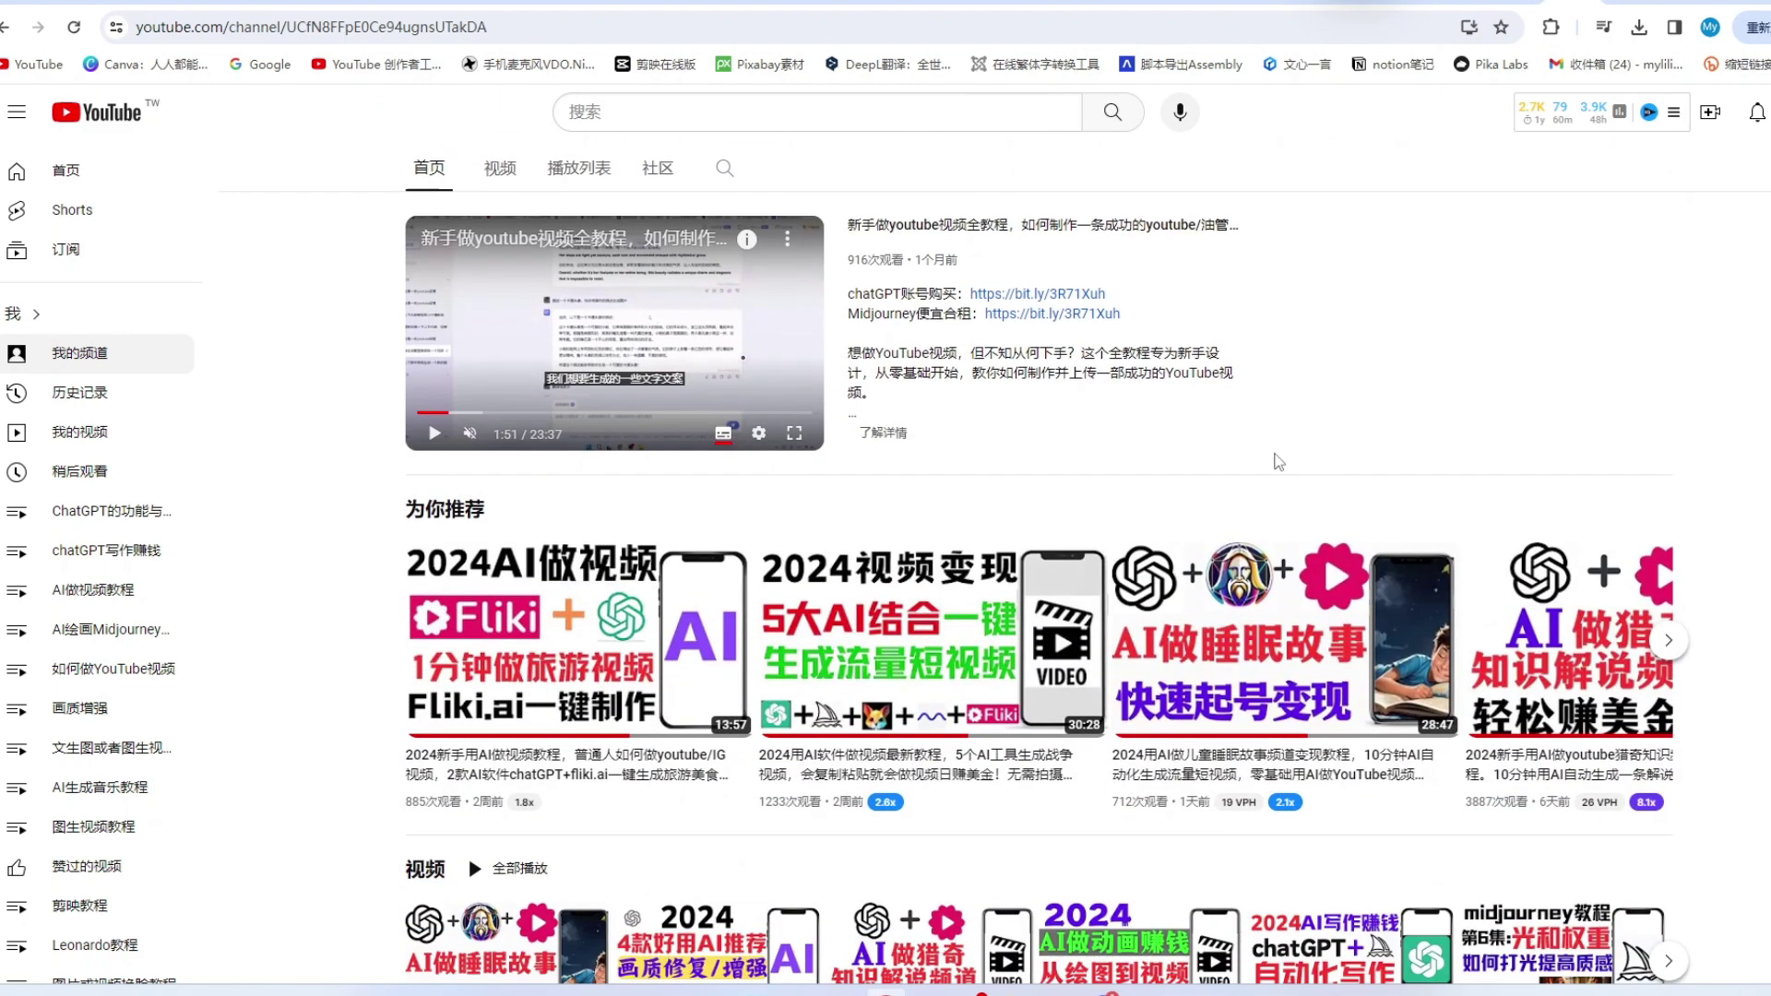
{"action": "scroll", "coordinate": [1278, 462], "scroll_direction": "down", "scroll_amount": 2}
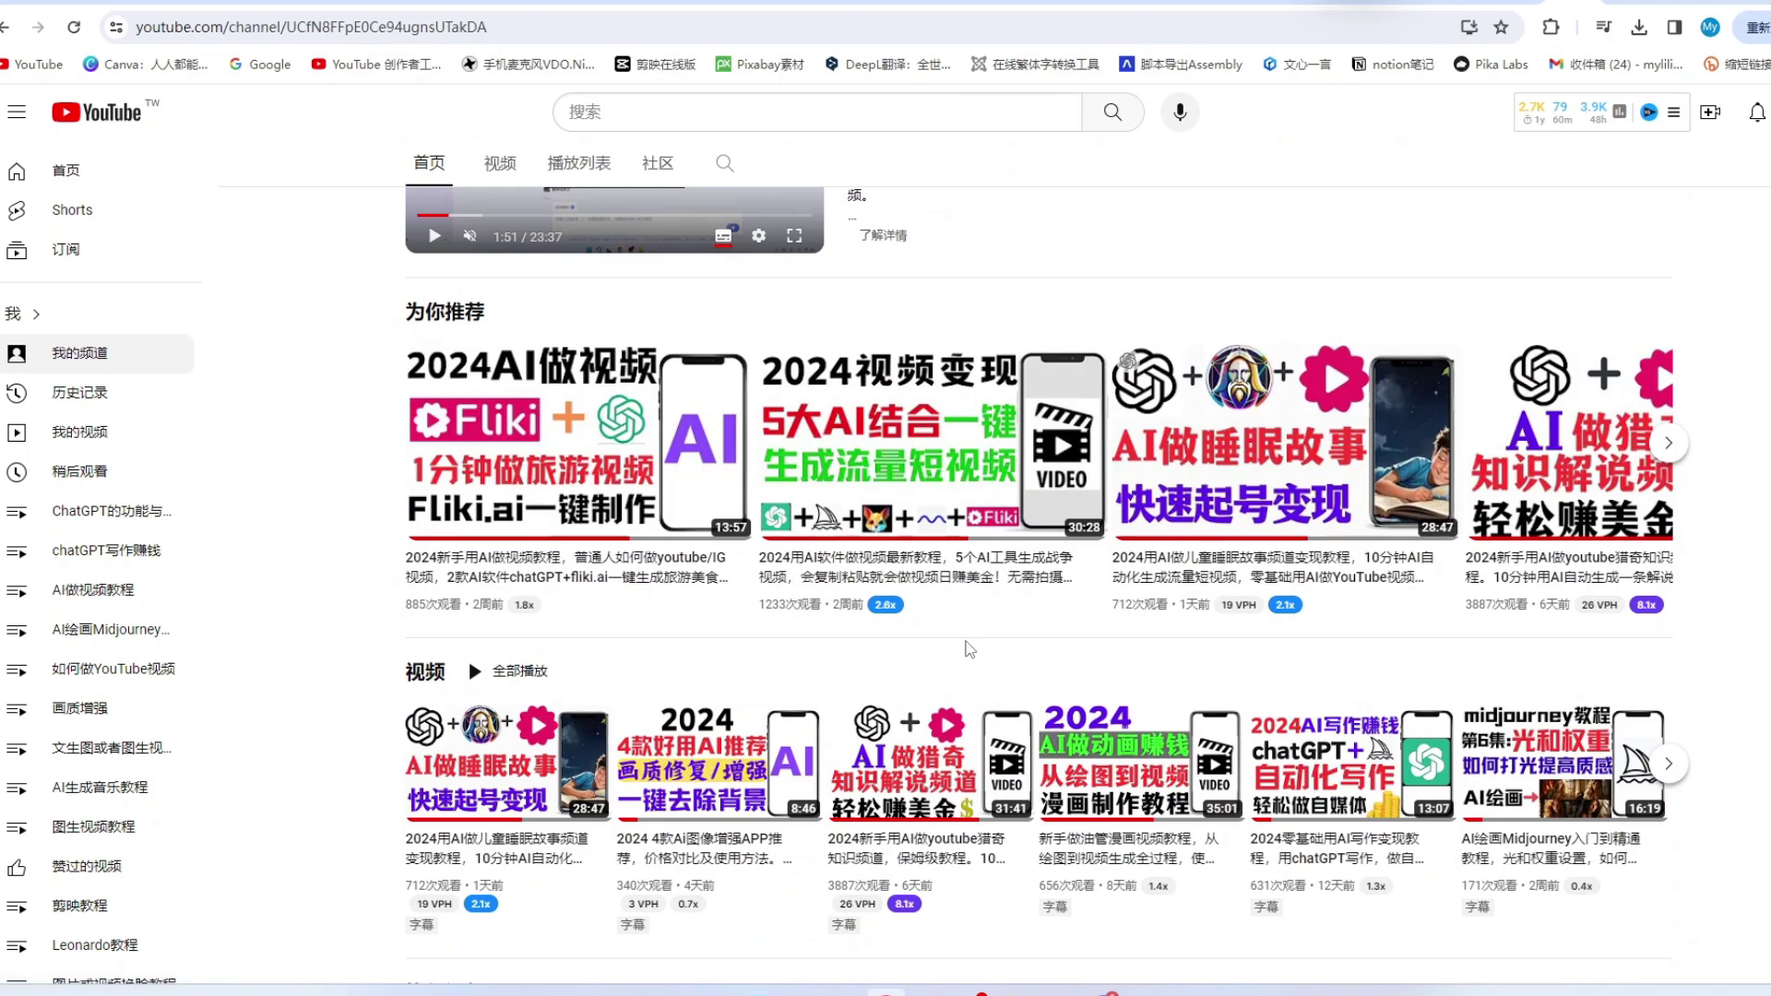
{"action": "scroll", "coordinate": [1061, 619], "scroll_direction": "down", "scroll_amount": 1}
{"action": "scroll", "coordinate": [1200, 554], "scroll_direction": "up", "scroll_amount": 3}
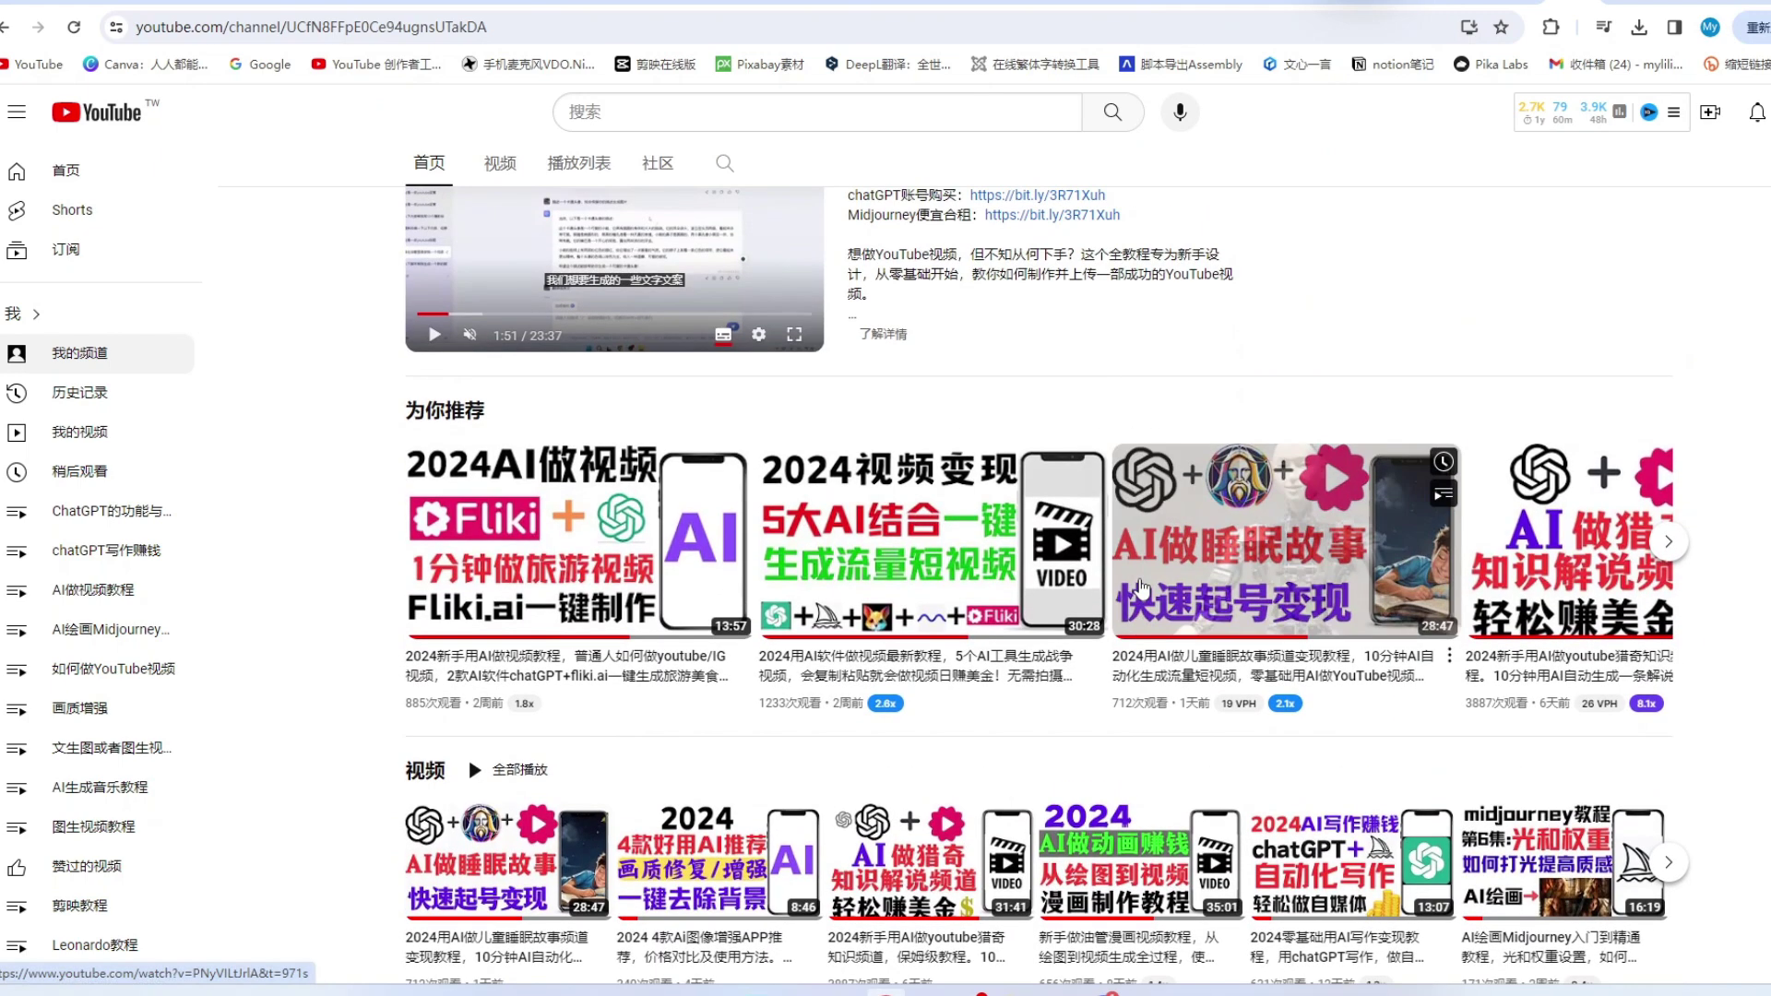
{"action": "scroll", "coordinate": [1302, 484], "scroll_direction": "down", "scroll_amount": 3}
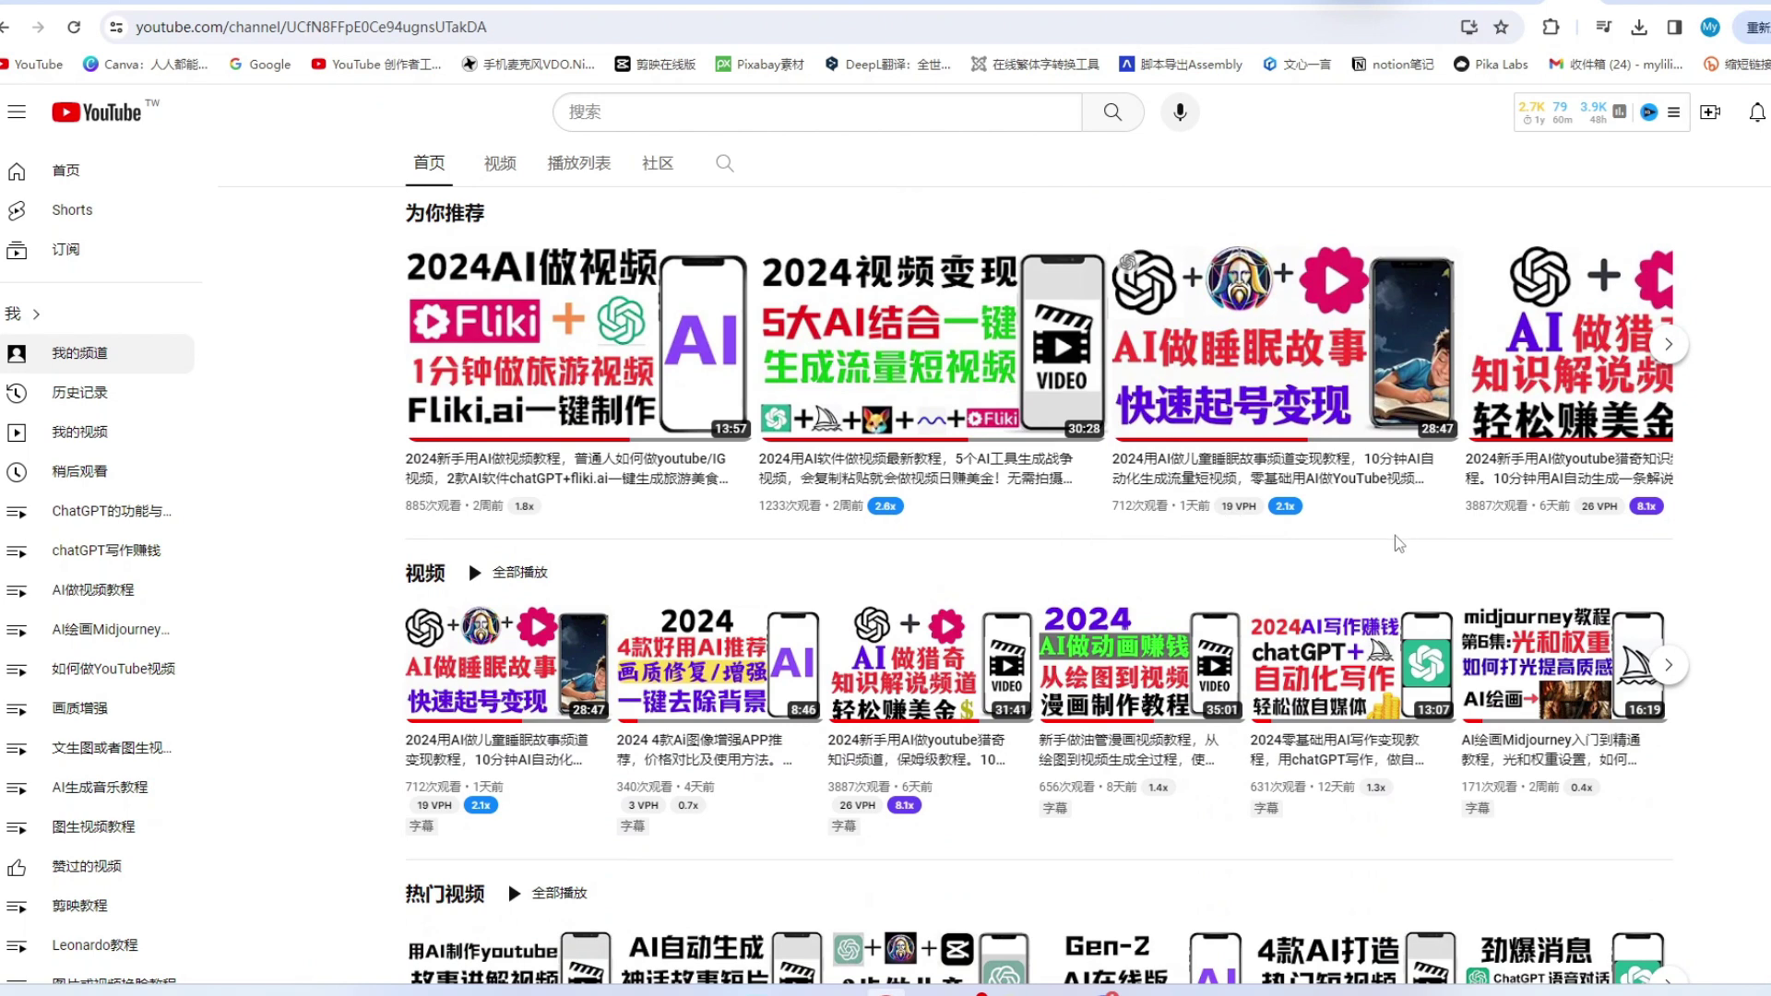
{"action": "scroll", "coordinate": [1393, 536], "scroll_direction": "down", "scroll_amount": 2}
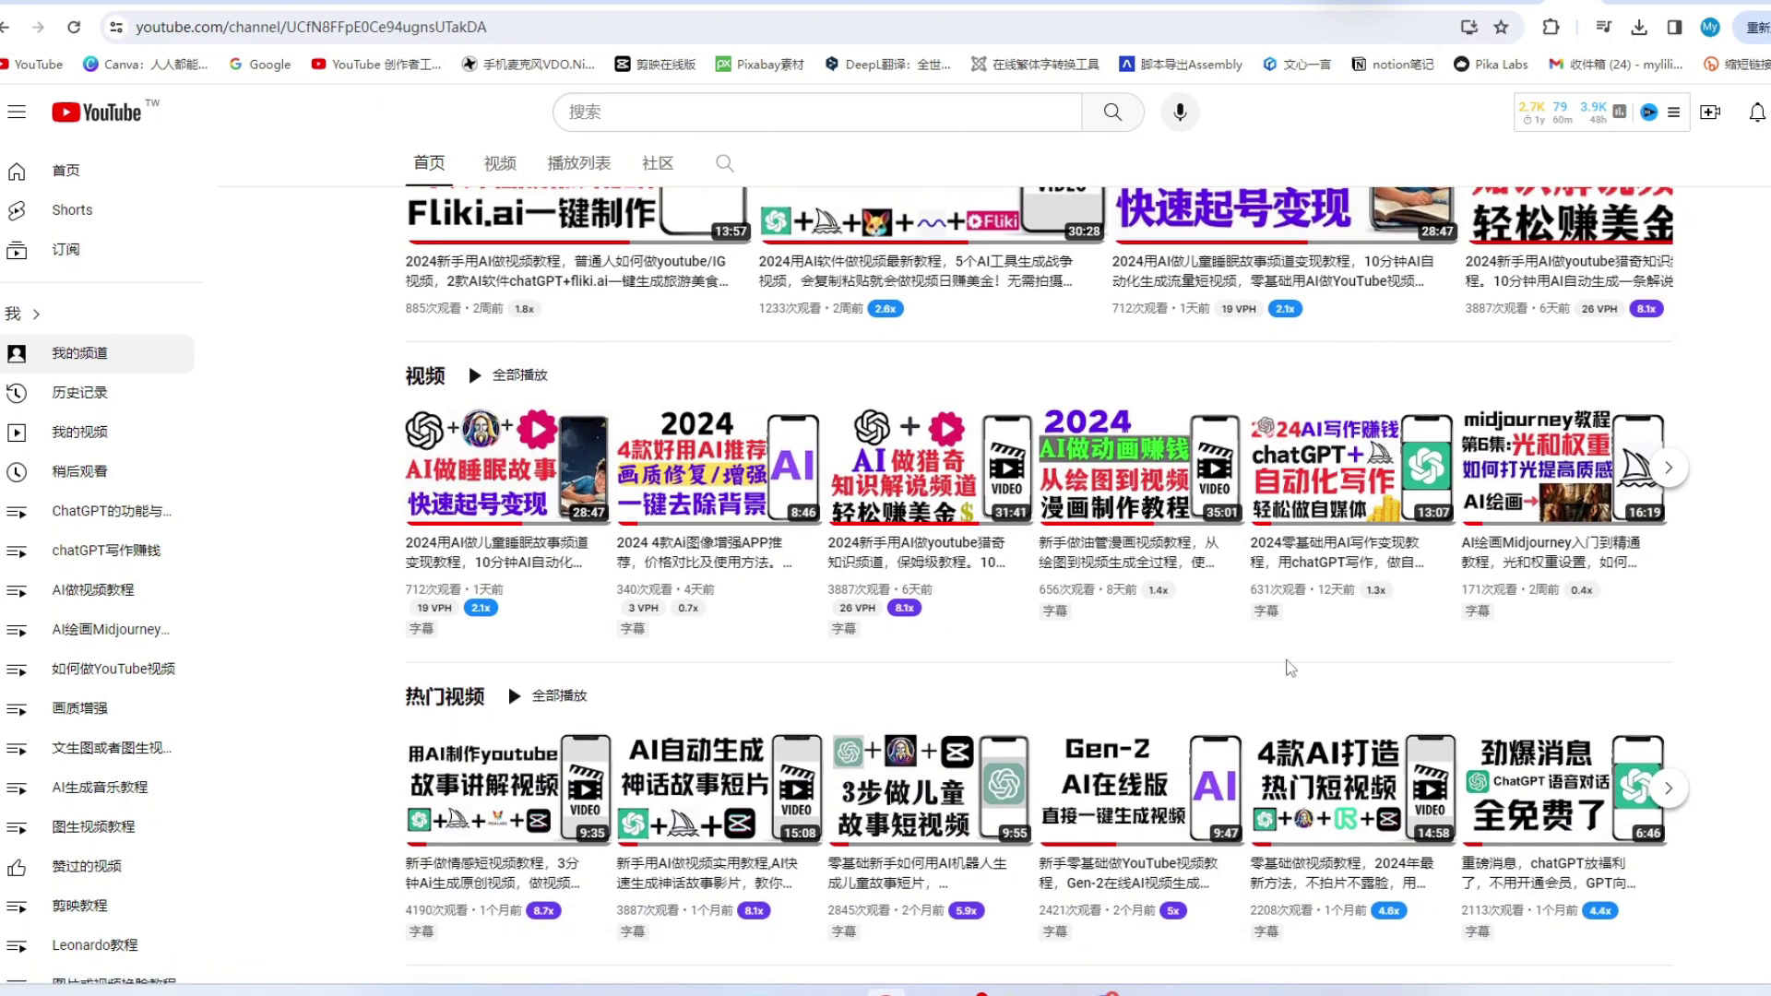
{"action": "scroll", "coordinate": [1289, 668], "scroll_direction": "down", "scroll_amount": 4}
{"action": "scroll", "coordinate": [1315, 670], "scroll_direction": "up", "scroll_amount": 5}
{"action": "scroll", "coordinate": [1320, 672], "scroll_direction": "up", "scroll_amount": 1}
{"action": "scroll", "coordinate": [1200, 637], "scroll_direction": "down", "scroll_amount": 3}
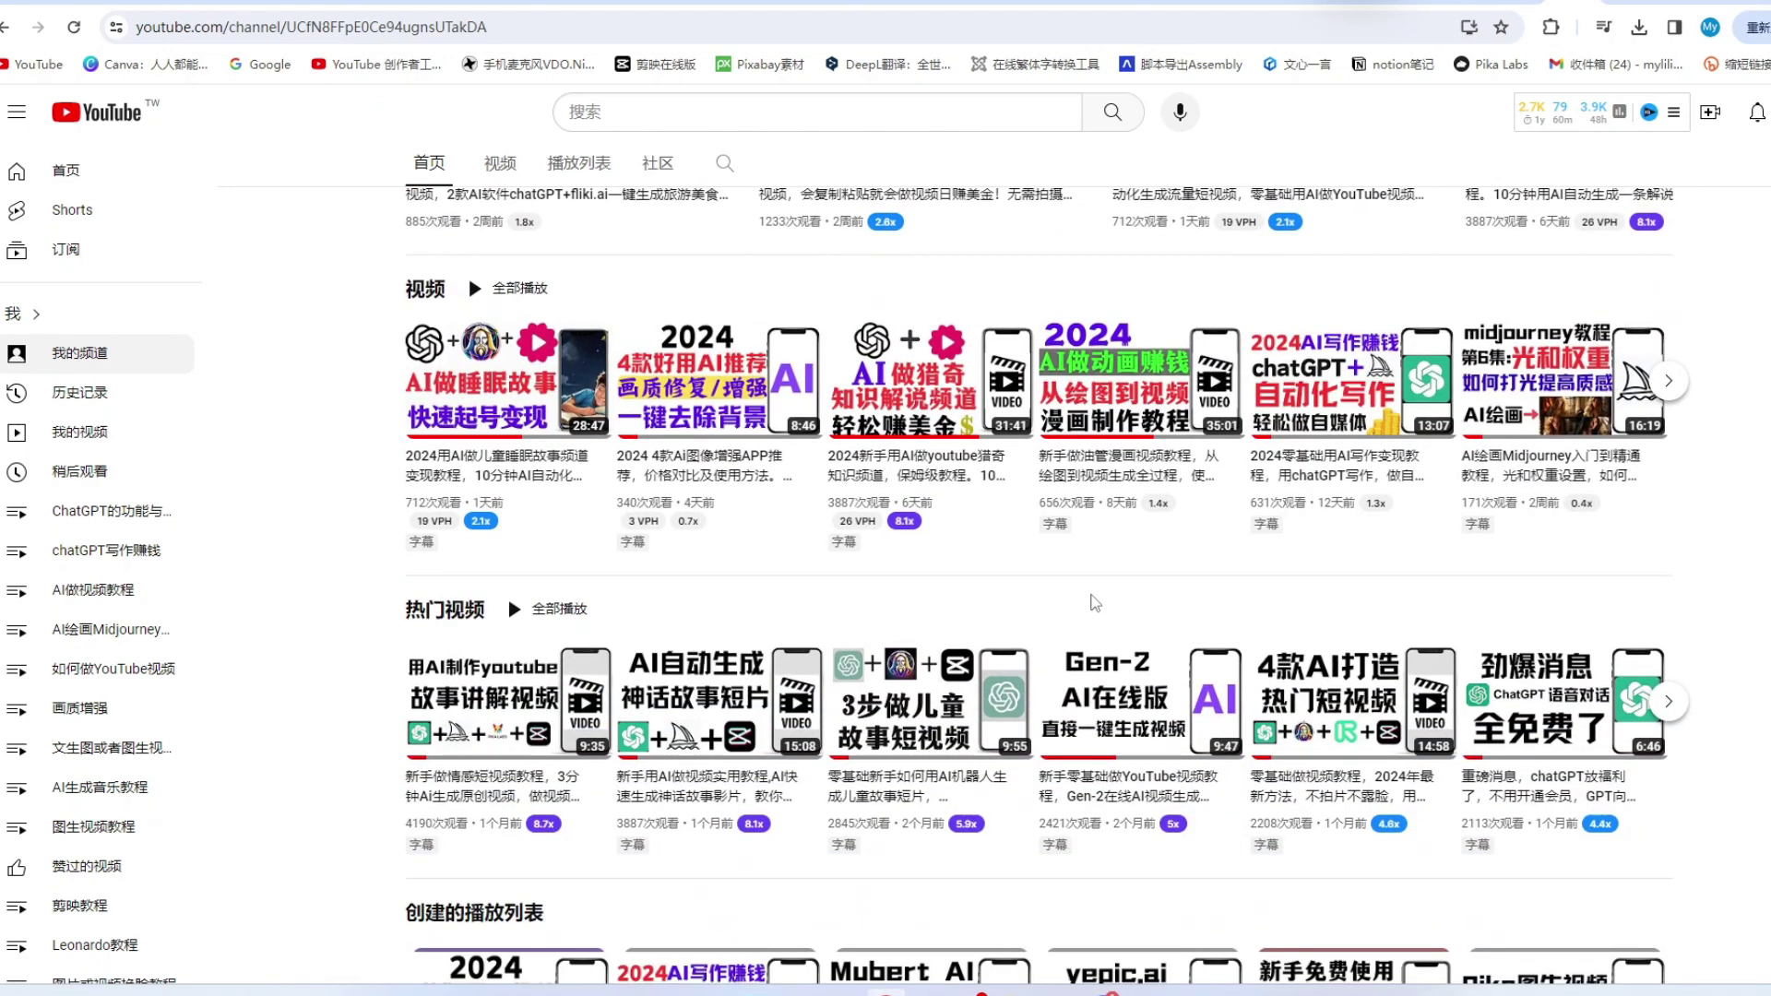